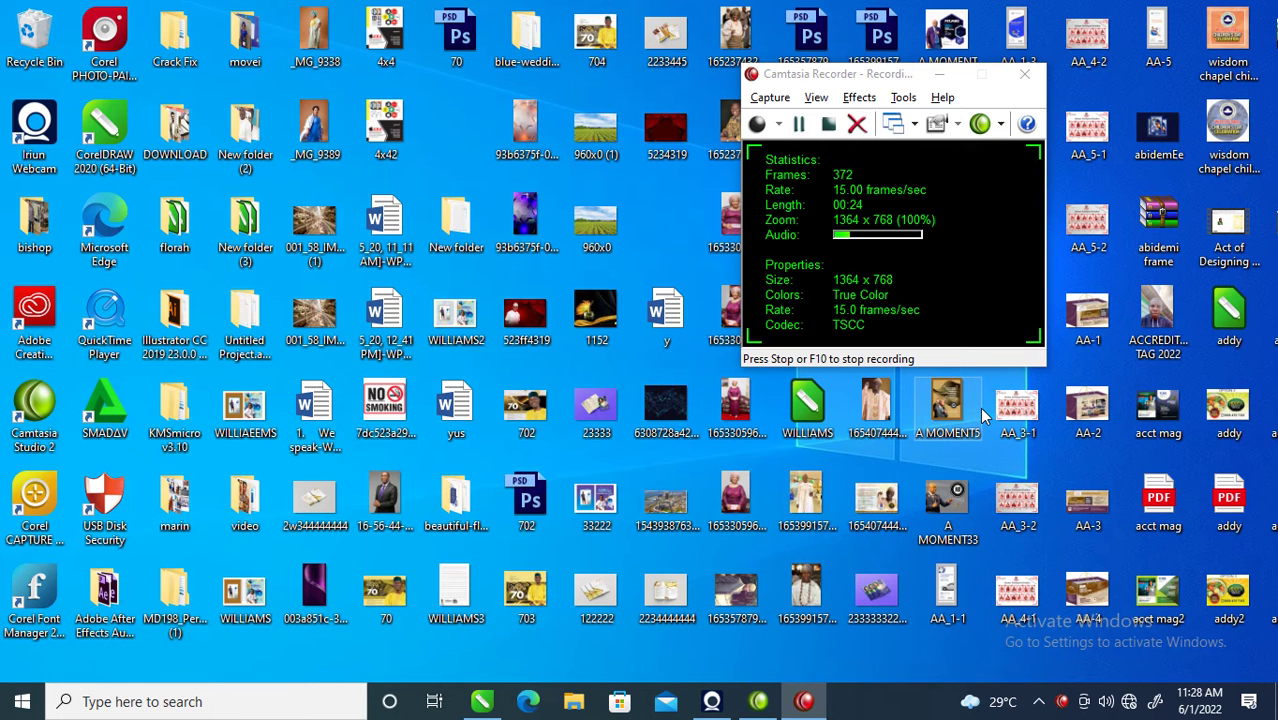
- Switch to CorelDRAW and set the empty second page of the letterhead document to A2 landscape
left_click(482, 702)
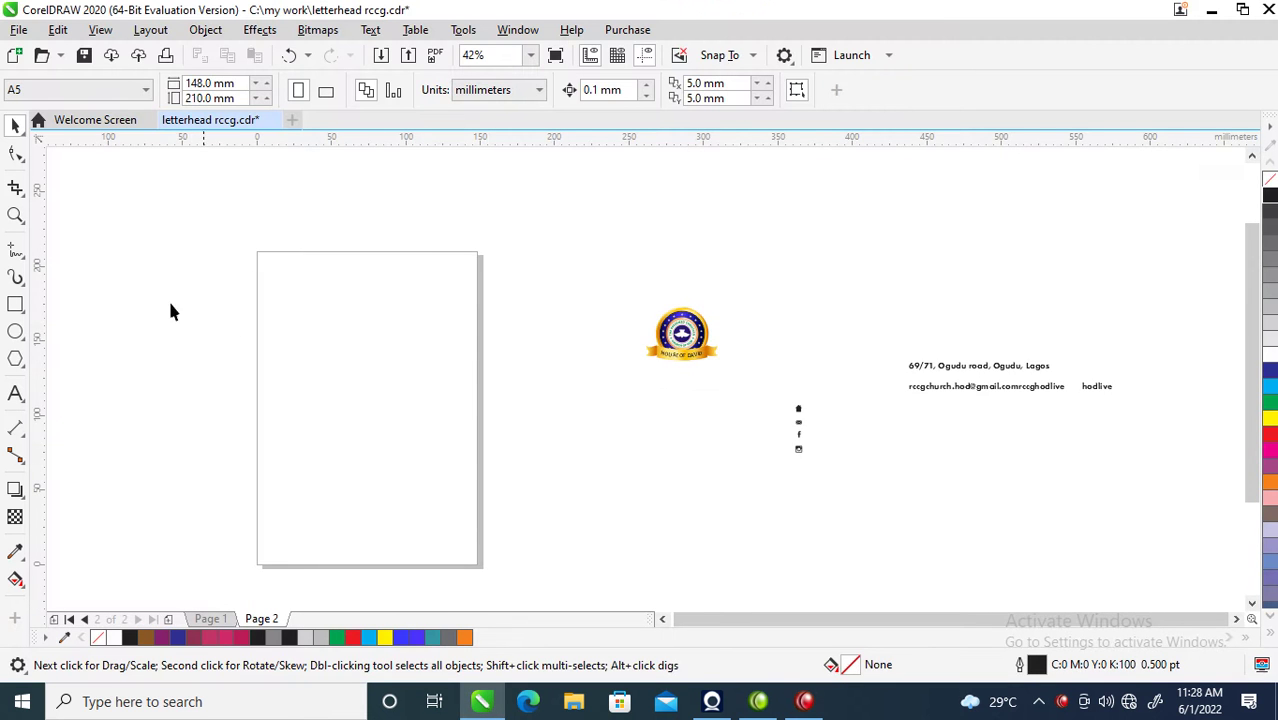
left_click(690, 352)
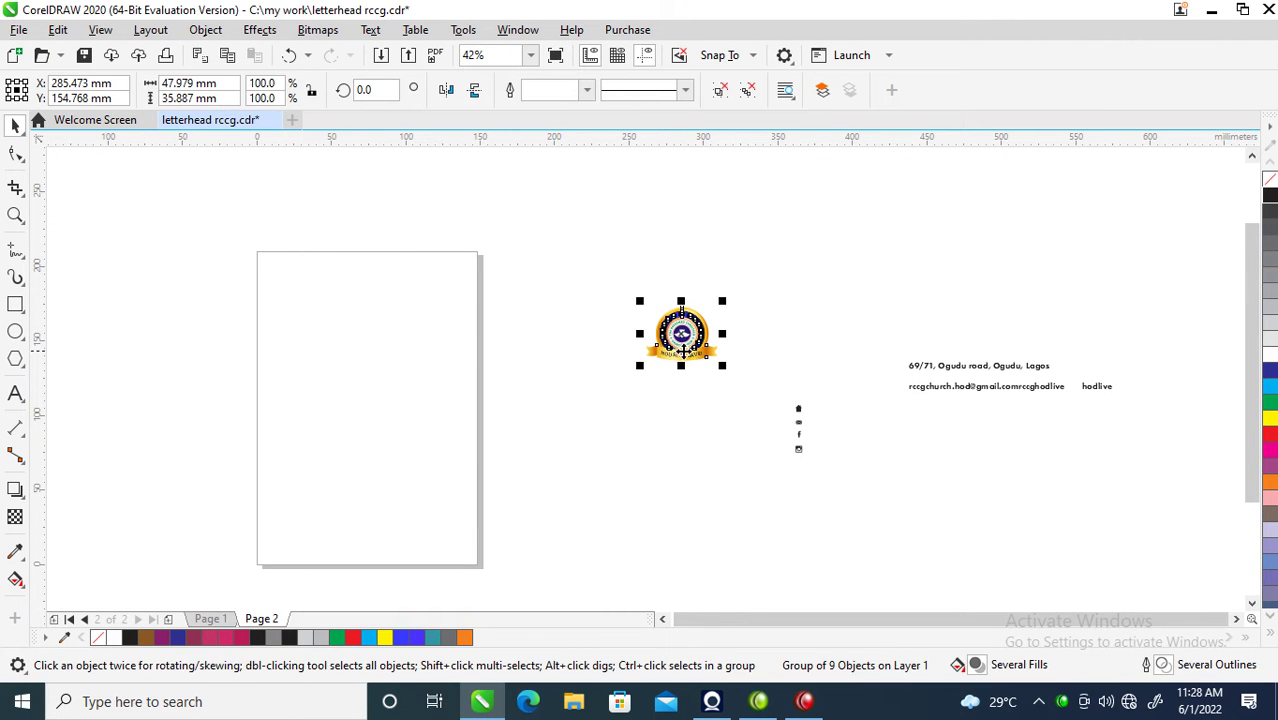
left_click(101, 258)
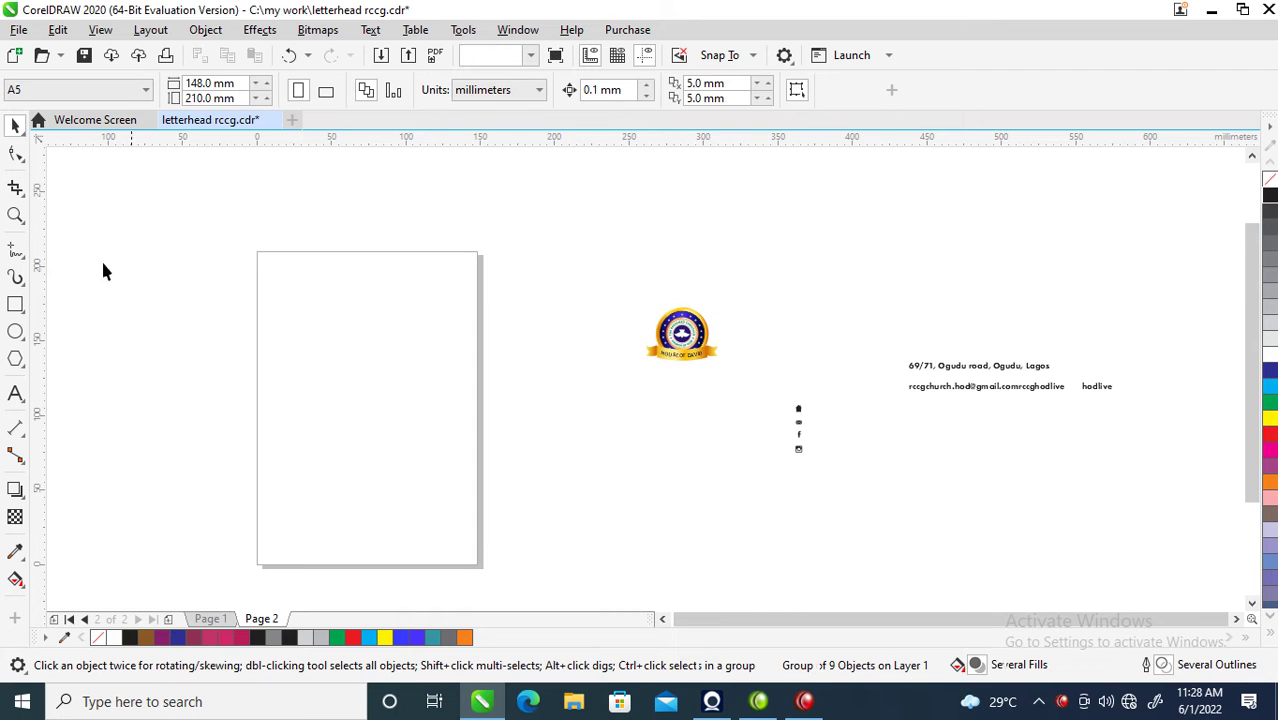
left_click(146, 90)
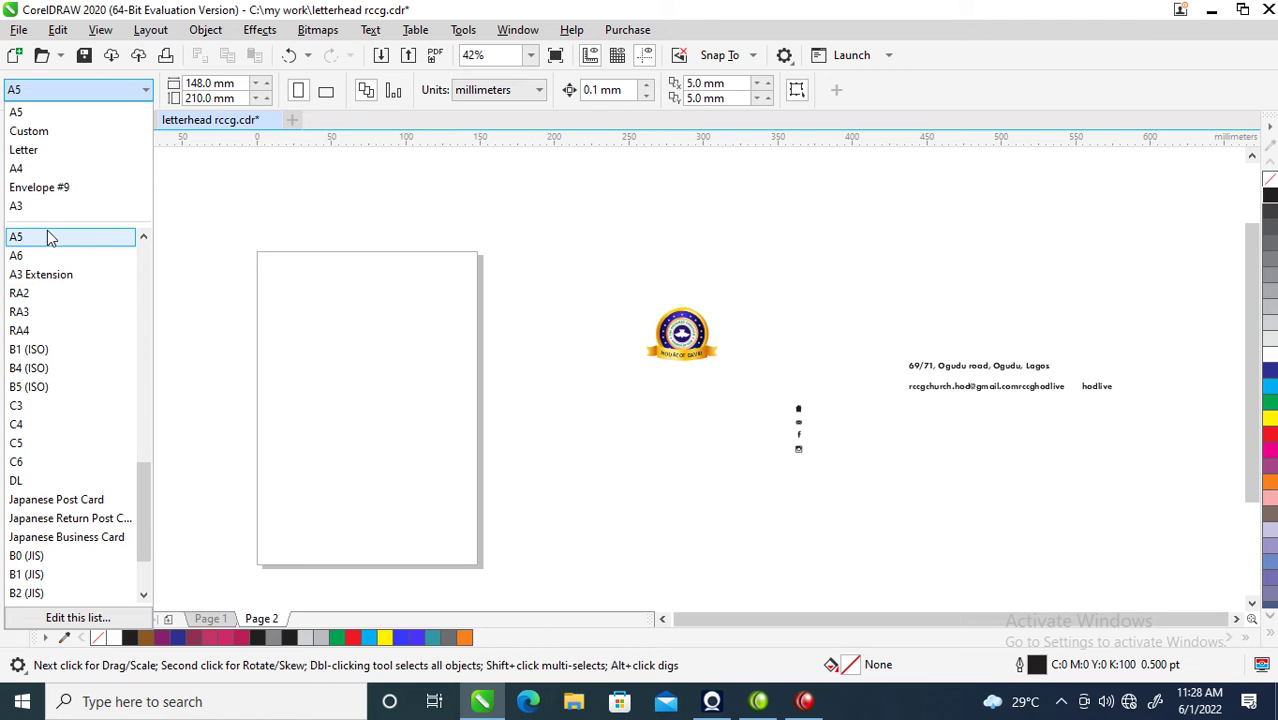
left_click(145, 327)
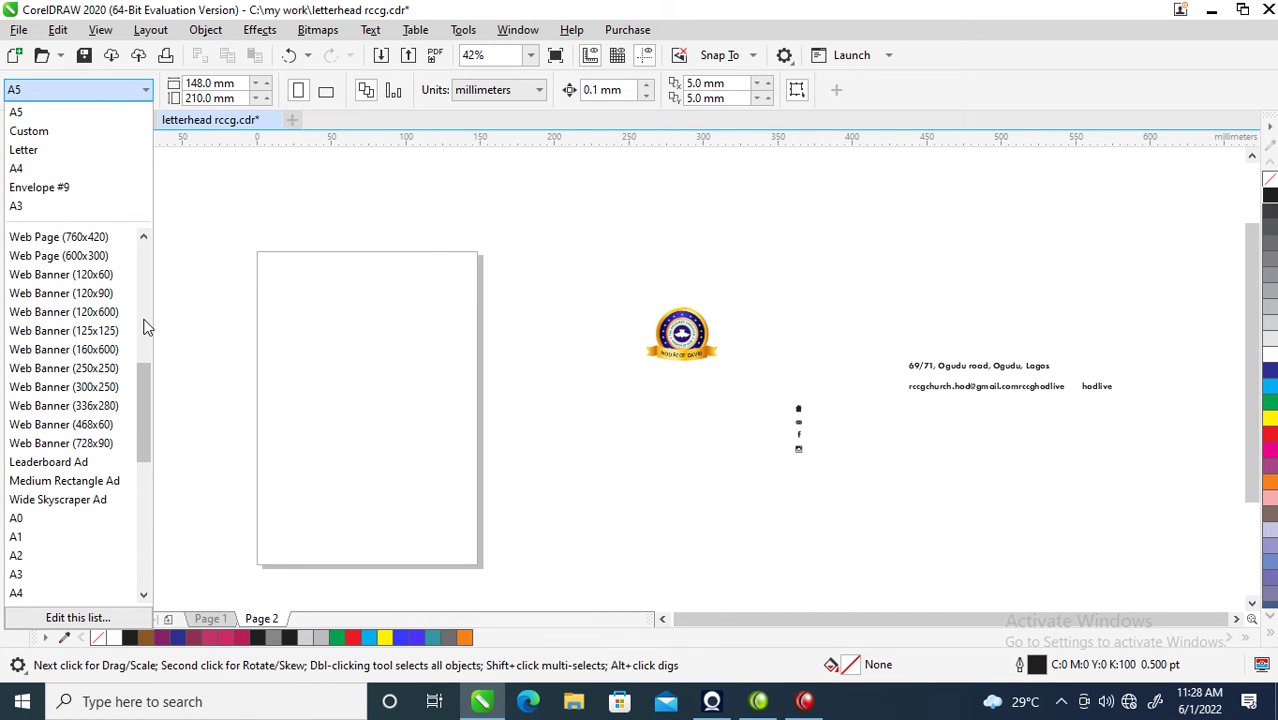
left_click(21, 558)
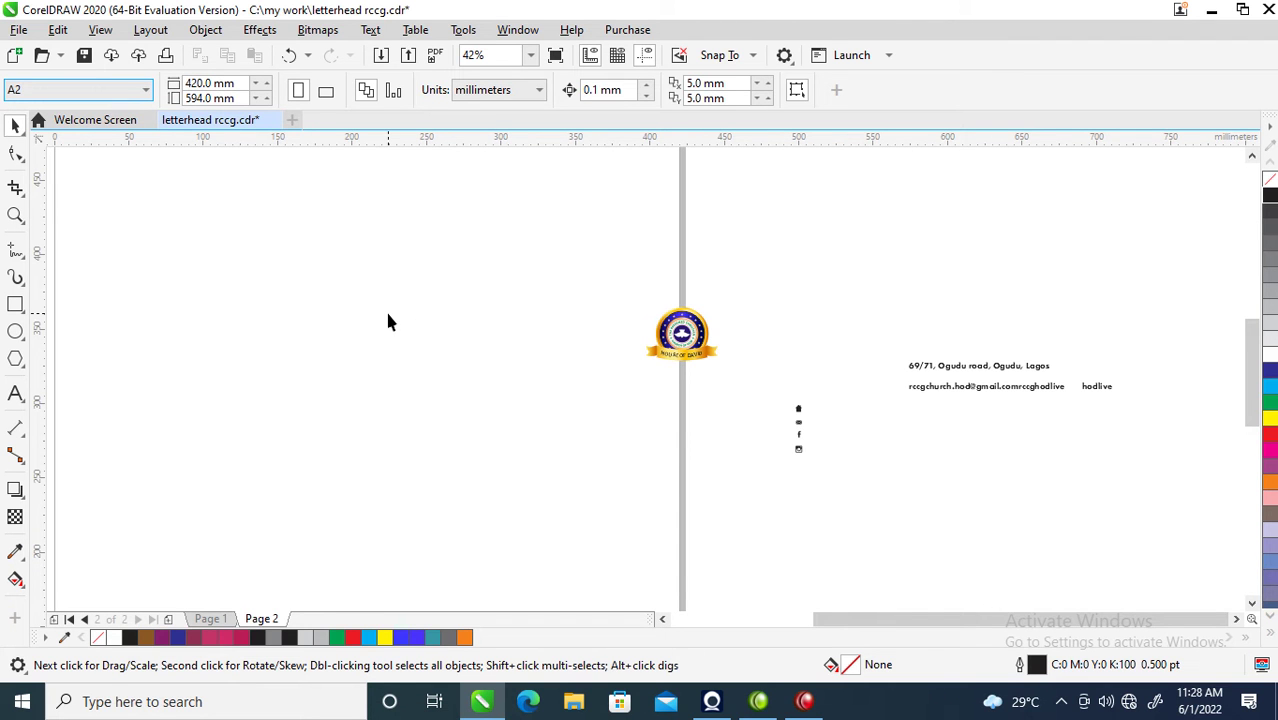
scroll(195, 250, "down", 2)
scroll(210, 265, "down", 3)
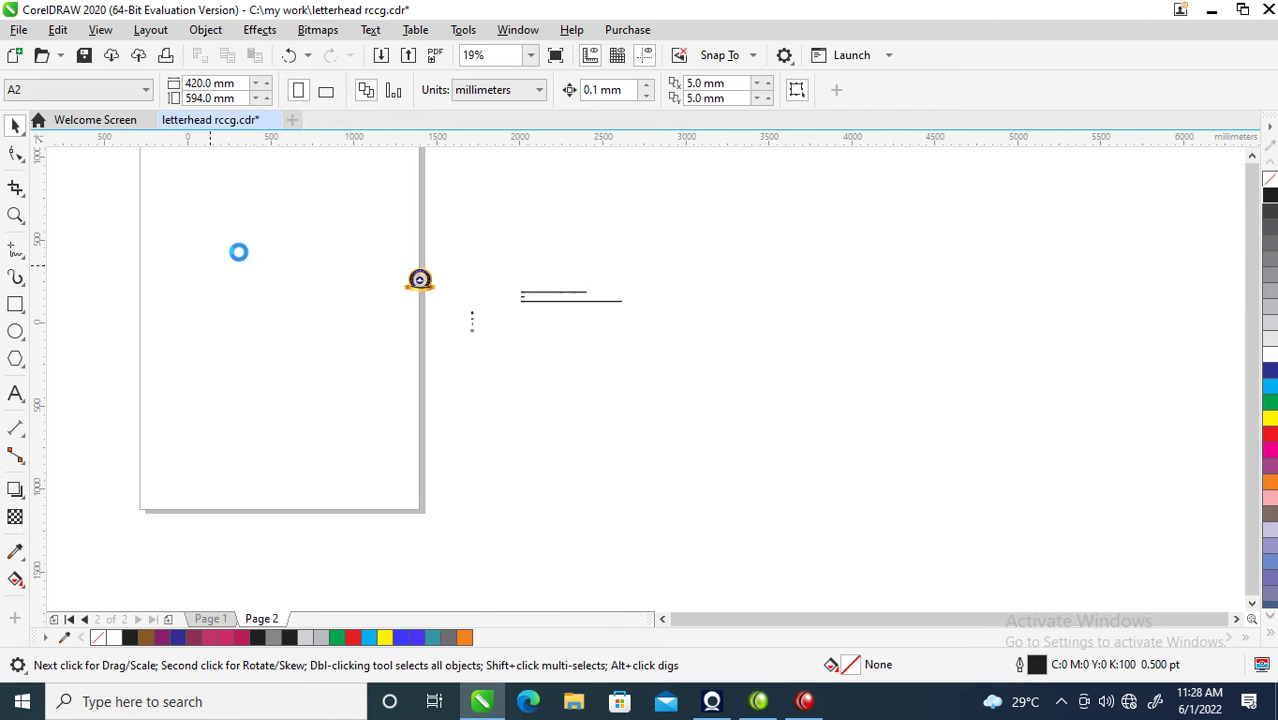
left_click(327, 92)
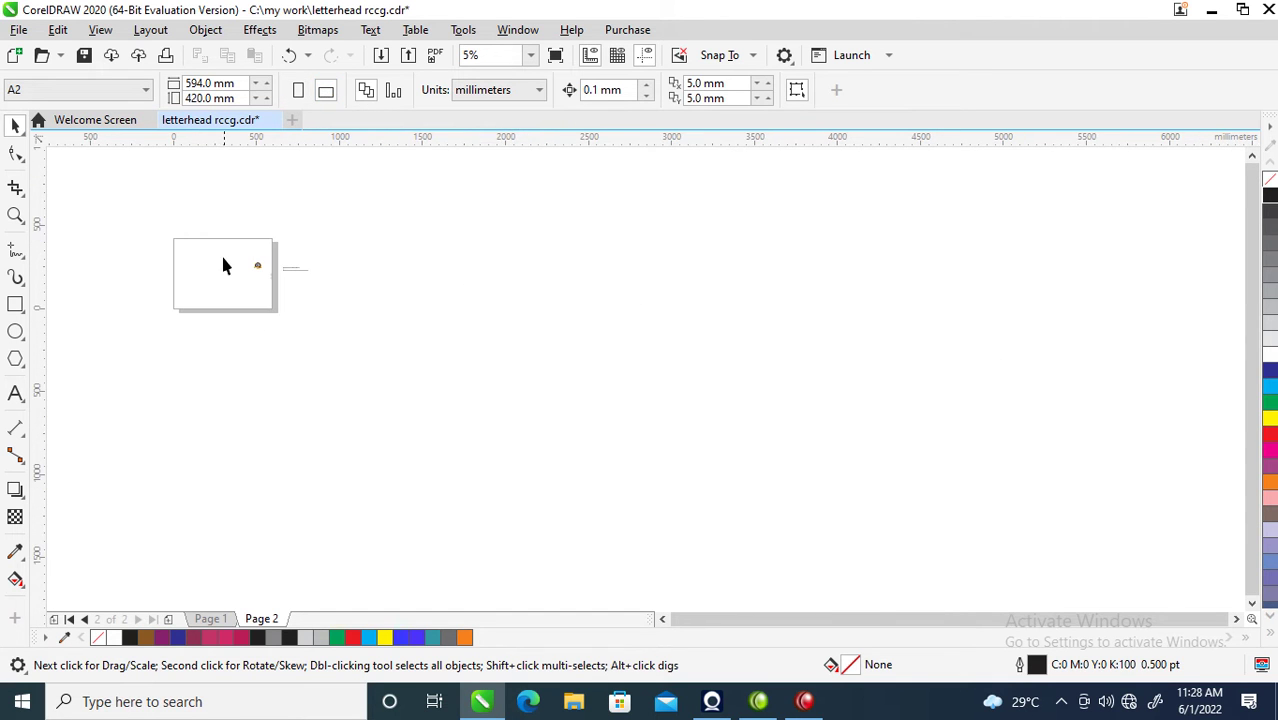
- Move the logo, icons and contact text together off the page, well to its right
key("z")
left_click_drag(131, 197, 486, 400)
key("ctrl+a")
left_click_drag(603, 318, 800, 312)
key("z")
left_click_drag(305, 194, 900, 447)
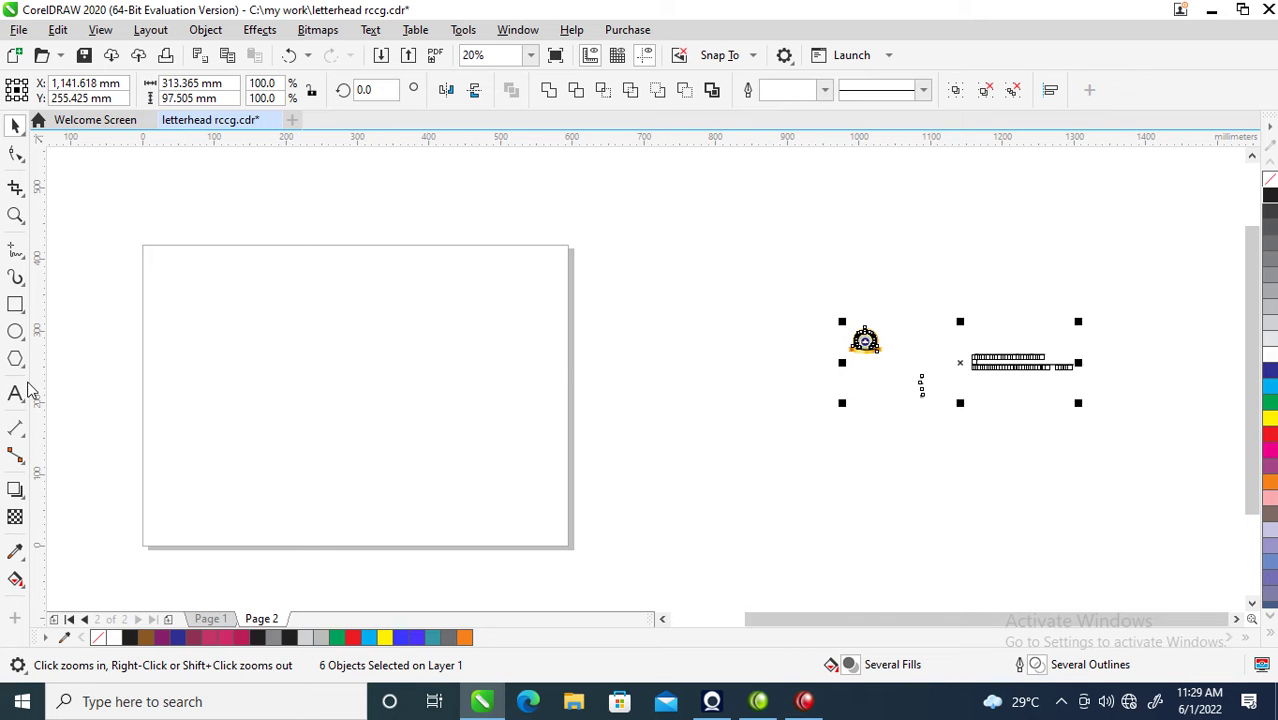
- Create page-frame rectangles and shrink them to a left strip about 154 mm wide, a top strip about 51 mm high and a bottom strip about 110 mm high
double_click(15, 308)
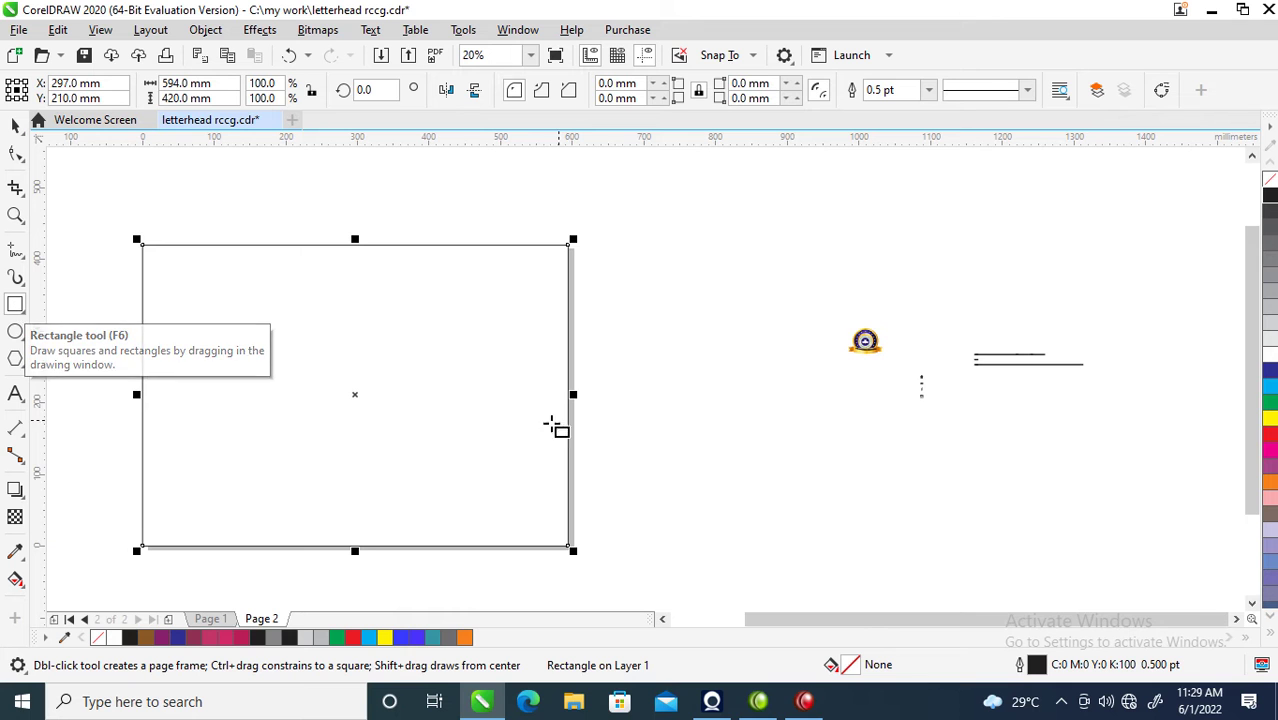
left_click_drag(573, 396, 256, 420)
key("Tab")
key("space")
left_click_drag(354, 551, 345, 285)
key("Escape")
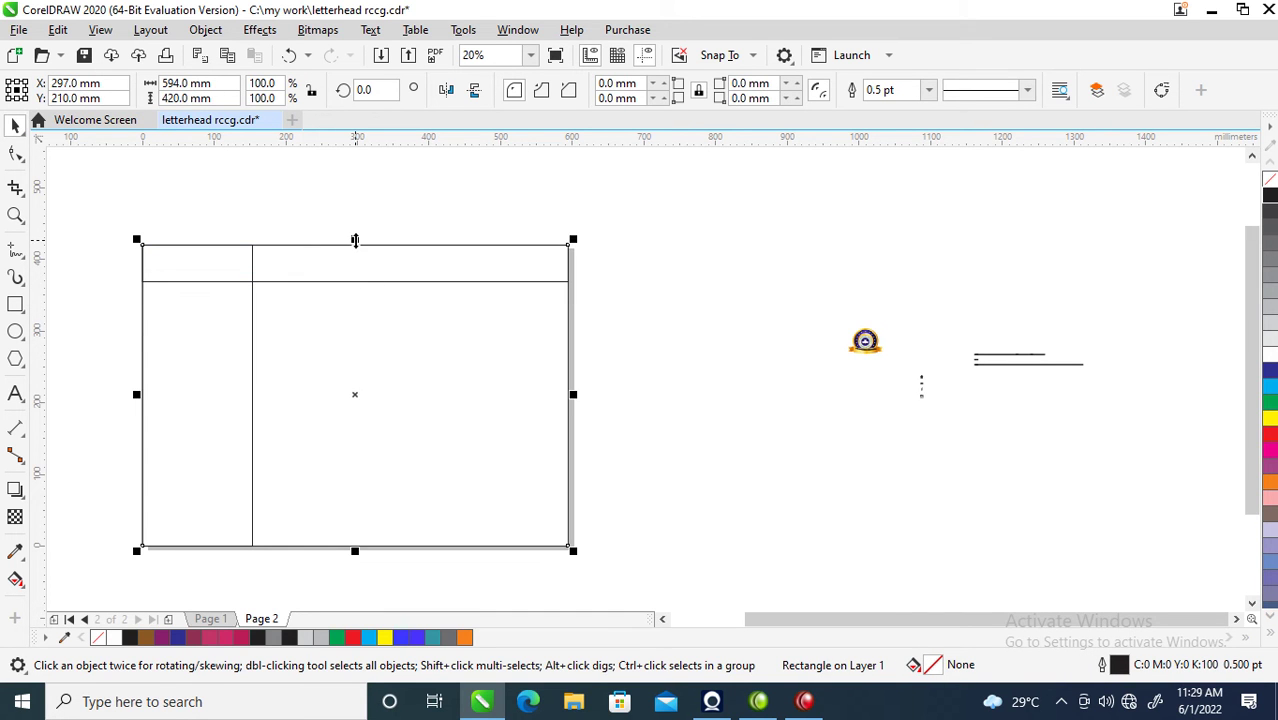
left_click_drag(354, 240, 355, 466)
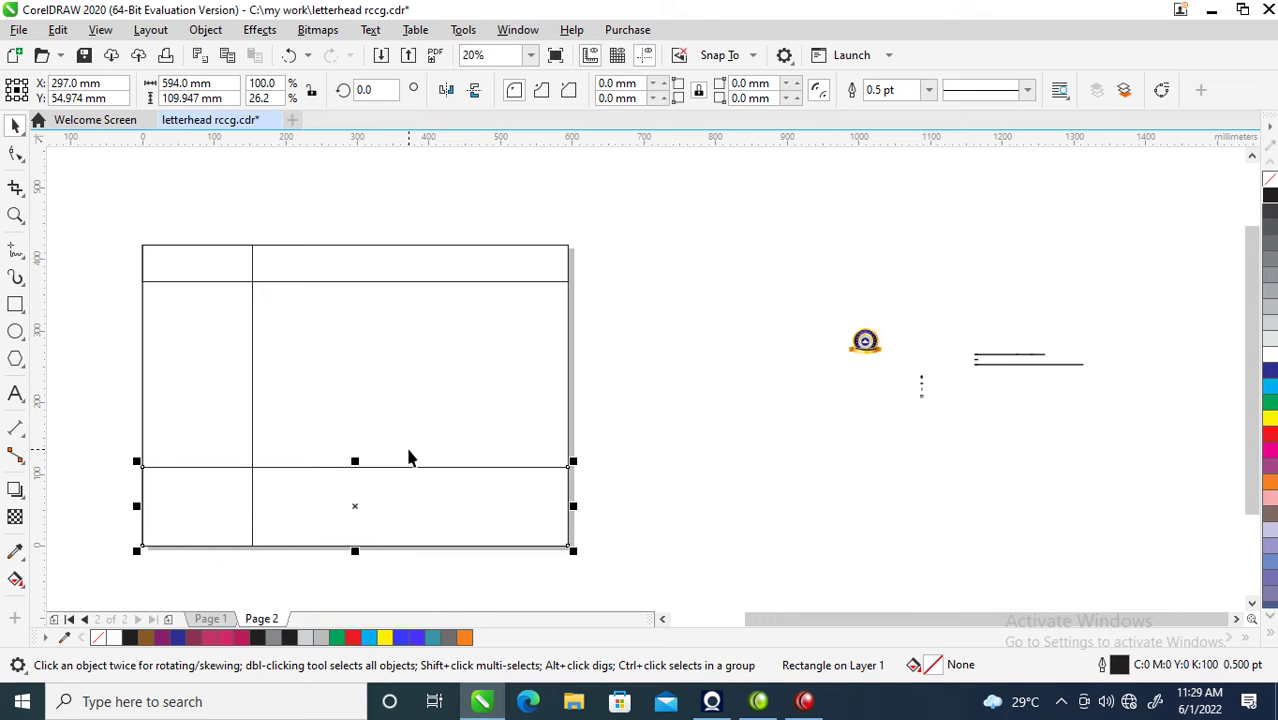
- Trim the full-page rectangle with the bottom, left and top strips, leaving a separate main panel
left_click(397, 352, "shift")
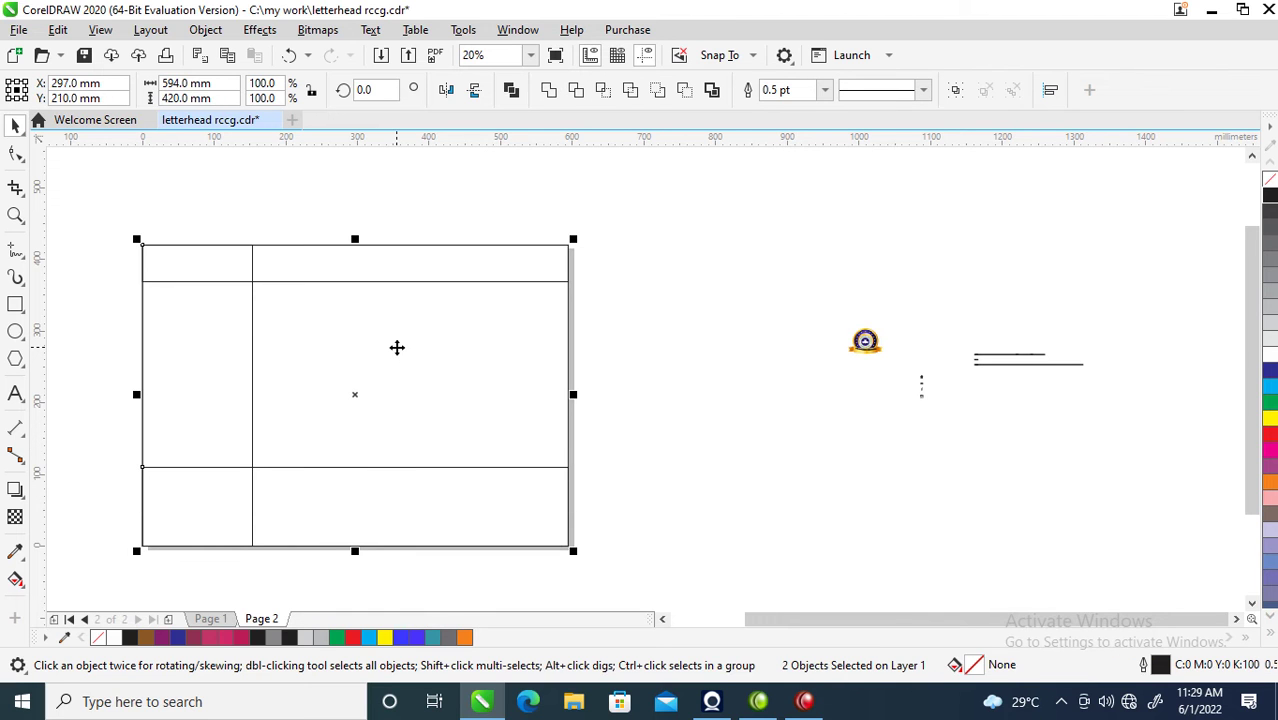
left_click(577, 90)
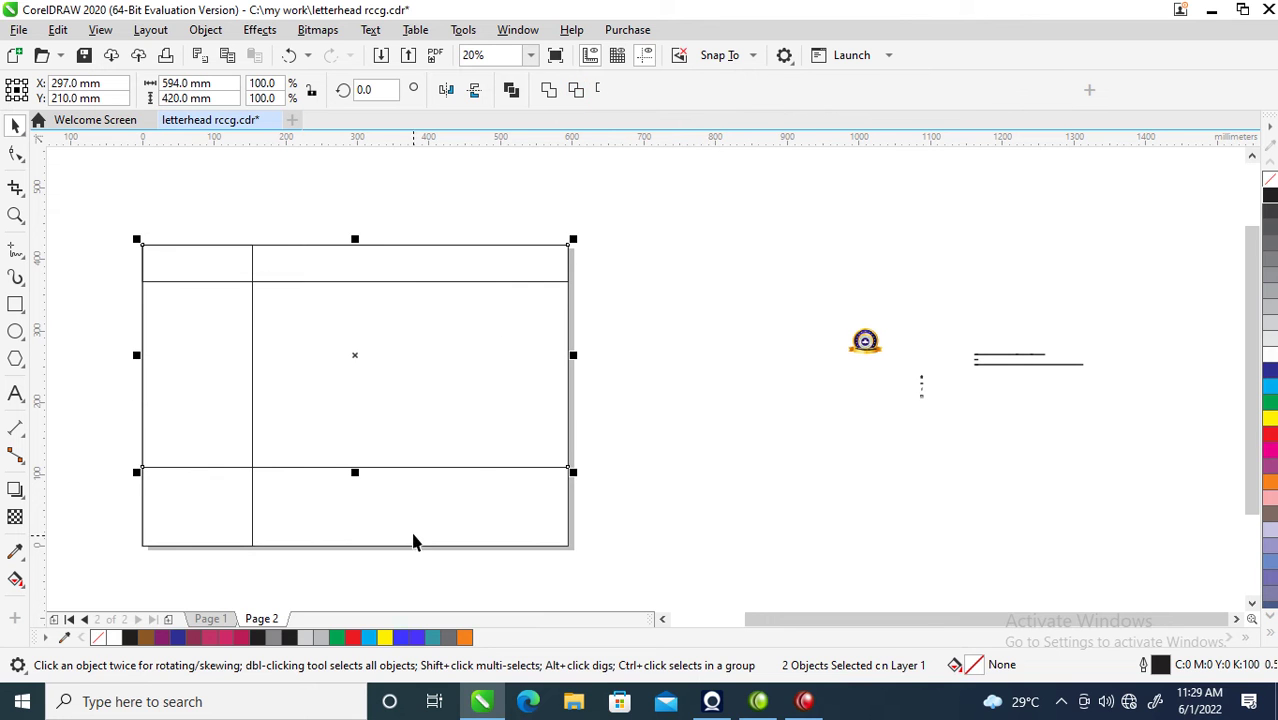
left_click(445, 359)
left_click(509, 491)
left_click(542, 423)
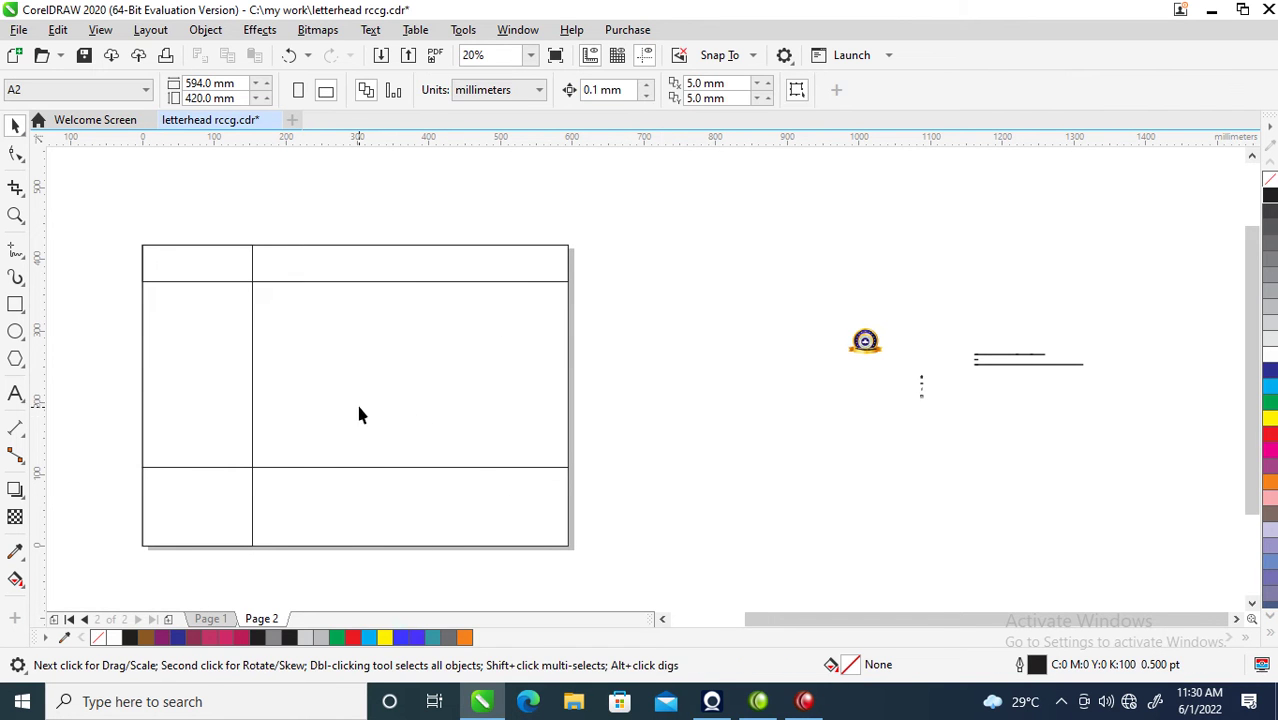
left_click(230, 373)
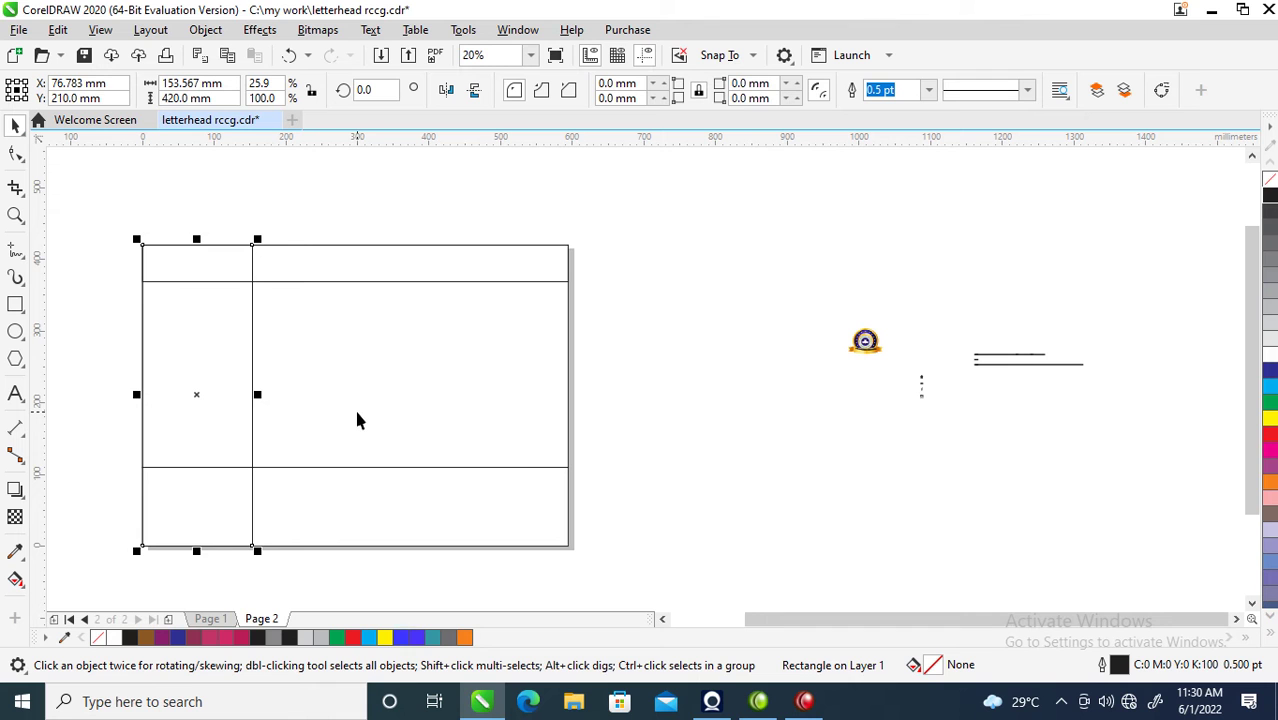
left_click(362, 383, "shift")
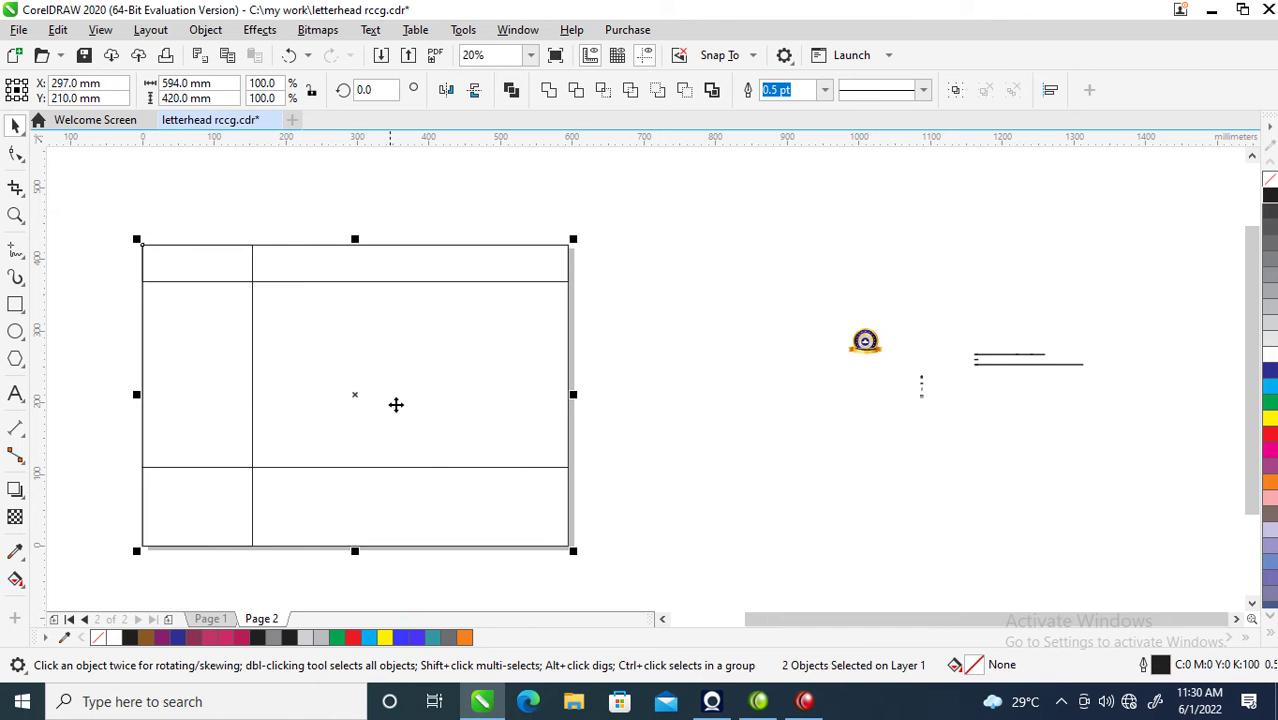
left_click(576, 90)
left_click(375, 262)
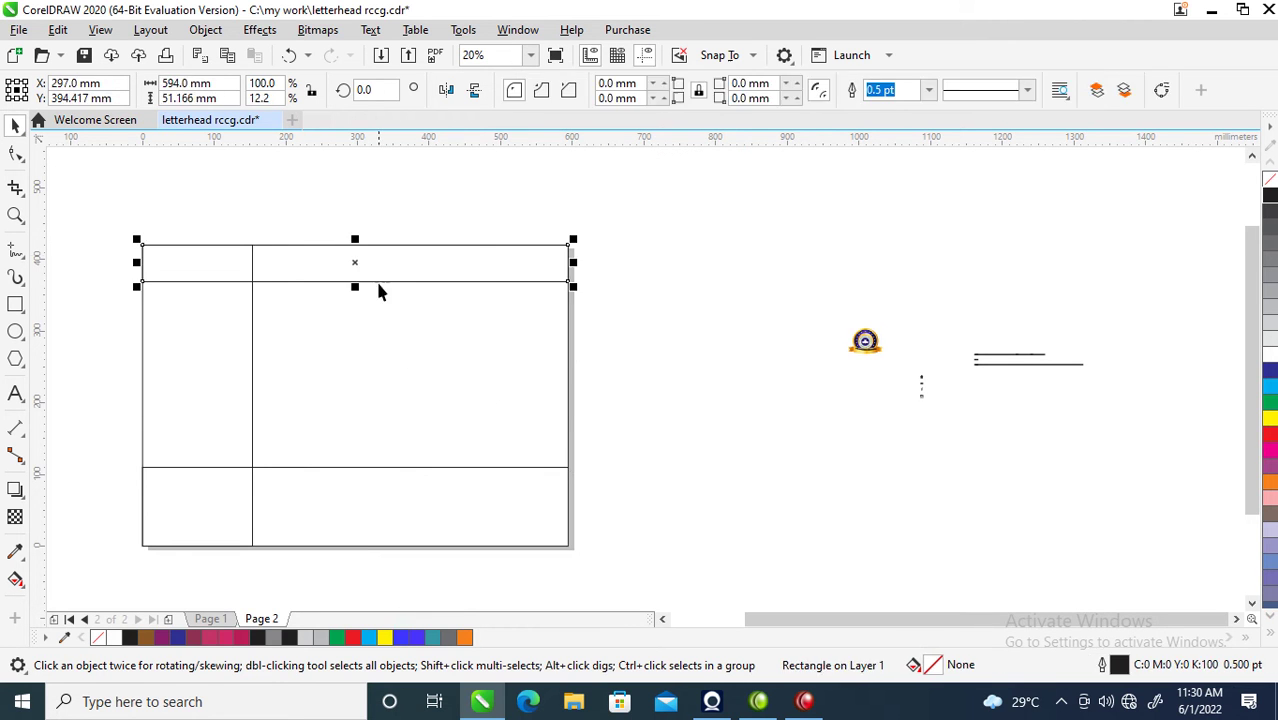
left_click(421, 355, "shift")
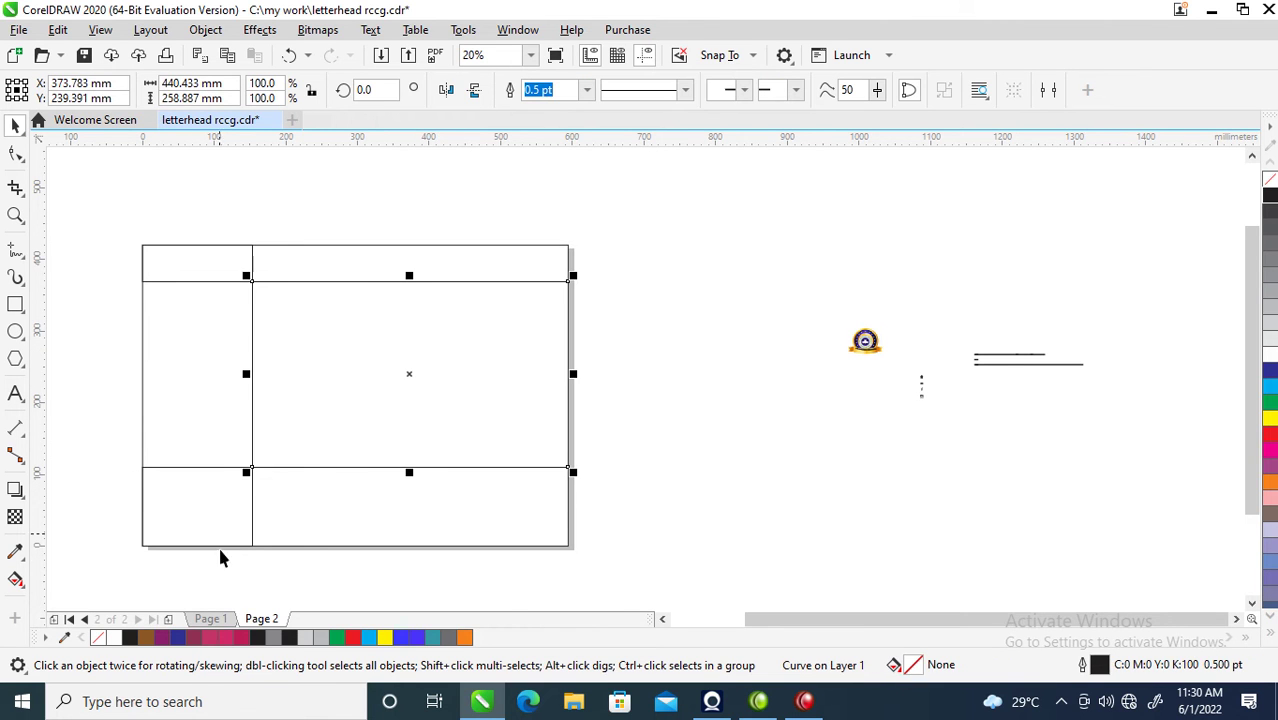
- Trim the left strip with the top and bottom strips so it spans only the height between them
left_click(193, 392)
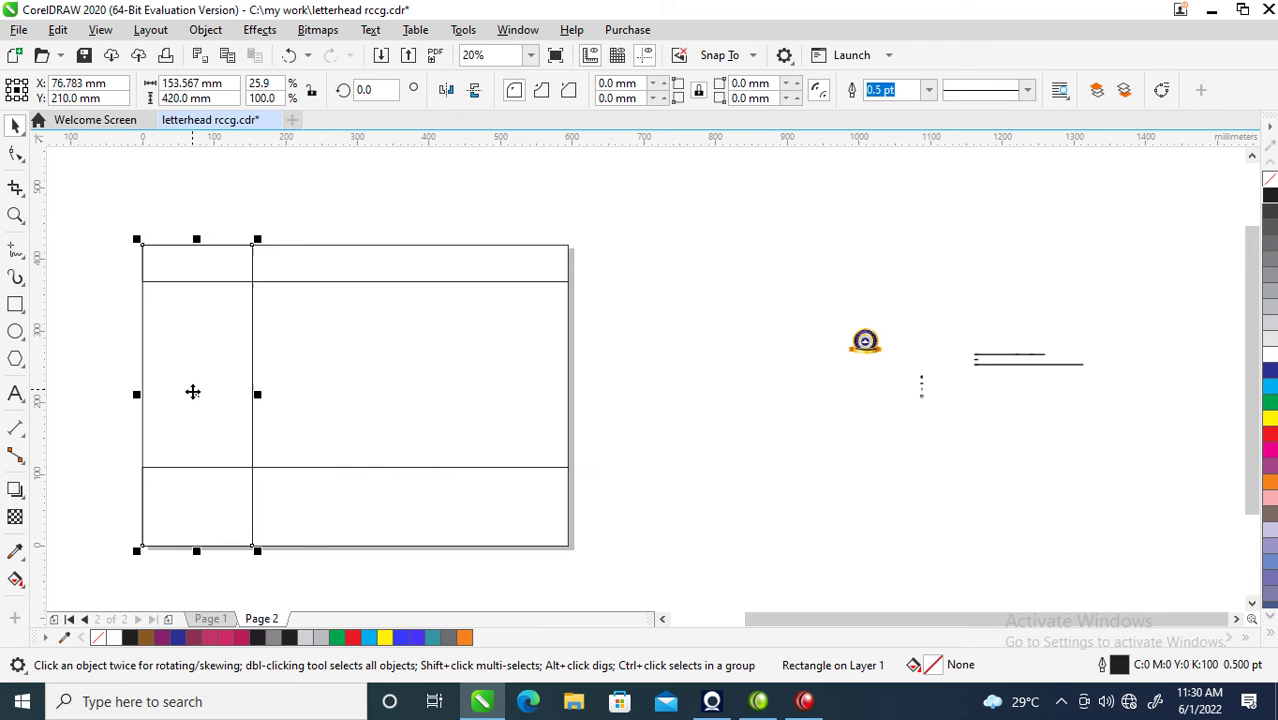
left_click(298, 247)
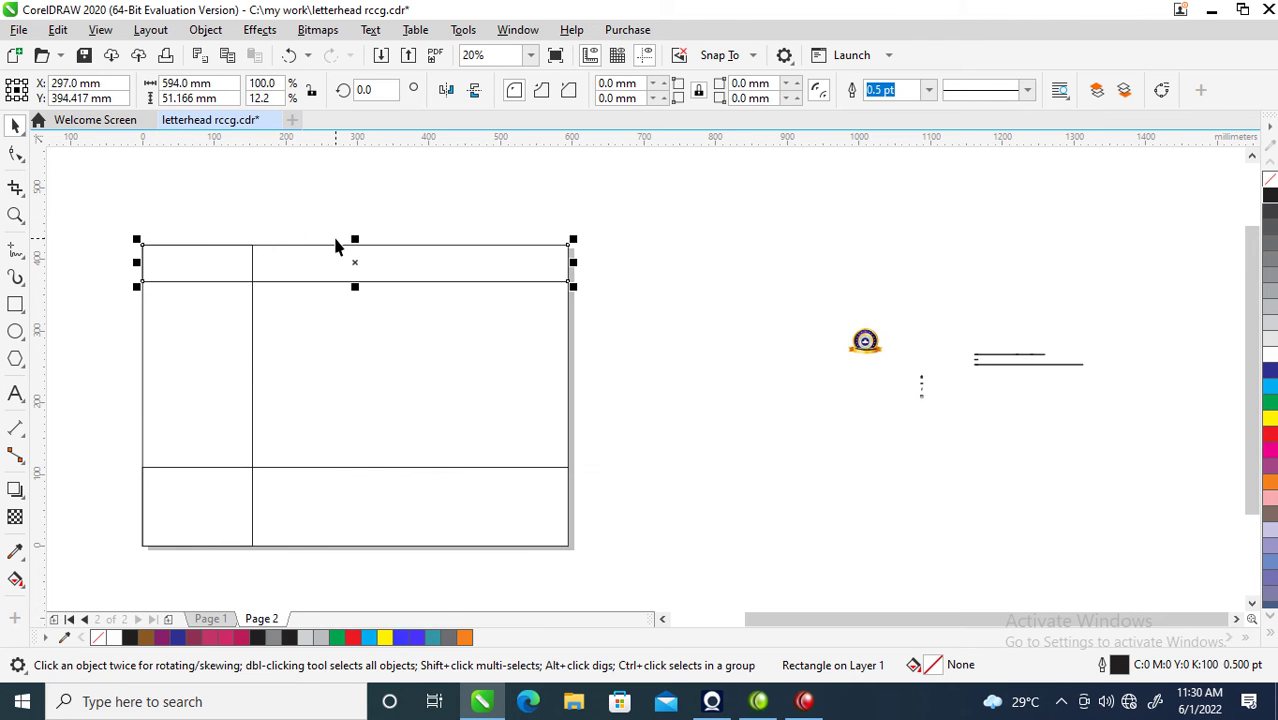
left_click(194, 355, "shift")
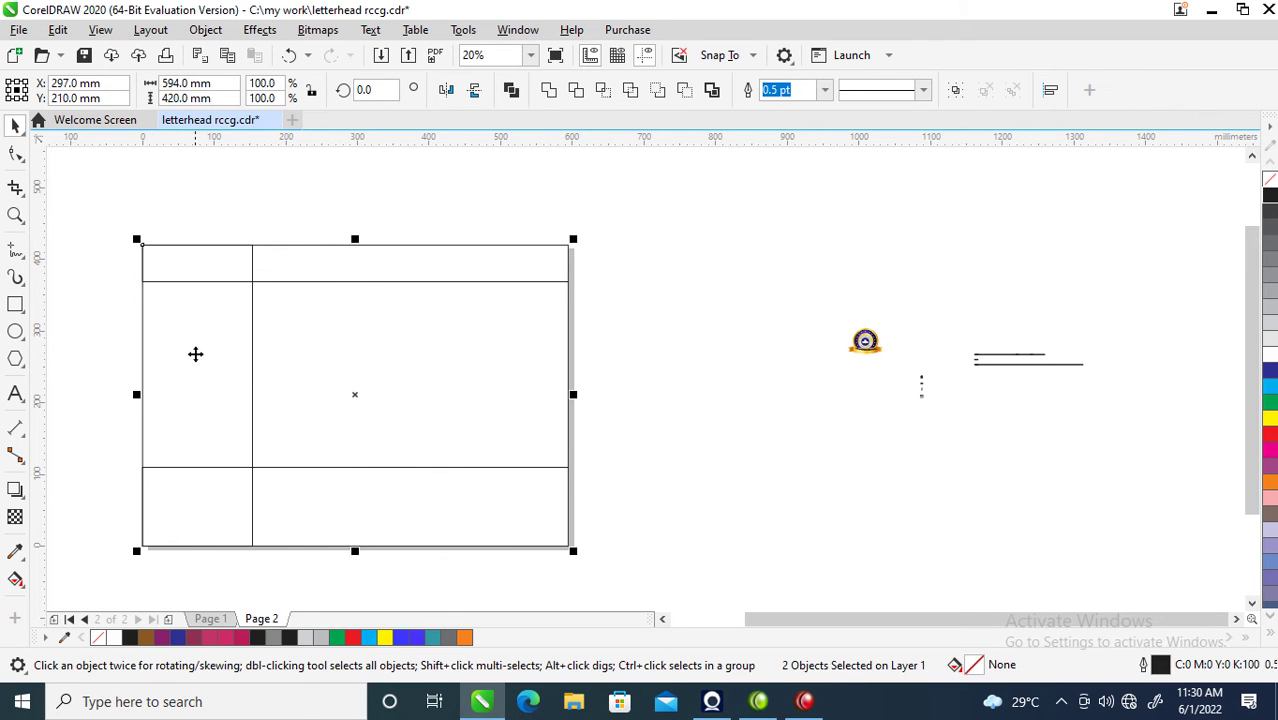
left_click(575, 90)
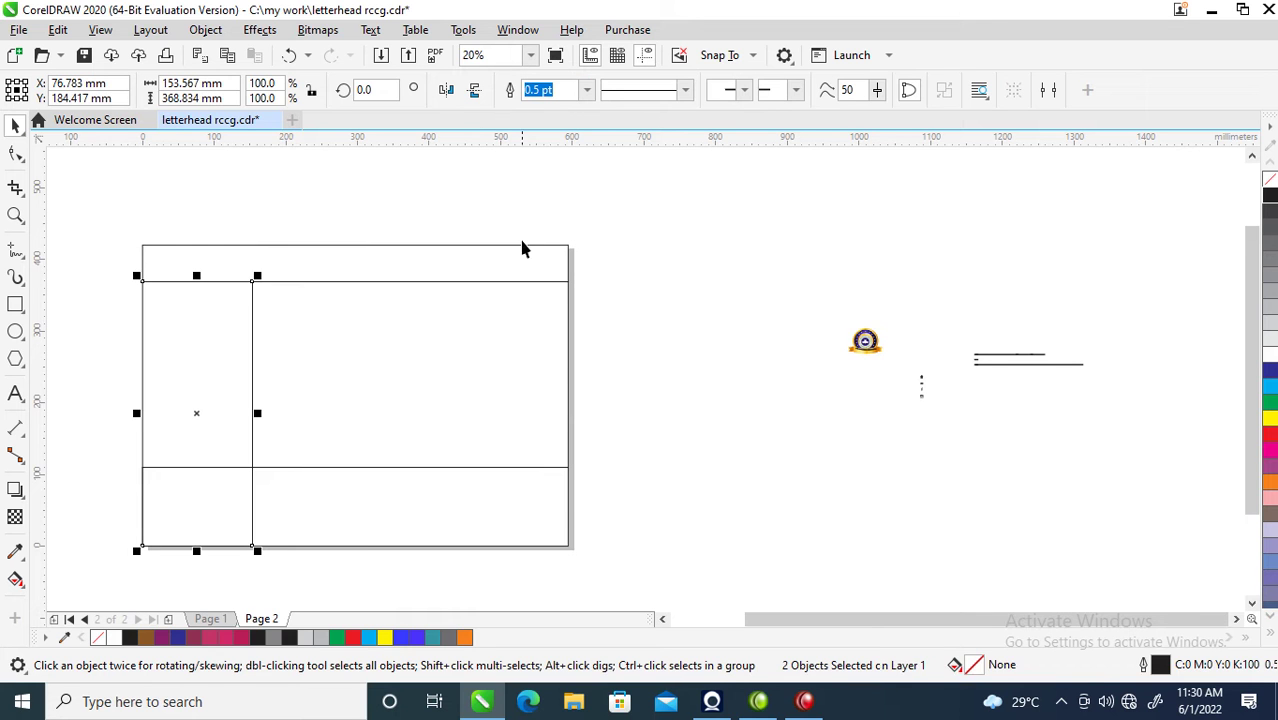
left_click(320, 546)
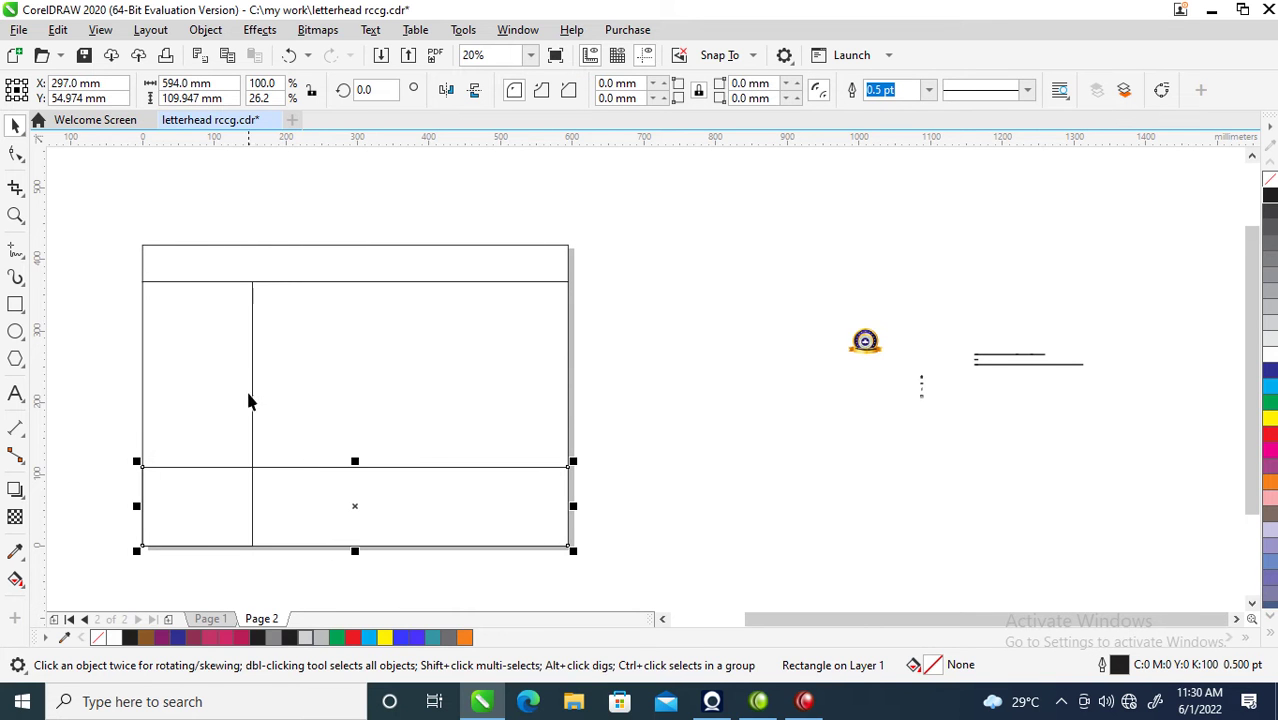
left_click(207, 322, "shift")
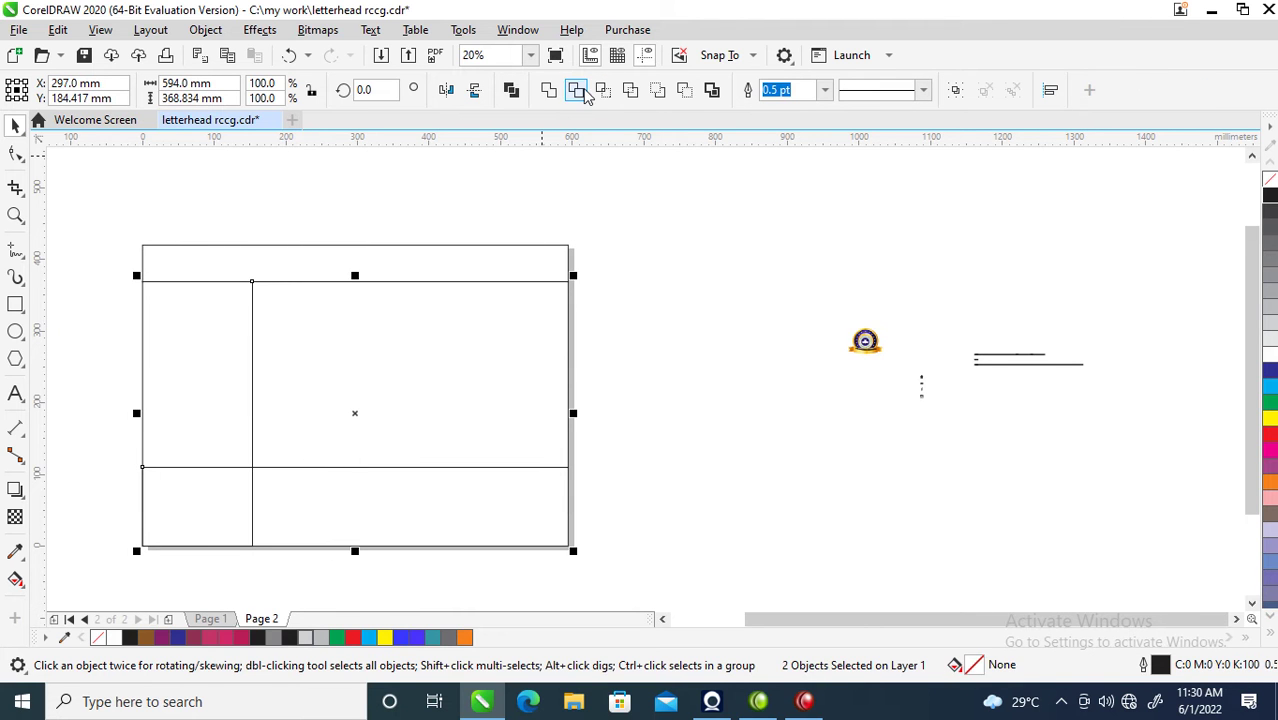
left_click(578, 90)
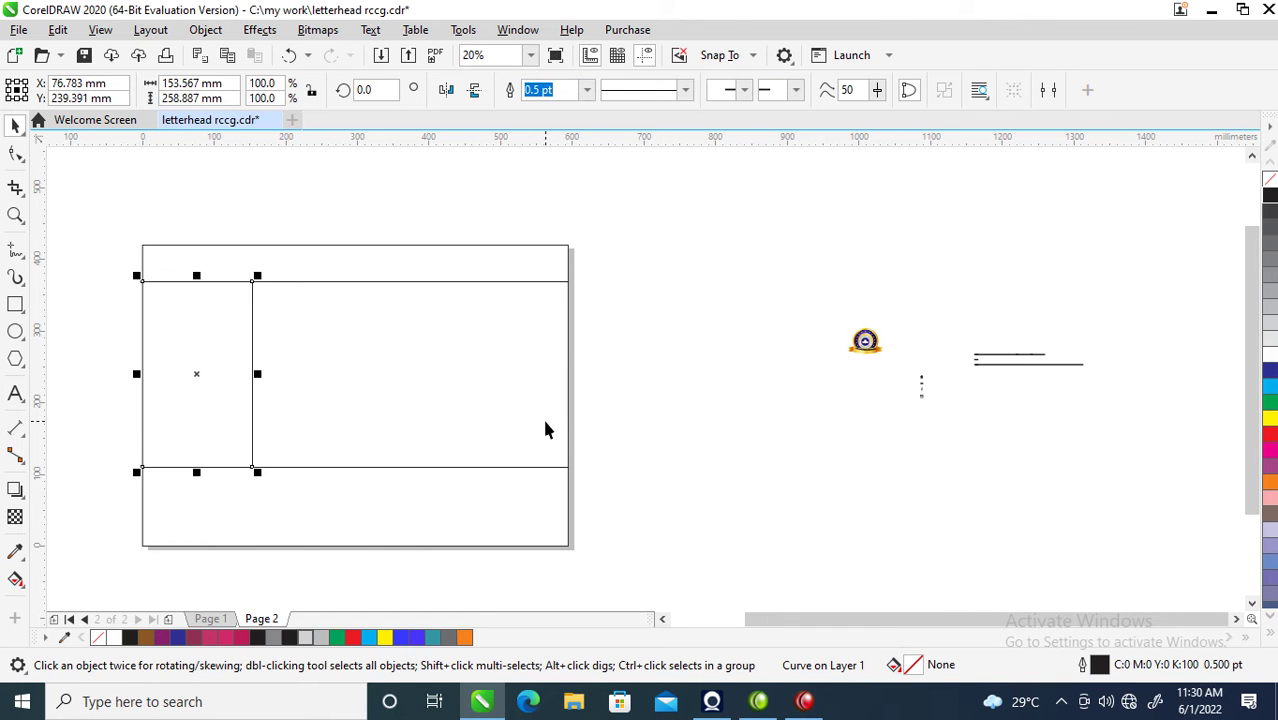
- Place a copy of the House of David logo in the upper main panel, scaled to about 94 mm wide
left_click_drag(749, 268, 485, 382)
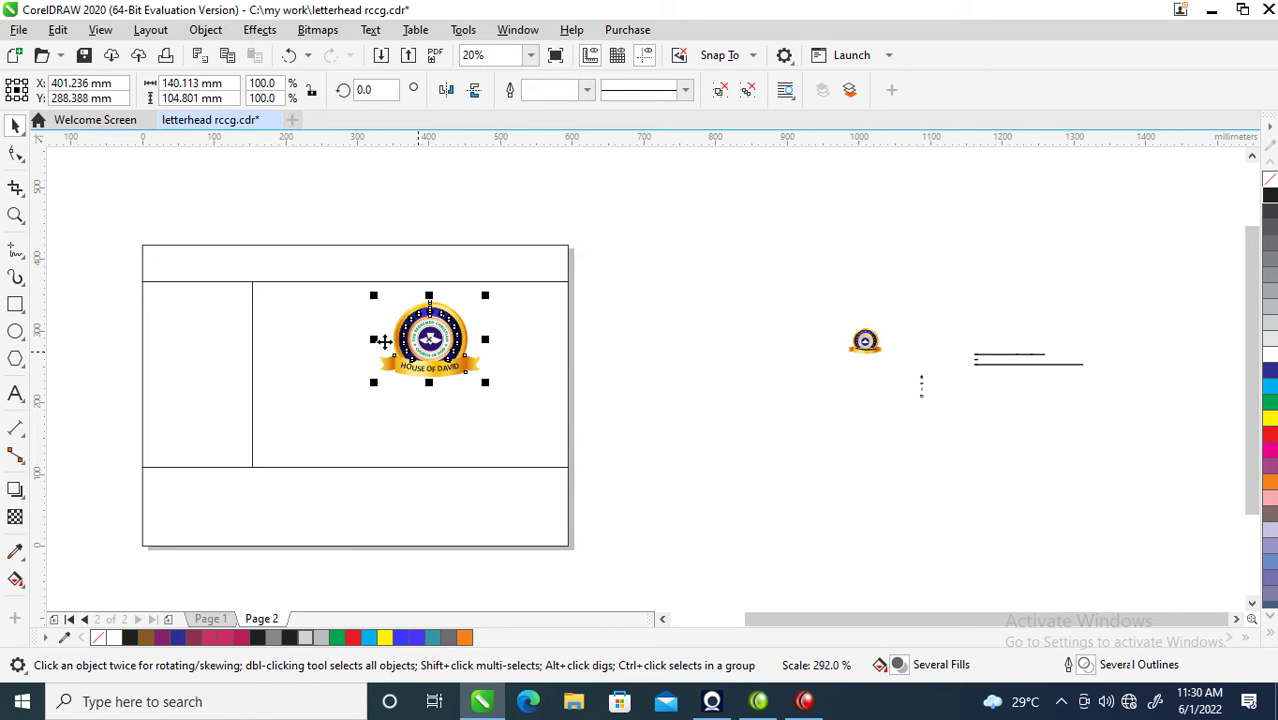
key("z")
left_click_drag(222, 228, 635, 476)
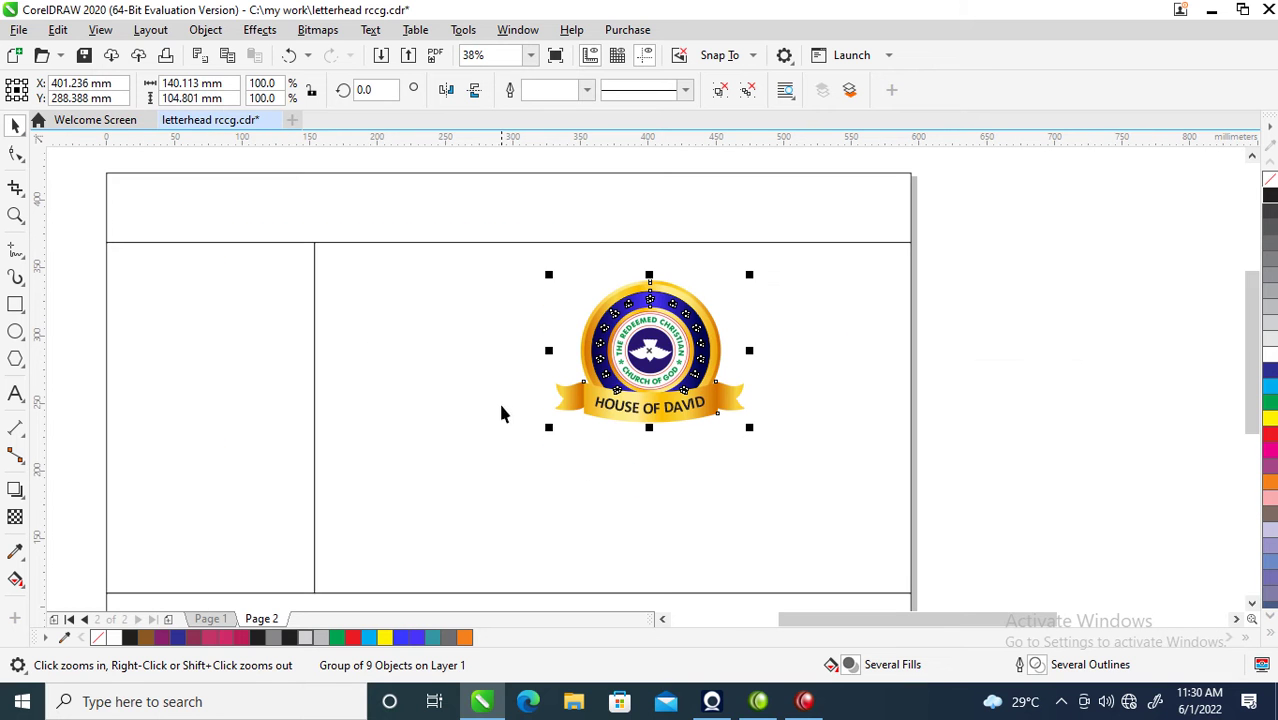
left_click_drag(749, 427, 714, 402)
left_click_drag(467, 231, 802, 572)
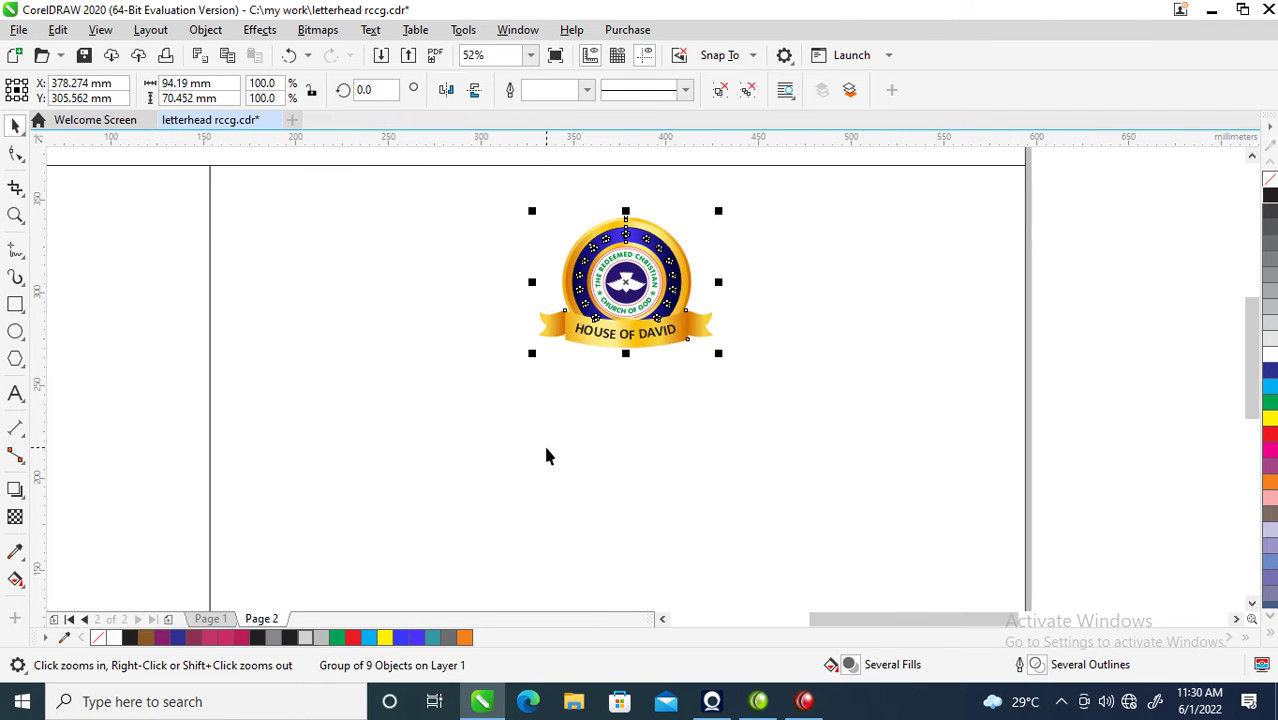
- Add the two-line text "IN HIS Presence" below the logo and set its font to Trajan Pro
key("F8")
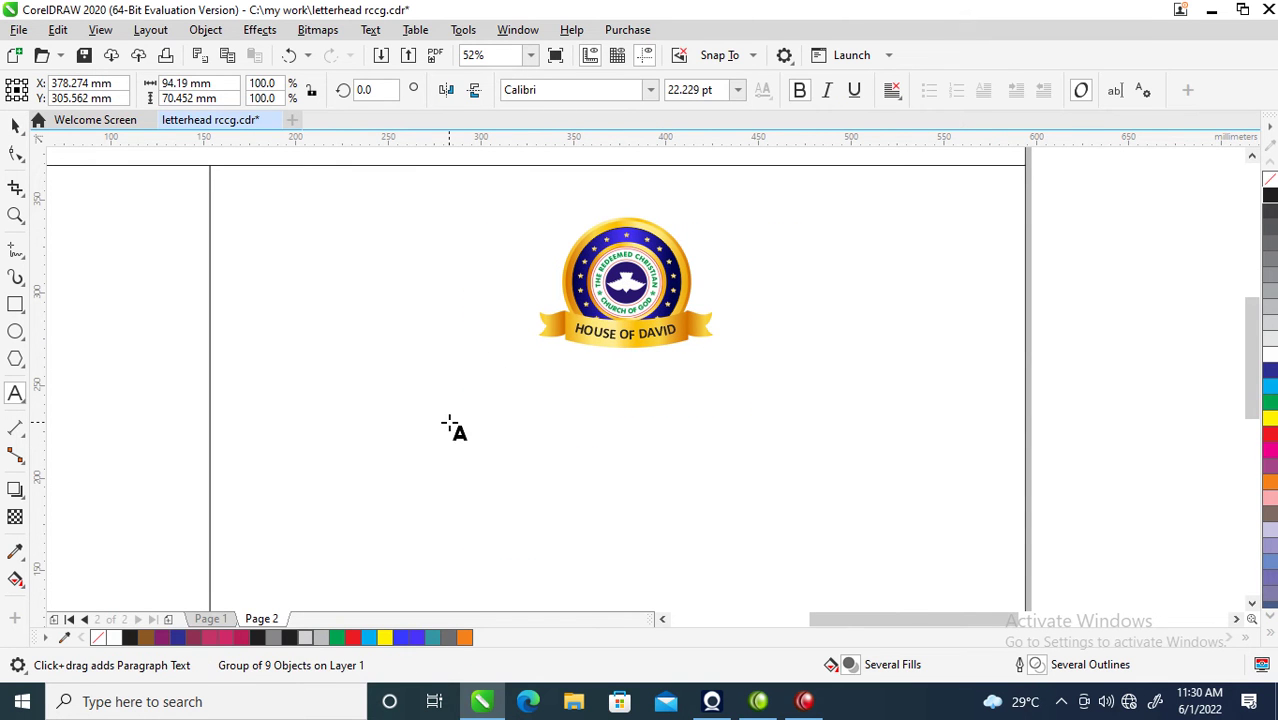
left_click(449, 418)
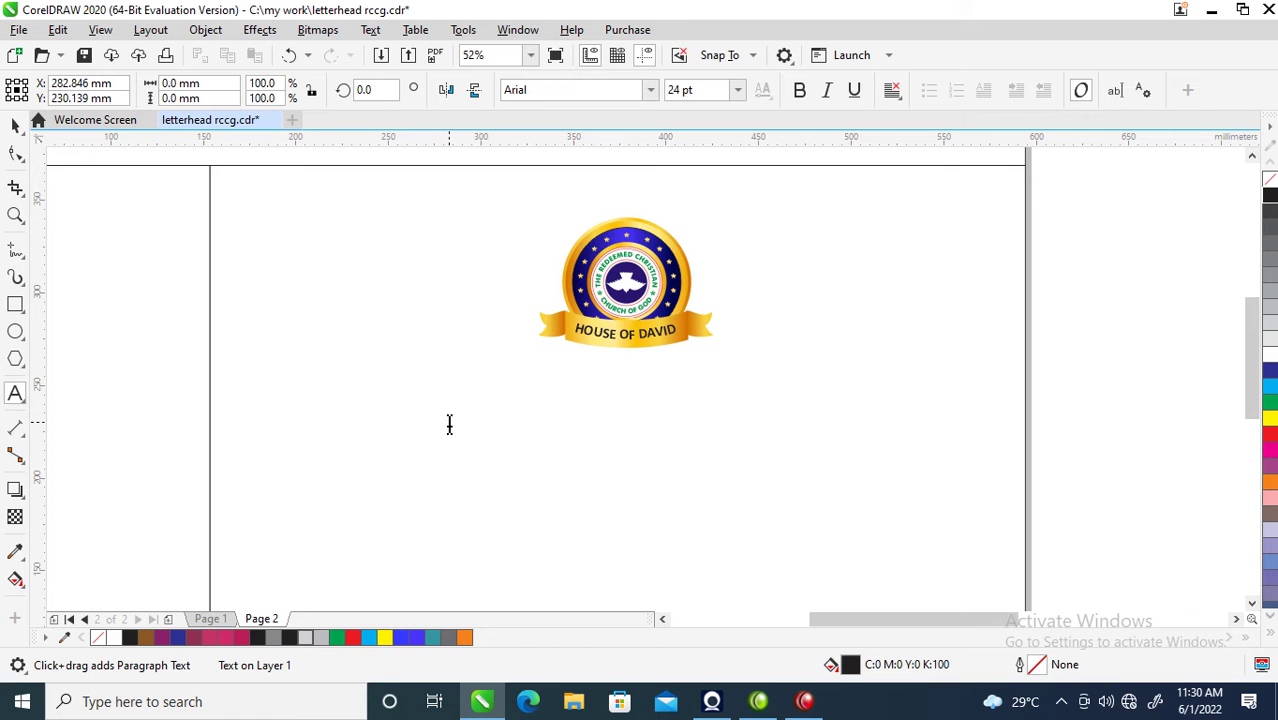
type("N HIS")
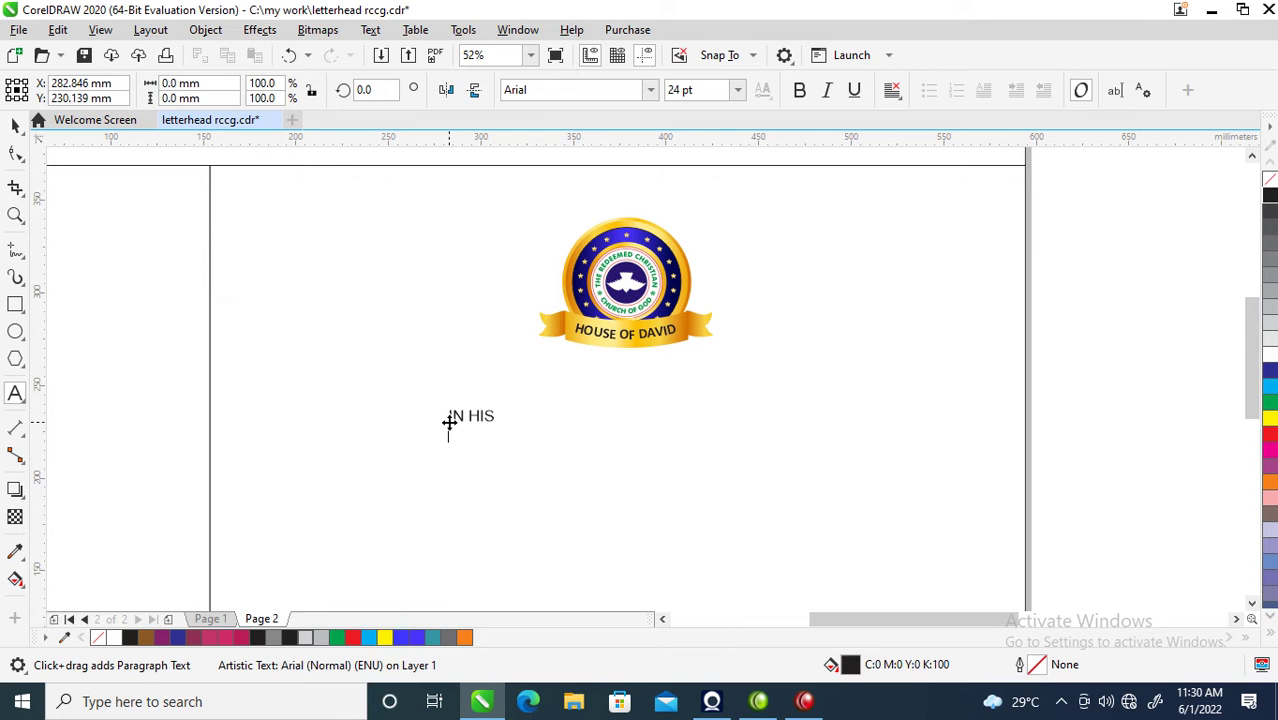
type(" Presence")
key("ctrl+space")
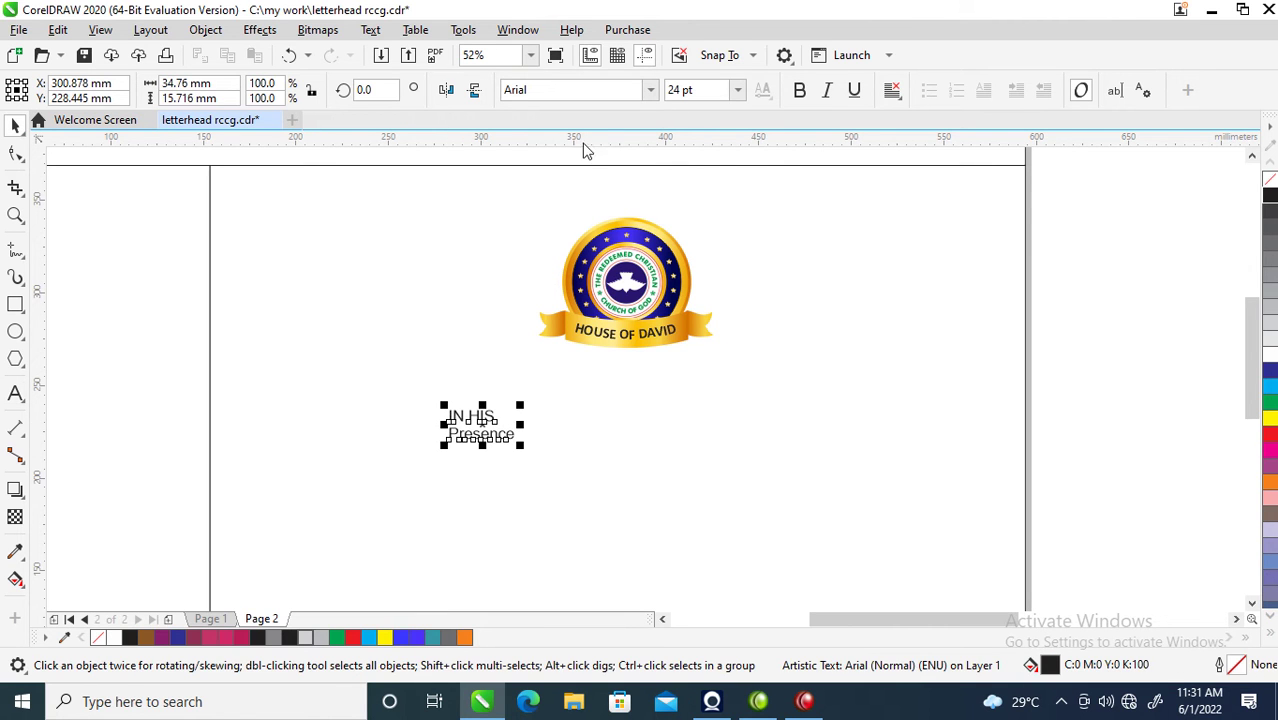
left_click(540, 90)
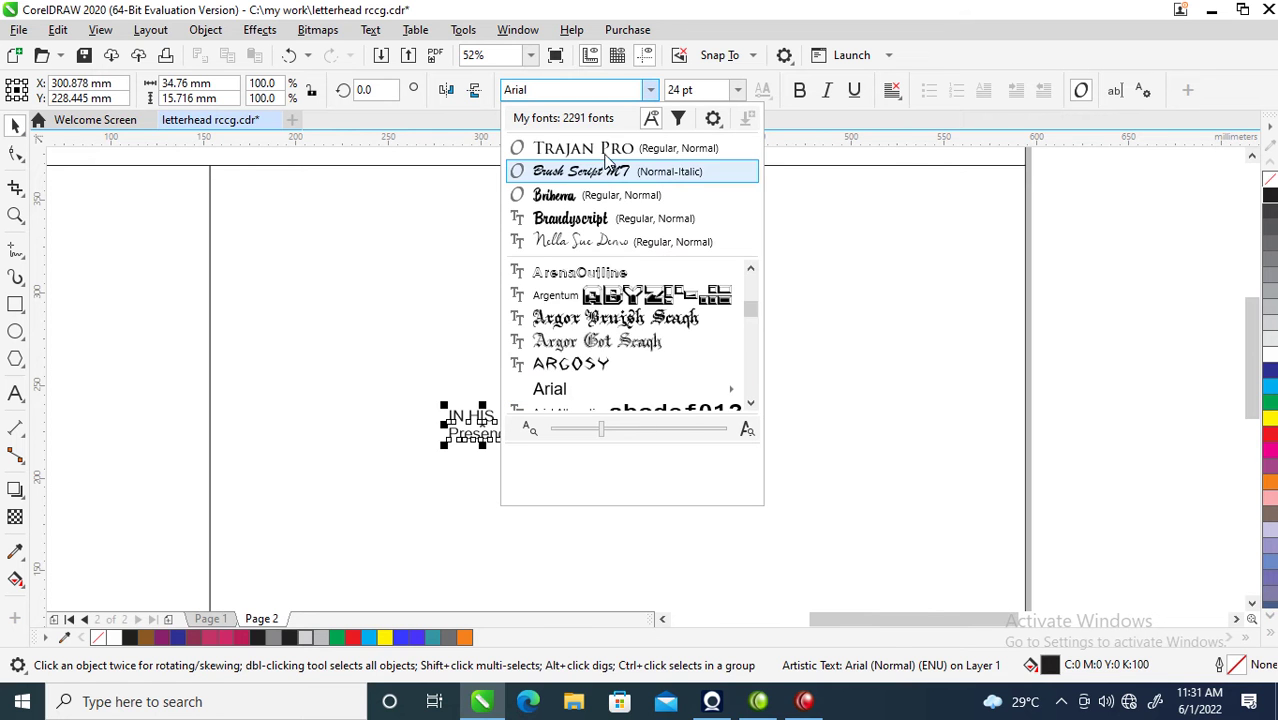
left_click(593, 150)
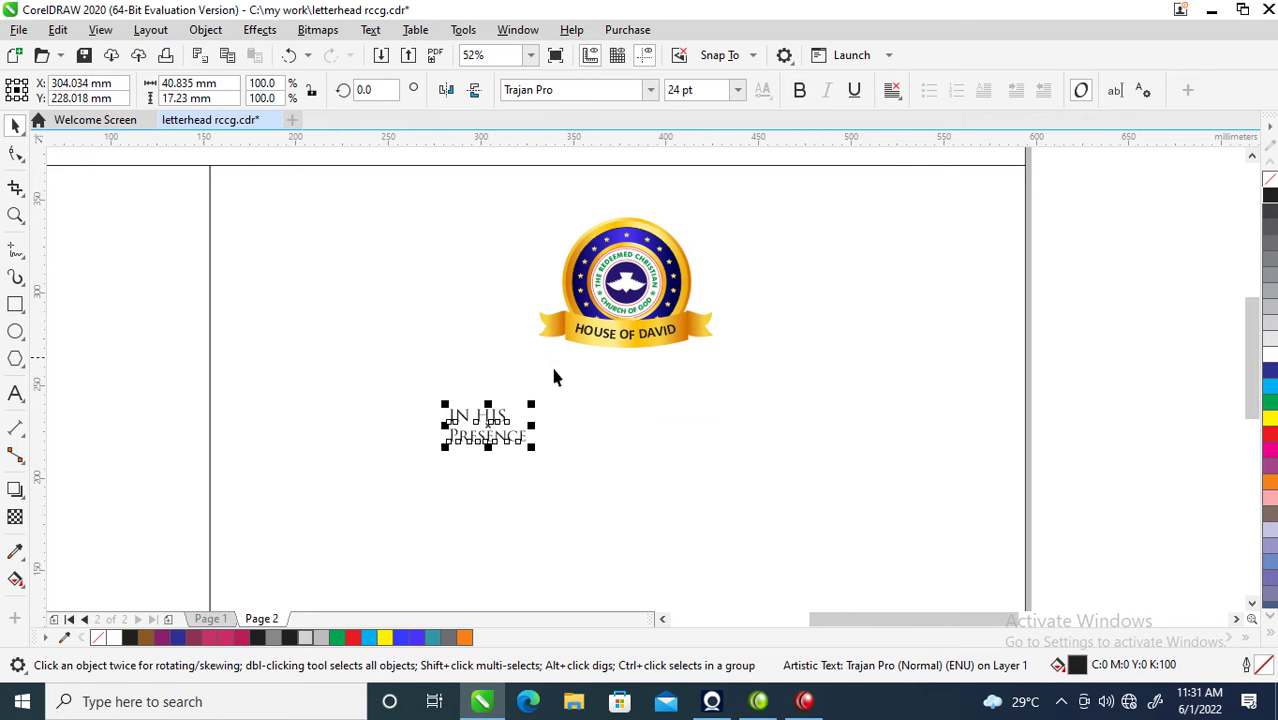
- Enlarge the two-line title to about 118 pt and position it directly below the logo
left_click_drag(531, 450, 789, 524)
left_click_drag(716, 456, 714, 413)
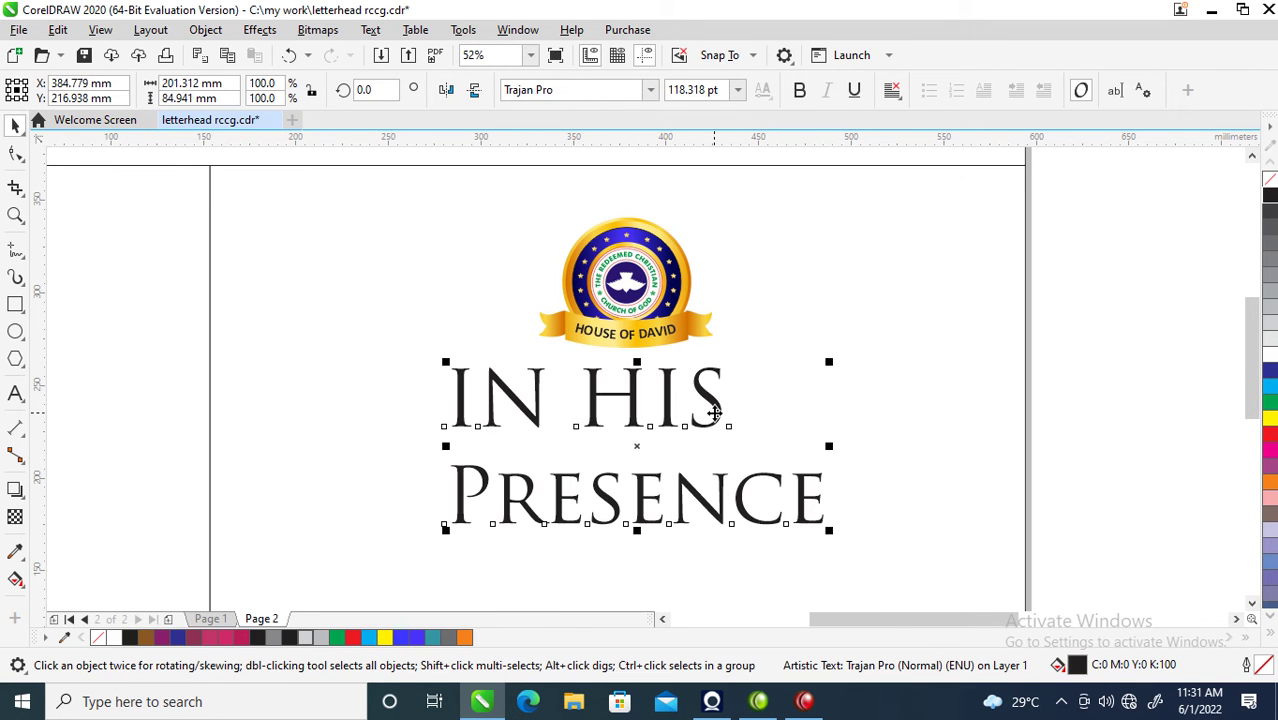
- Break the title apart into separate lines and move "Presence" closer beneath "IN HIS"
key("ctrl+k")
left_click(714, 413)
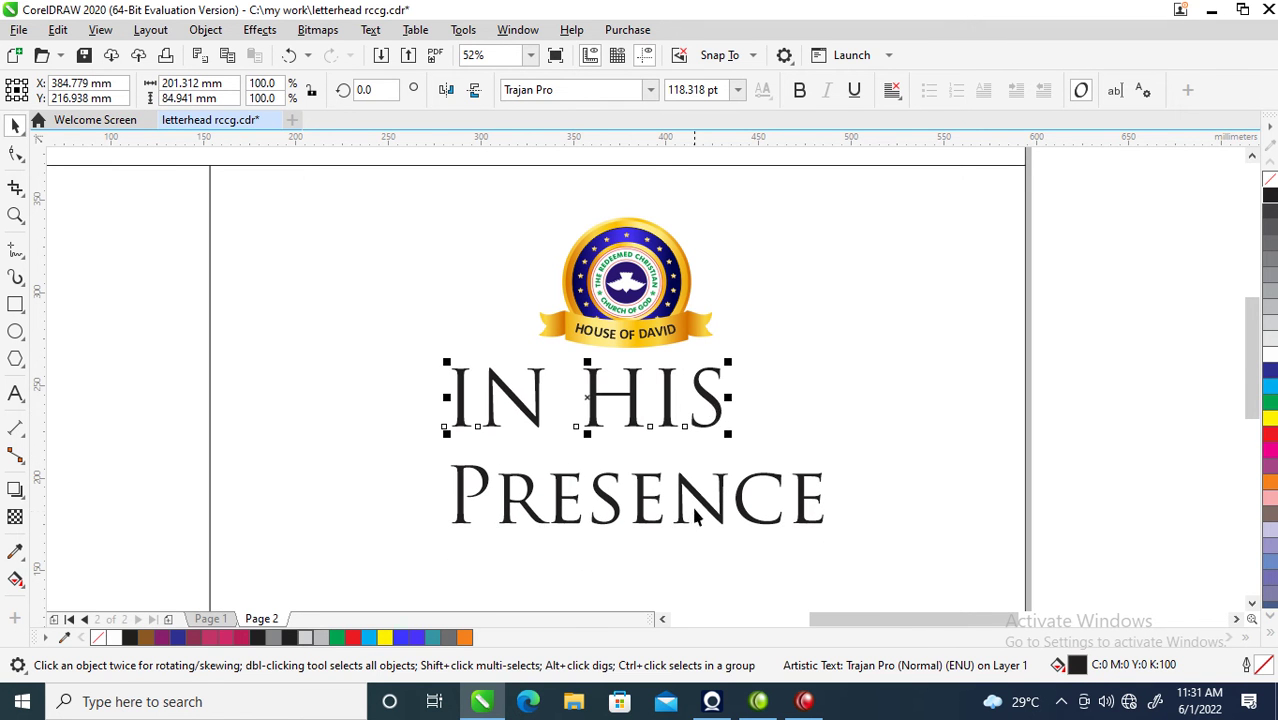
left_click_drag(705, 511, 660, 484)
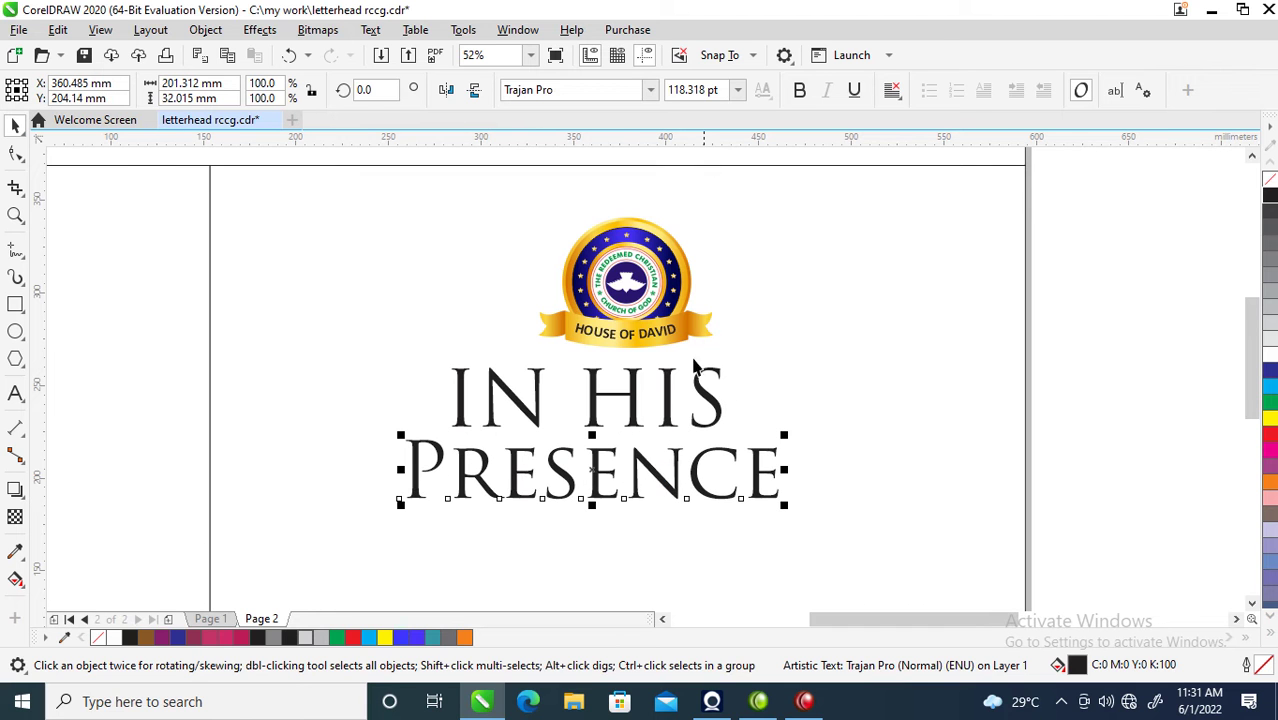
- Set the font of "Presence" to Hello Paris Serif and enlarge the word to about 344 mm wide
left_click(651, 92)
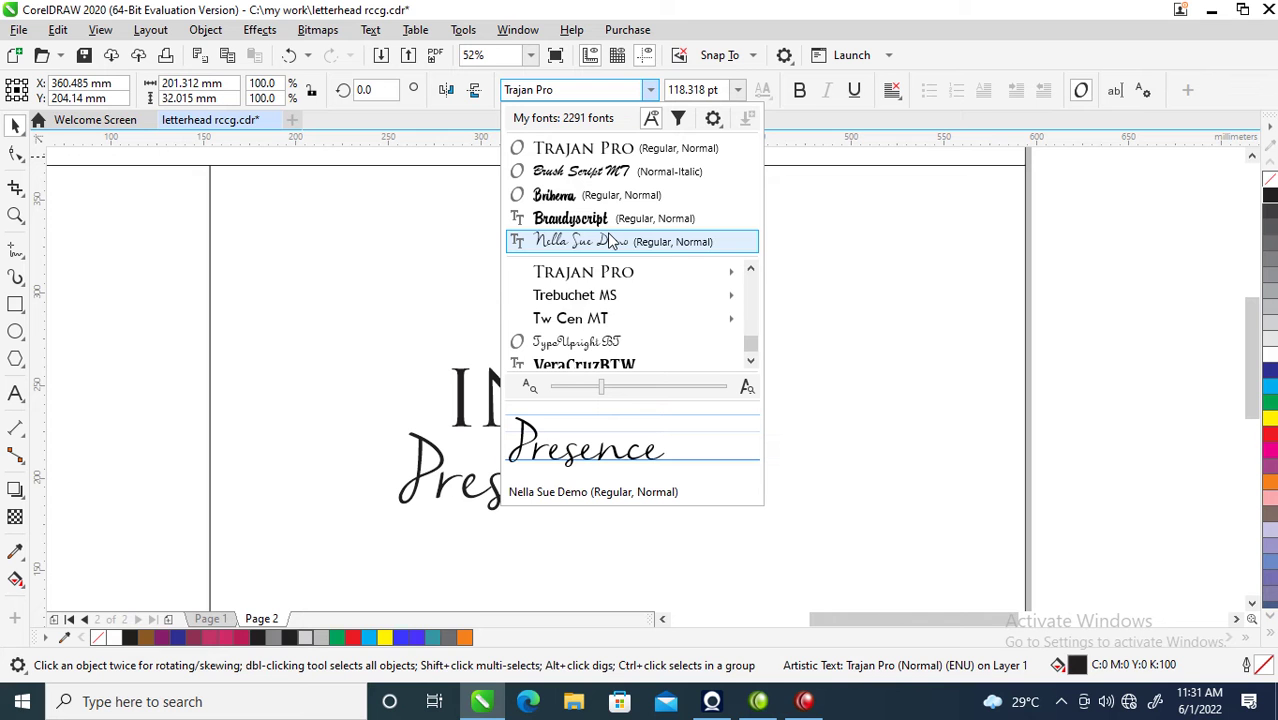
key("Down")
key("h")
key("e")
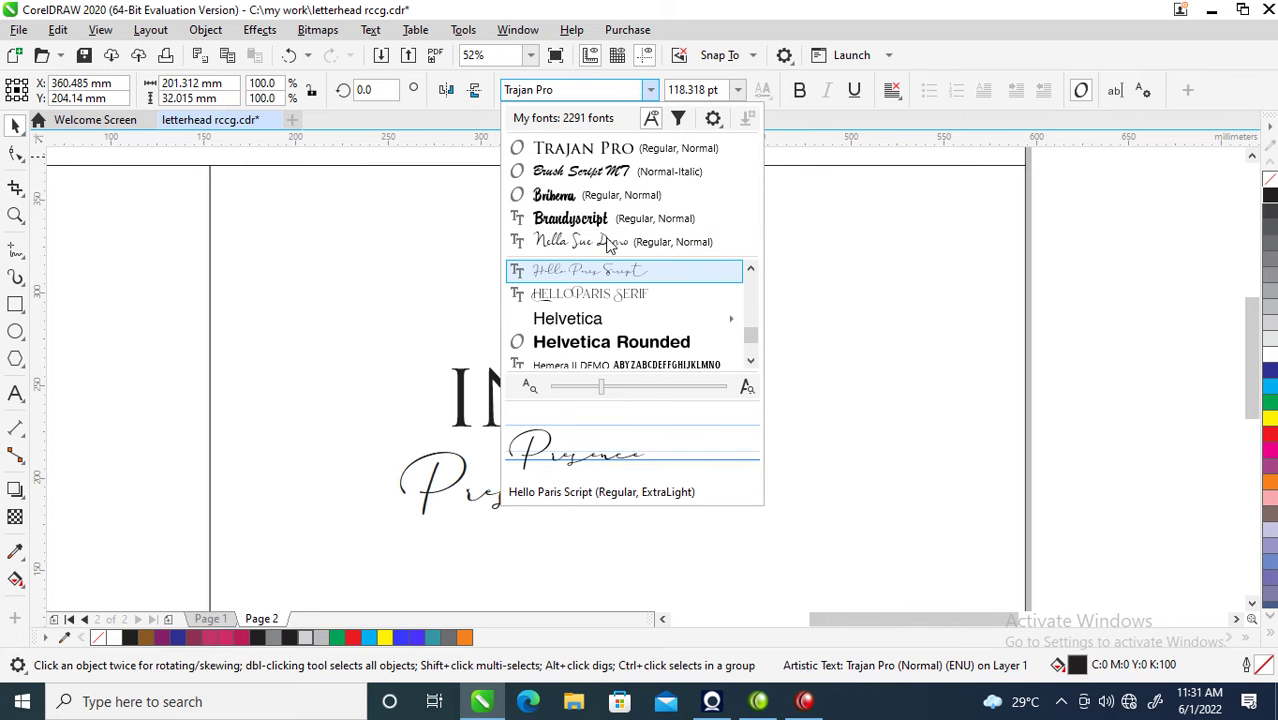
key("Down")
left_click(592, 294)
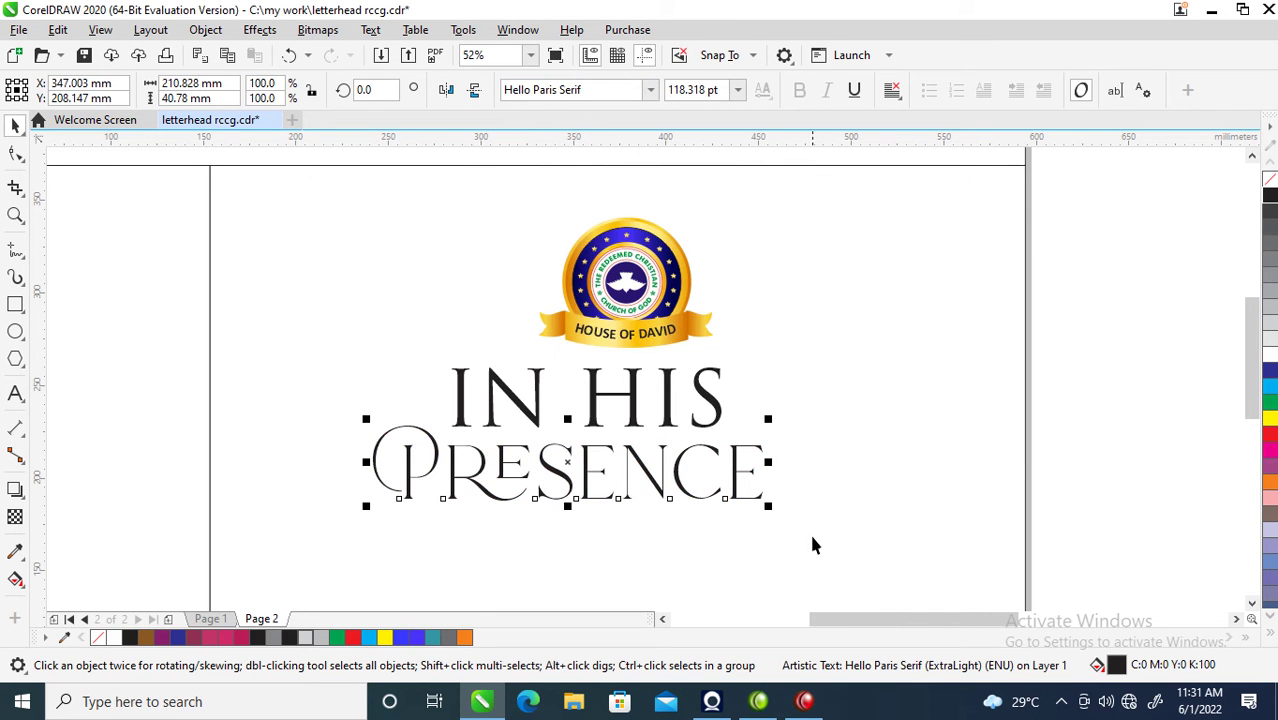
left_click_drag(768, 418, 896, 354)
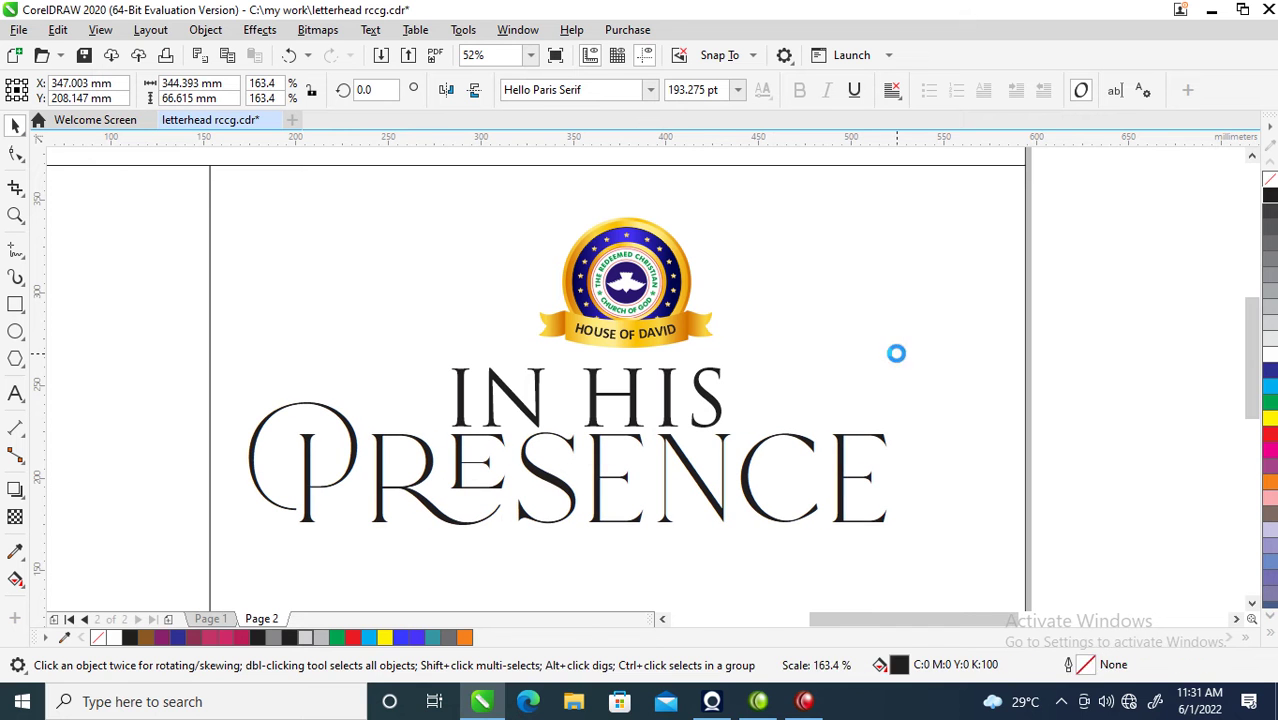
- Scale both title lines together to about 183 mm wide and move them to sit just beneath the logo
scroll(760, 425, "down", 4)
key("z")
left_click_drag(410, 348, 908, 505)
key("space")
left_click(782, 355, "shift")
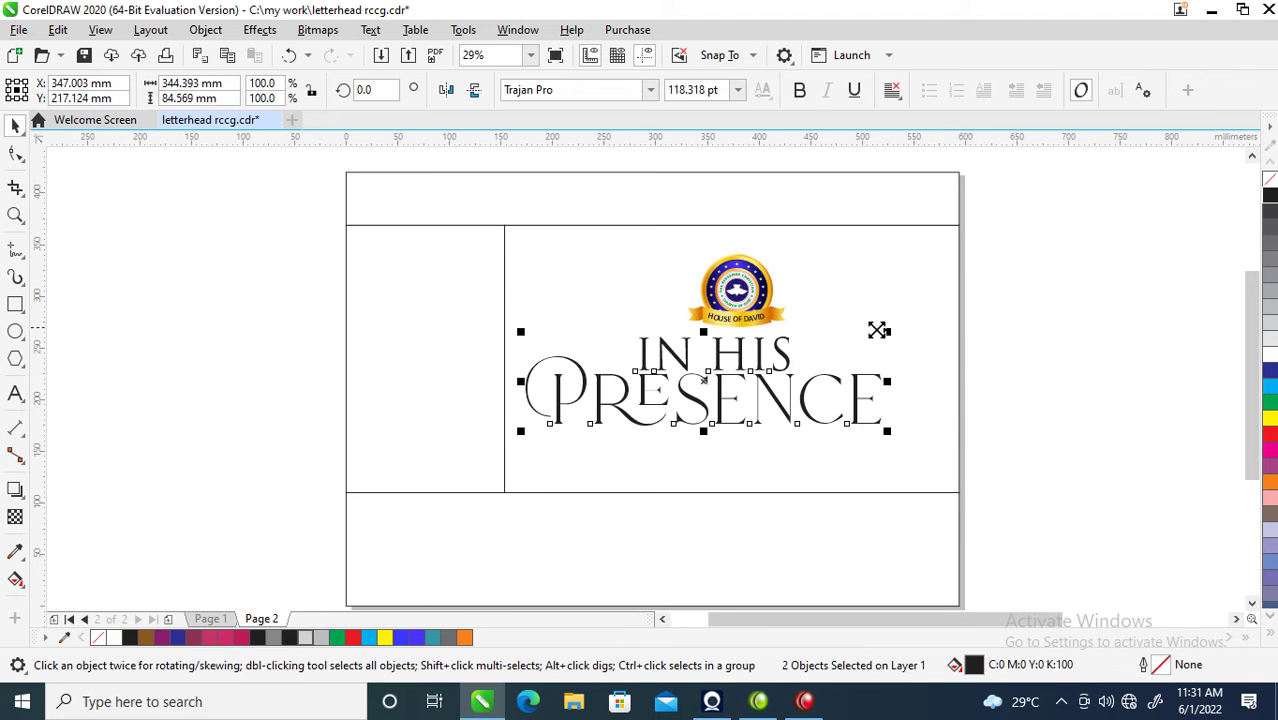
left_click_drag(893, 326, 806, 350)
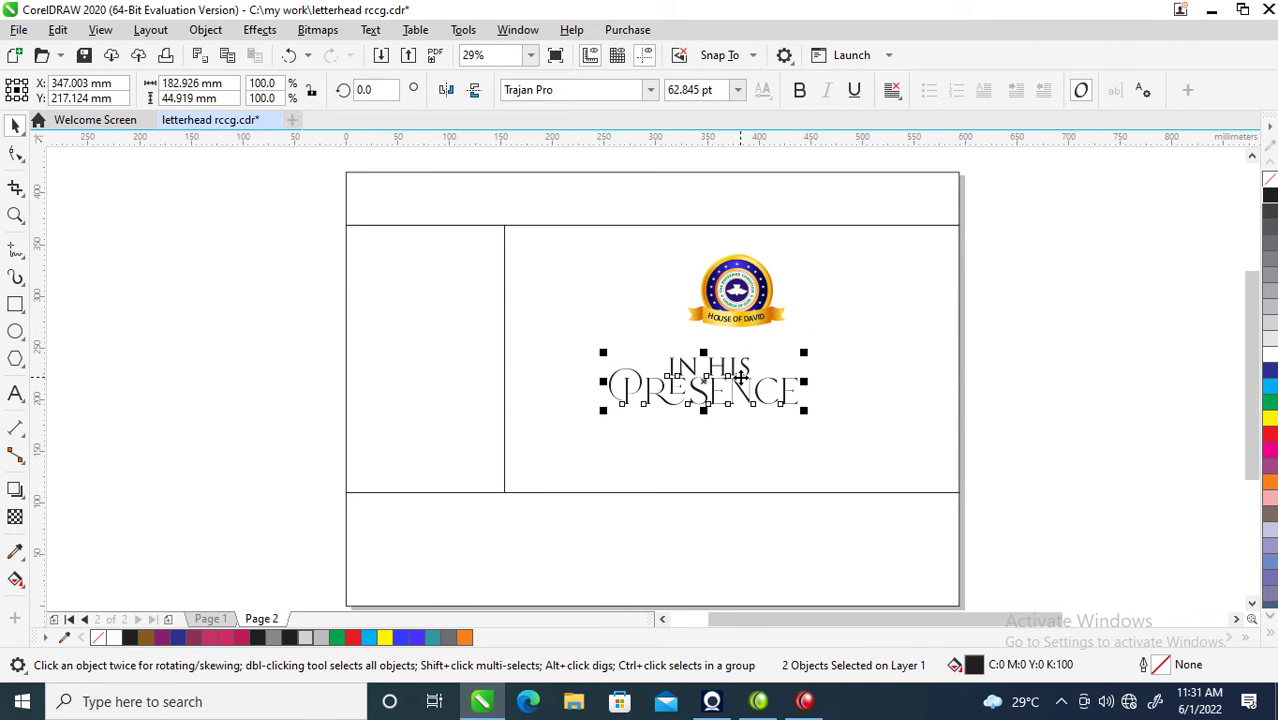
left_click_drag(737, 375, 761, 360)
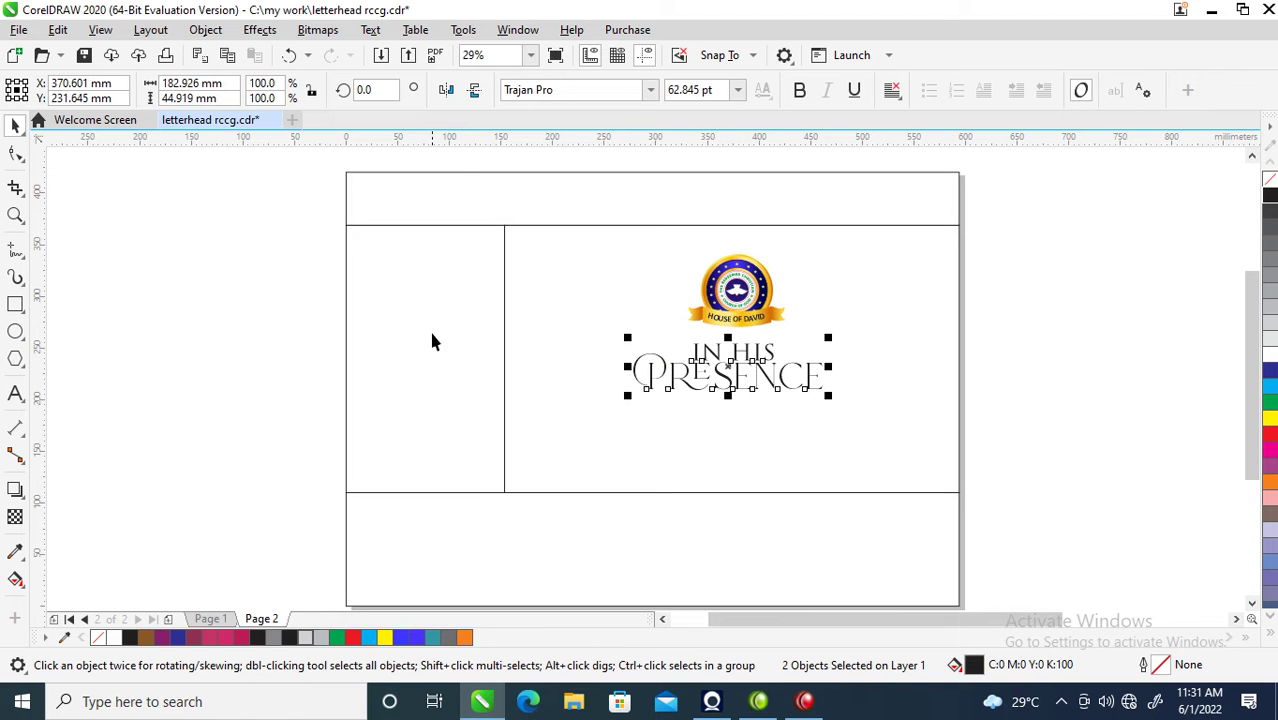
- Sample the bright blue from the logo's ring and fill the left, bottom and top strips with it
key("z")
left_click_drag(262, 197, 1070, 500)
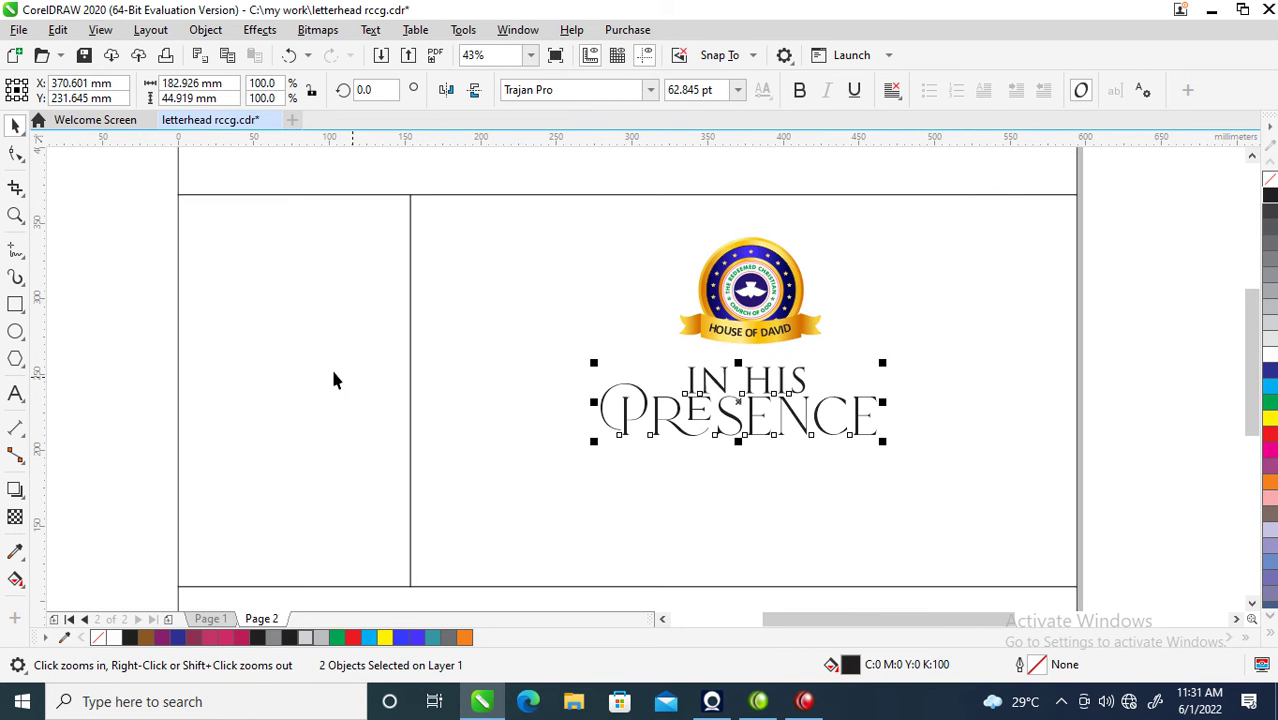
left_click_drag(553, 217, 1041, 445)
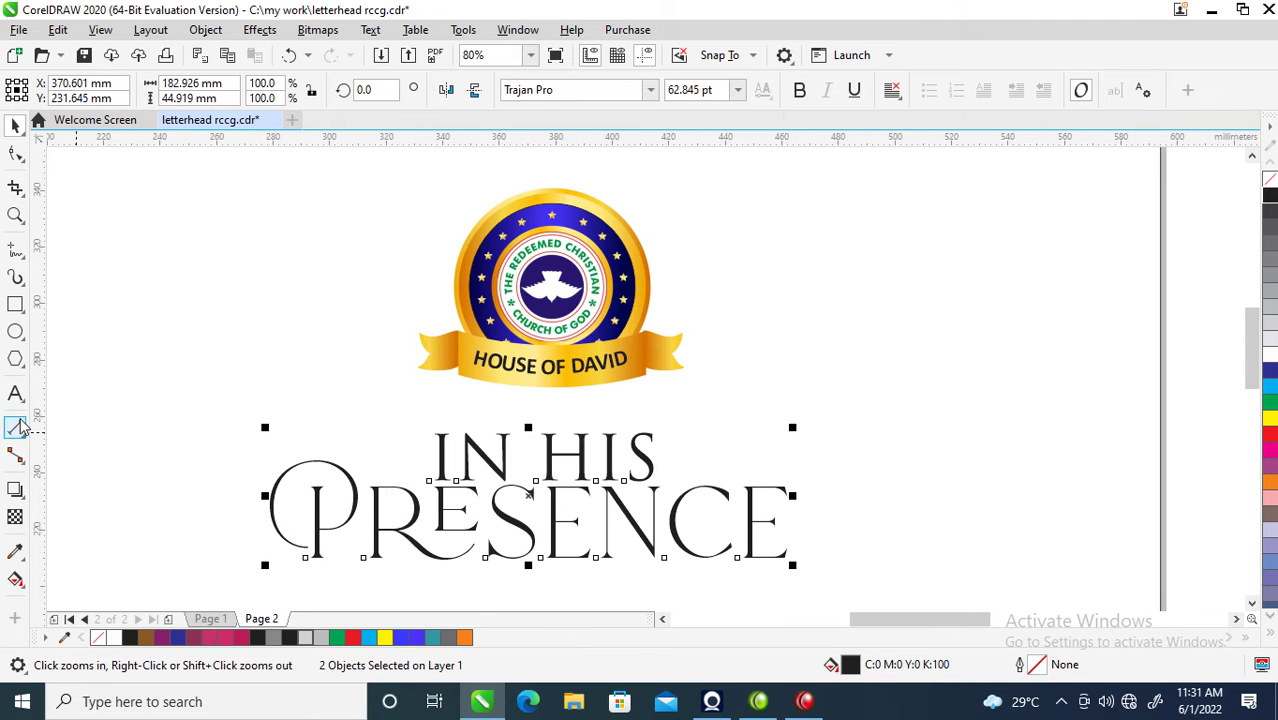
left_click(15, 553)
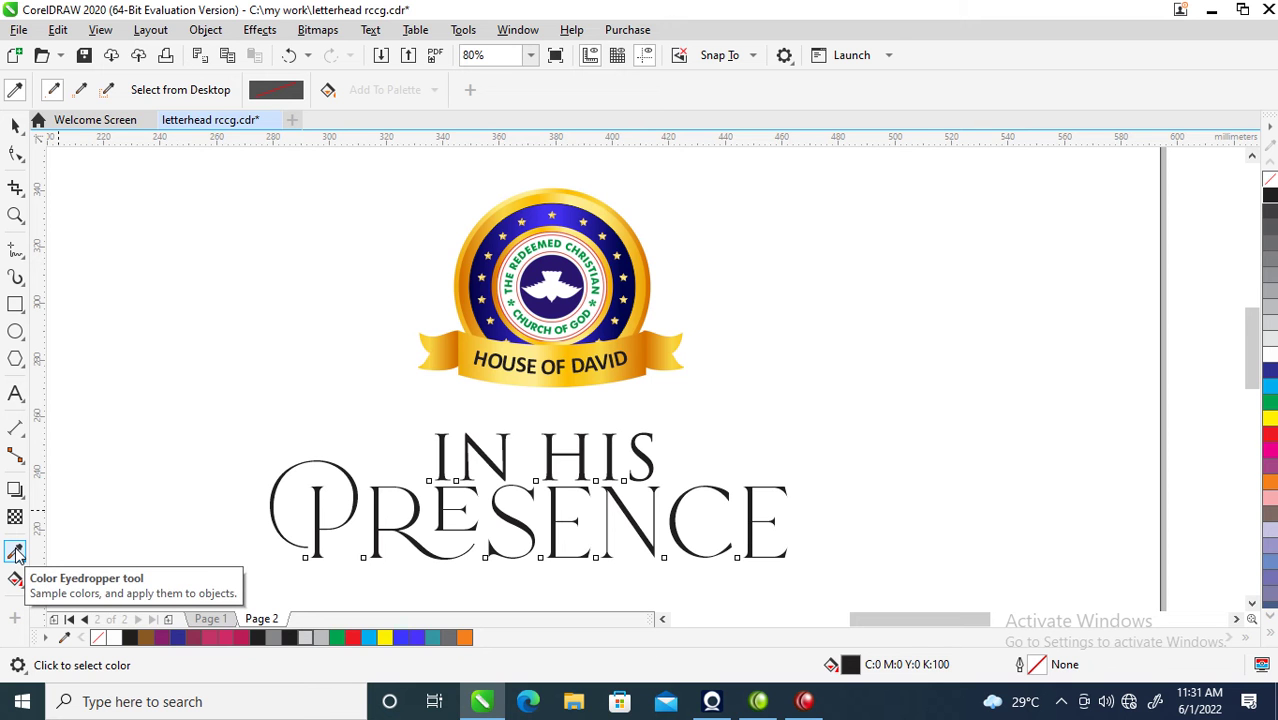
left_click(540, 204)
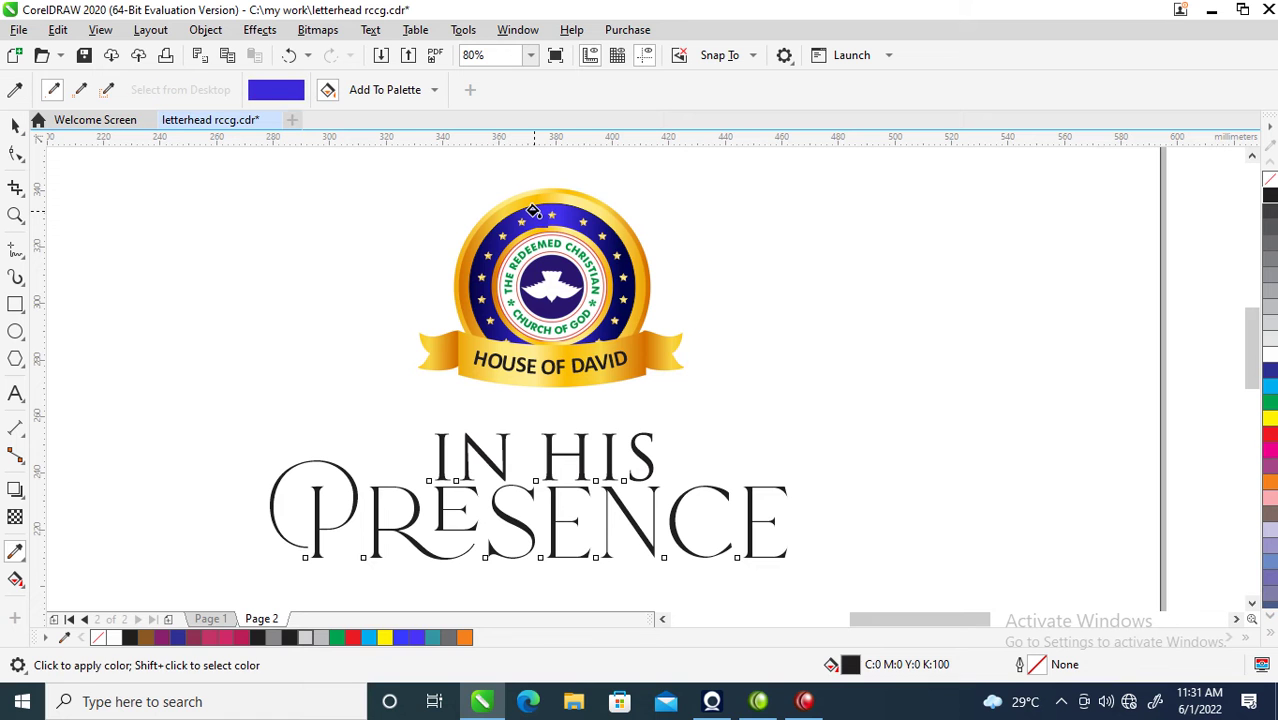
scroll(285, 318, "down", 3)
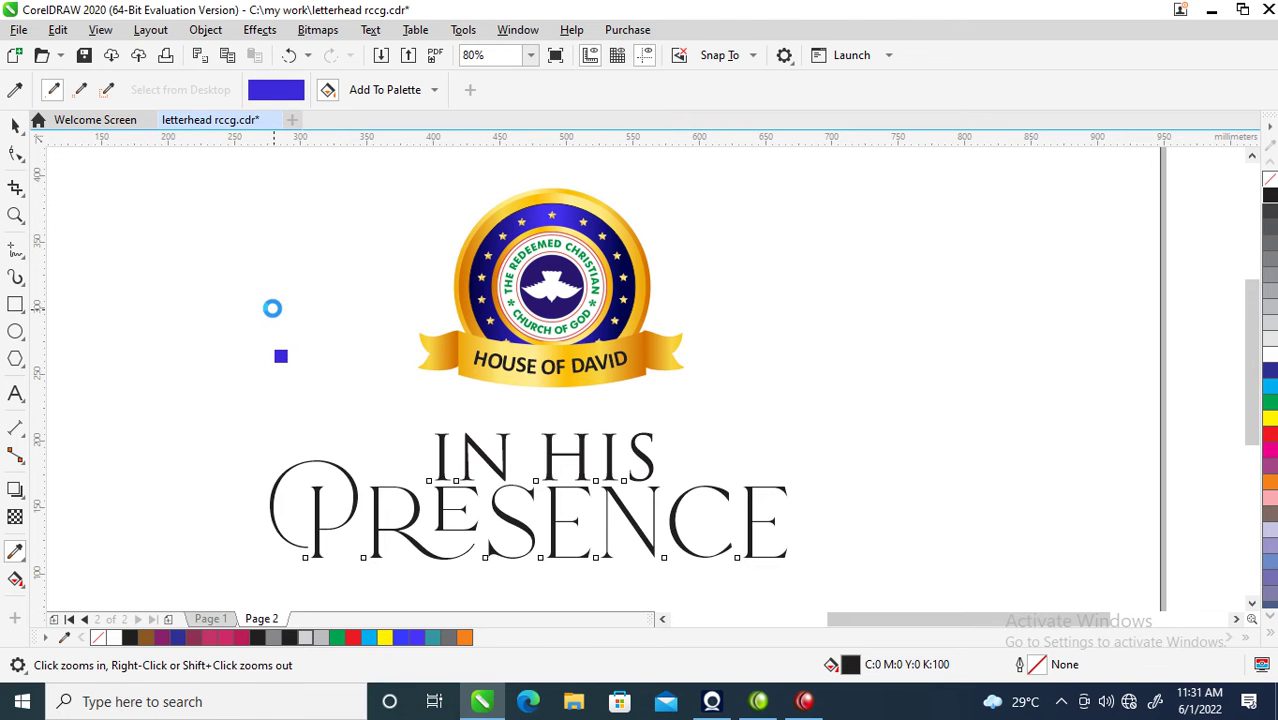
scroll(209, 324, "down", 1)
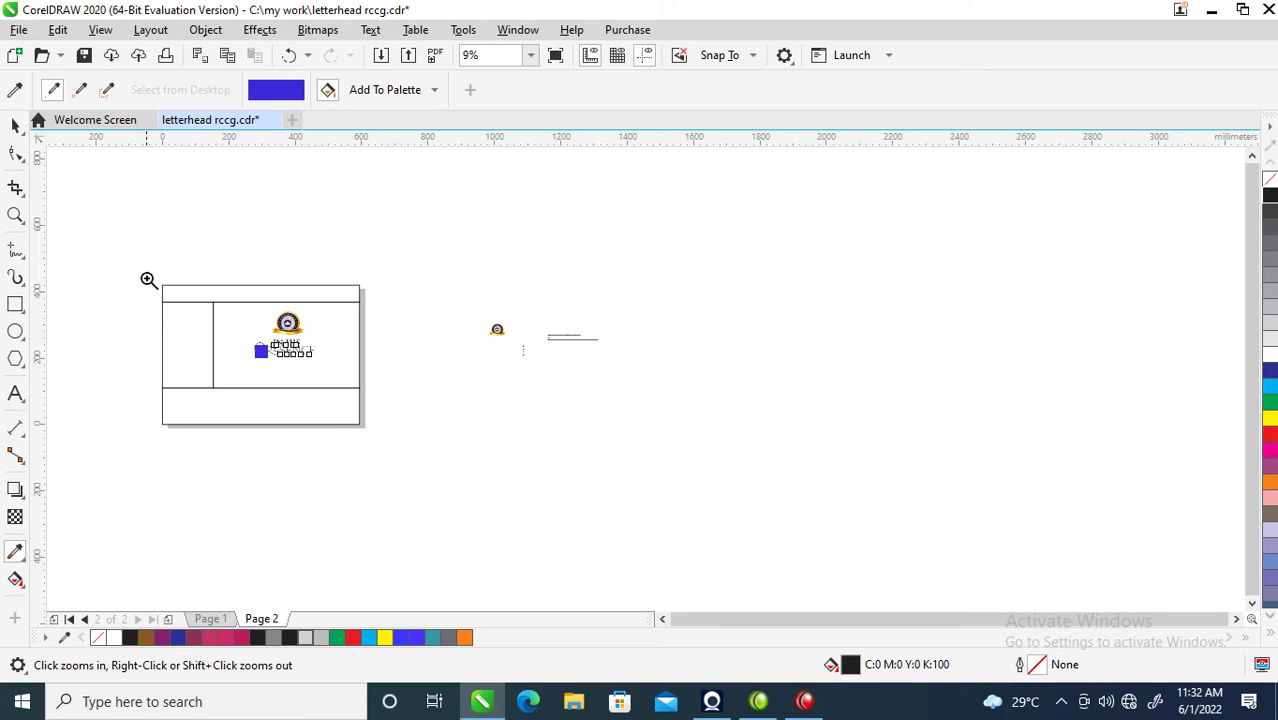
left_click_drag(129, 266, 526, 483)
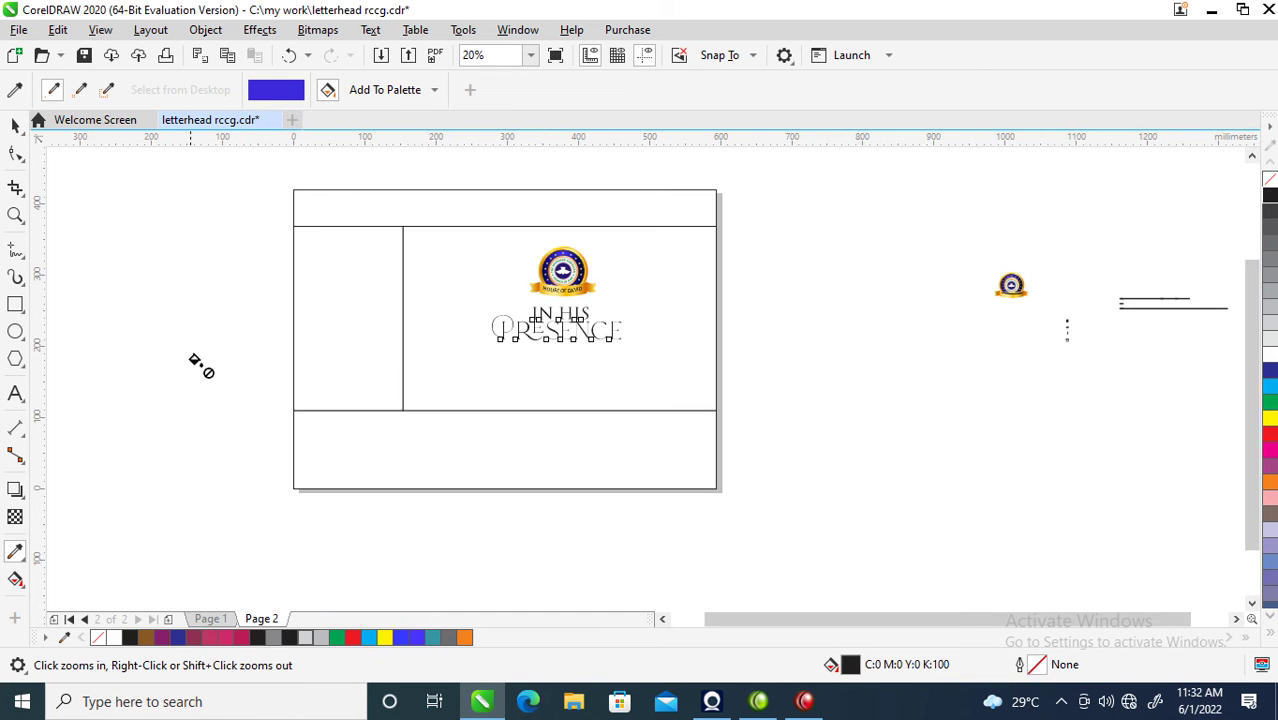
left_click(311, 314)
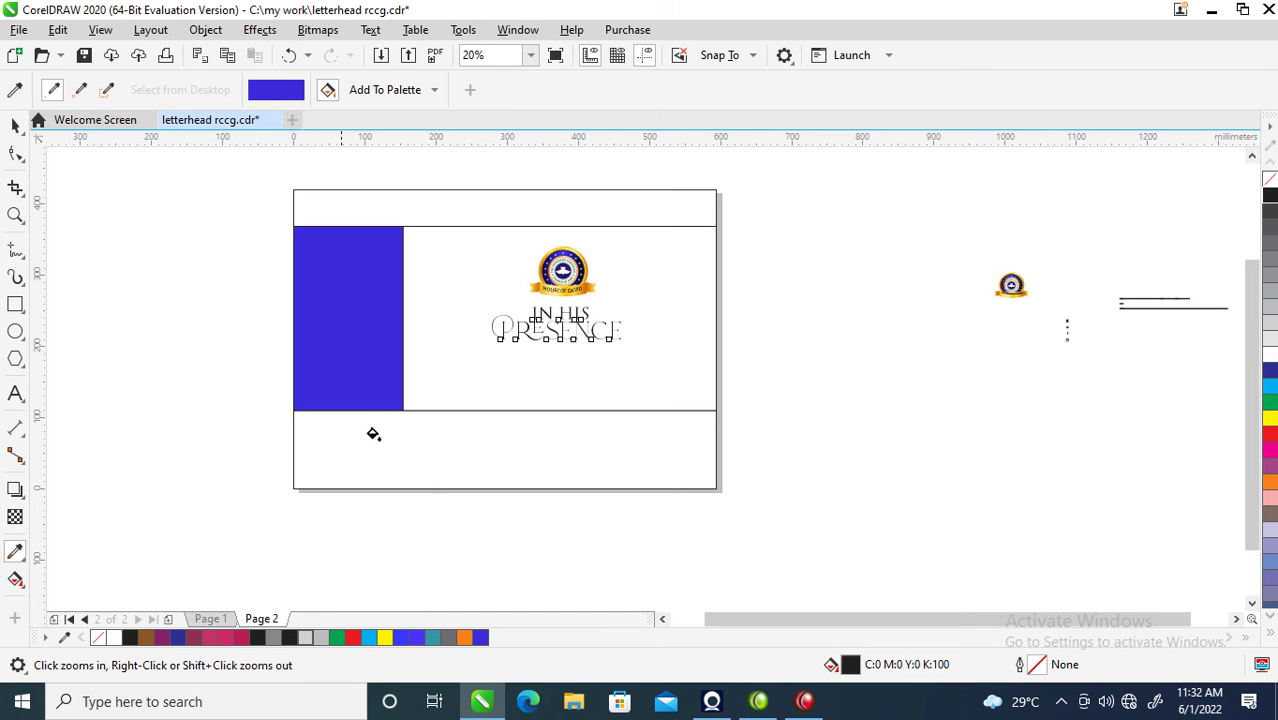
left_click(442, 445)
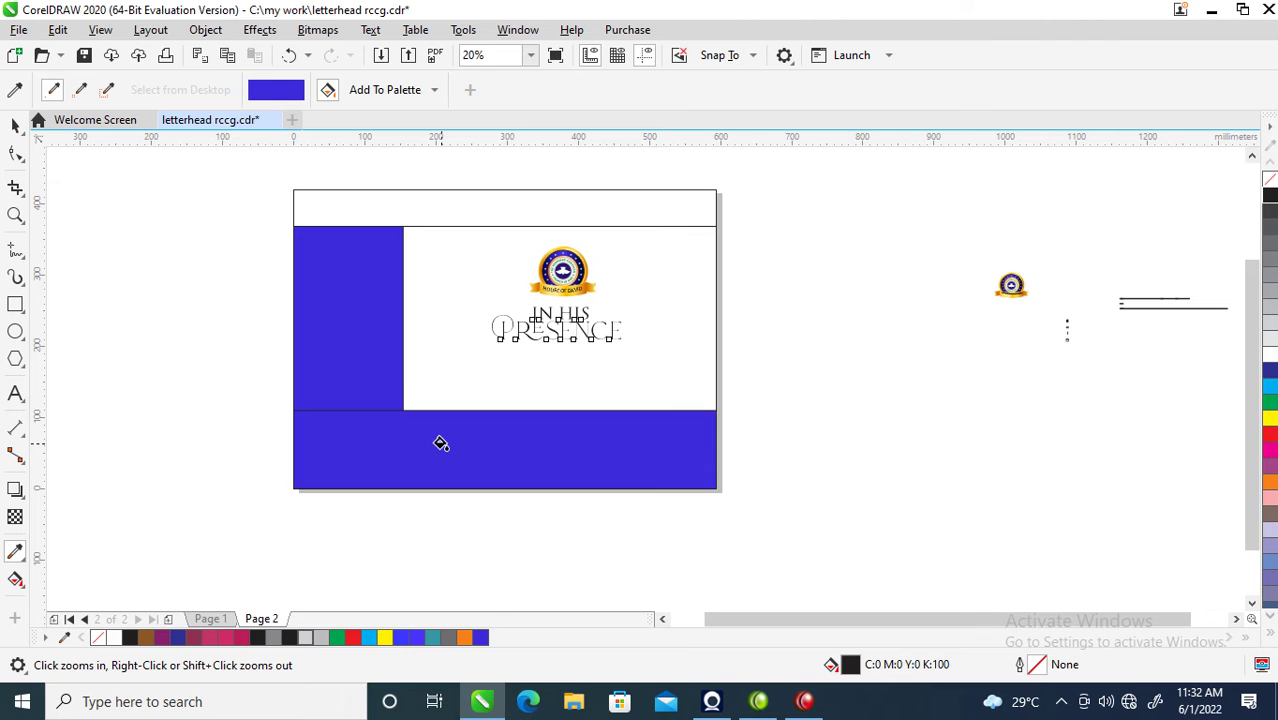
left_click(463, 205)
key("space")
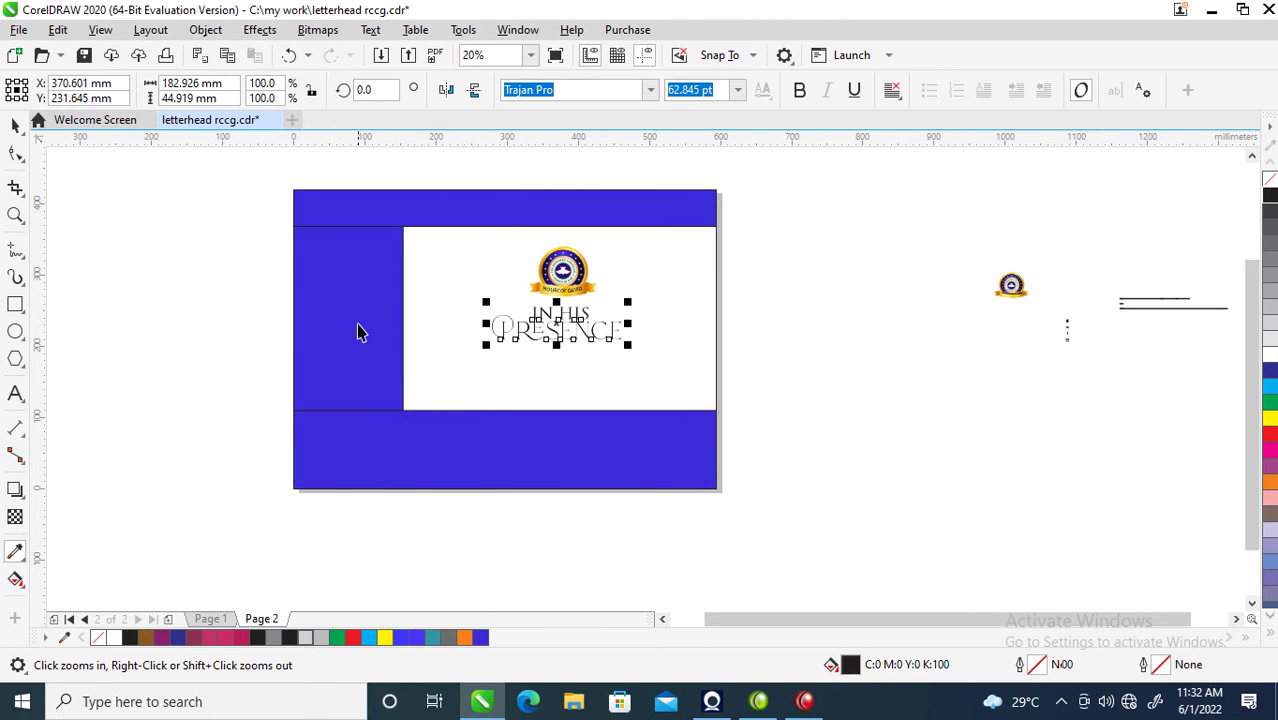
- Apply a linear fountain fill to the left strip, running from its upper edge down to near its lower edge
key("z")
left_click_drag(273, 168, 802, 462)
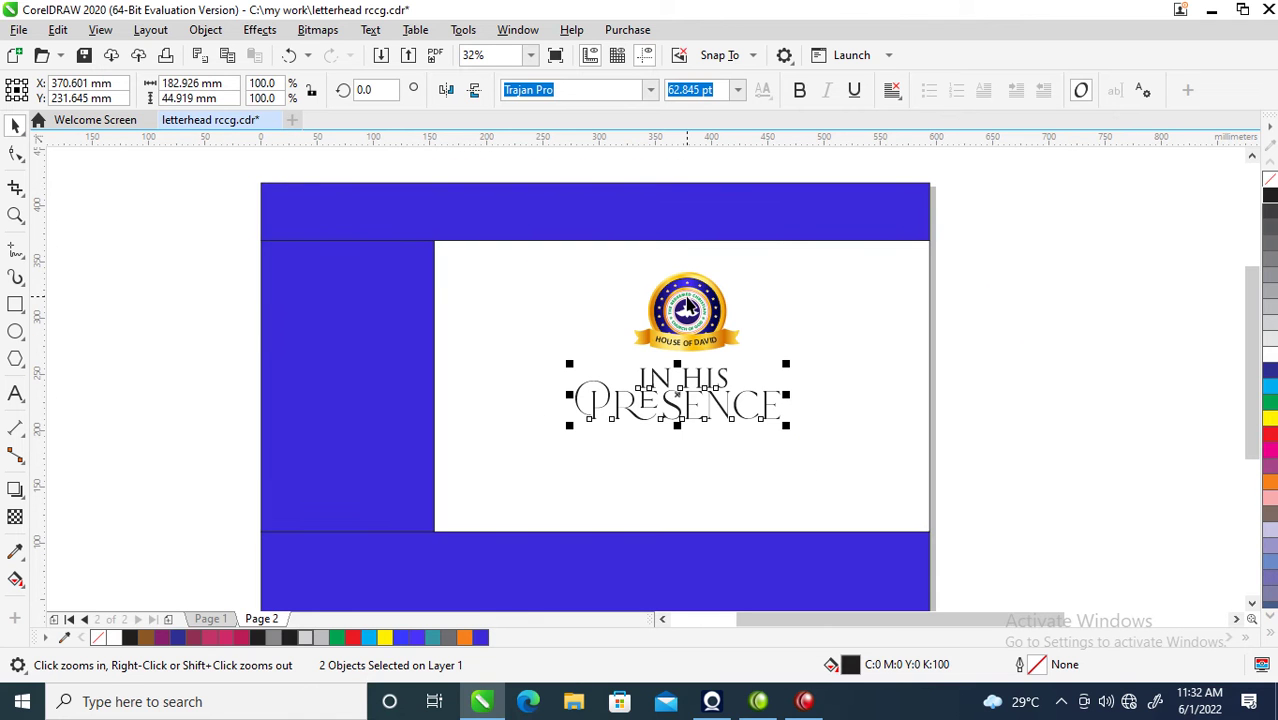
key("space")
left_click(380, 360)
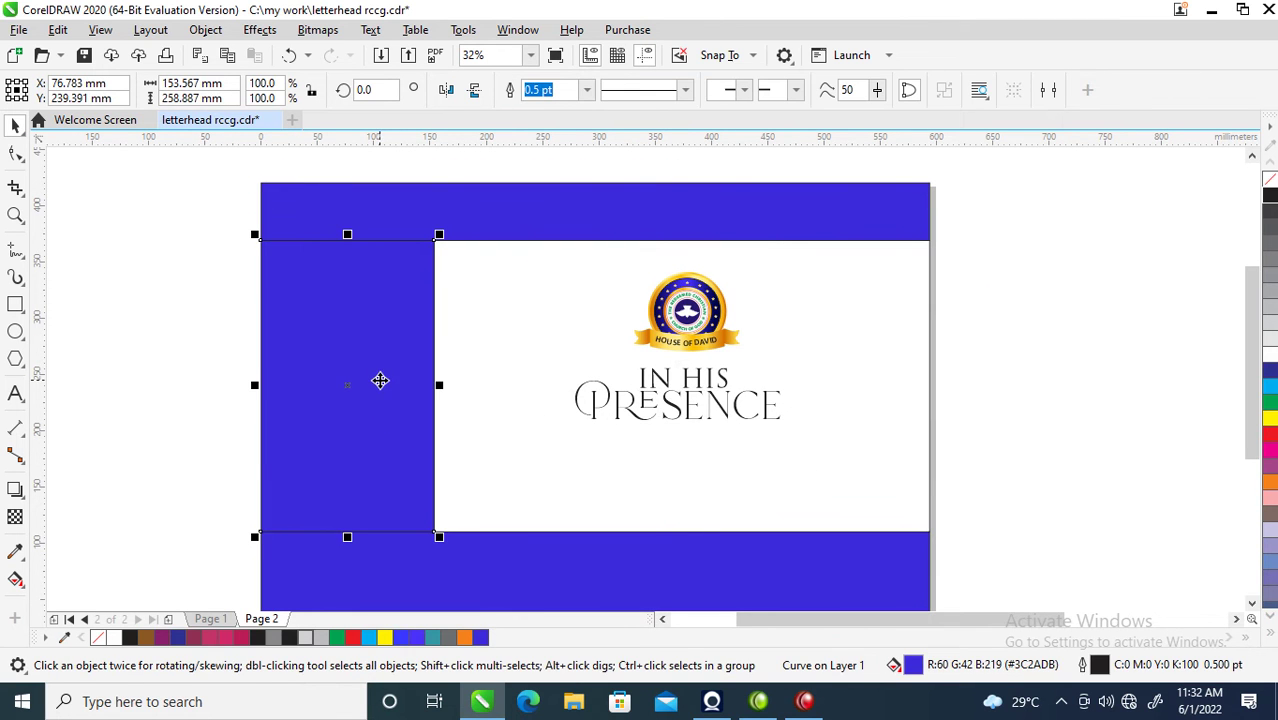
left_click(15, 580)
left_click_drag(396, 243, 357, 505)
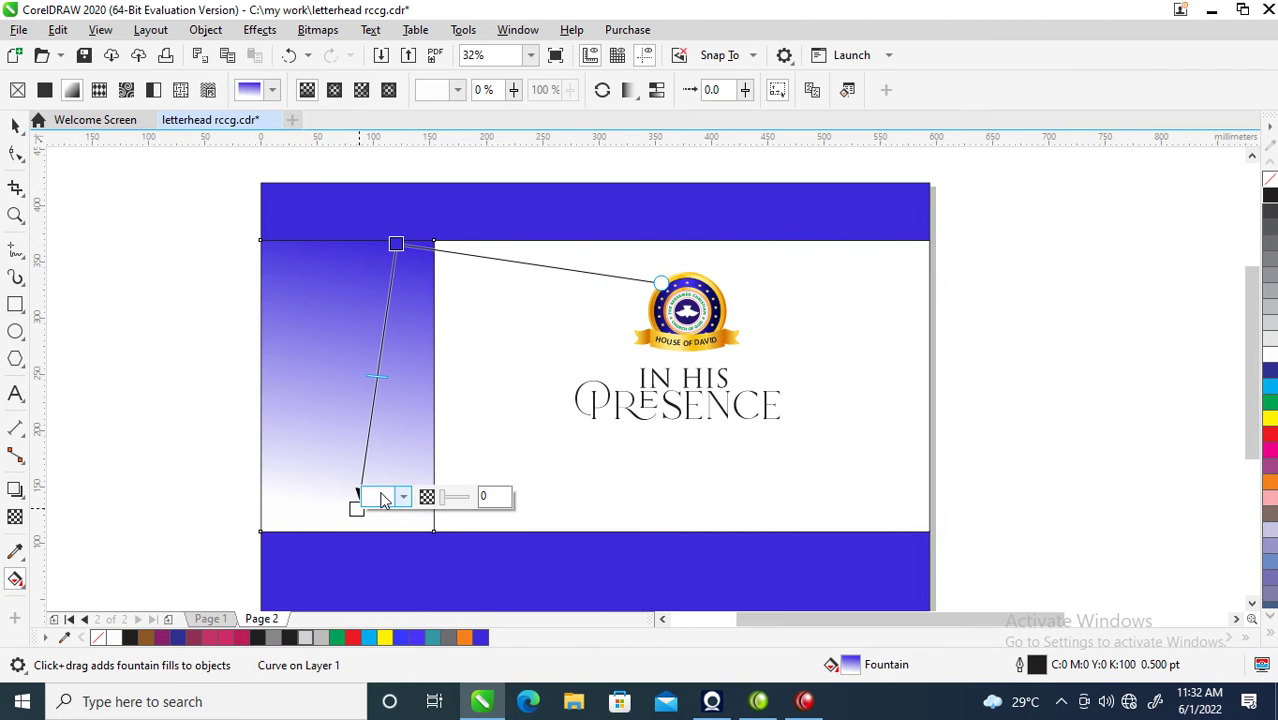
- Set the lower end colour of the left strip's gradient to the dark navy #0C085C sampled from the logo
left_click(381, 500)
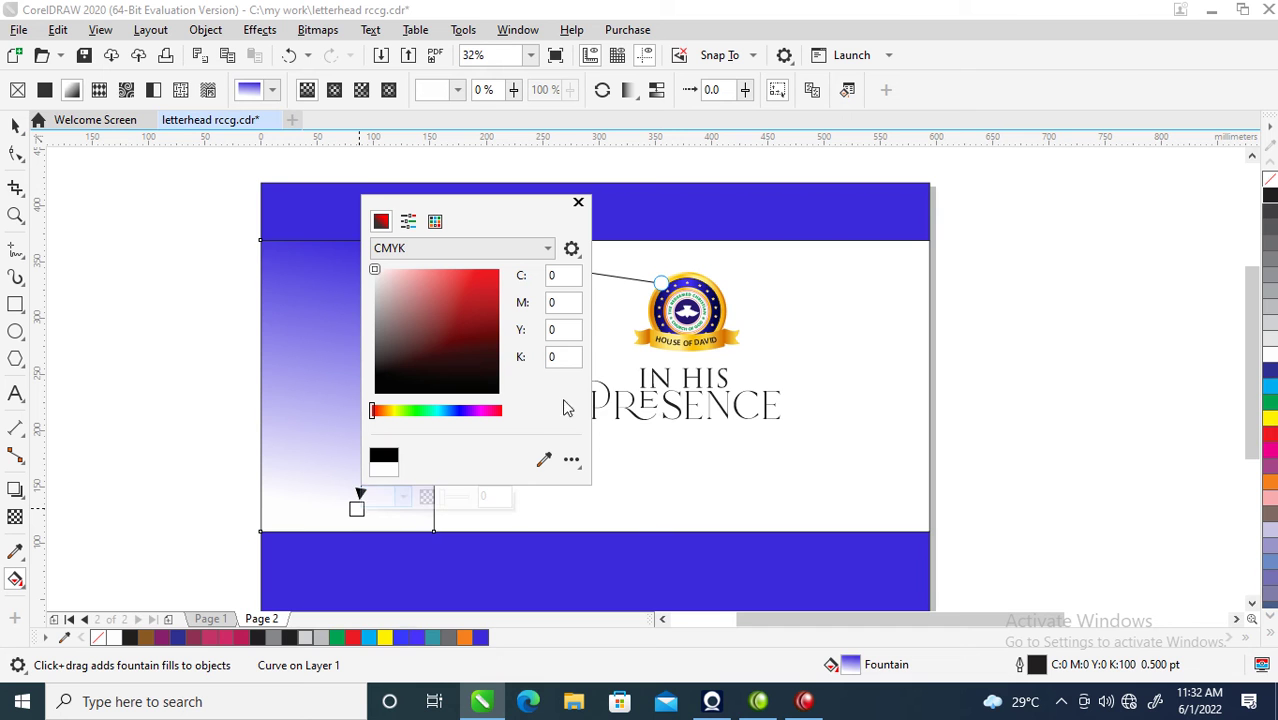
left_click(542, 460)
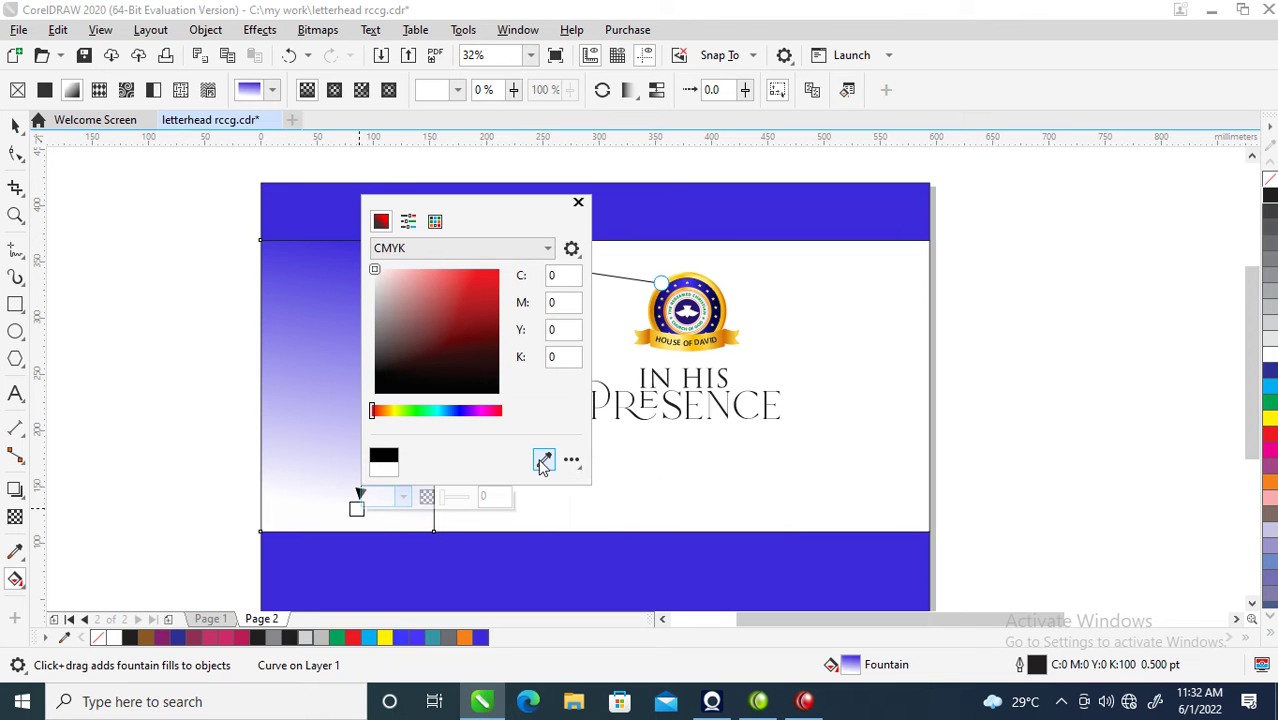
left_click(660, 297)
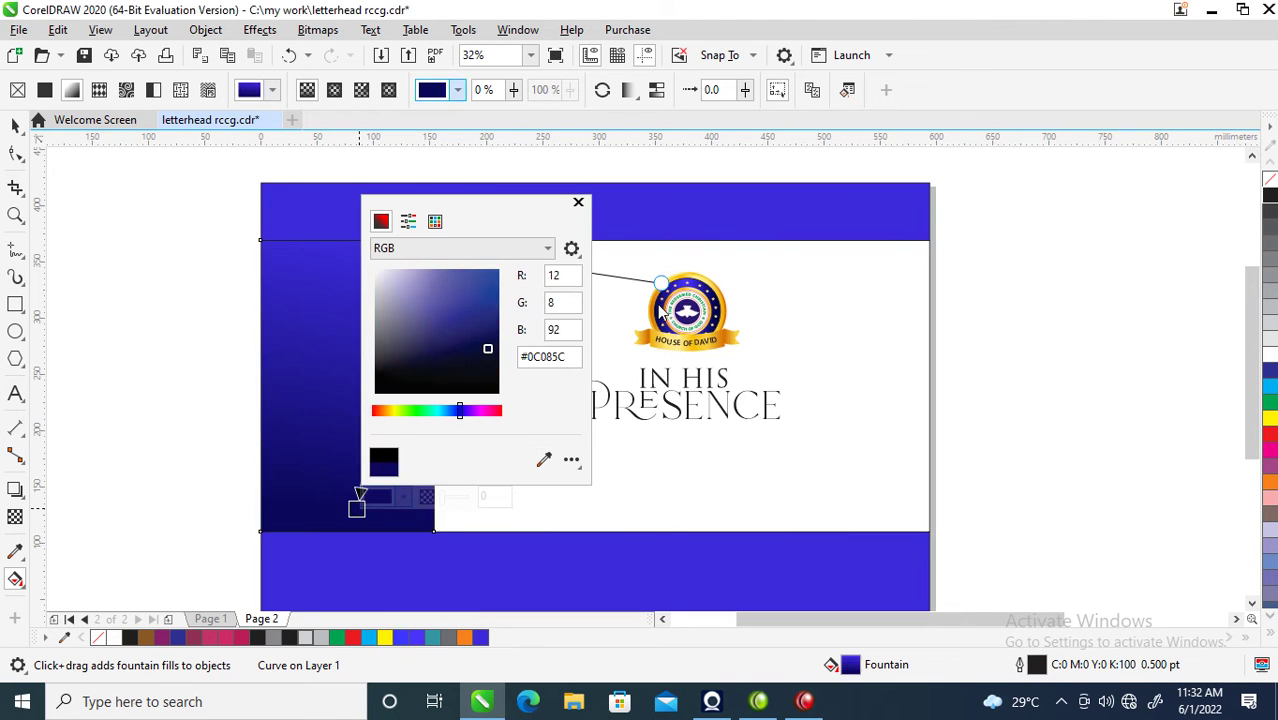
left_click(578, 204)
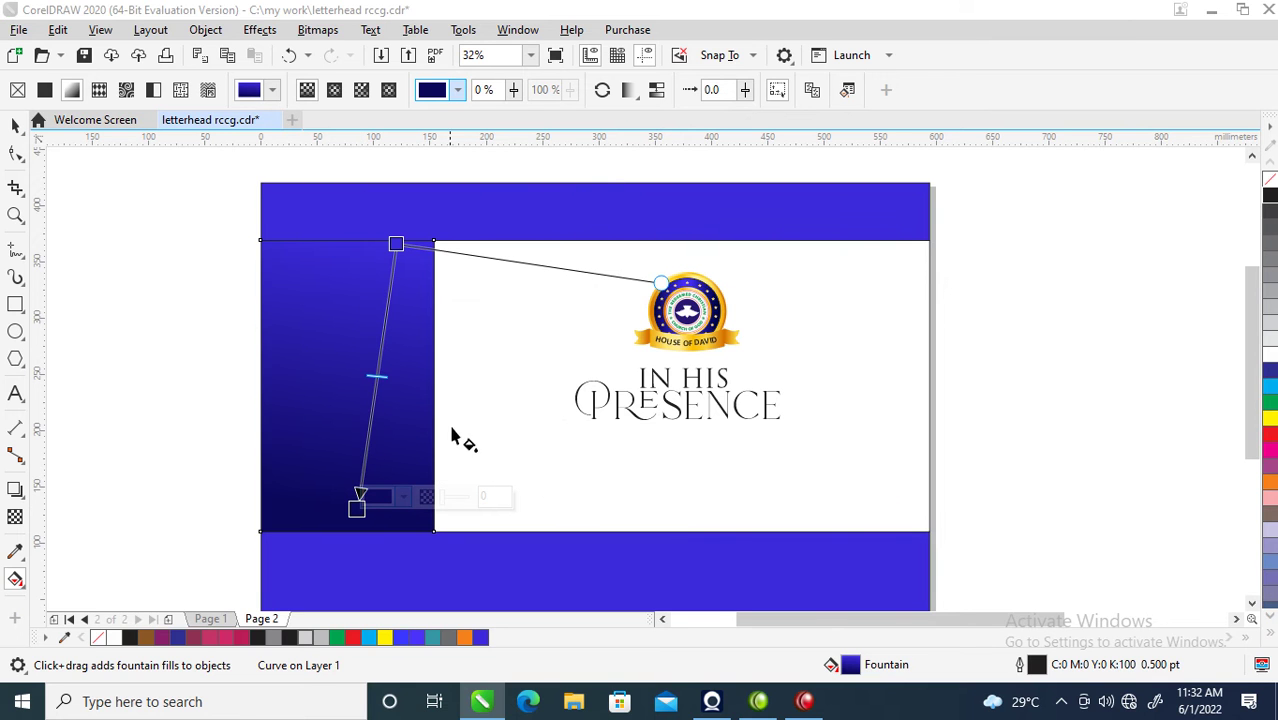
left_click(15, 124)
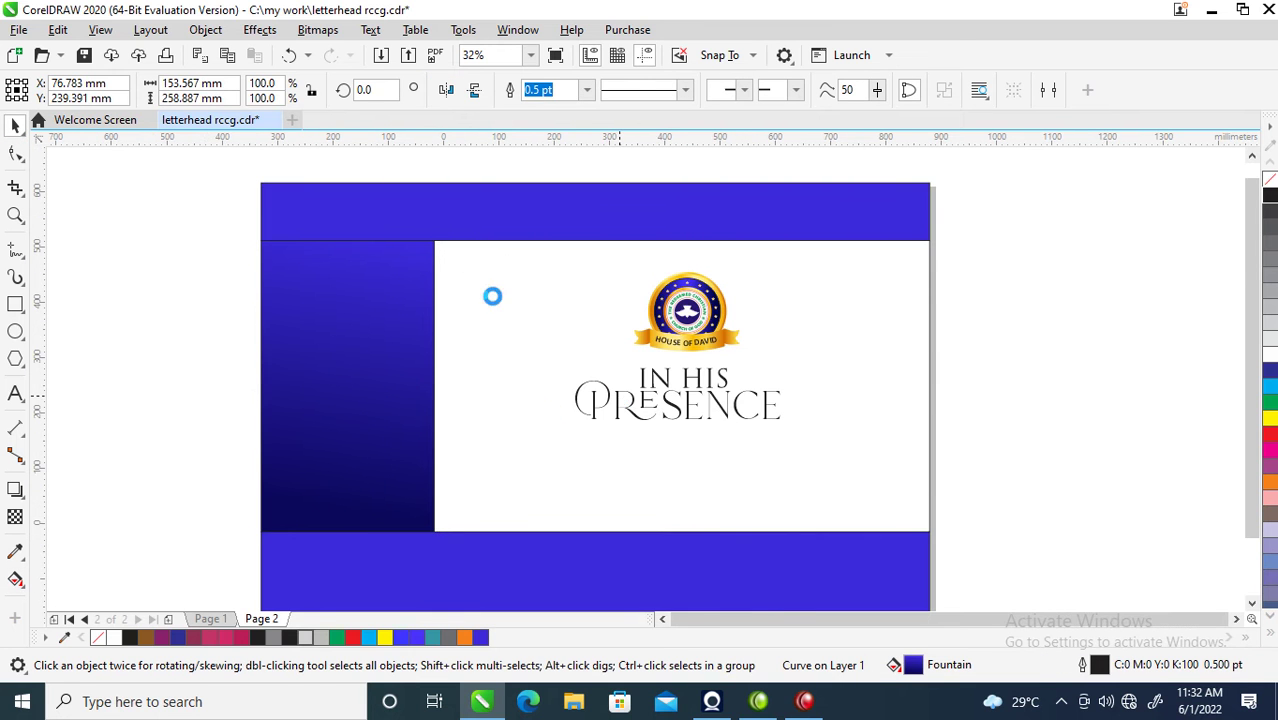
- Shorten the main panel from its upper edge to about 79 mm high, so it begins just below the title
key("F3")
key("z")
left_click_drag(400, 254, 901, 505)
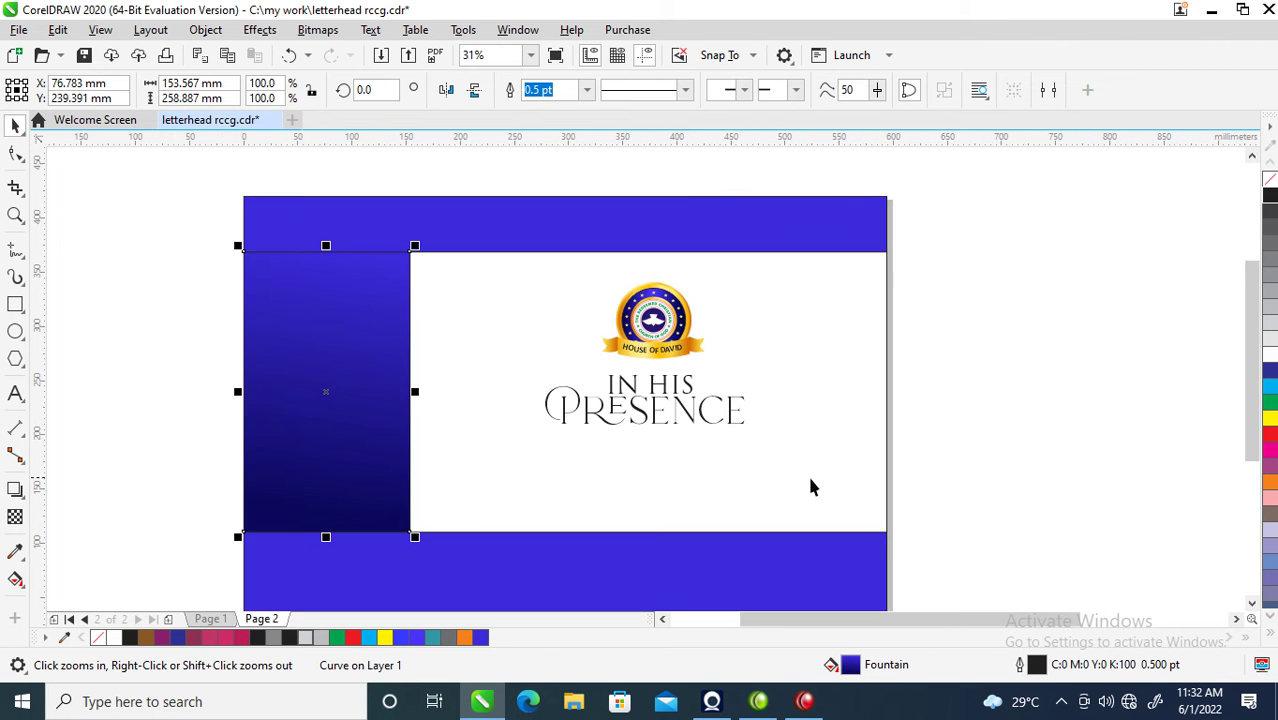
key("space")
left_click(873, 536)
left_click_drag(649, 244, 650, 420)
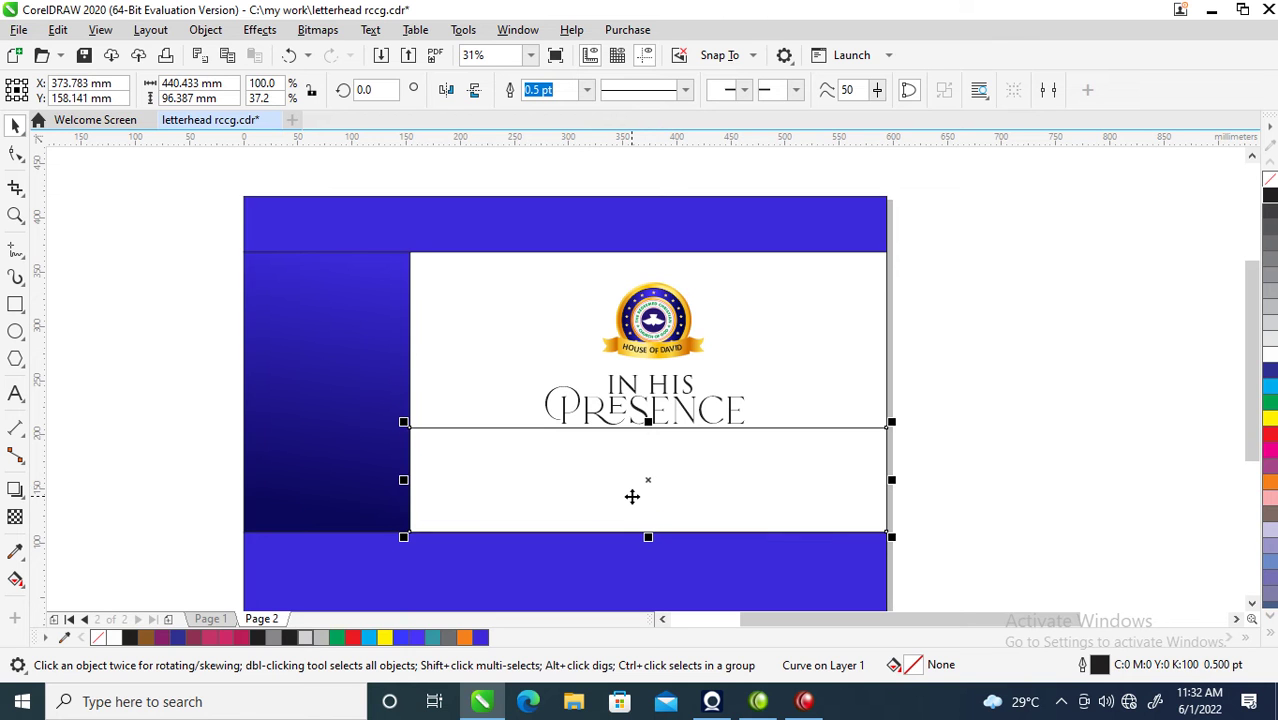
key("ctrl+z")
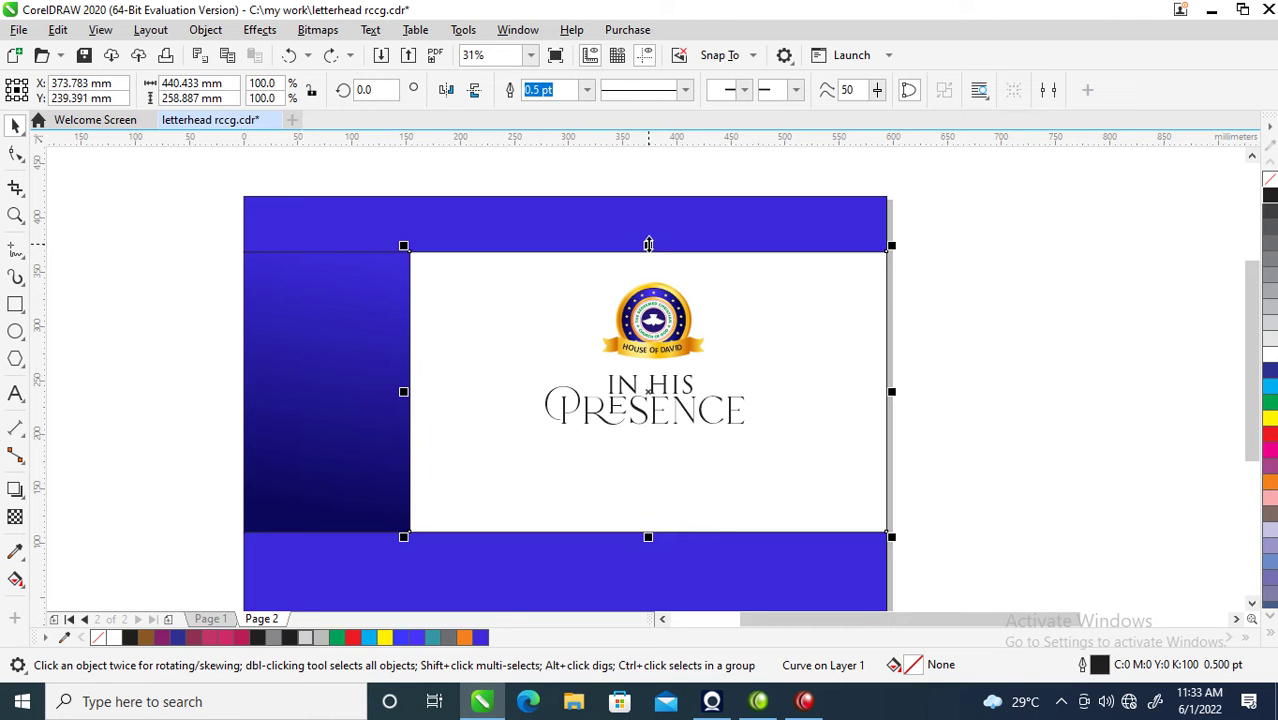
left_click_drag(648, 244, 648, 440)
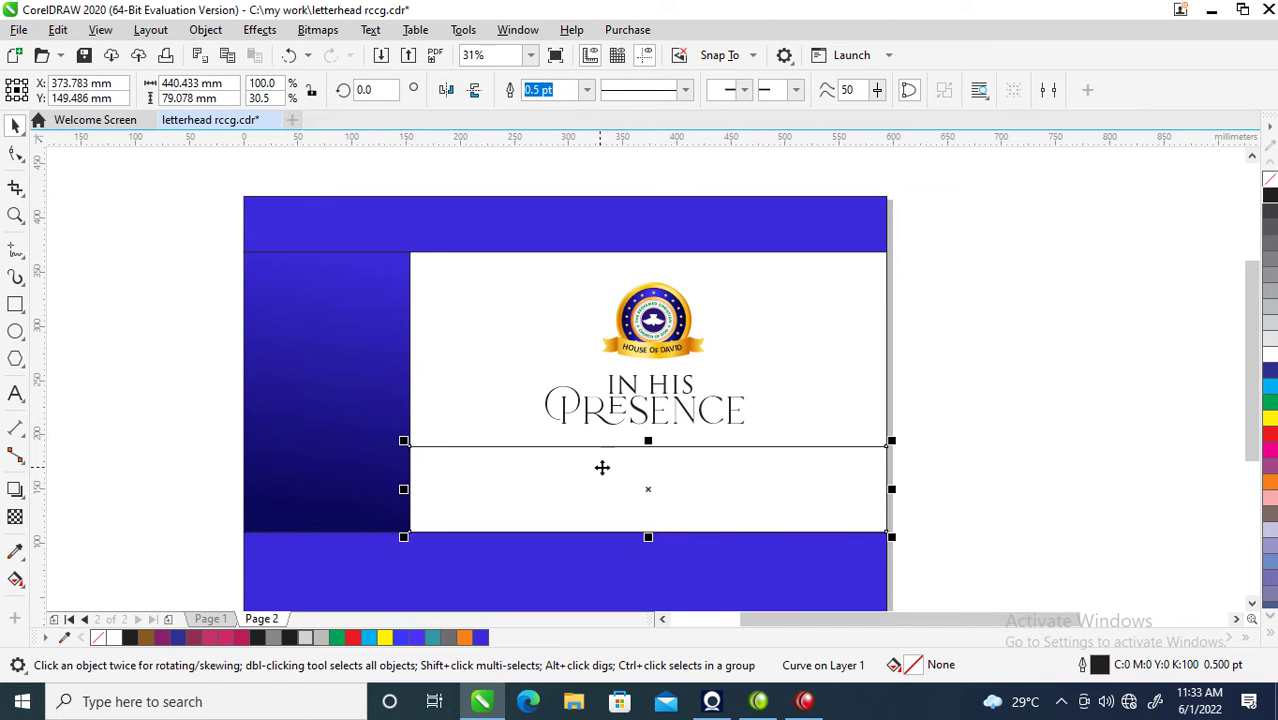
right_click(577, 486)
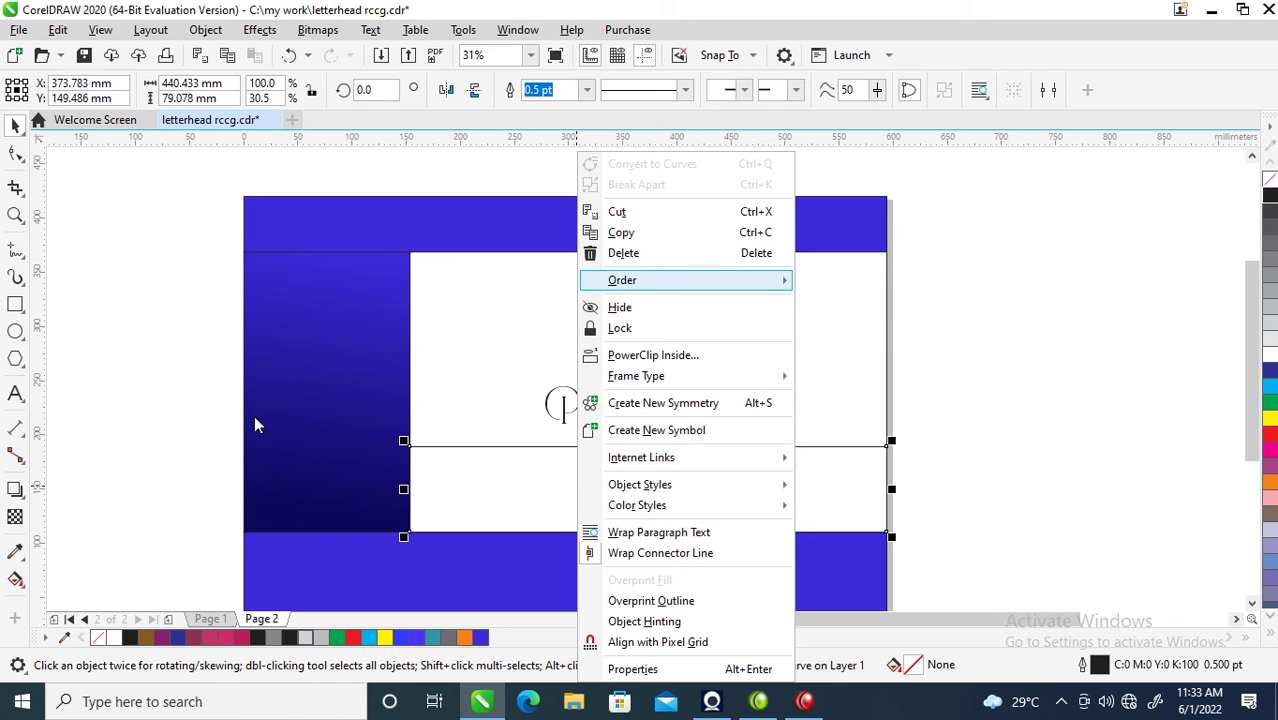
mouse_move(622, 280)
left_click(472, 489)
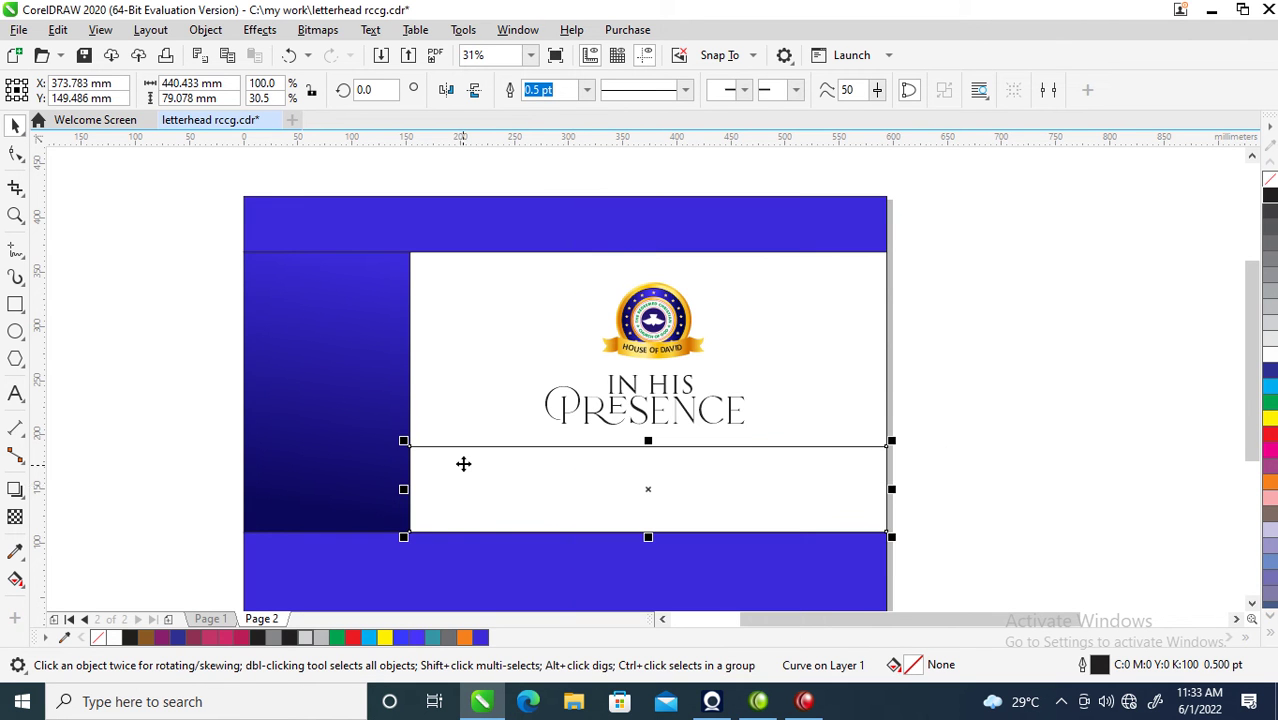
right_click(460, 463)
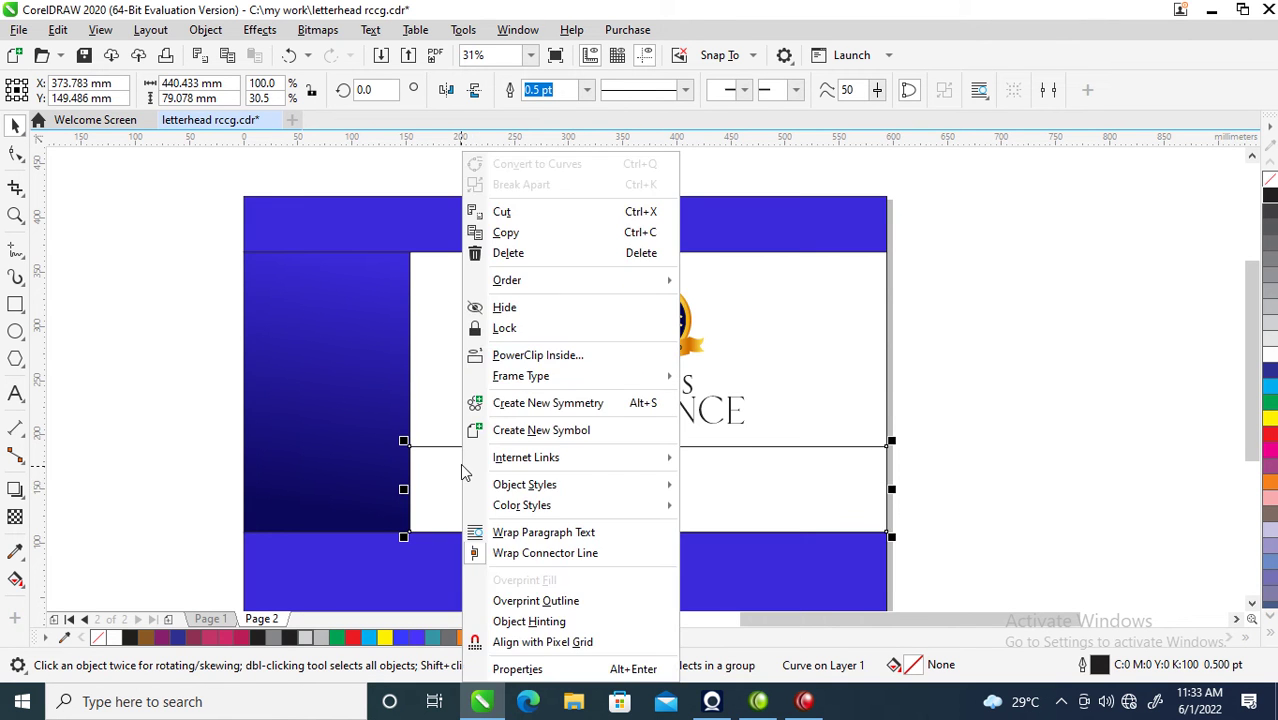
left_click(508, 465)
left_click(740, 470)
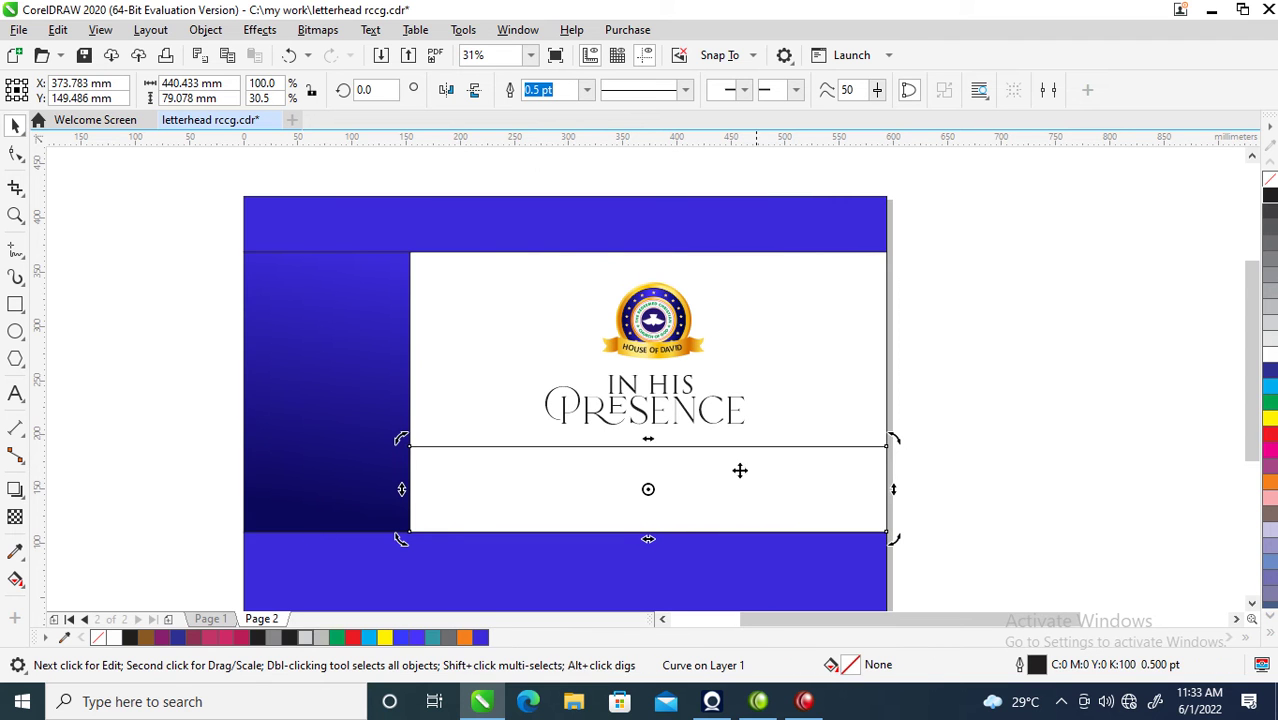
- Reshape the white panel below the title into a right triangle about 208 mm wide, sloping down from its upper-left corner
left_click(16, 152)
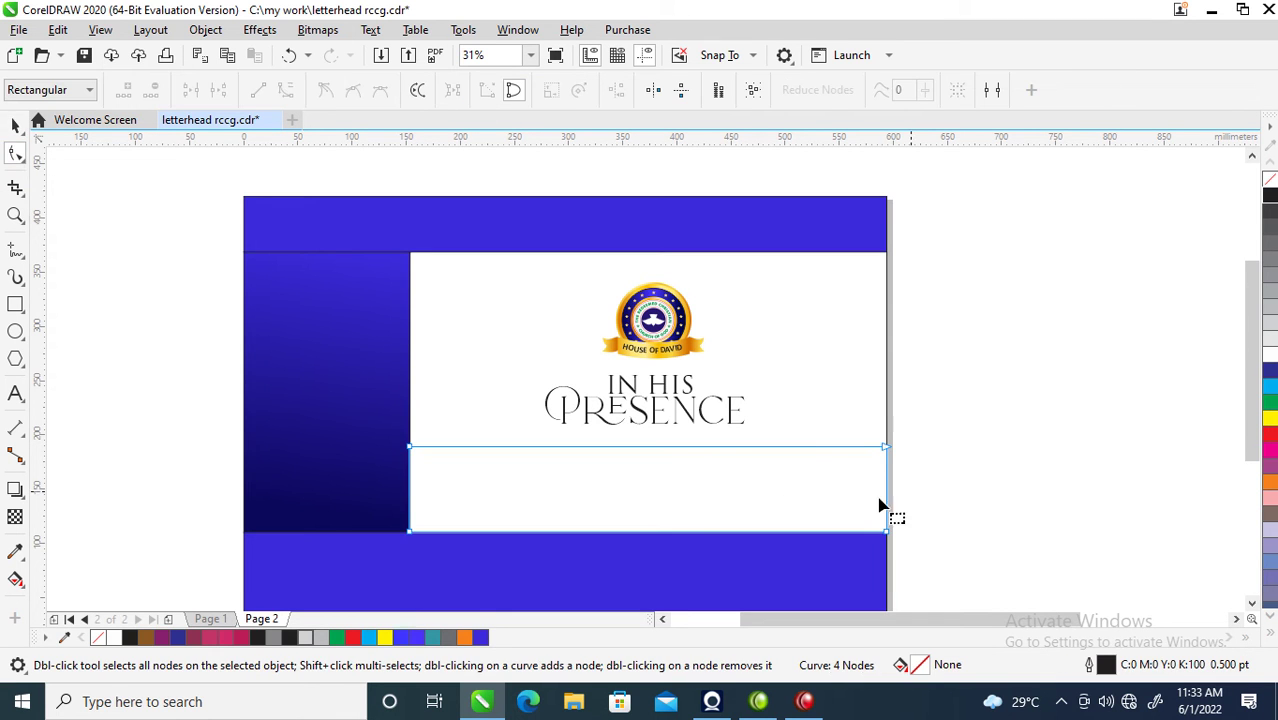
left_click_drag(884, 450, 636, 533)
key("space")
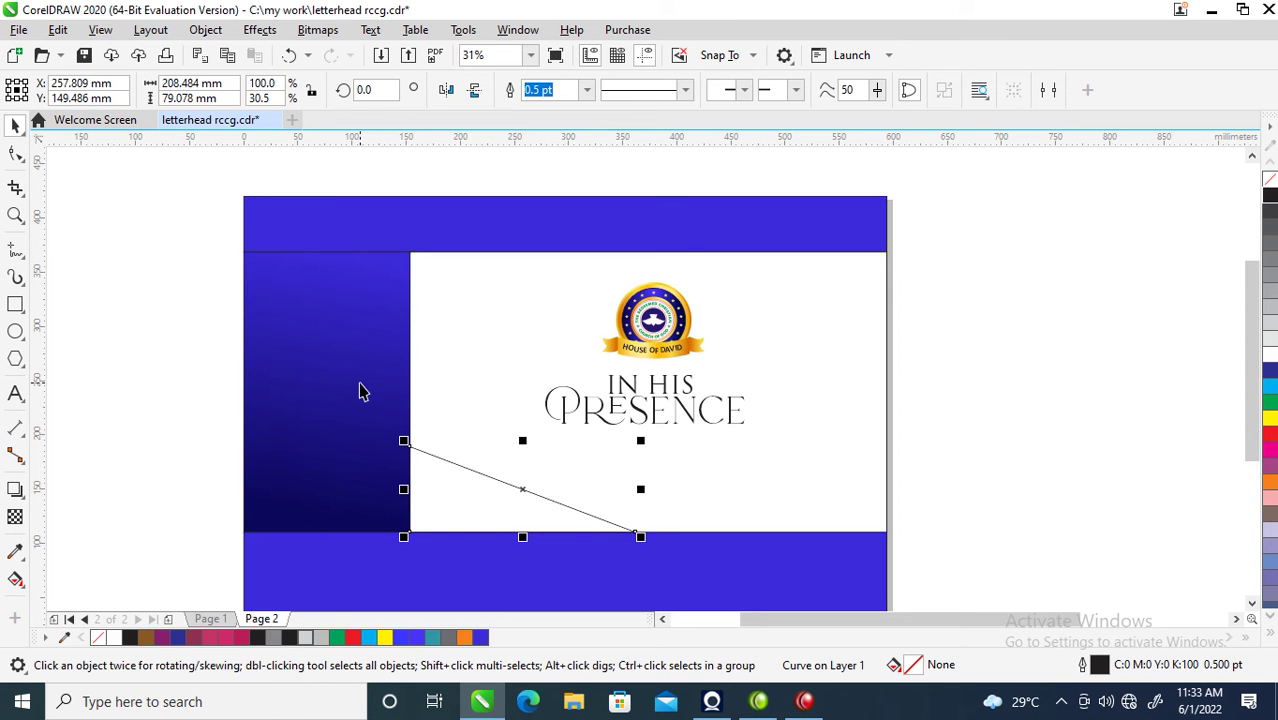
- Copy the blue-to-navy gradient fill from the left strip onto the triangle
left_click_drag(312, 345, 339, 377)
left_click(300, 262)
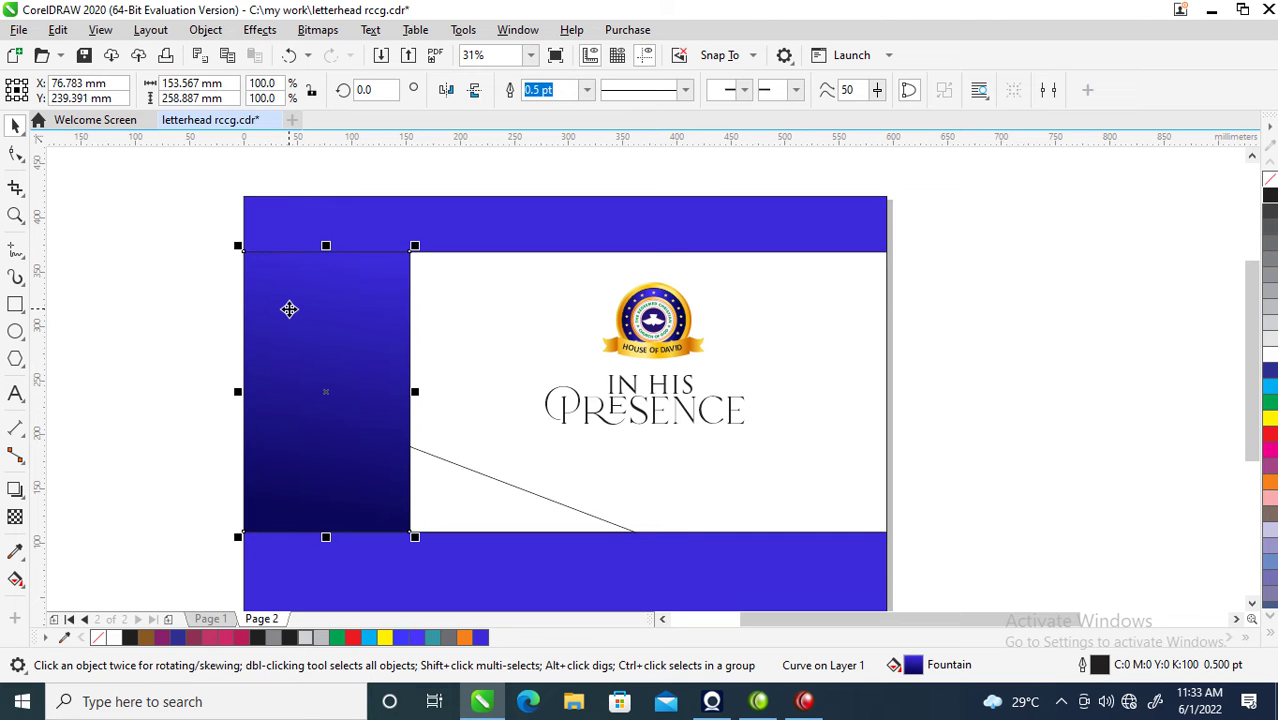
left_click_drag(293, 298, 464, 502)
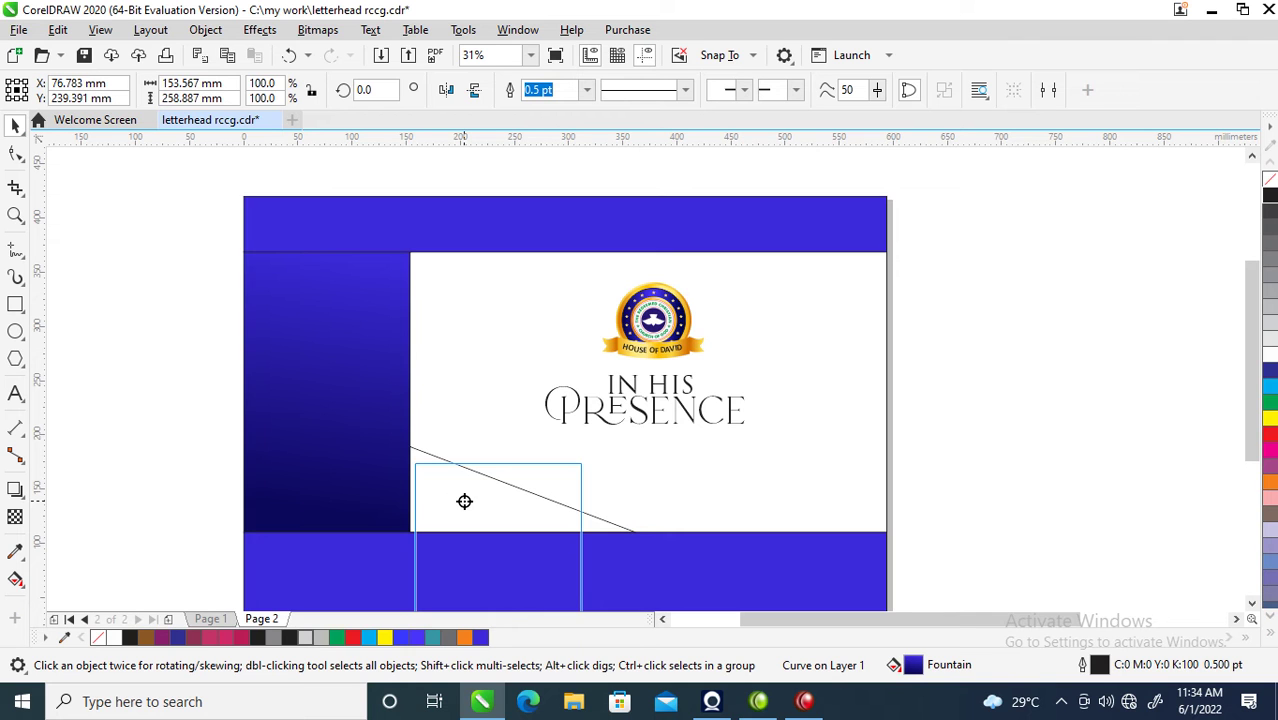
left_click_drag(464, 501, 464, 502)
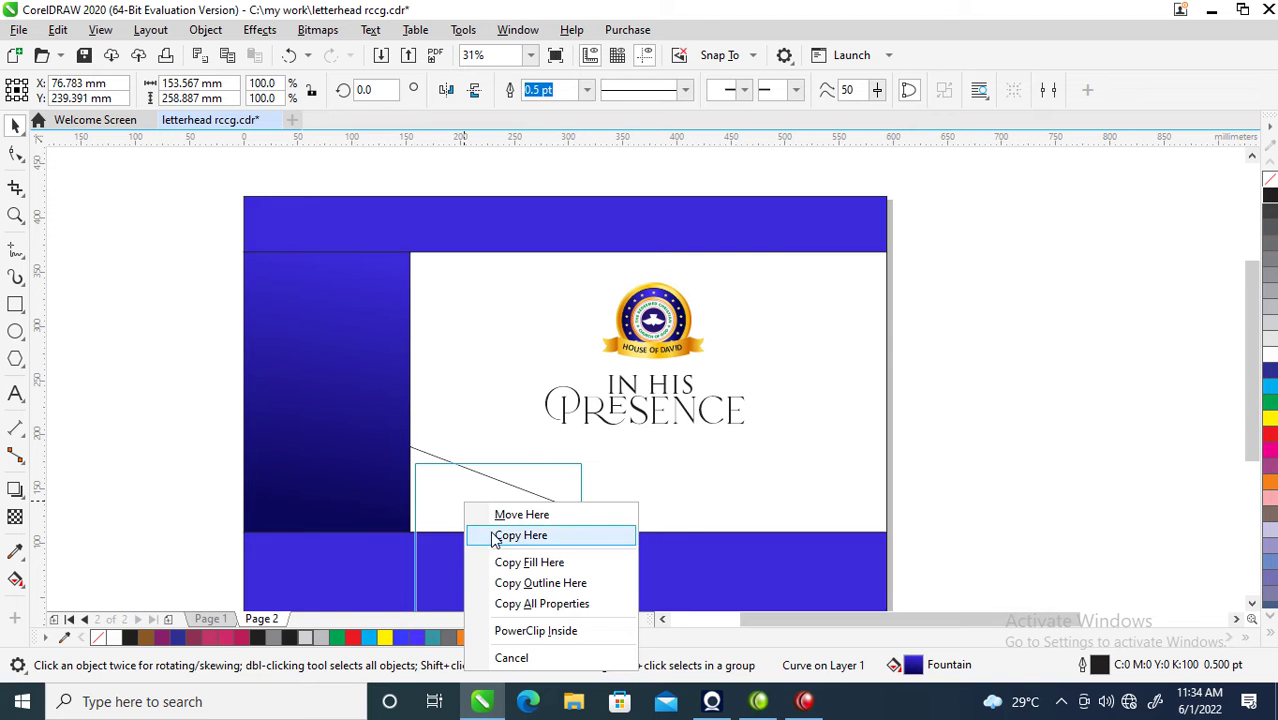
left_click(527, 610)
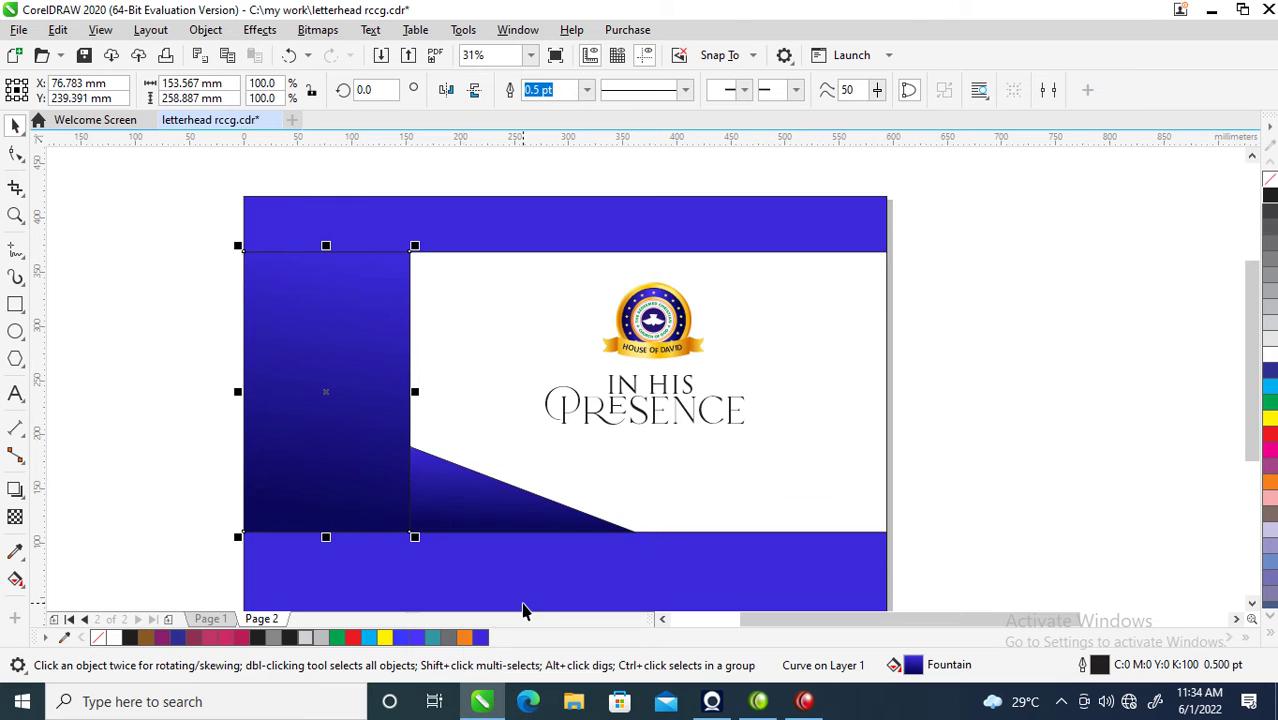
- Stretch the triangle upward to about 126 mm high and bend its slanted edge into a smooth wave curve
left_click(476, 490)
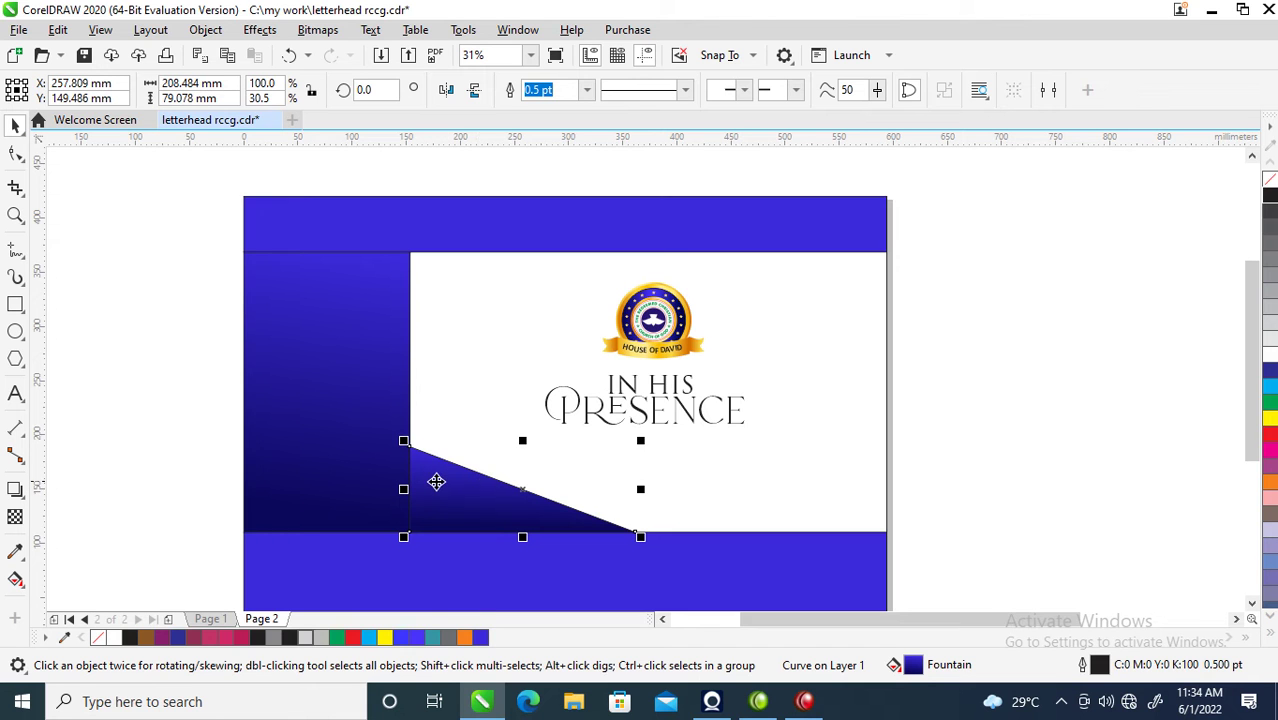
left_click_drag(522, 438, 522, 388)
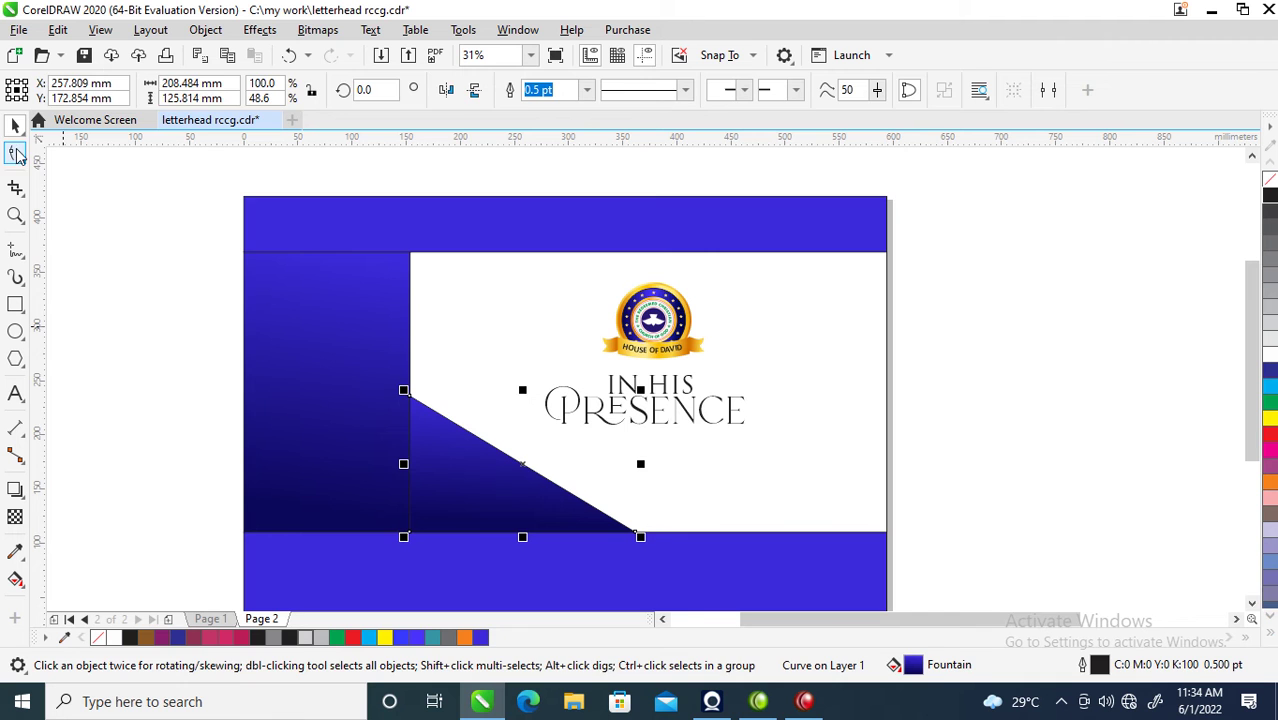
left_click(16, 153)
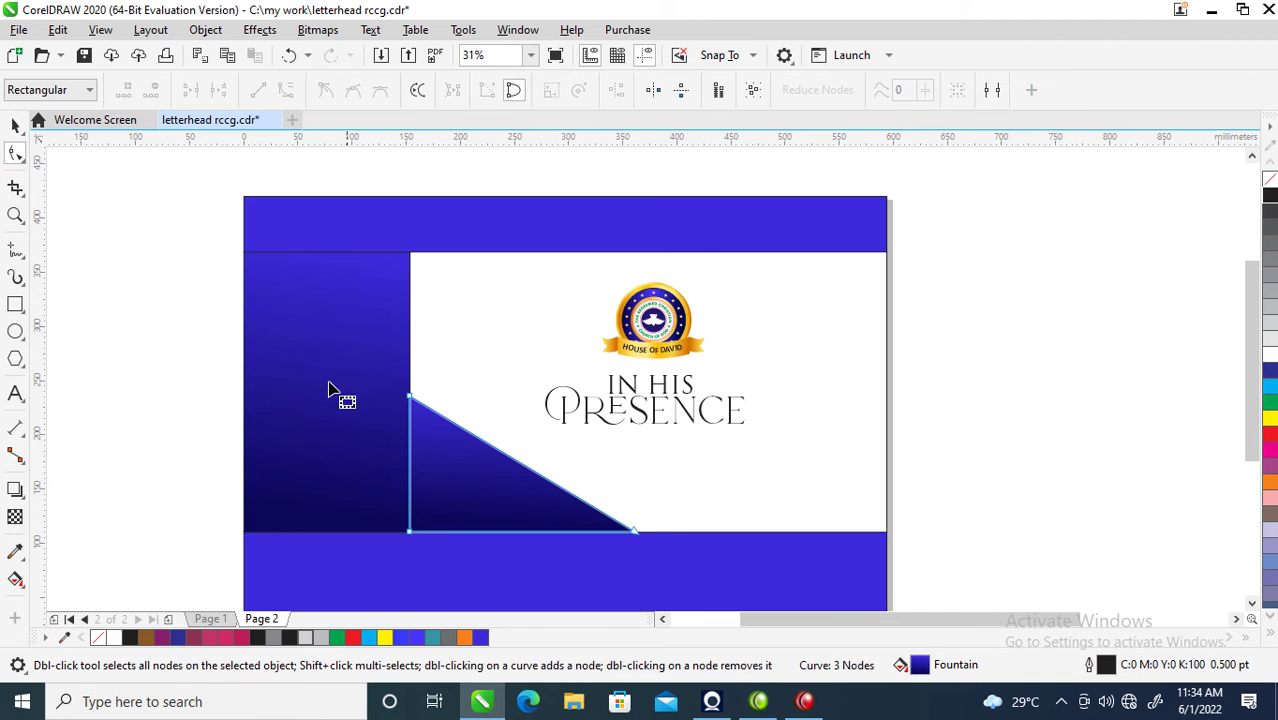
right_click(525, 466)
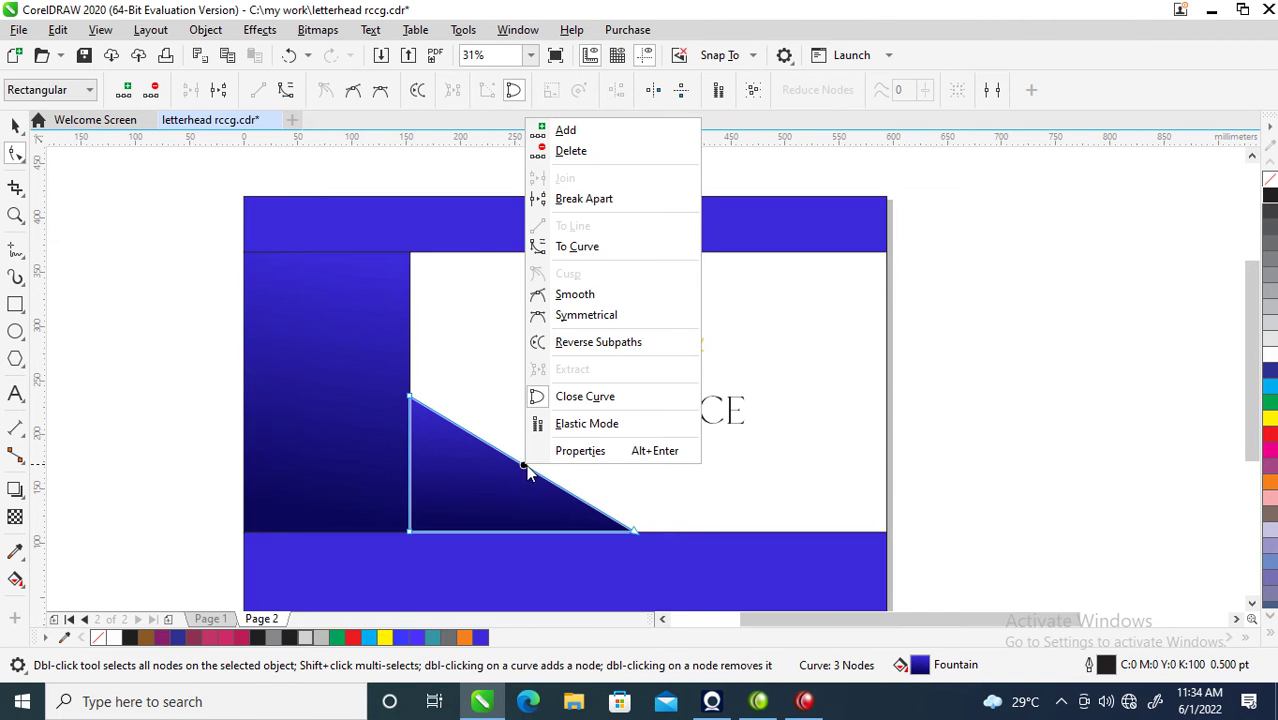
left_click(578, 247)
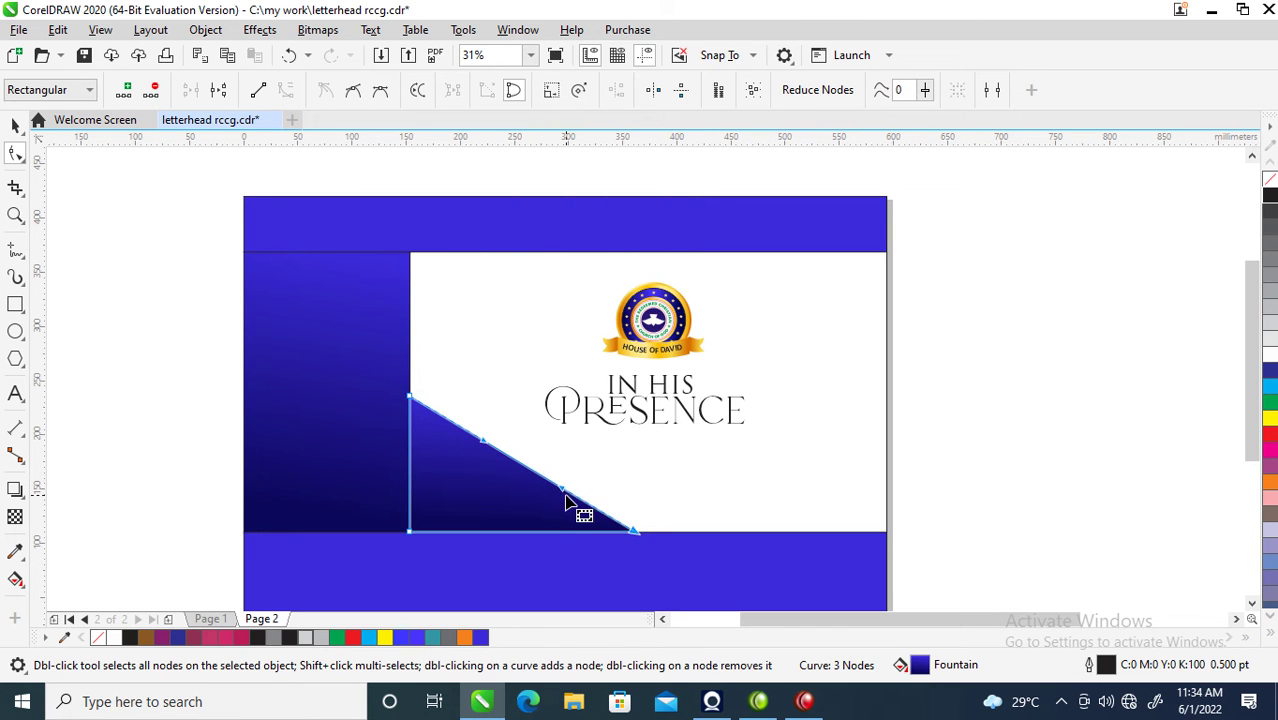
left_click_drag(567, 501, 616, 430)
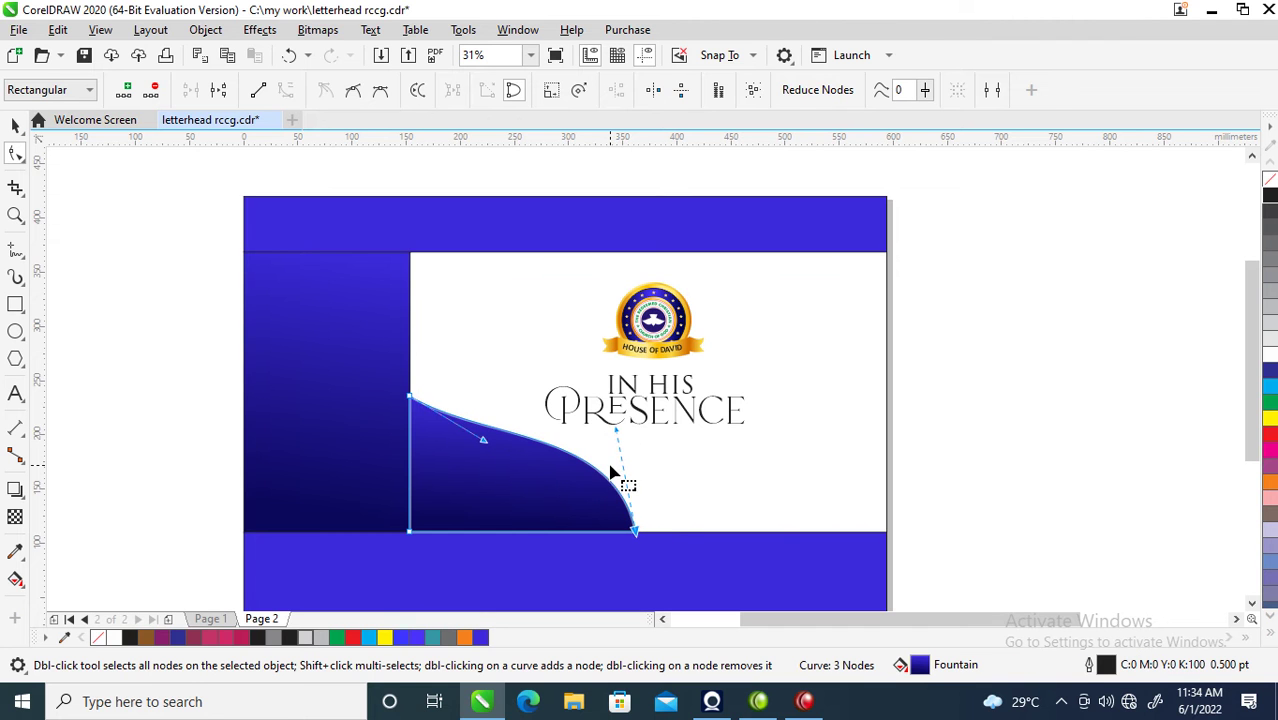
key("space")
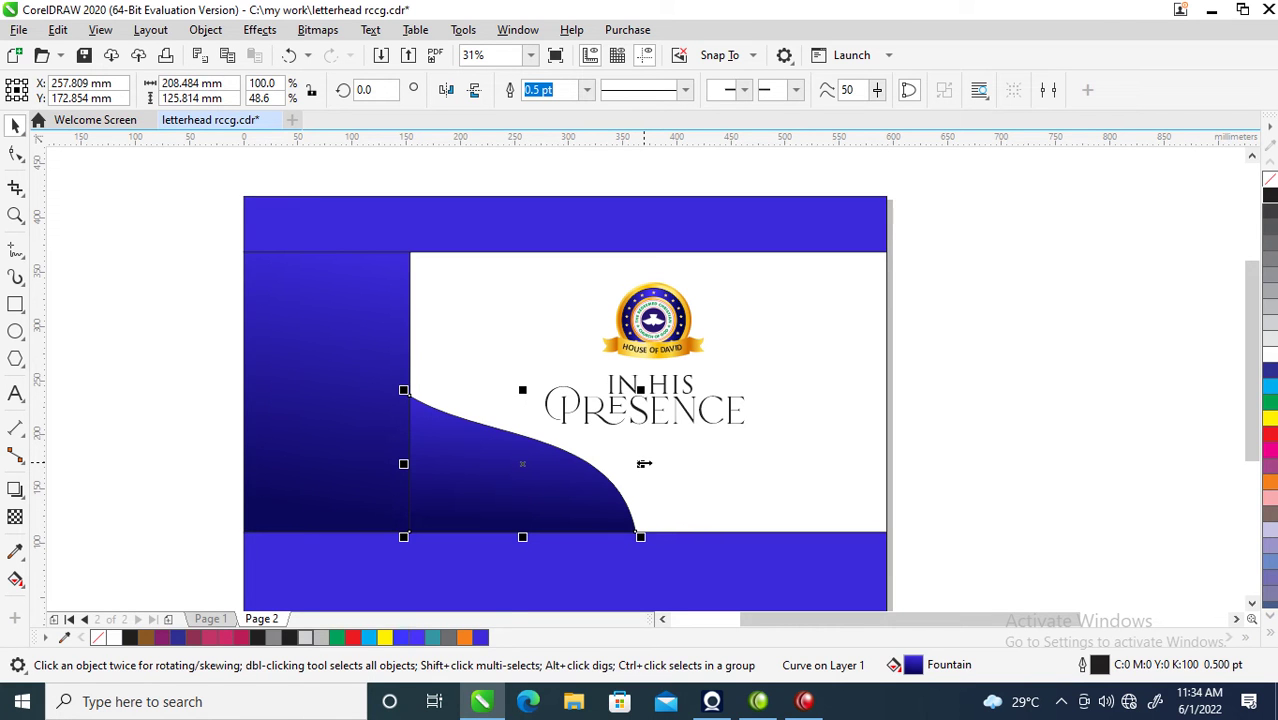
- Duplicate the blue wave as a copy about 298 mm wide behind it and fill the copy with orange #E09015 sampled from the logo
left_click_drag(644, 463, 739, 459)
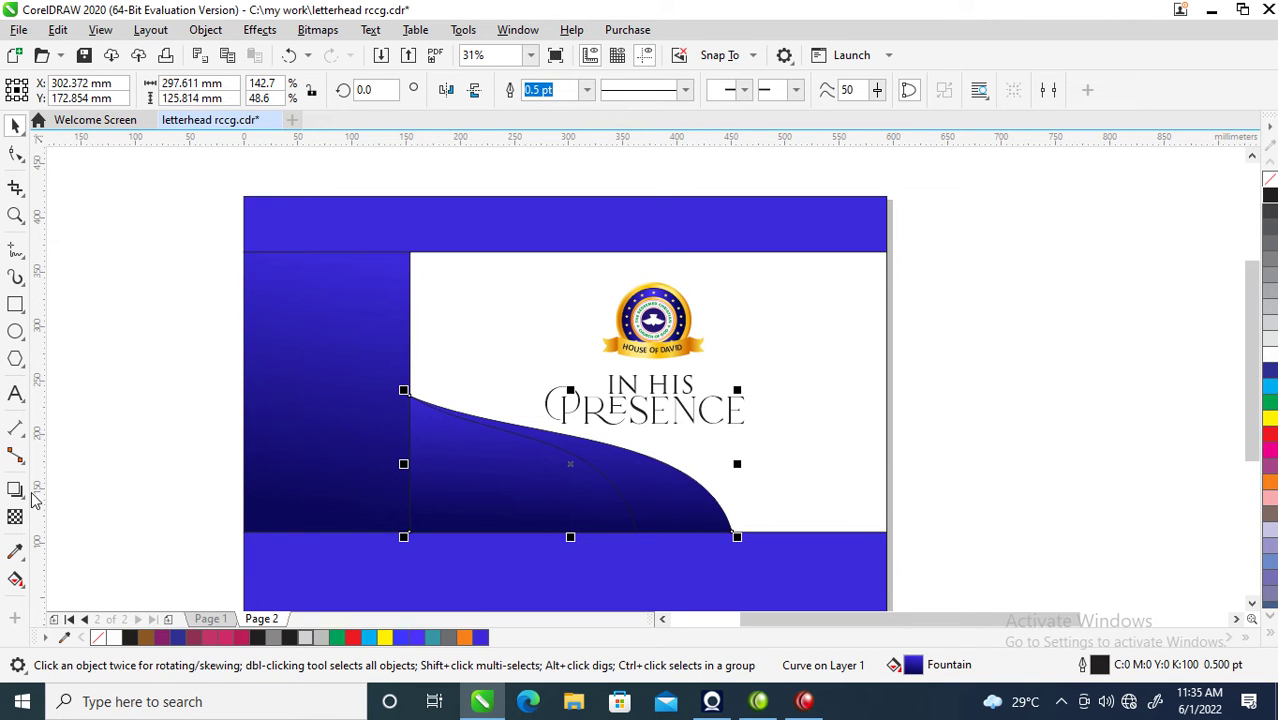
left_click(15, 553)
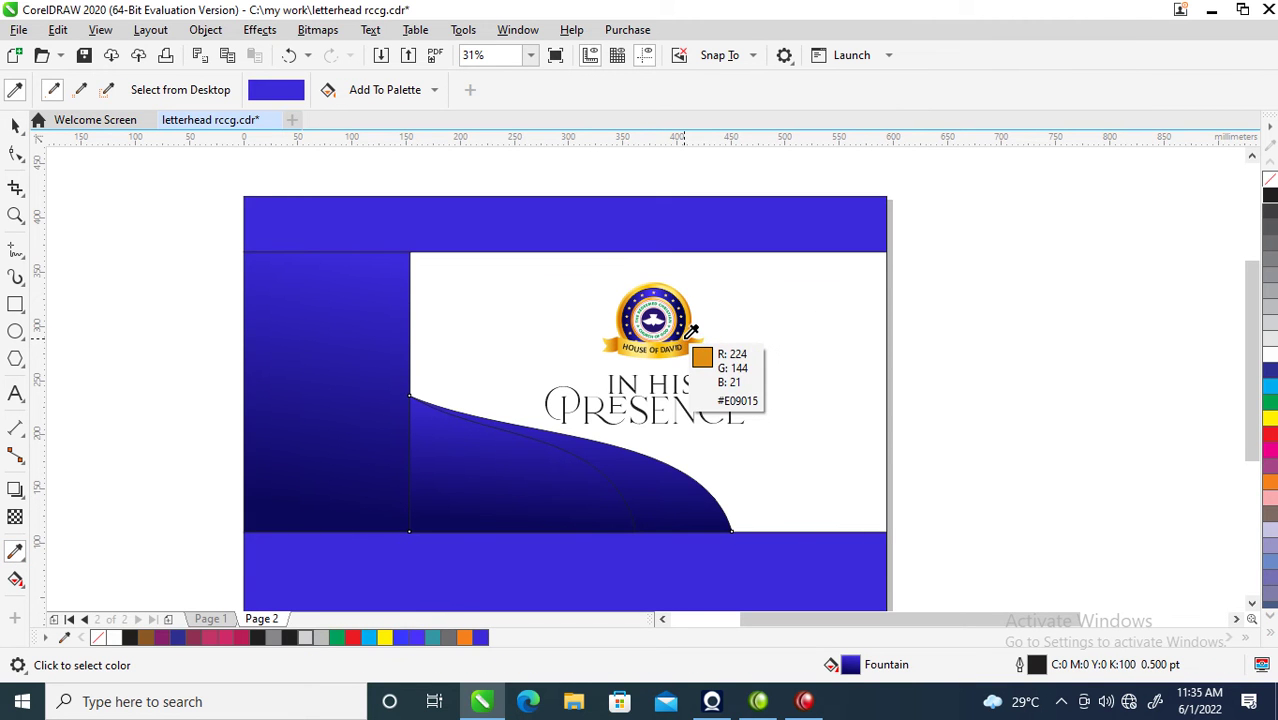
left_click(691, 332)
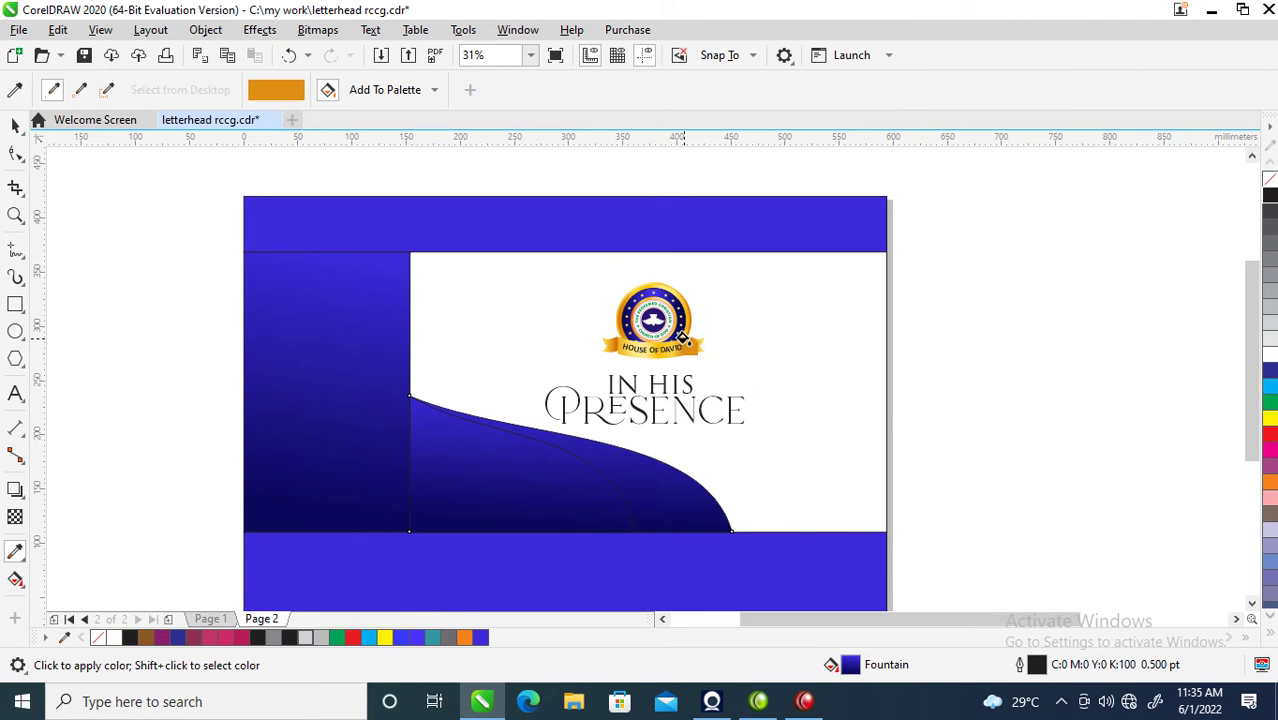
left_click(632, 473)
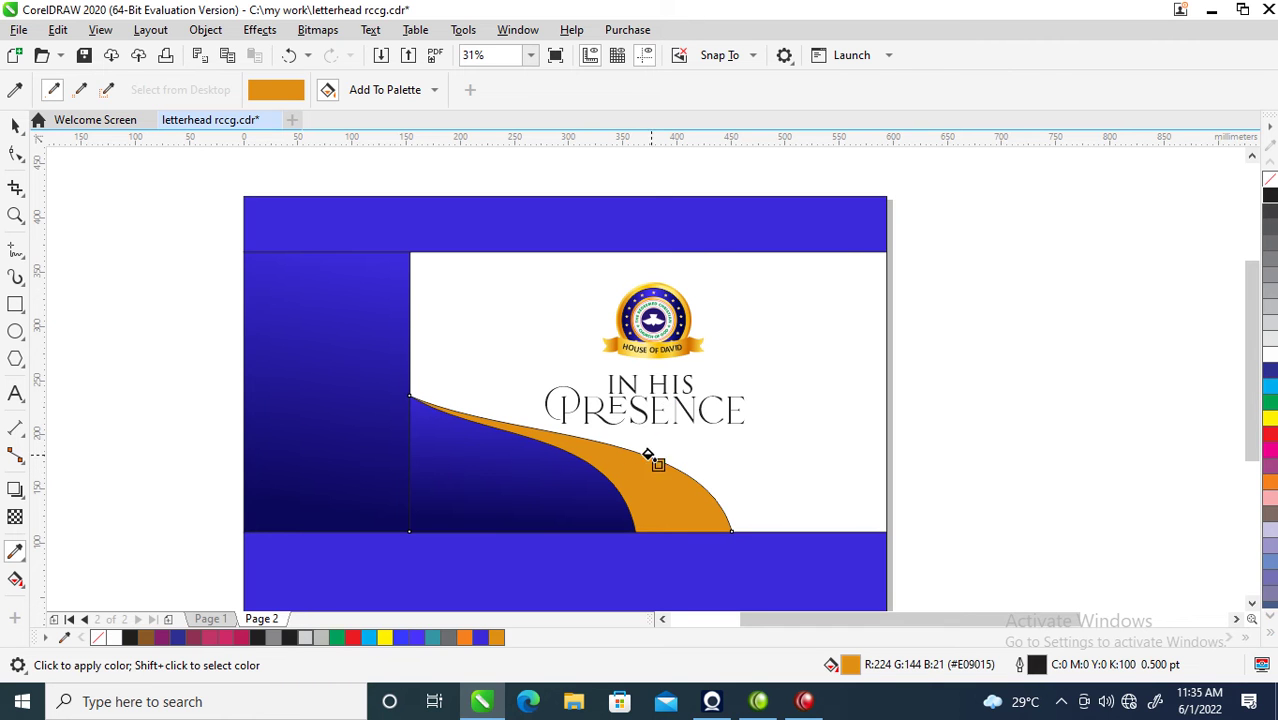
key("space")
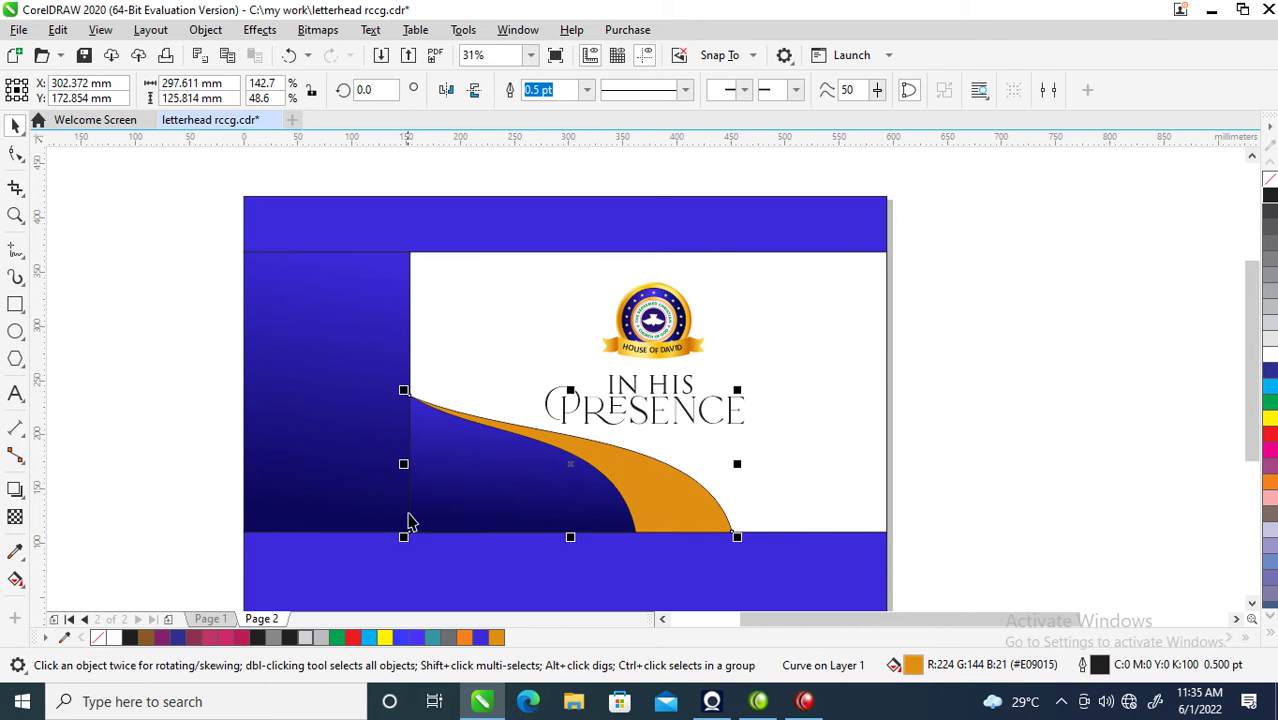
- Remove the orange wave's outline and scale the wave down to about 285 by 121 mm
right_click(1268, 180)
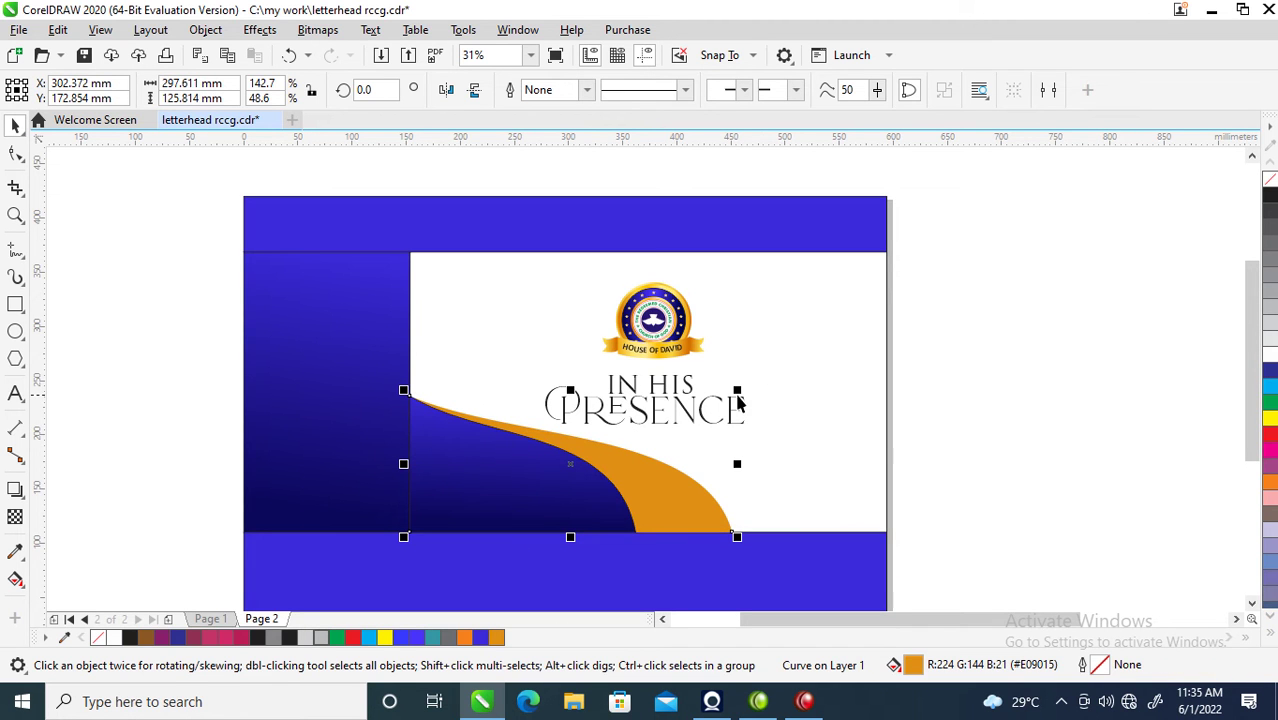
mouse_move(742, 387)
left_mouse_down()
mouse_move(709, 402)
mouse_move(724, 396)
left_mouse_up()
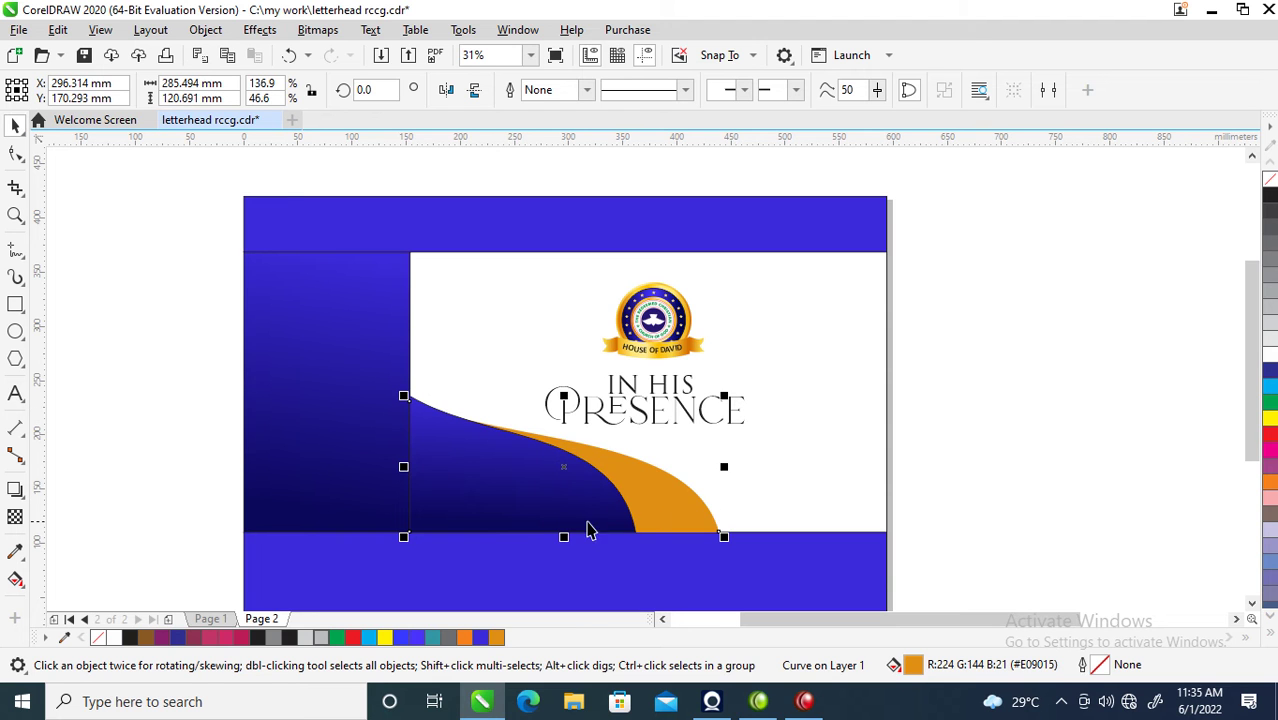
left_click(445, 518)
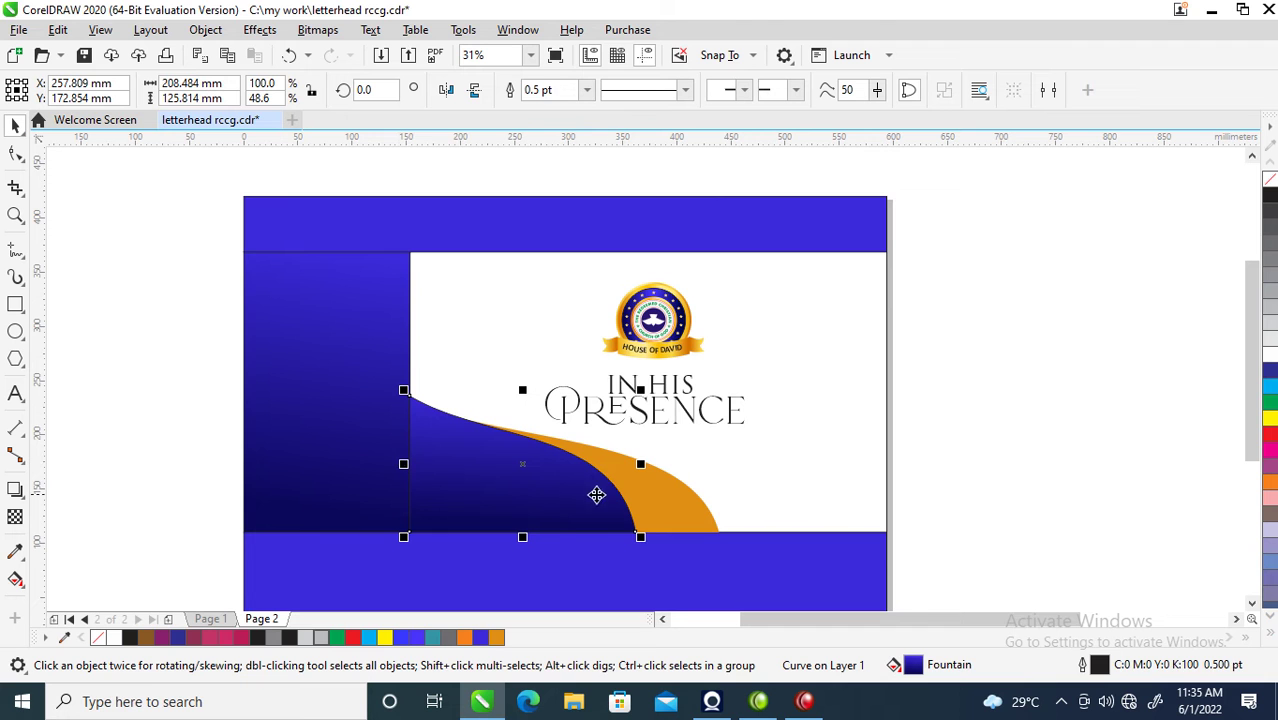
- Create a horizontally mirrored copy of the orange wave and align it with the right edge of the white logo panel
left_click(654, 495)
left_click_drag(403, 467, 816, 503)
left_click(789, 312, "shift")
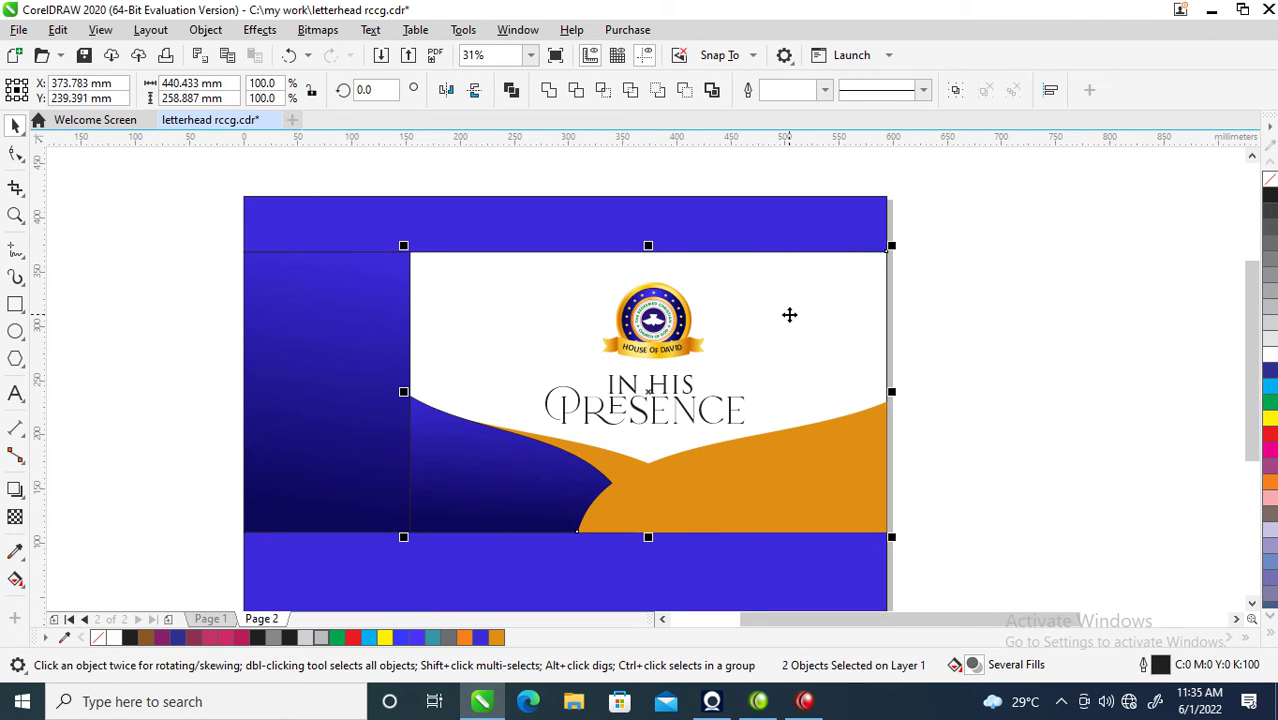
left_click(1017, 553)
- Apply a linear fountain fill to the mirrored orange wave, running from its right edge inward to near its middle
left_click(830, 505)
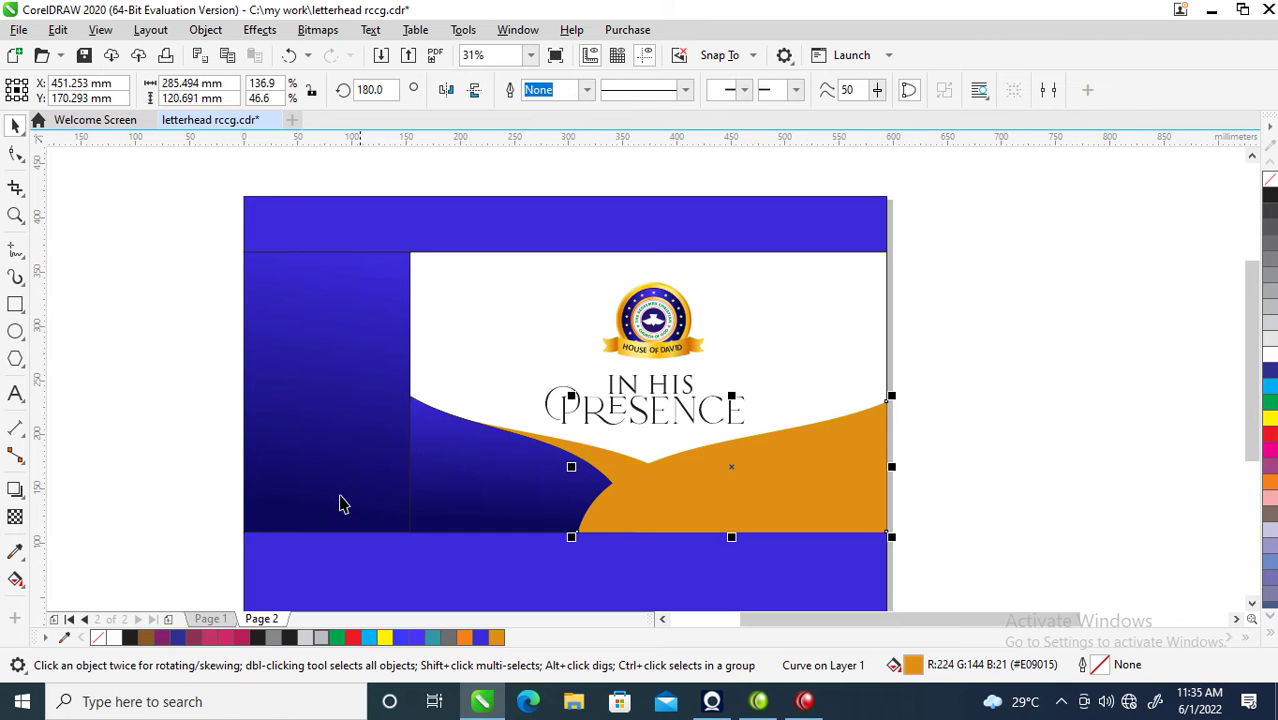
left_click(15, 580)
left_click_drag(891, 436, 736, 474)
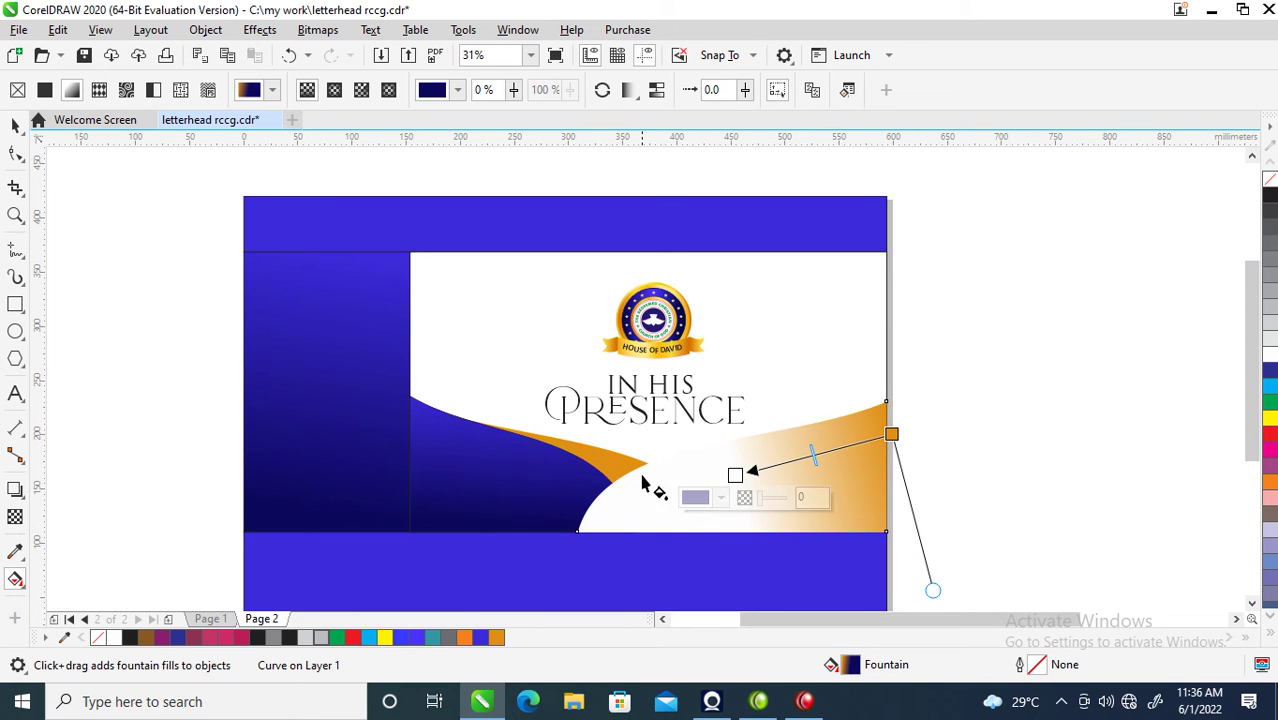
- Set the inner end colour of the mirrored wave's gradient to dark brown #382102 and send that wave behind the plain orange one
left_click(735, 474)
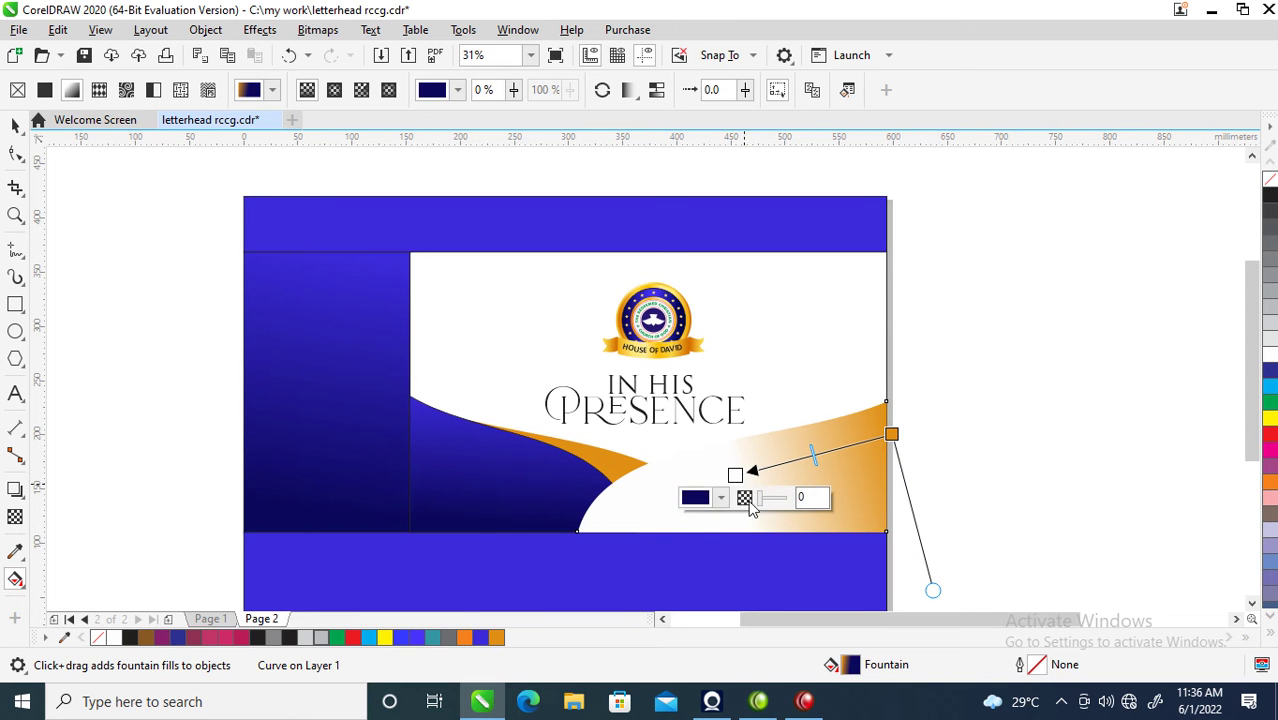
left_click(697, 498)
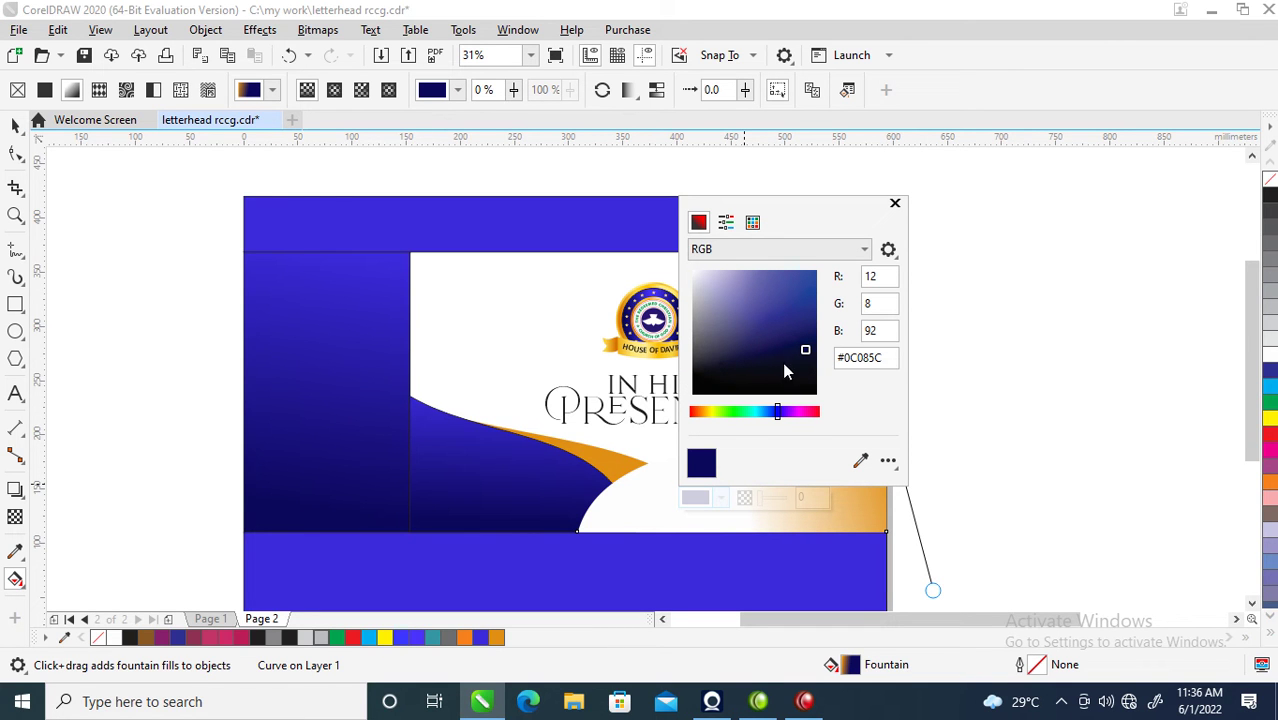
left_click(701, 412)
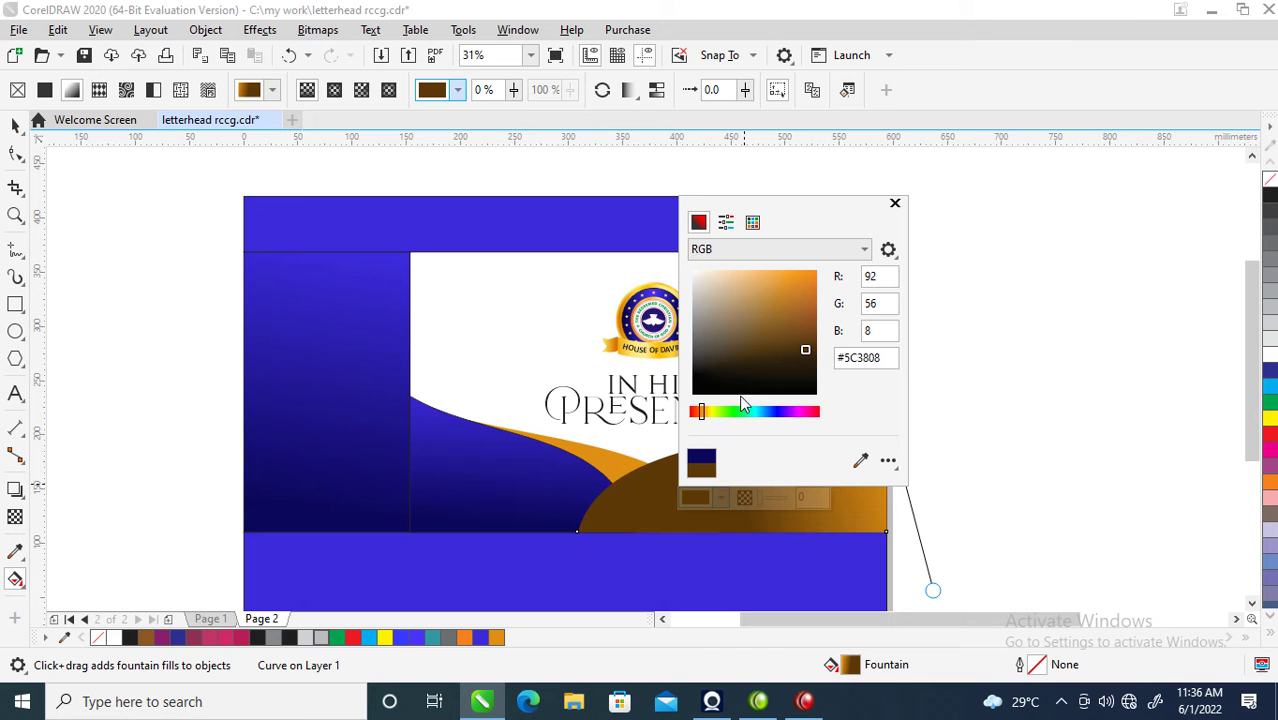
left_click_drag(808, 349, 811, 366)
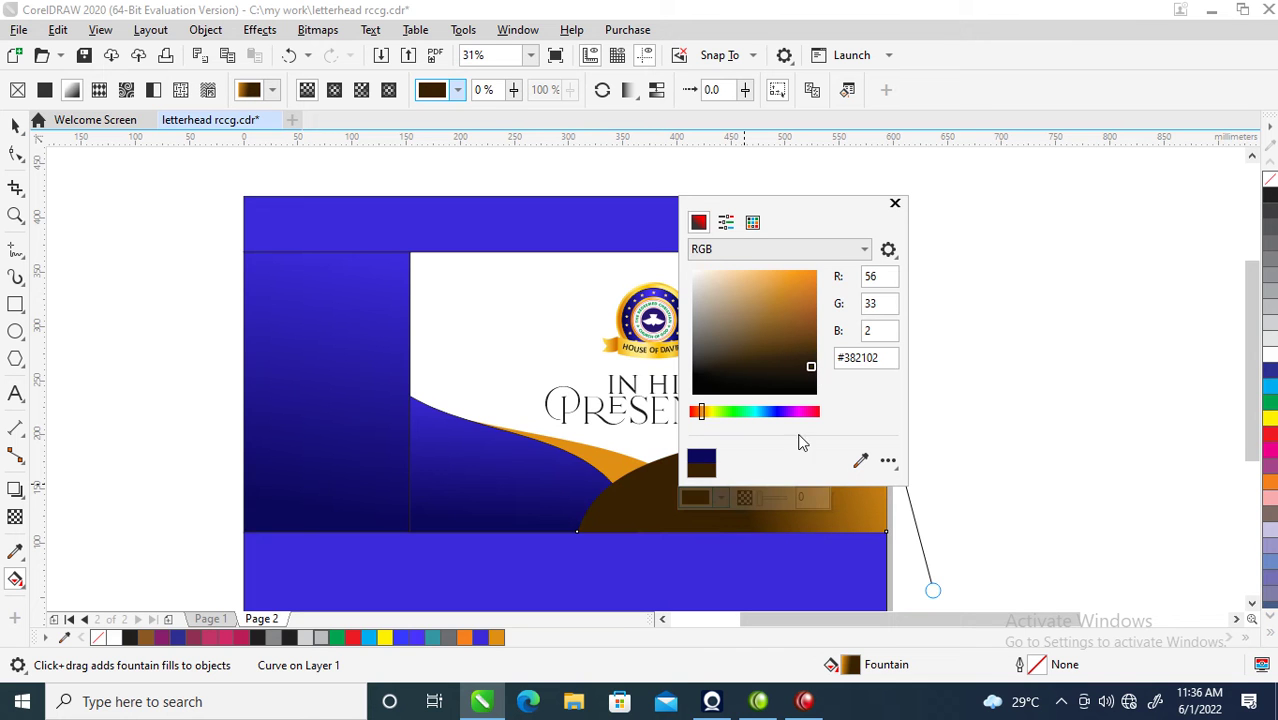
left_click(896, 204)
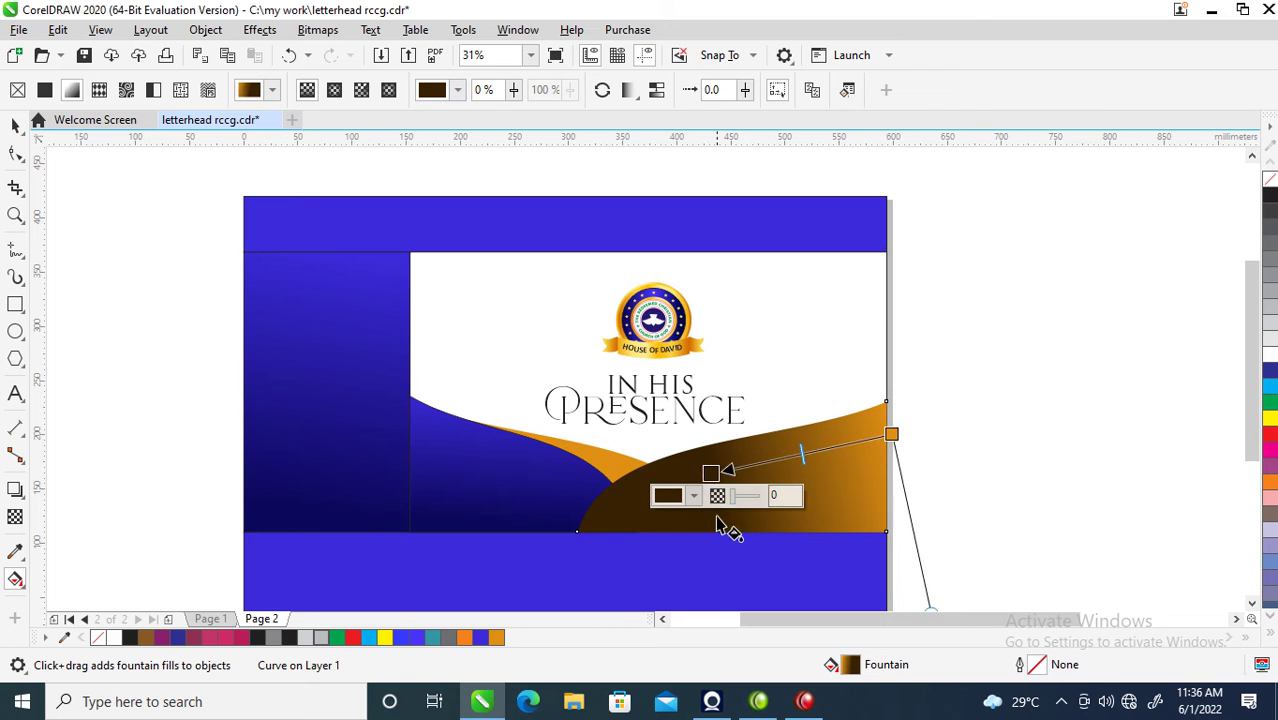
key("space")
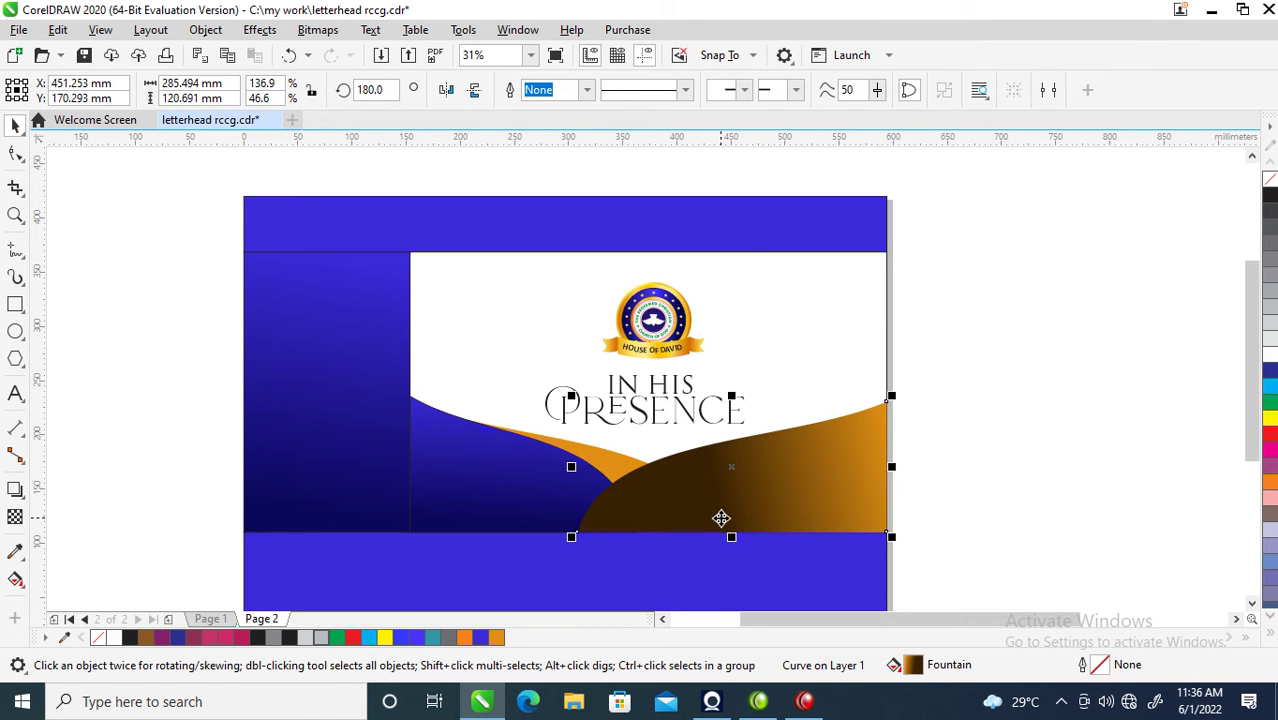
key("ctrl+z")
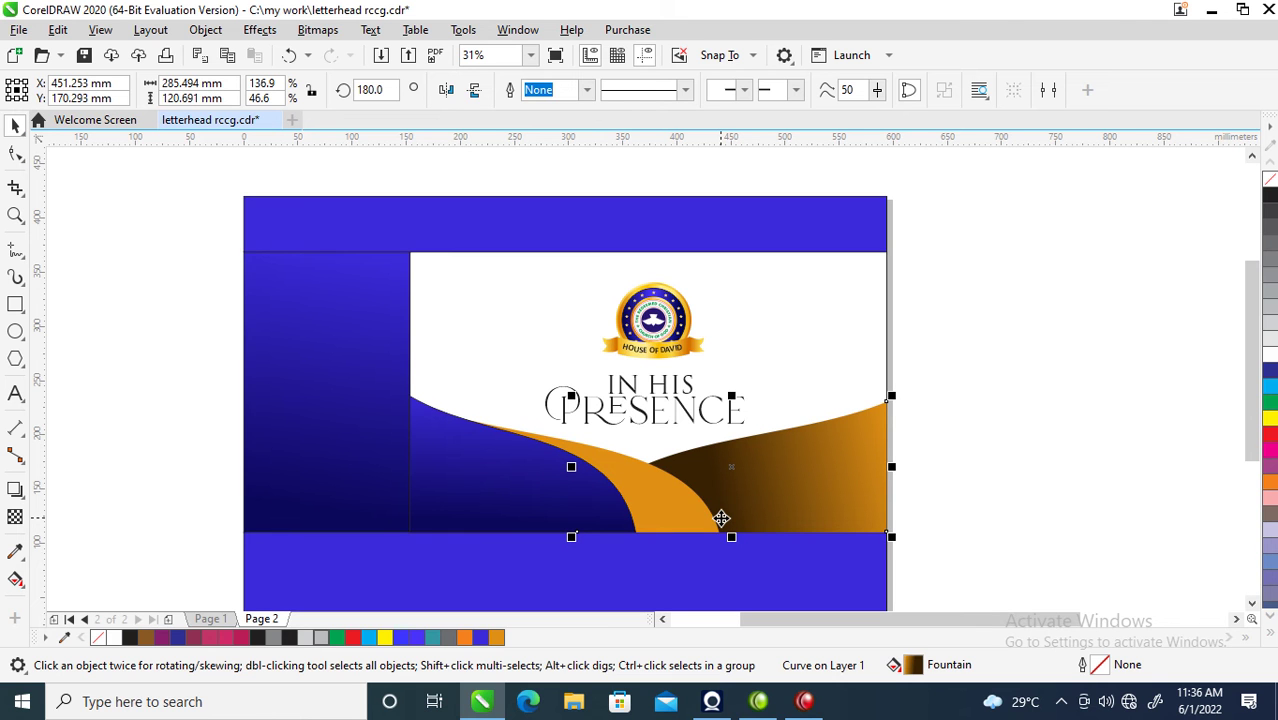
- Stretch the blue and plain orange waves together toward the right, and reduce the mirrored gradient wave's height to about 101 mm
left_click(646, 517)
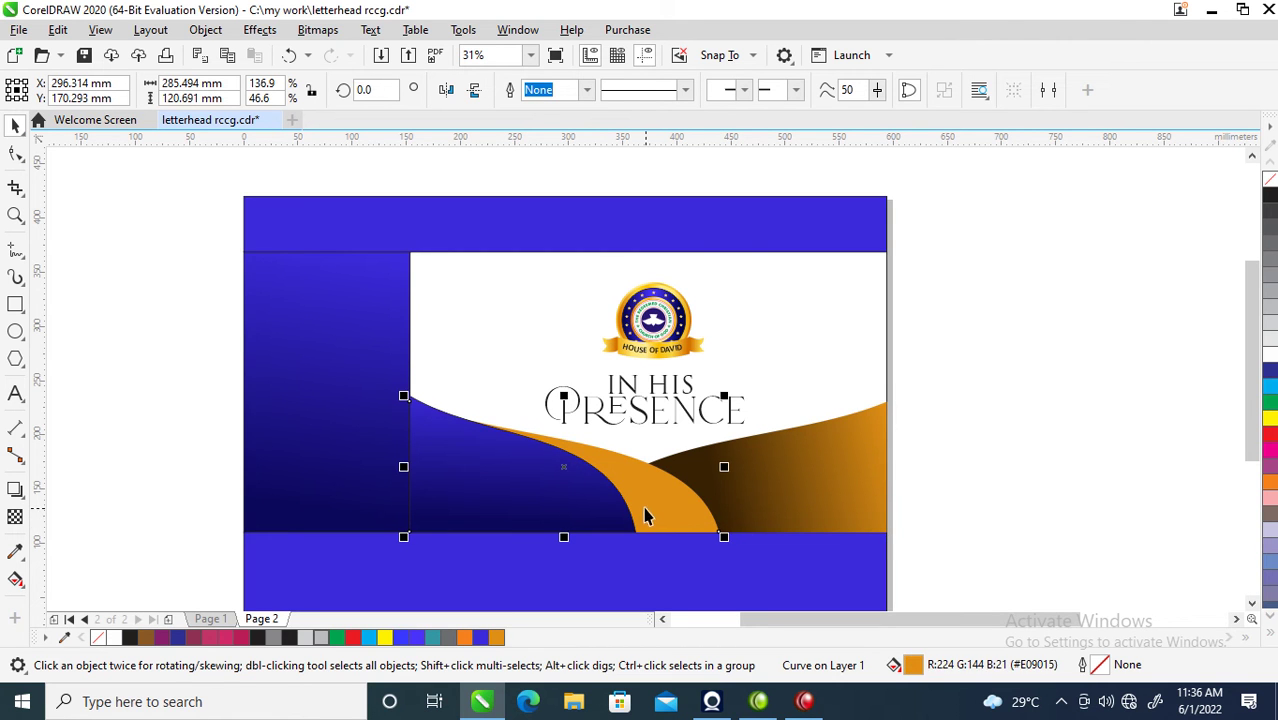
left_click(555, 513, "shift")
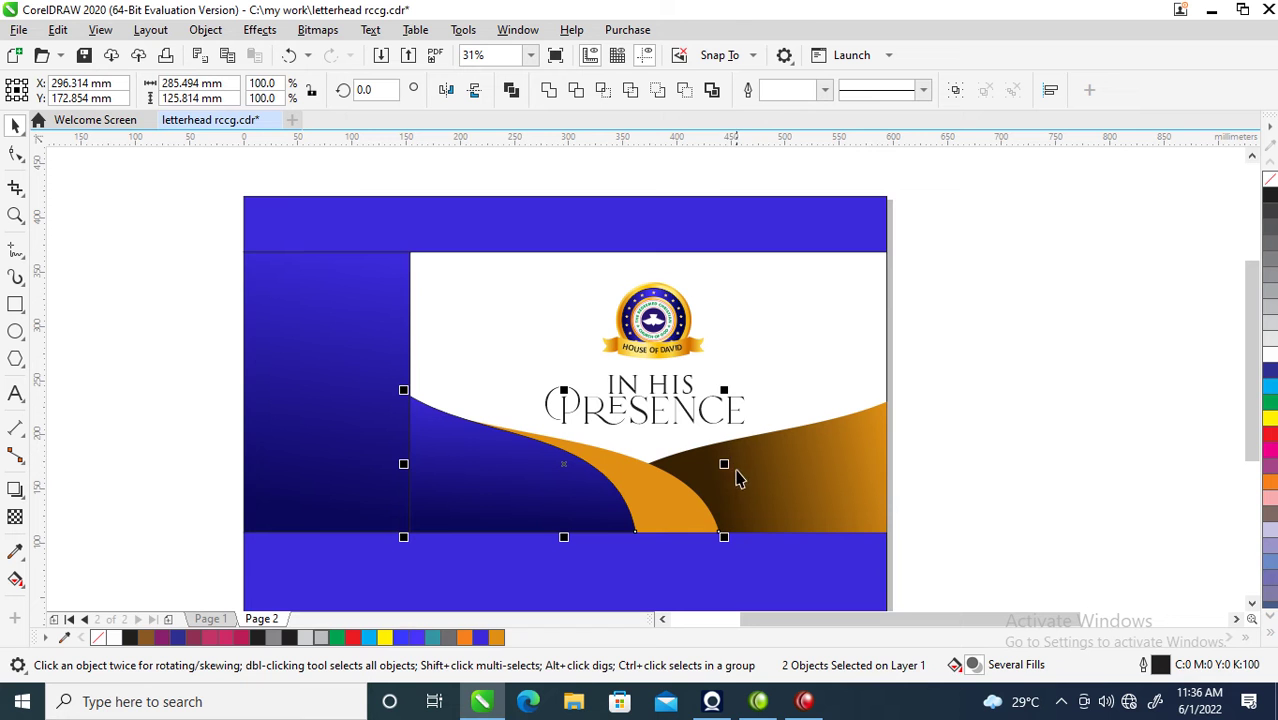
left_click_drag(729, 464, 845, 472)
left_click(808, 462)
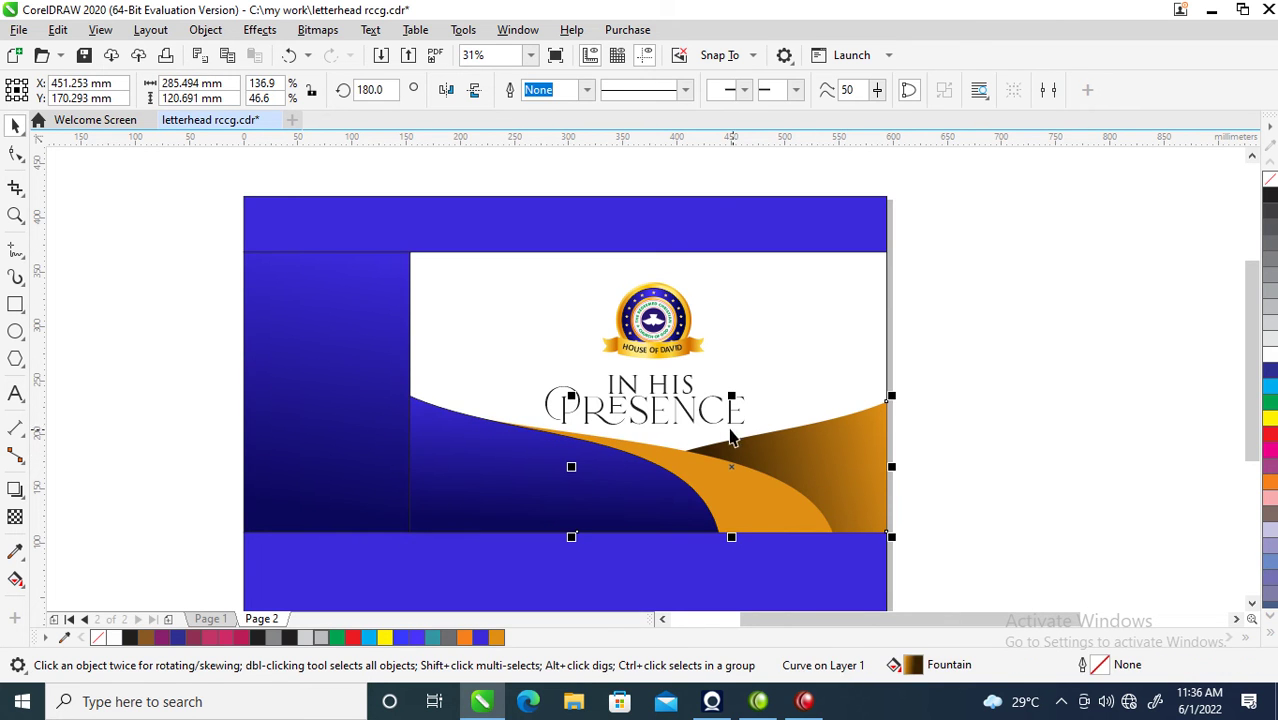
left_click_drag(731, 394, 736, 418)
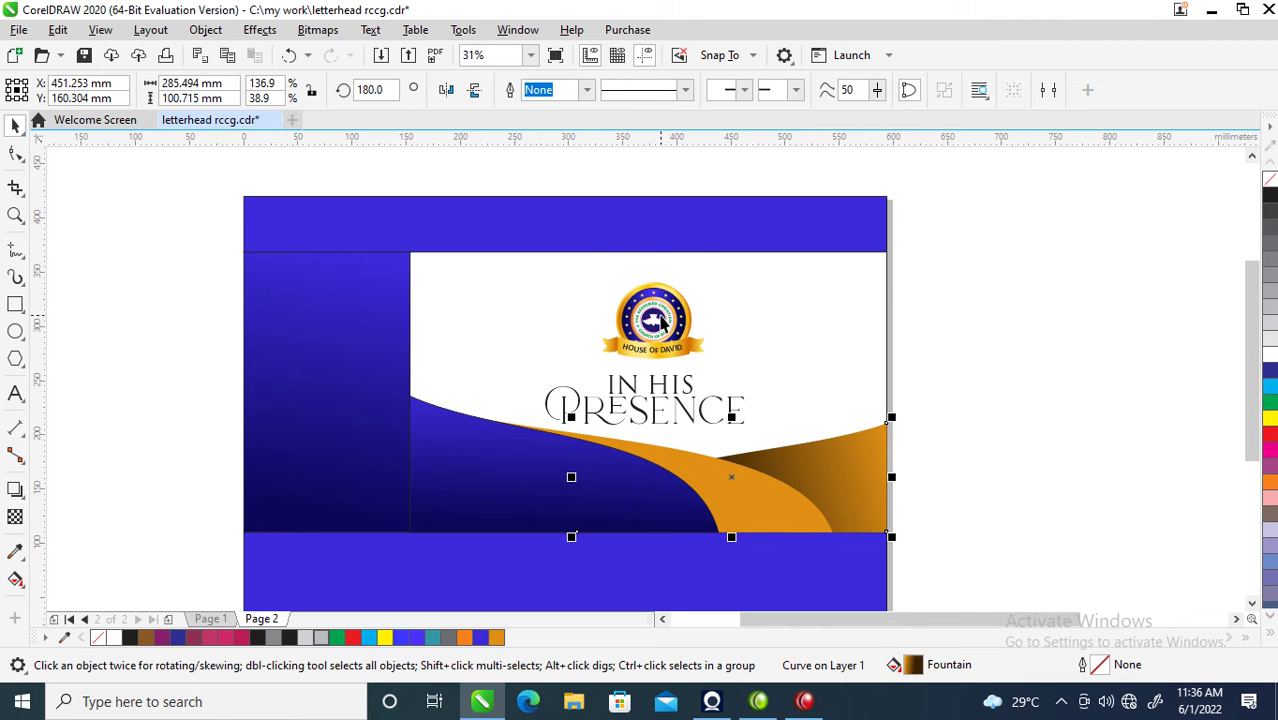
- Scale the House of David logo down slightly and move it up, centred above the title text
left_click(662, 320)
left_click_drag(608, 338, 649, 289)
left_click_drag(708, 253, 696, 258)
- Try copying all properties of the mirrored gradient wave onto the PRESENCE text
left_click_drag(838, 477, 692, 422)
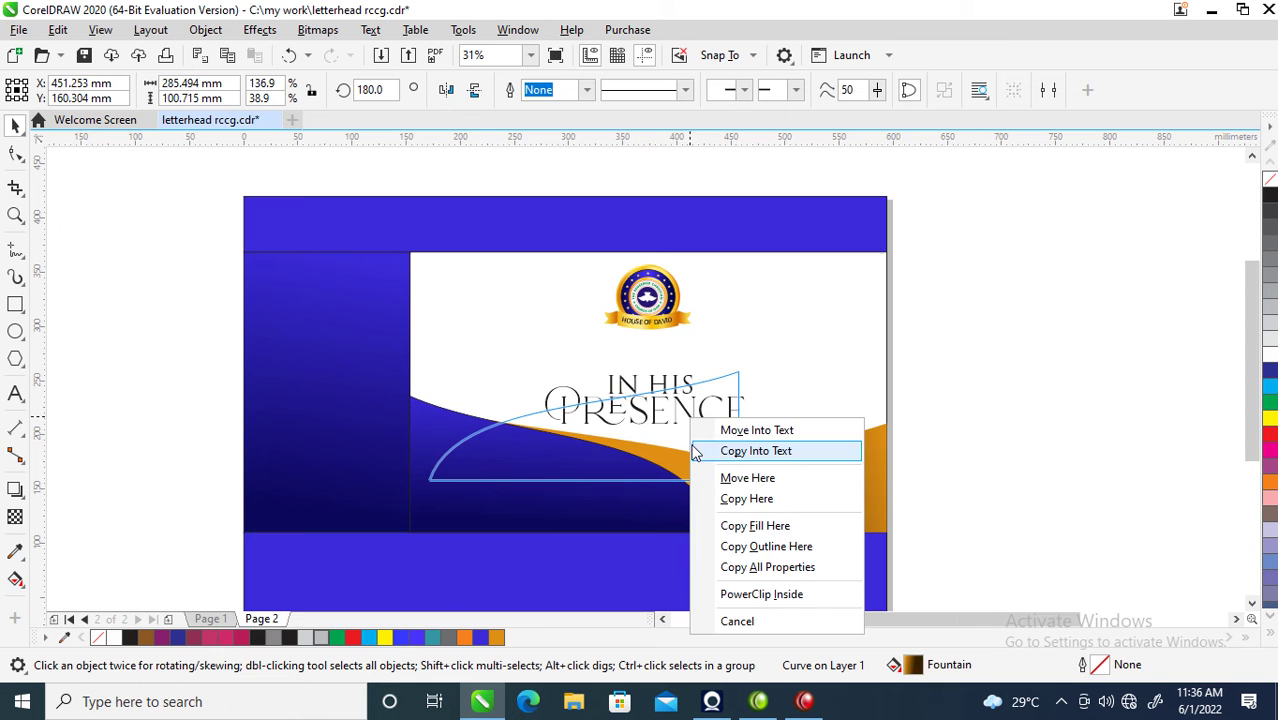
left_click(776, 567)
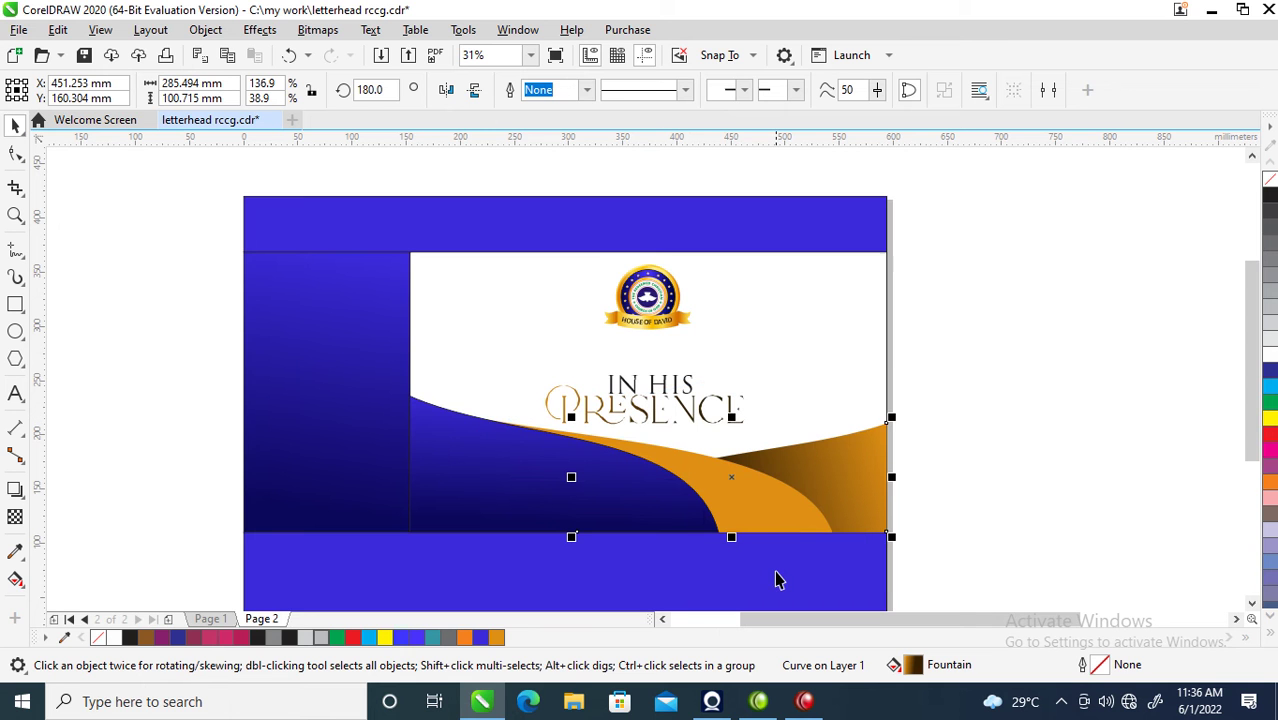
- Move the IN HIS and PRESENCE text lines straight up so they sit directly beneath the logo
left_click(690, 430)
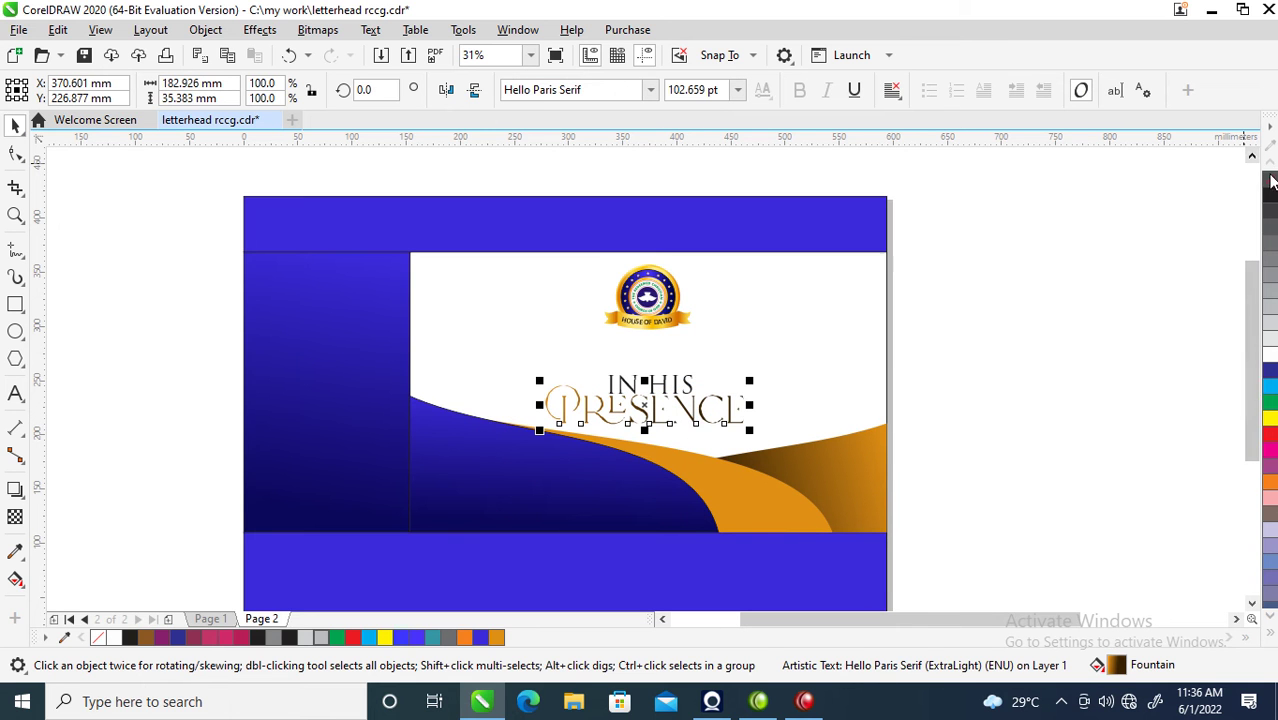
key("z")
left_click_drag(414, 252, 901, 491)
key("space")
left_click_drag(734, 350, 733, 257)
left_click_drag(731, 405, 733, 315)
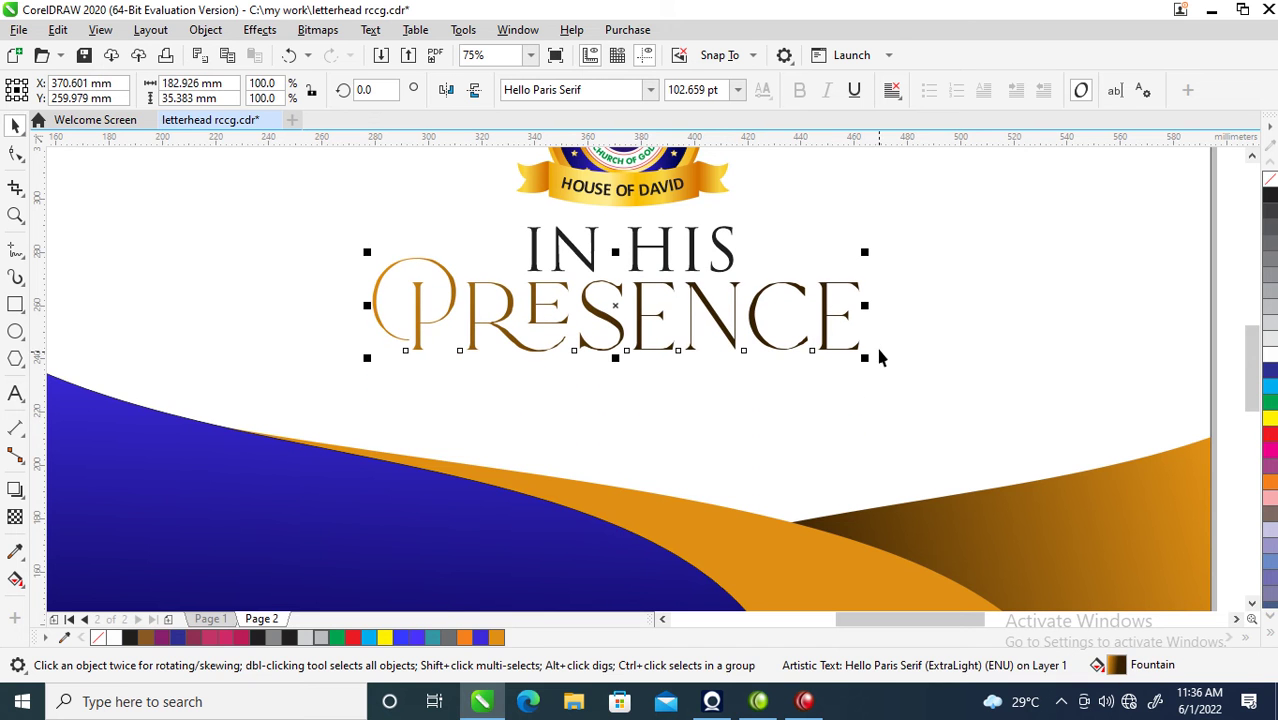
- Enlarge the PRESENCE text about its centre to about 302 by 58 mm and fill it with black
left_click_drag(865, 357, 1022, 449)
left_click_drag(977, 404, 977, 404)
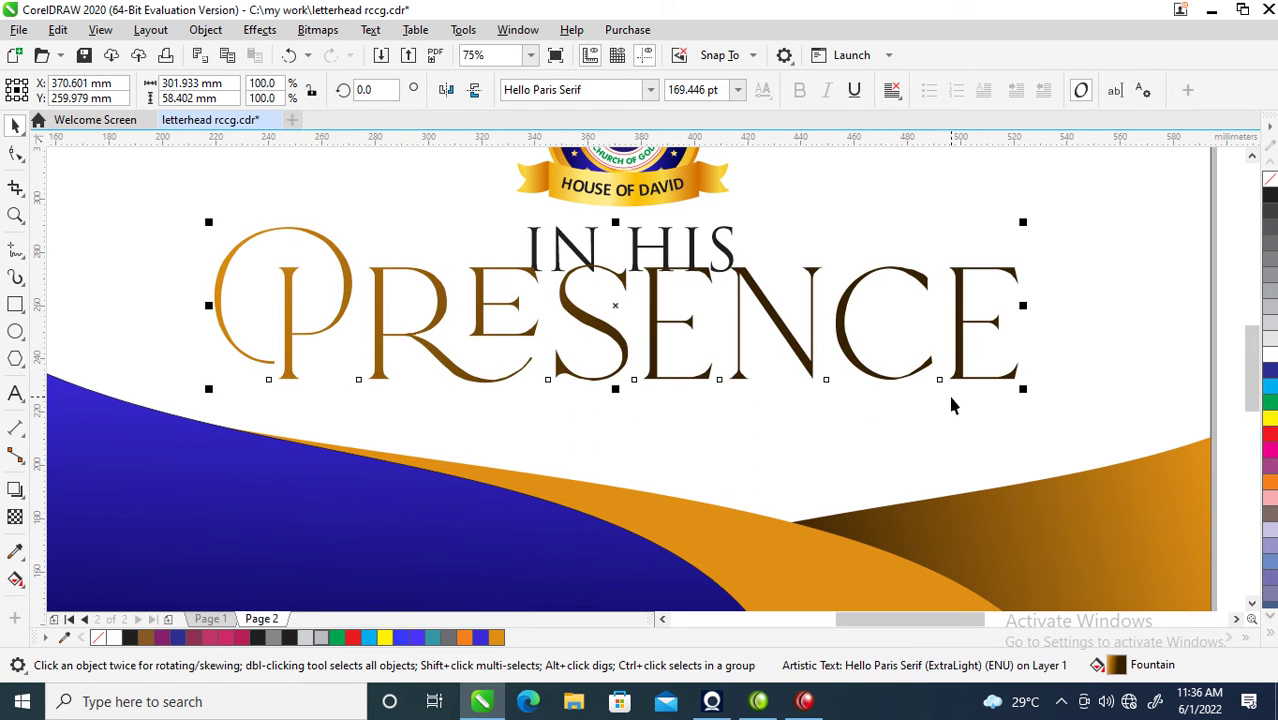
left_click(1270, 196)
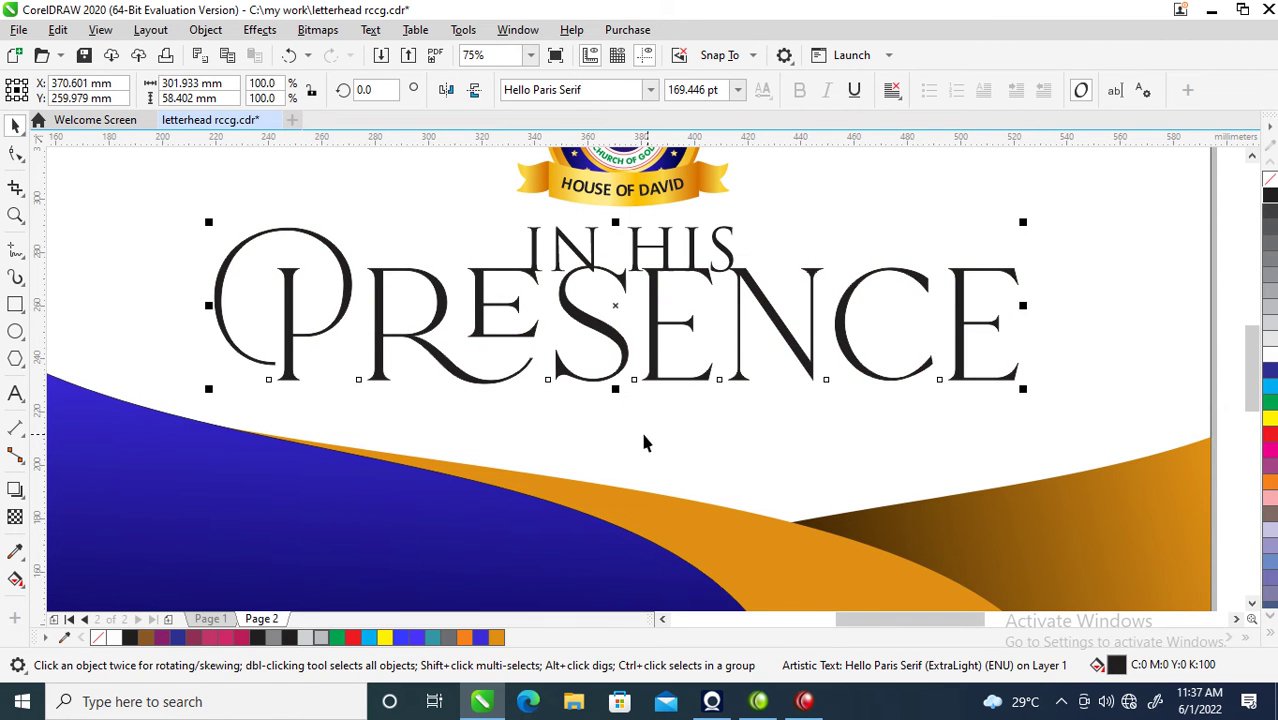
- Give the PRESENCE text a 7-point black outline with rounded corners
key("F12")
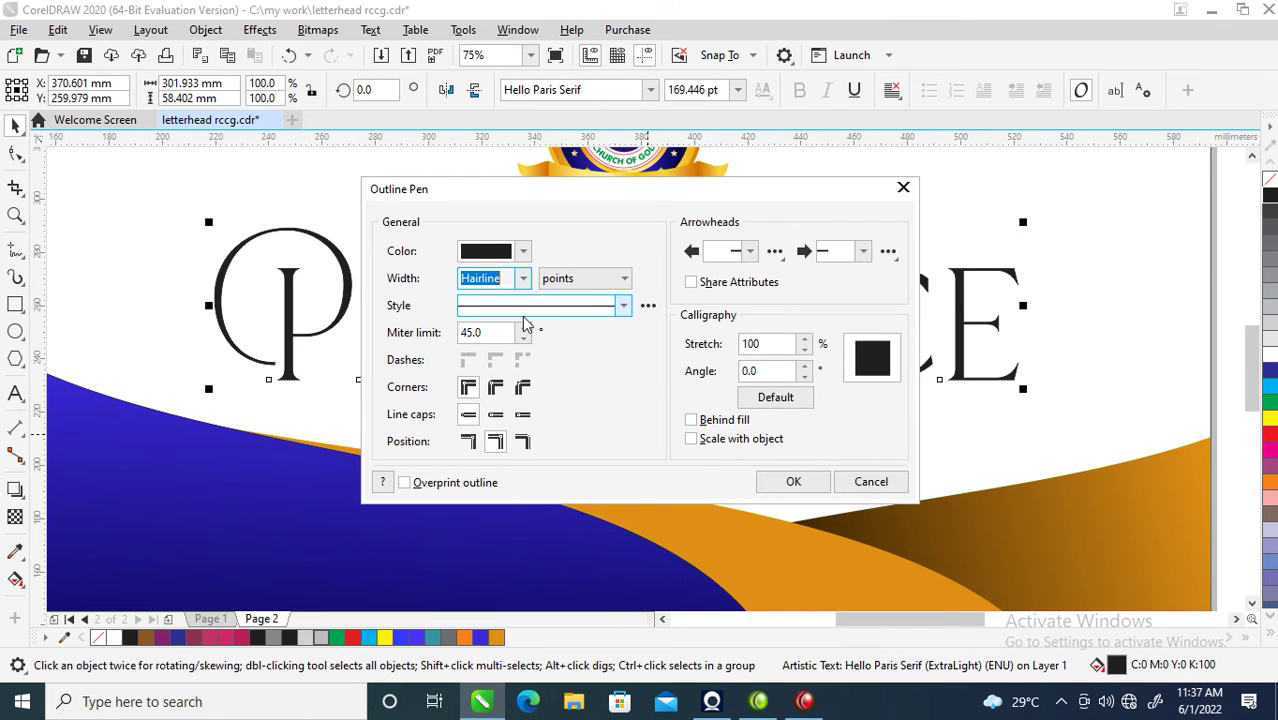
type("3")
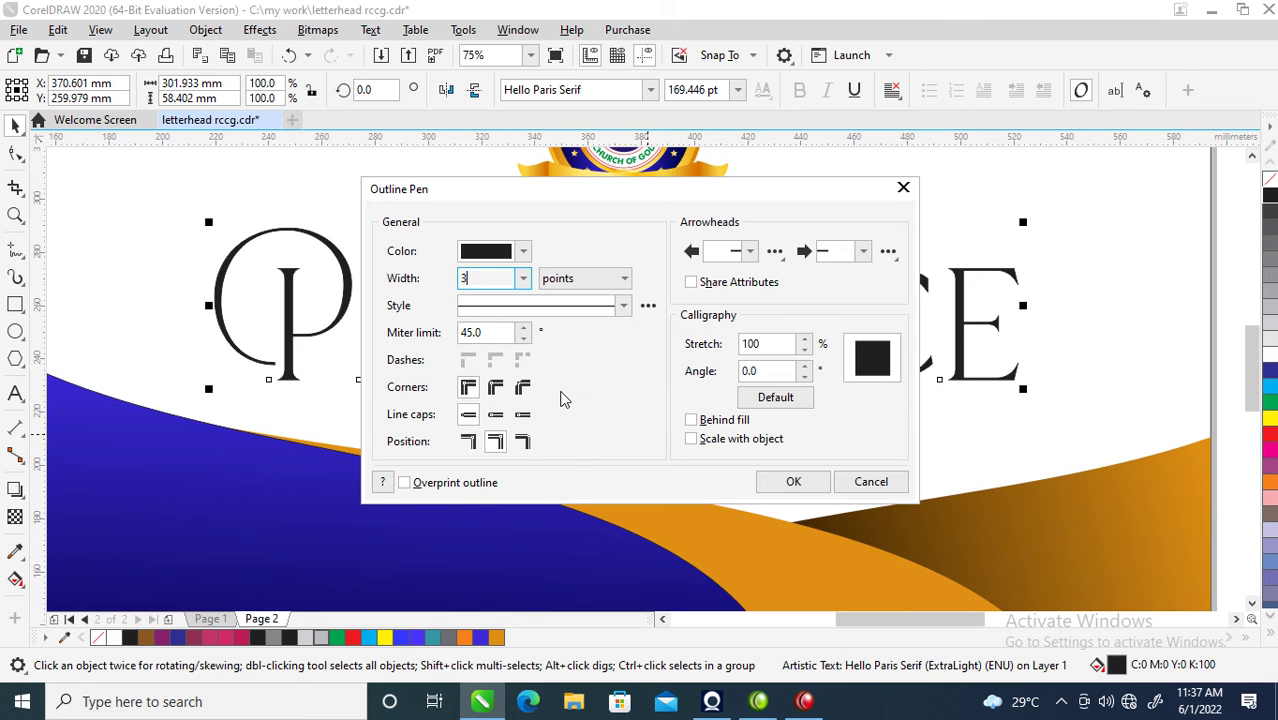
left_click(795, 482)
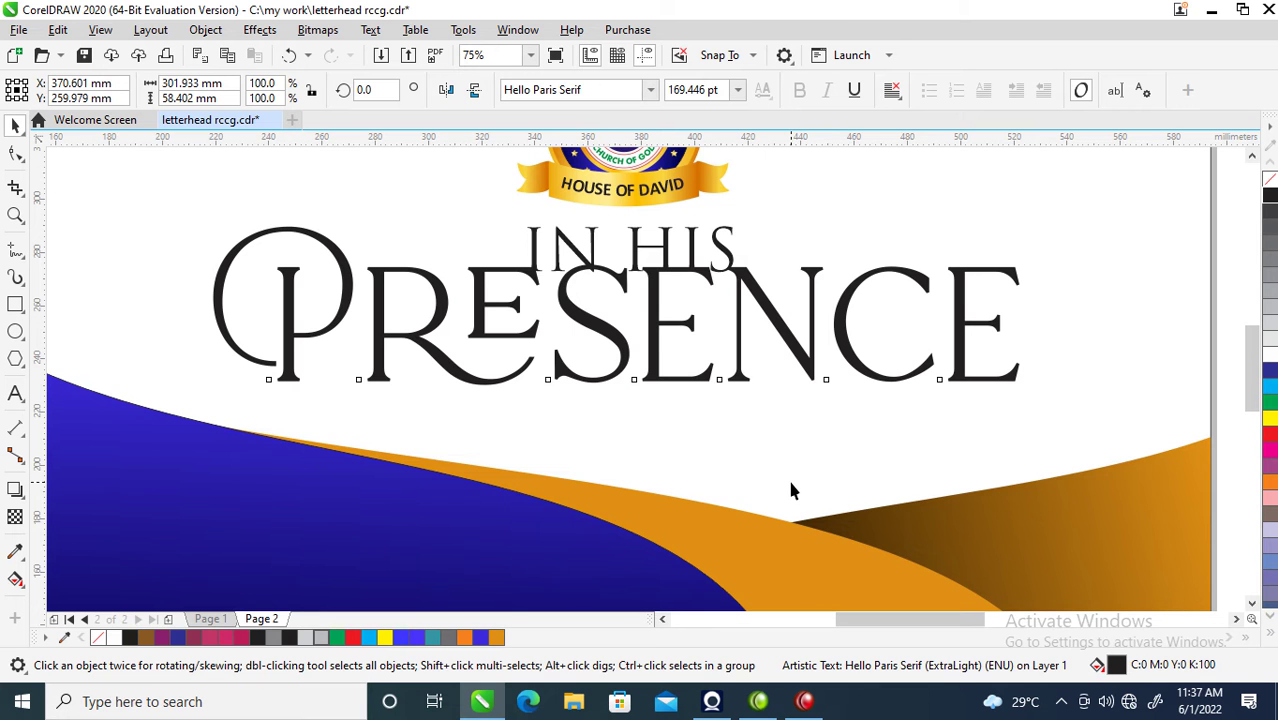
key("F12")
type("7")
left_click(497, 387)
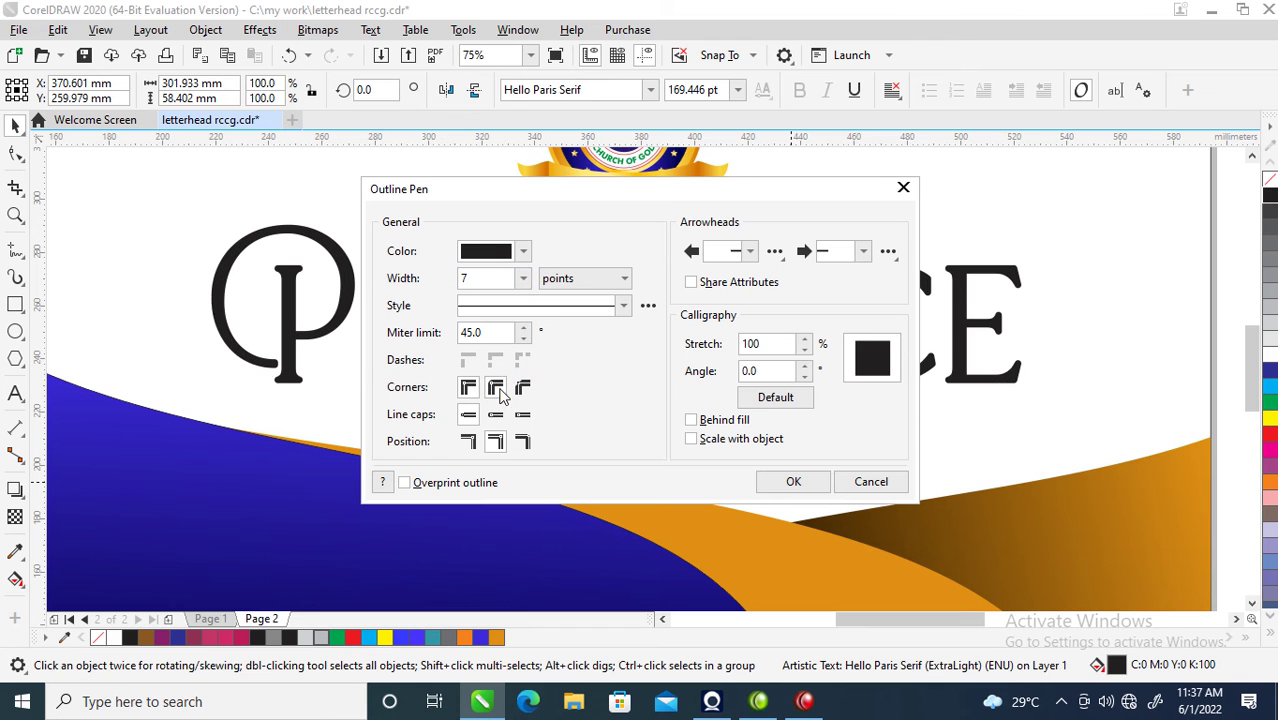
left_click(769, 488)
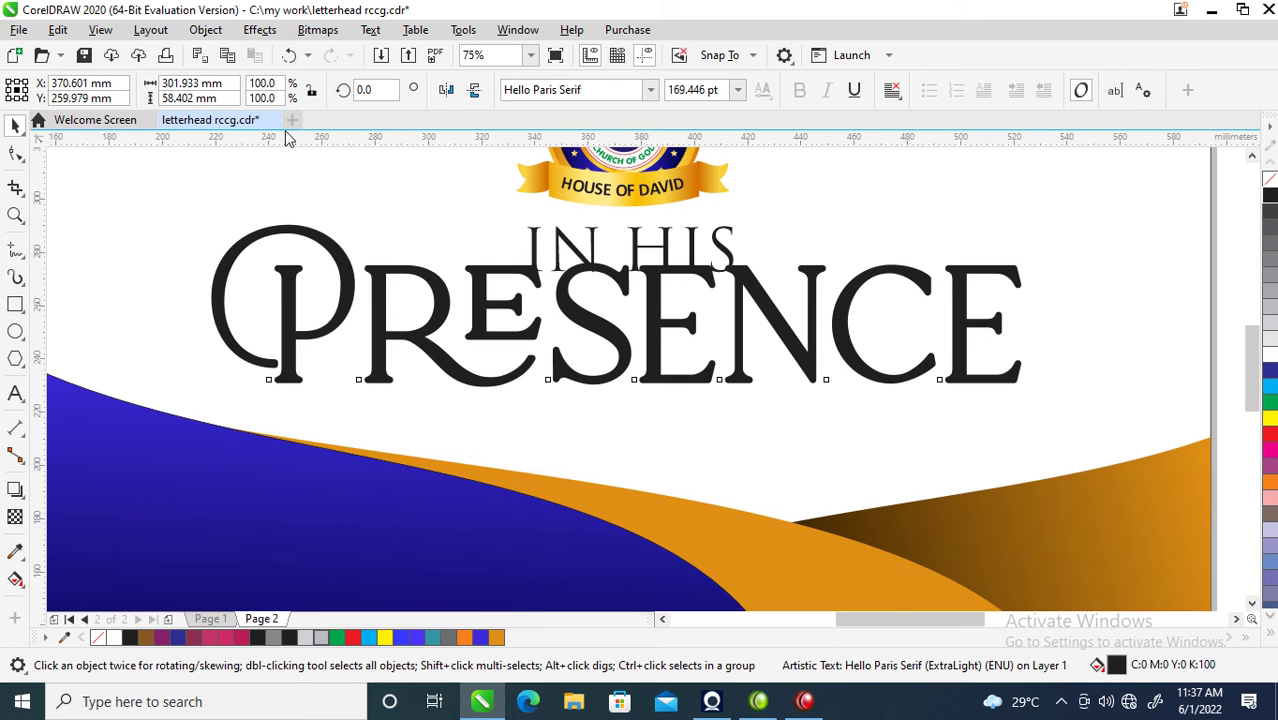
- Convert the PRESENCE outline to an object and weld it together with the text into one shape
left_click(222, 31)
mouse_move(302, 385)
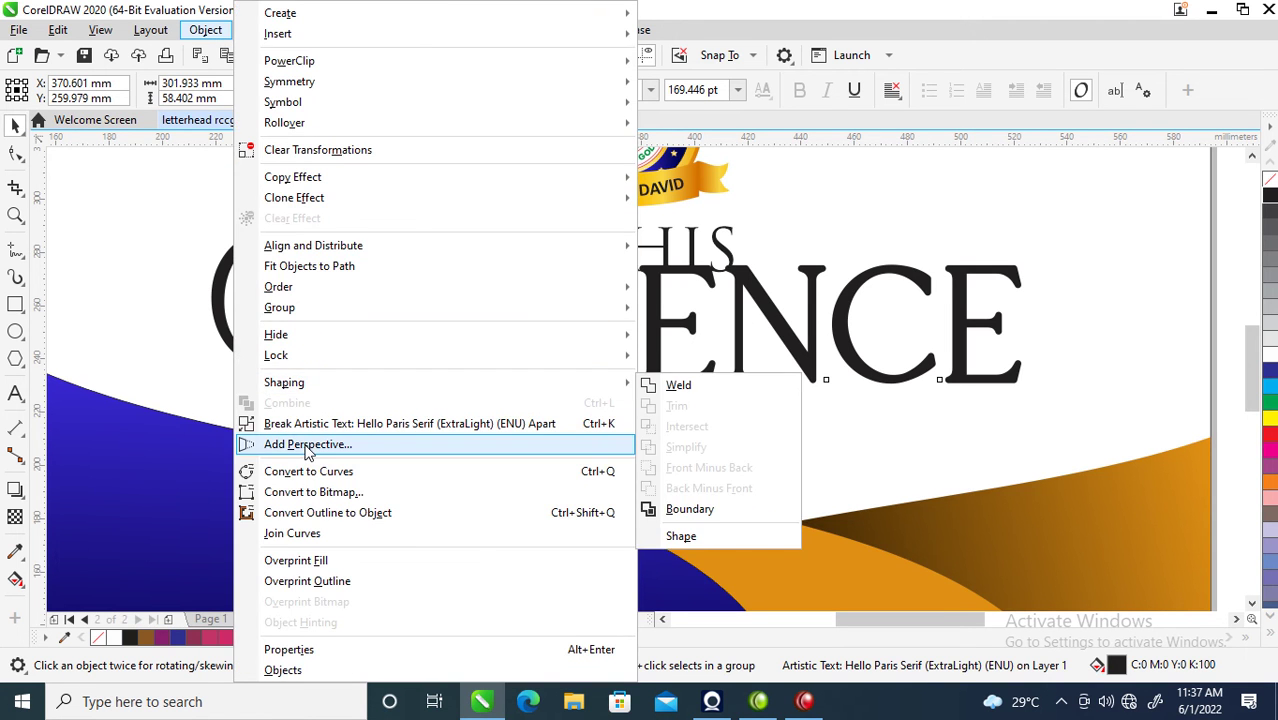
left_click(292, 518)
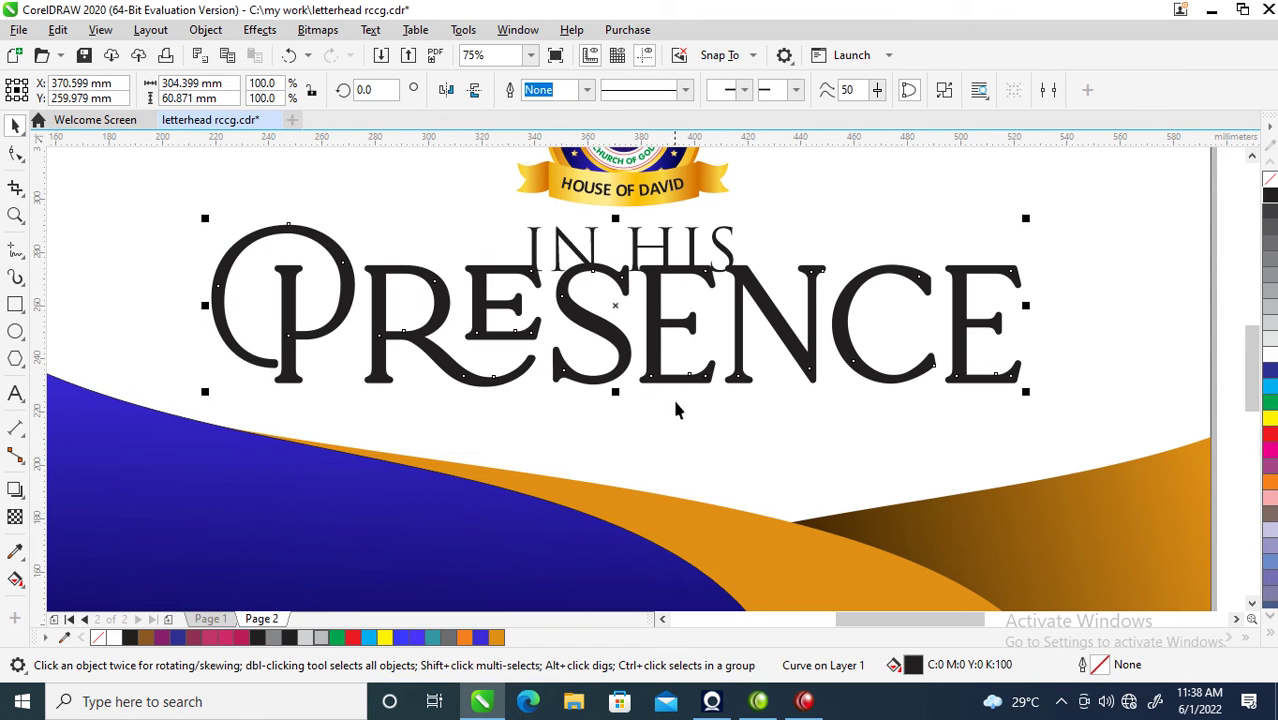
key("ctrl+shift+q")
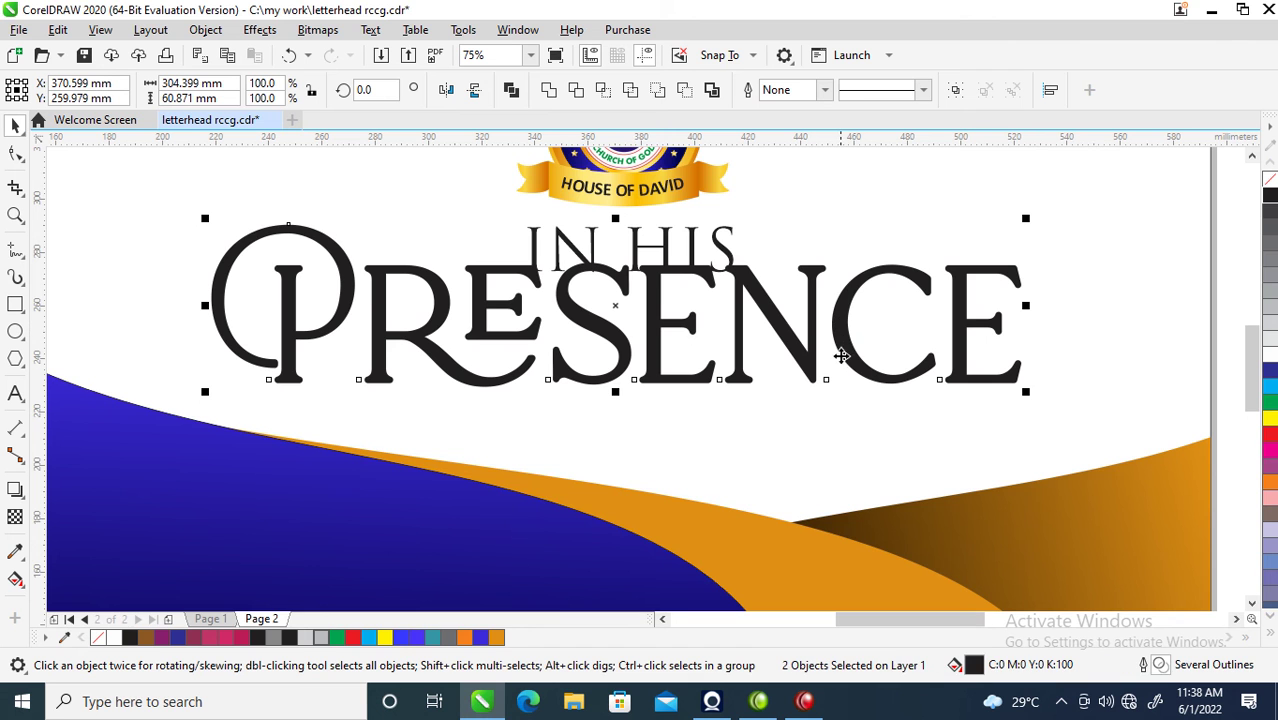
left_click(548, 90)
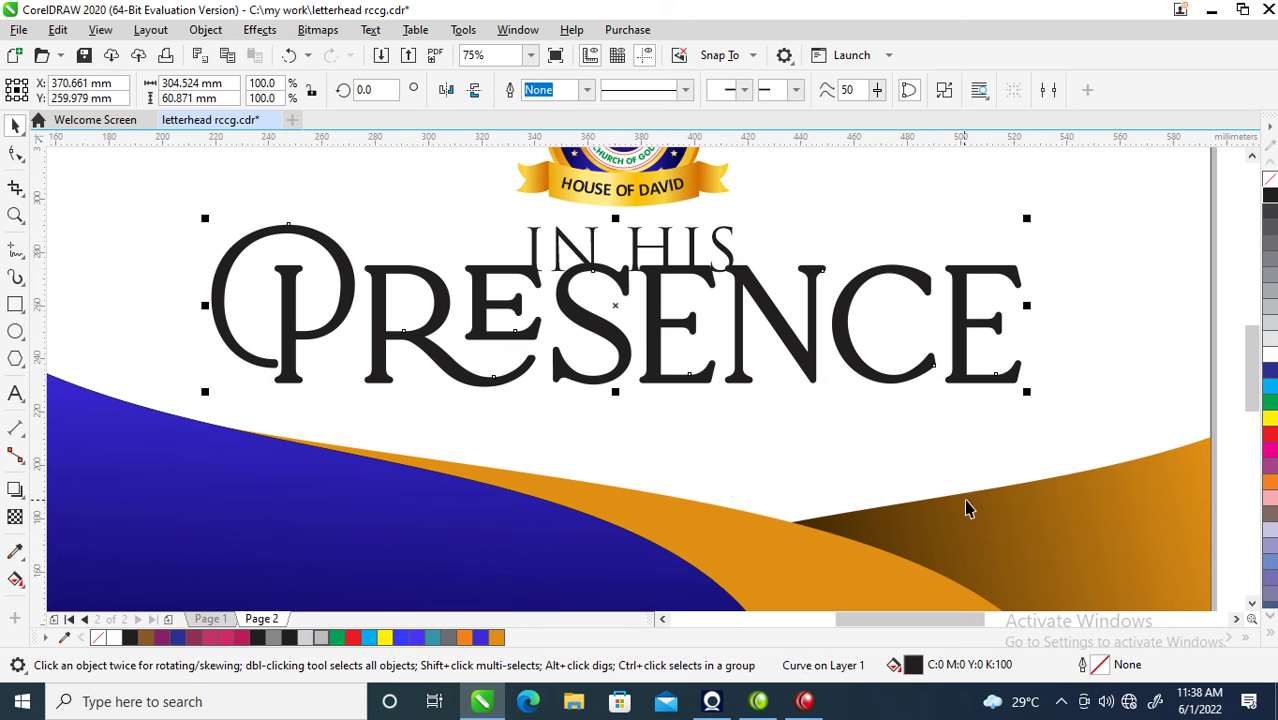
- Copy all properties of the mirrored gradient wave onto the welded PRESENCE shape
left_click_drag(1021, 537, 840, 310)
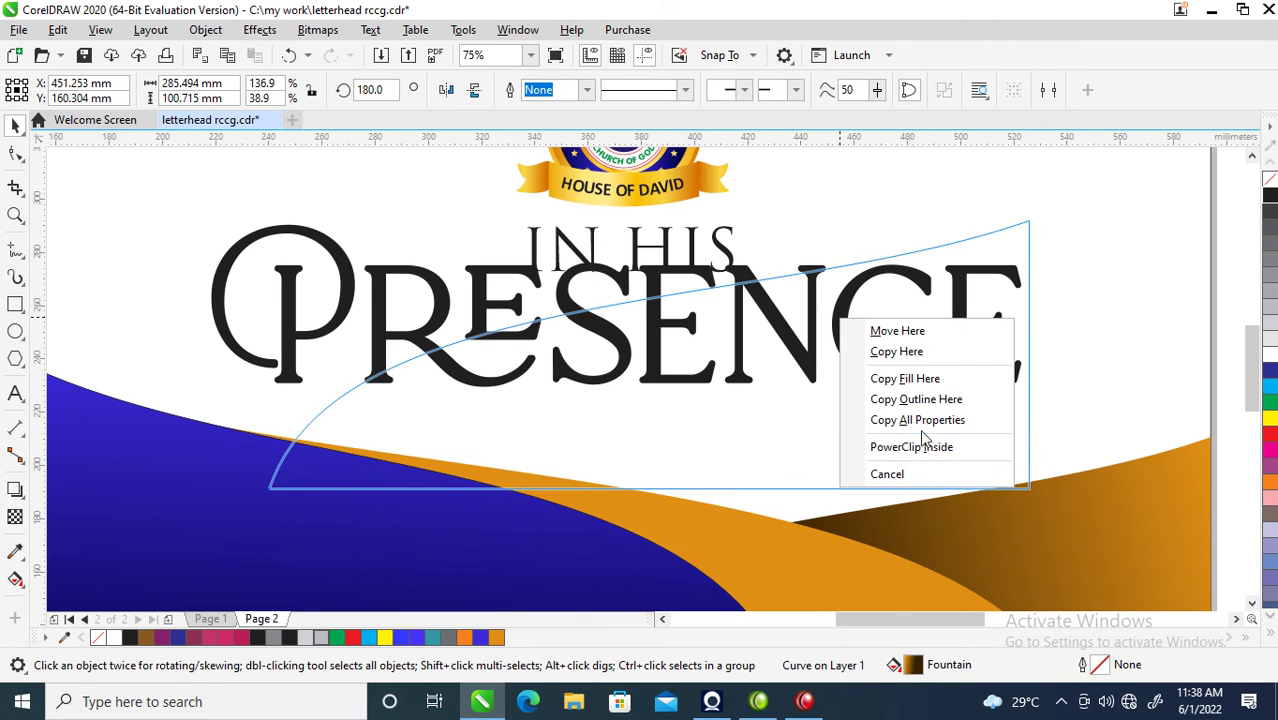
left_click(921, 418)
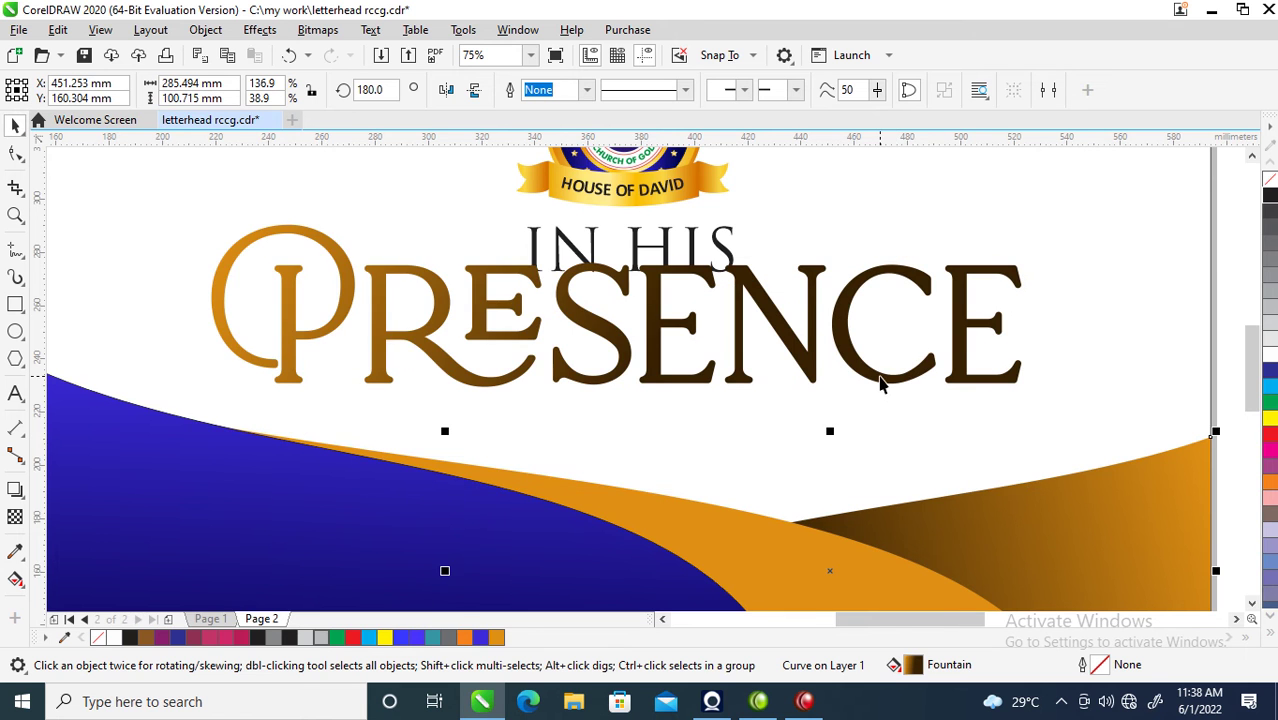
scroll(857, 345, "down", 2)
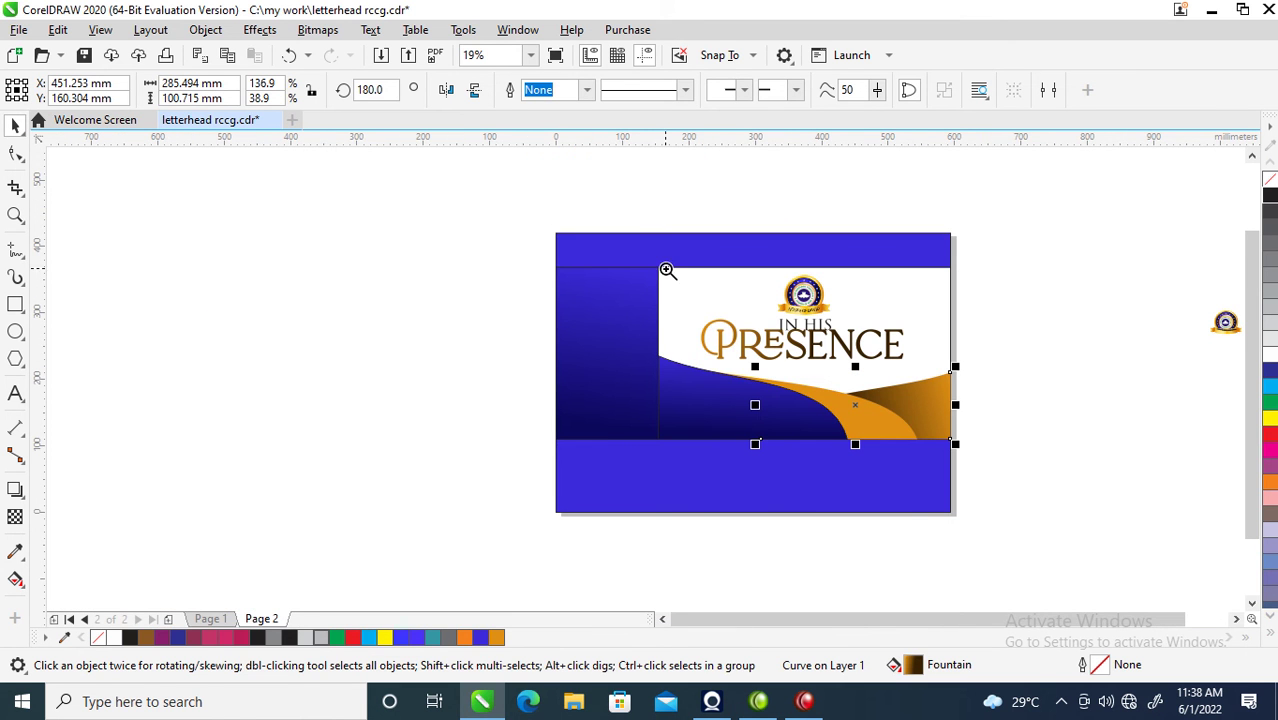
- Extend the PRESENCE fountain fill diagonally past the last letter and shift its orange start to the first E
key("z")
left_click_drag(562, 194, 927, 345)
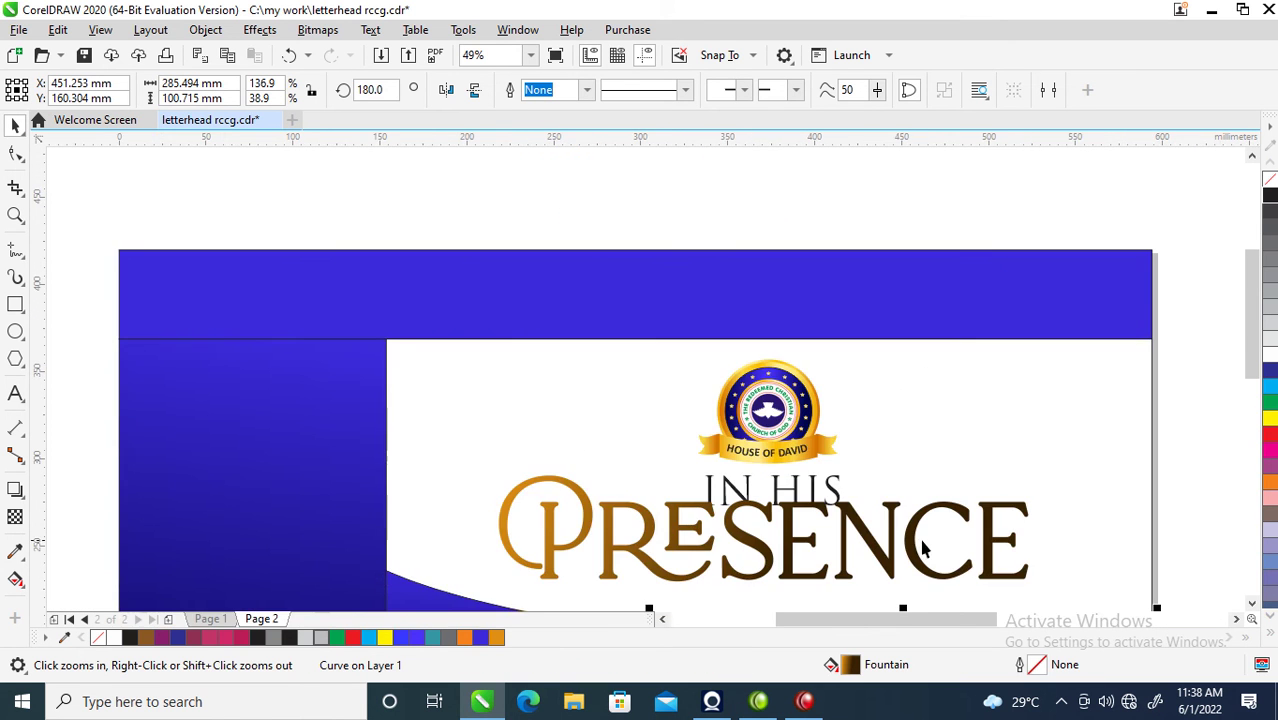
key("space")
left_click(866, 492)
key("g")
left_click_drag(488, 501, 1150, 698)
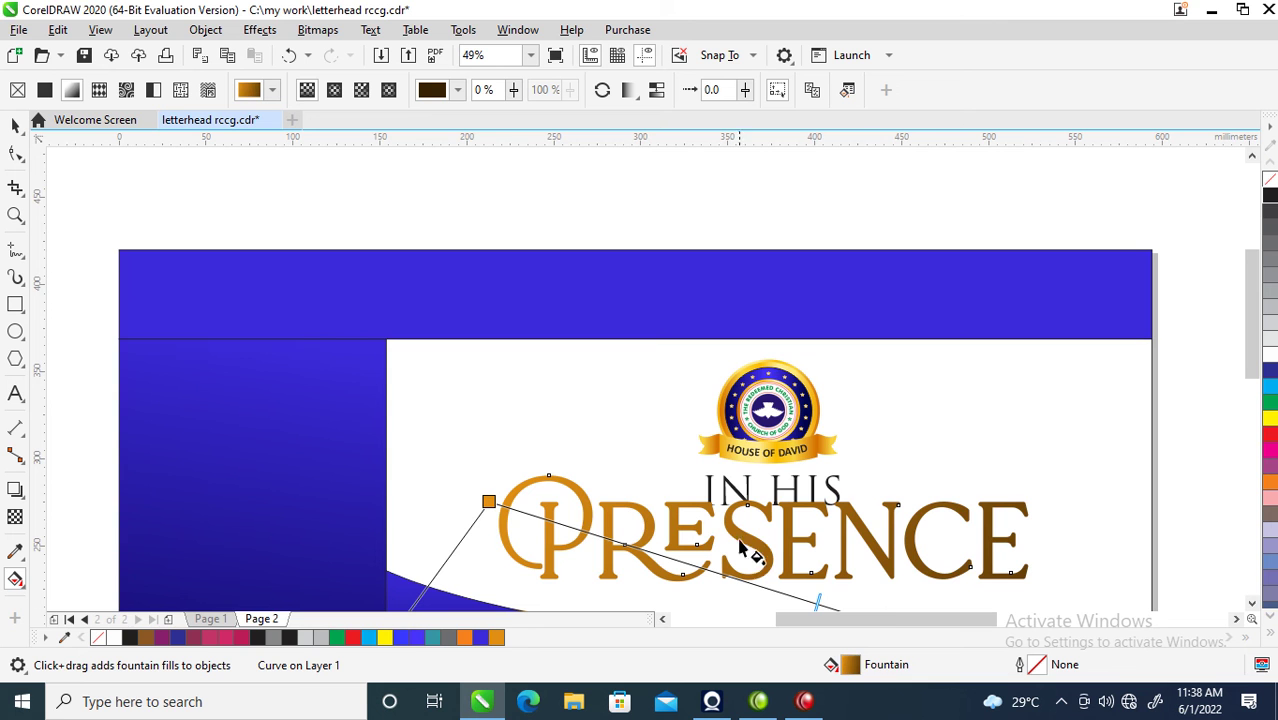
left_click_drag(489, 502, 679, 514)
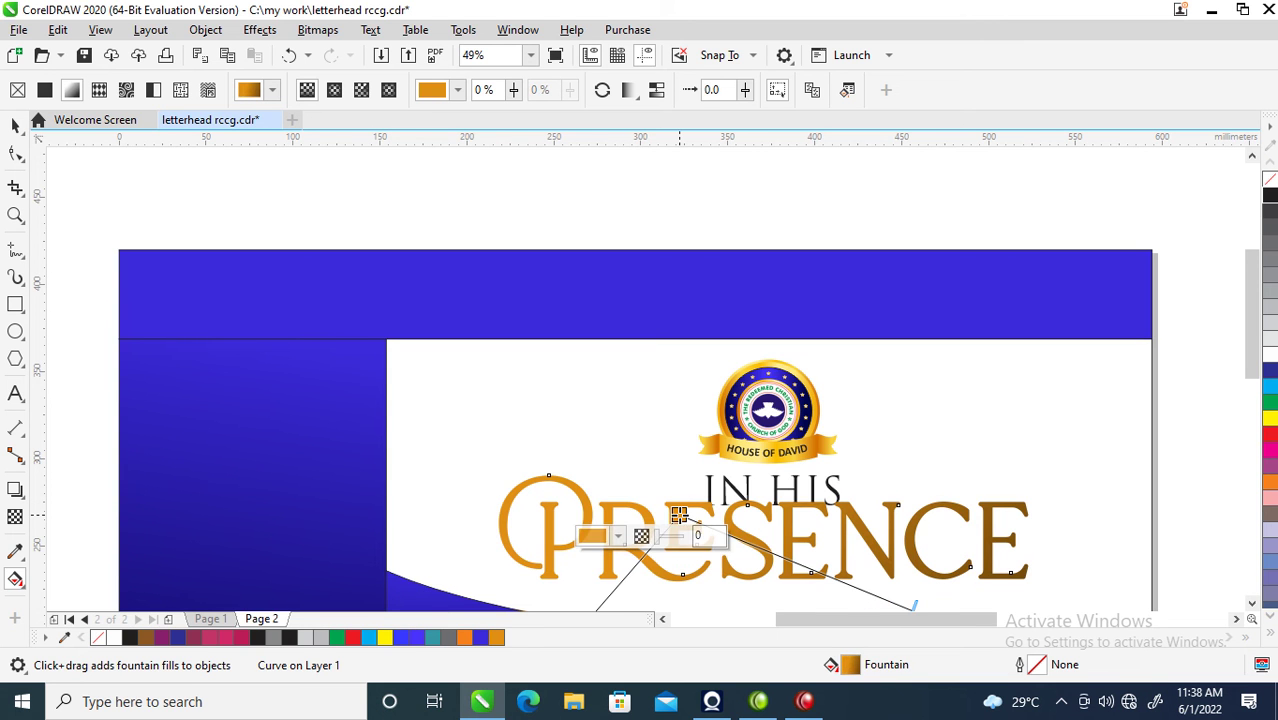
key("space")
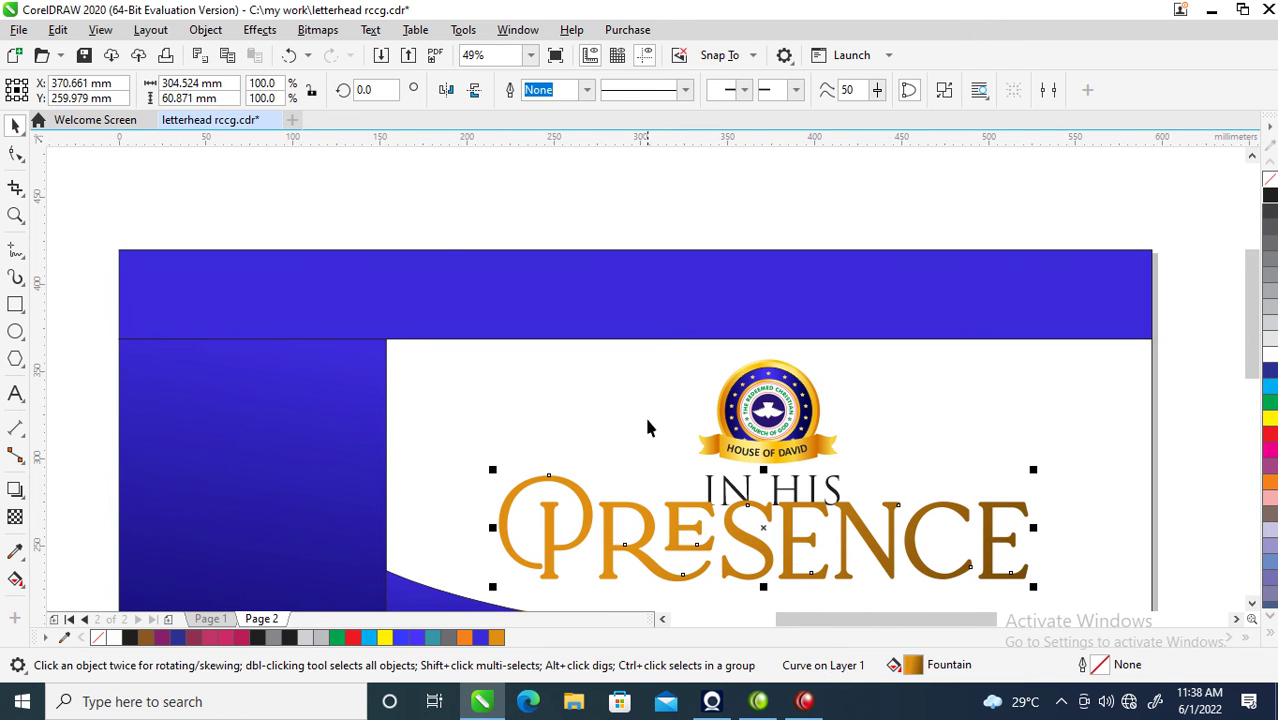
- Move the PRESENCE shape slightly down and scale it about its centre to about 245 by 49 mm
scroll(633, 400, "down", 4)
key("z")
left_click_drag(467, 327, 855, 536)
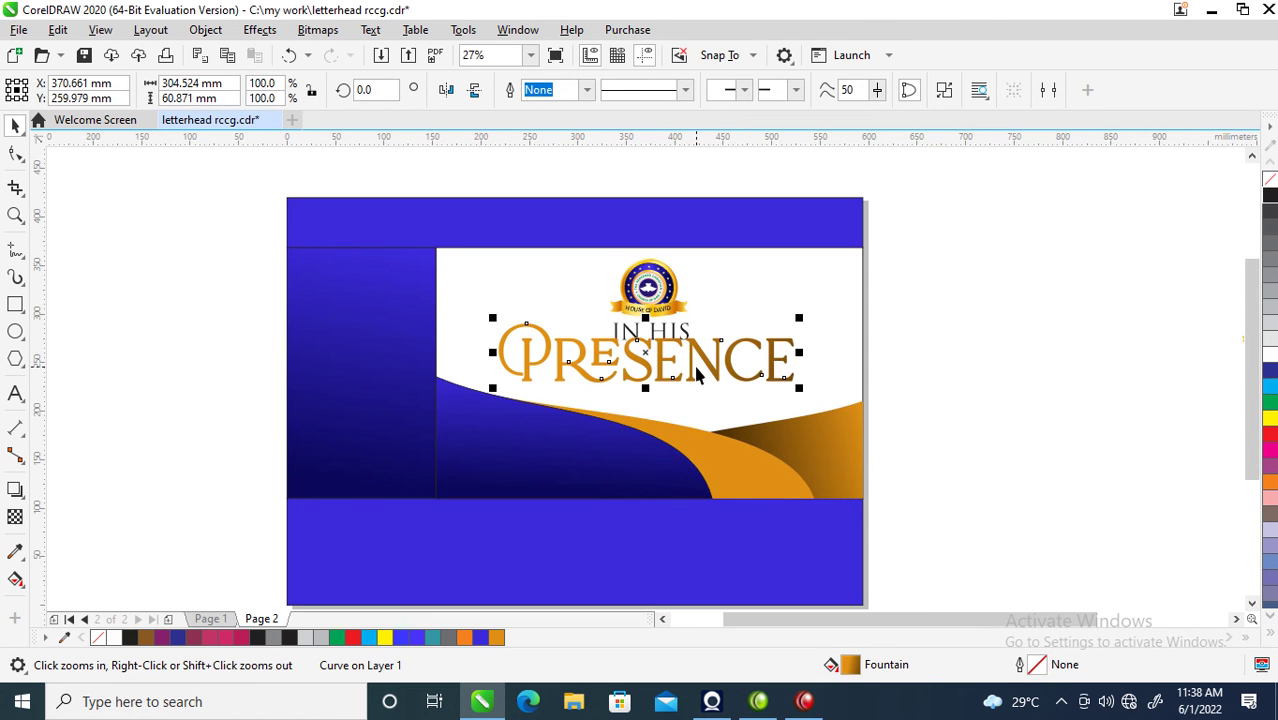
left_click_drag(704, 356, 705, 362)
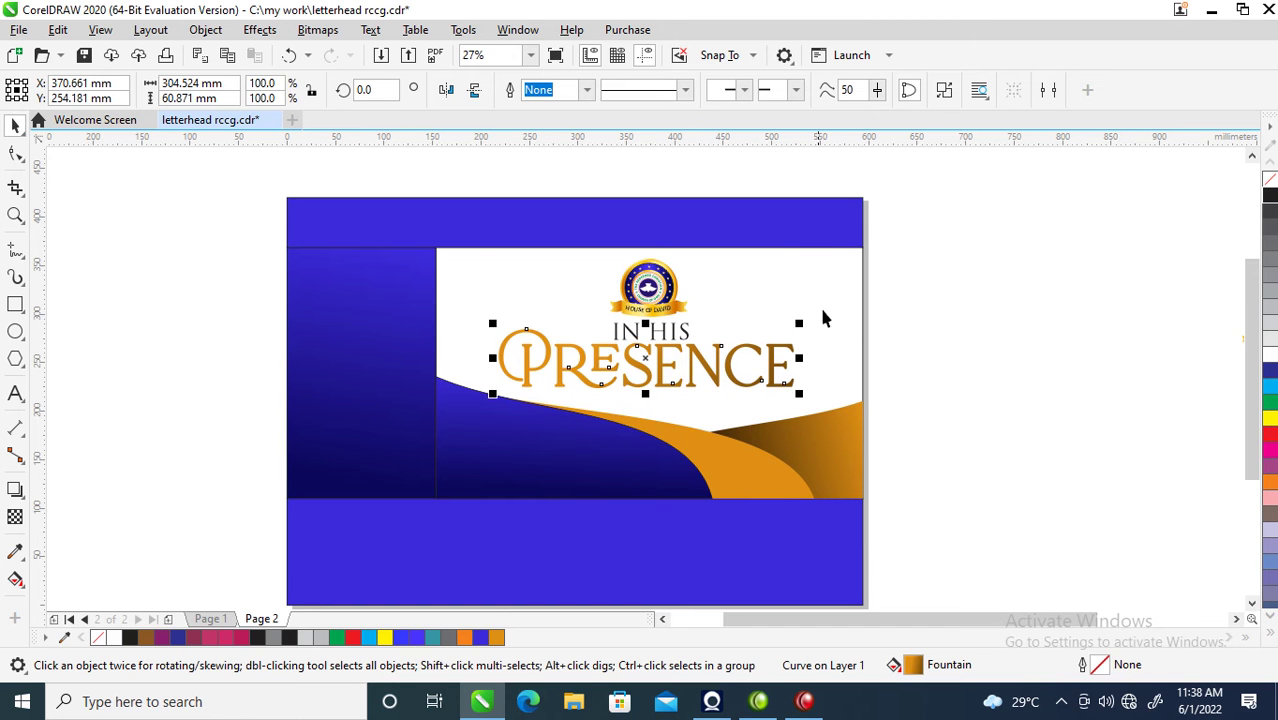
left_click_drag(800, 325, 770, 328)
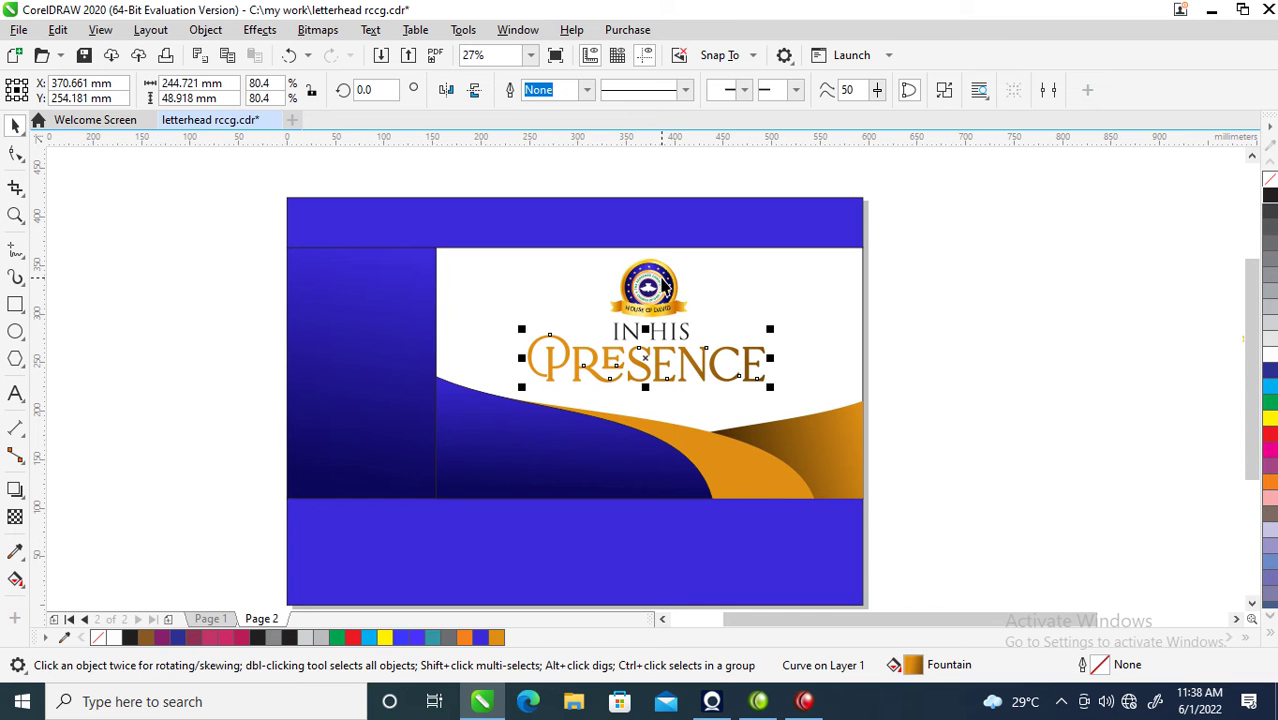
- Scale the IN HIS text down to about 71 by 16 mm and place it slightly lower, just above PRESENCE
left_click(688, 340)
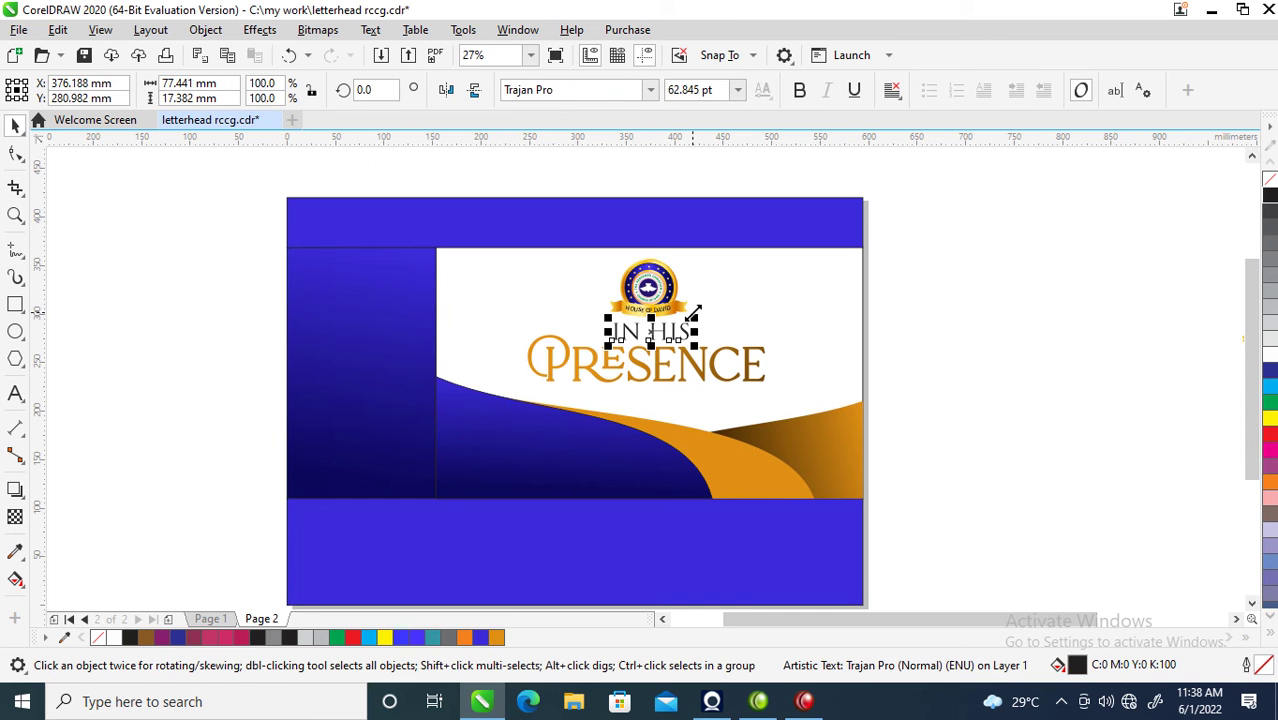
left_click_drag(690, 312, 673, 334)
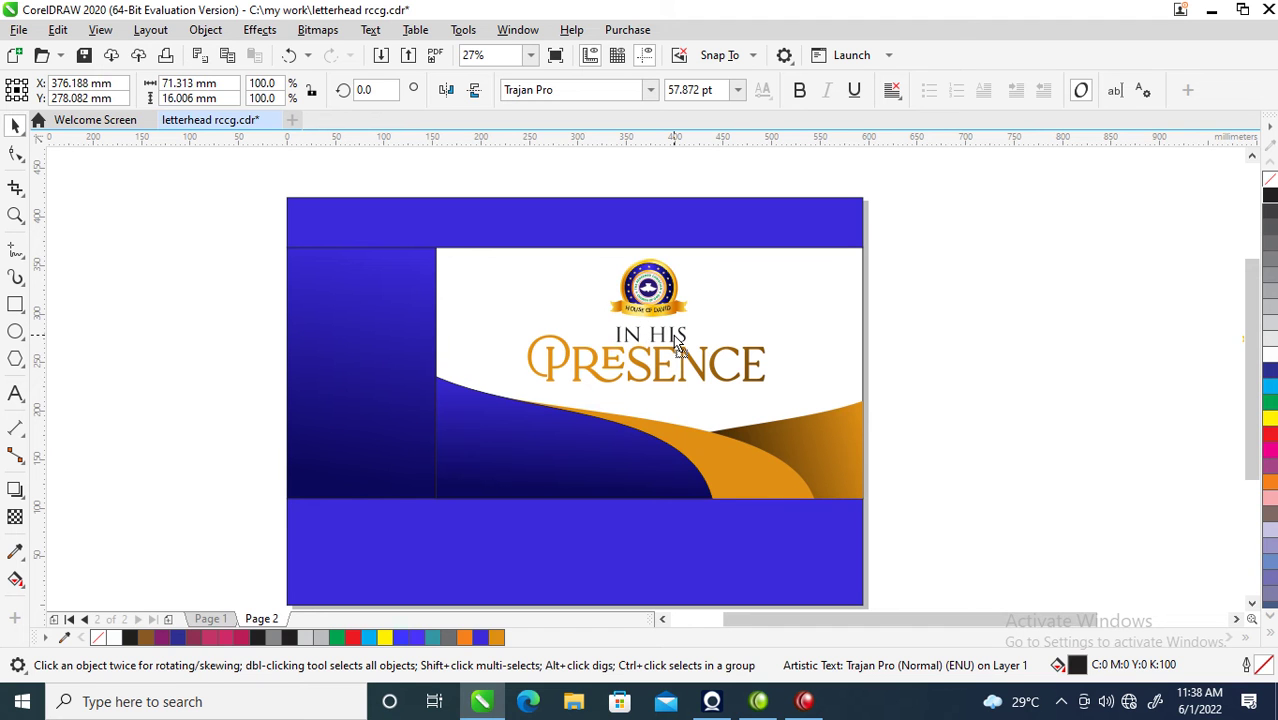
key("z")
left_click_drag(268, 177, 975, 556)
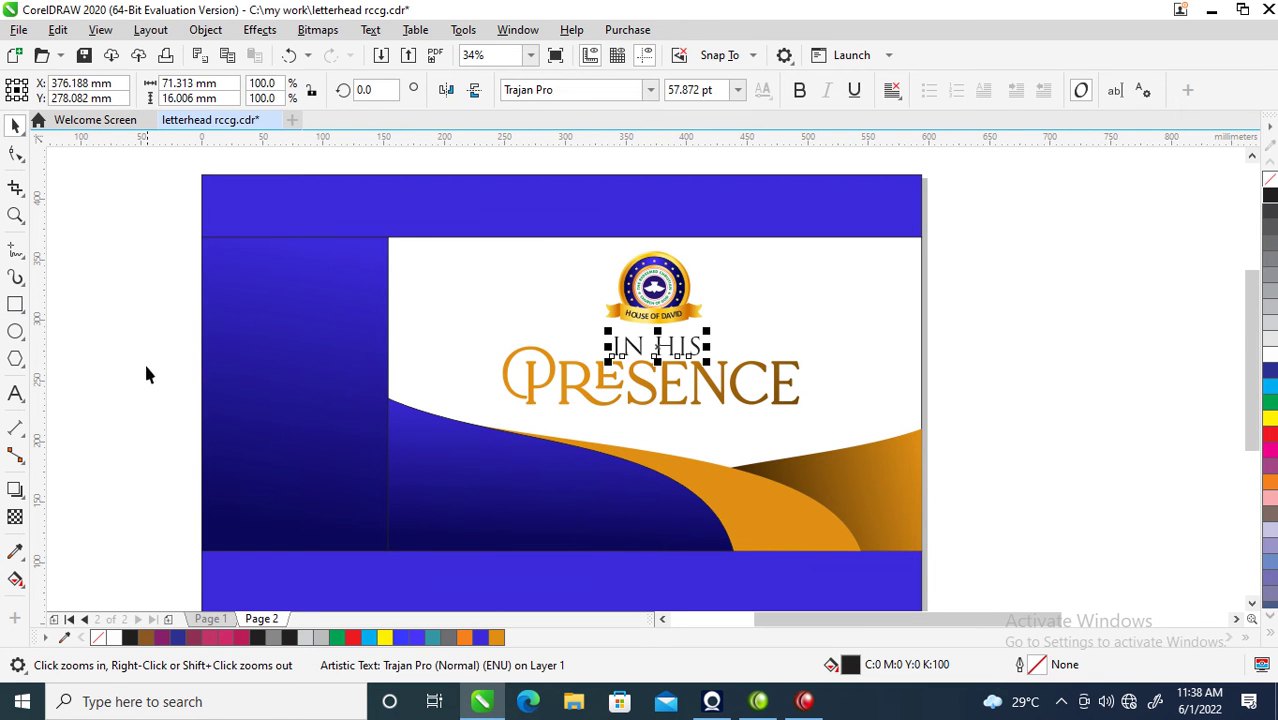
left_click(15, 331)
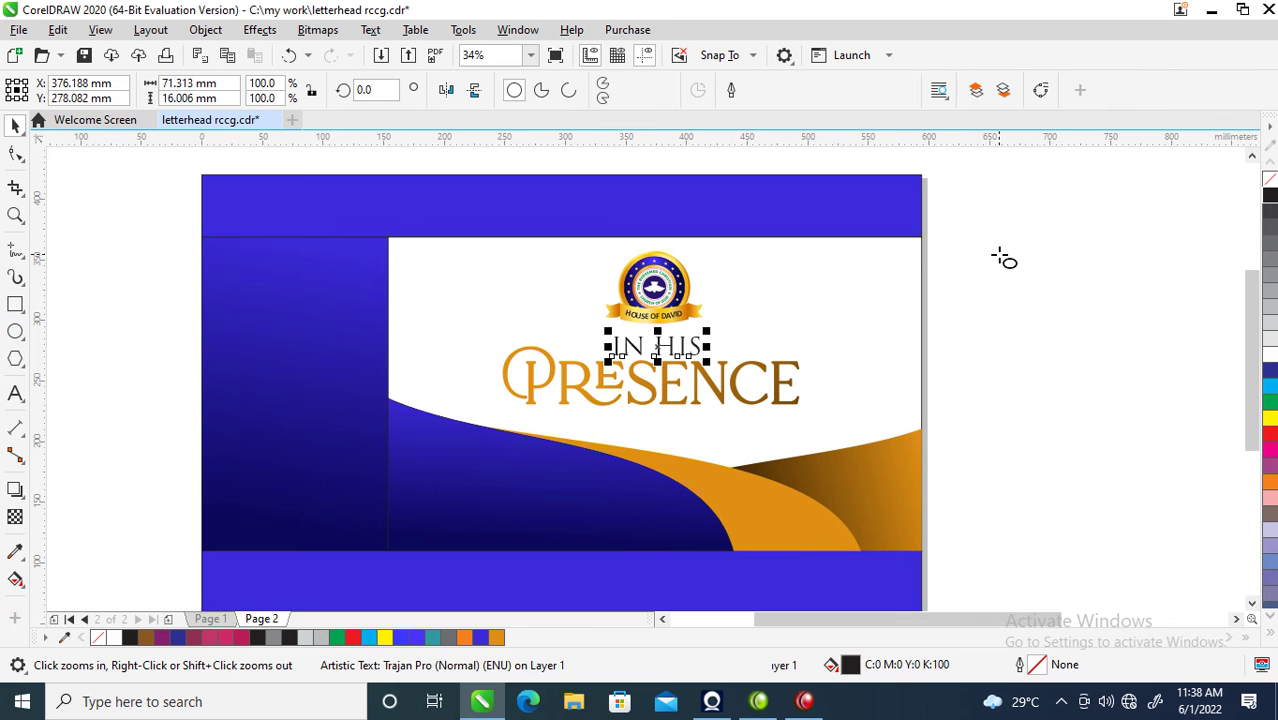
left_click_drag(961, 195, 1178, 384)
key("space")
key("z")
left_click_drag(884, 171, 1230, 465)
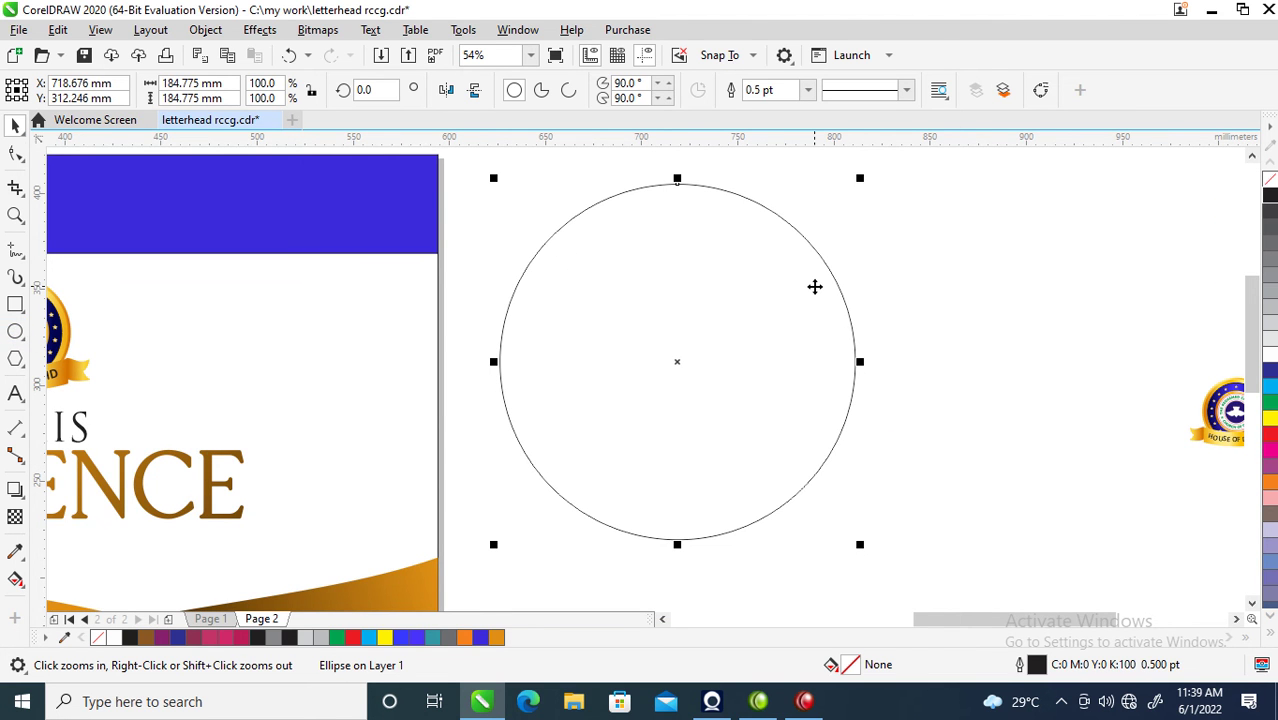
key("Delete")
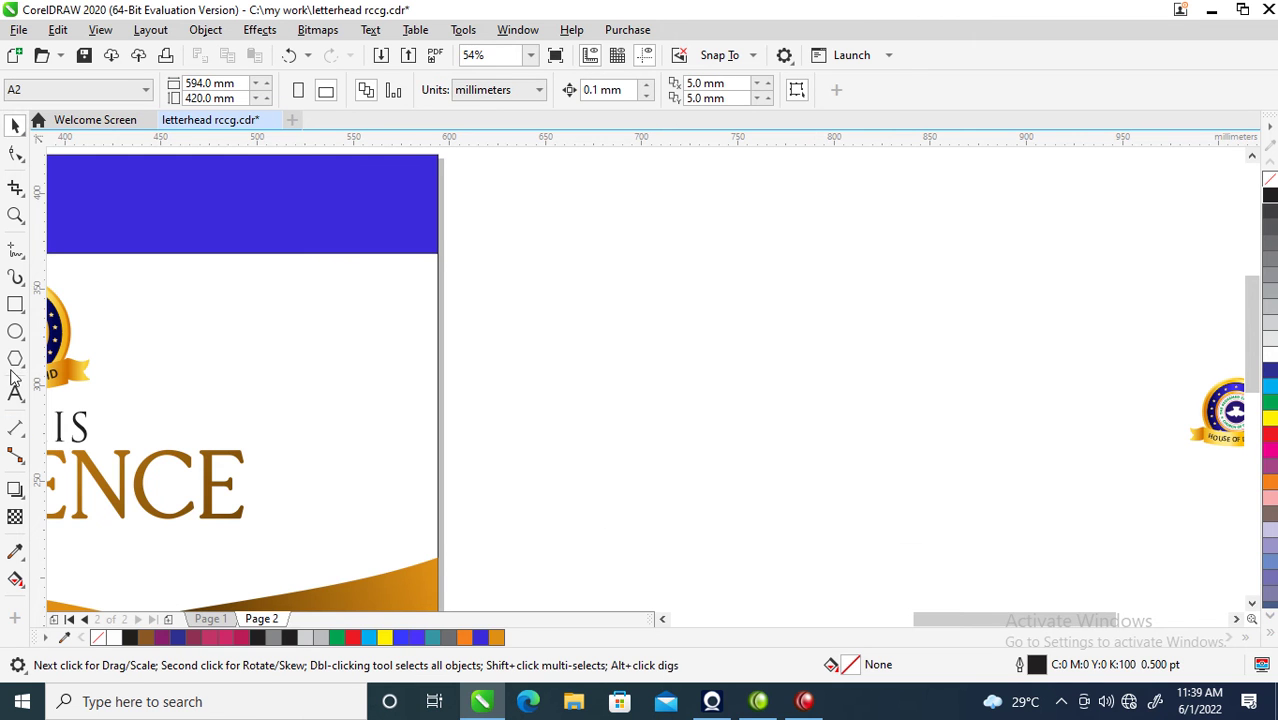
- Draw a circle about 118 mm across on the empty area beside the page and set its outline width to 6 pt
left_click(15, 334)
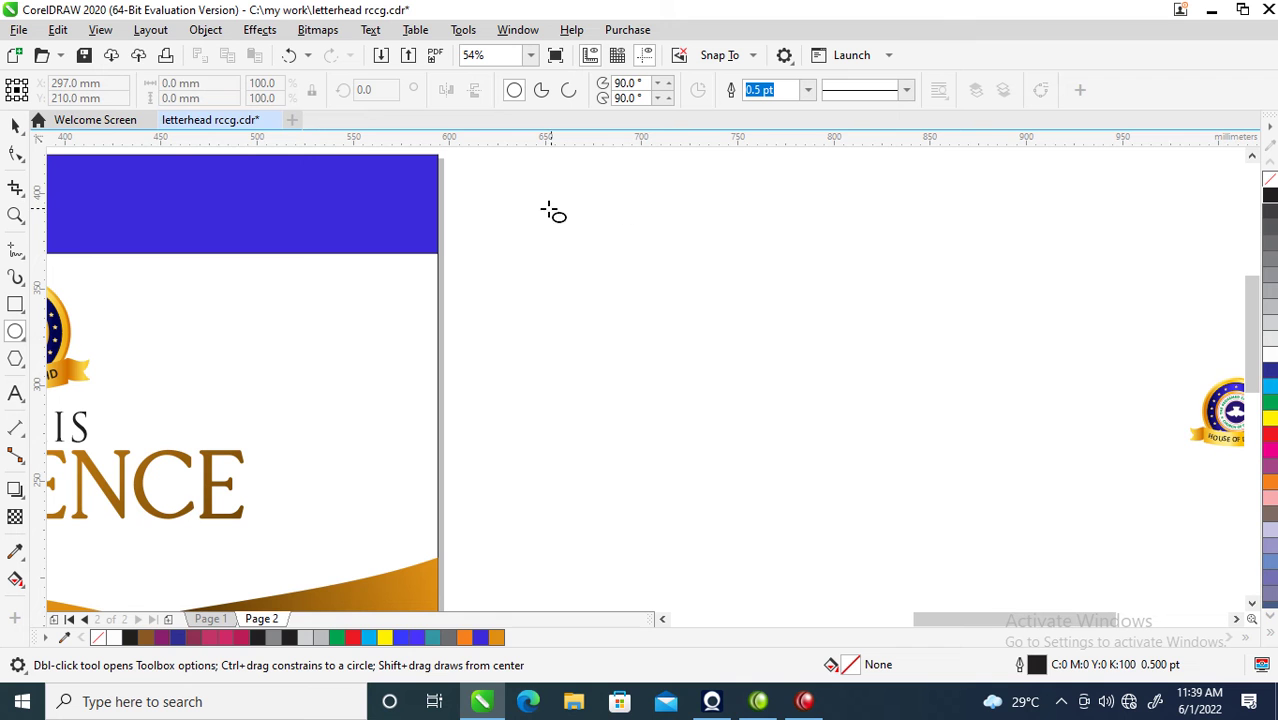
left_click_drag(525, 207, 750, 424)
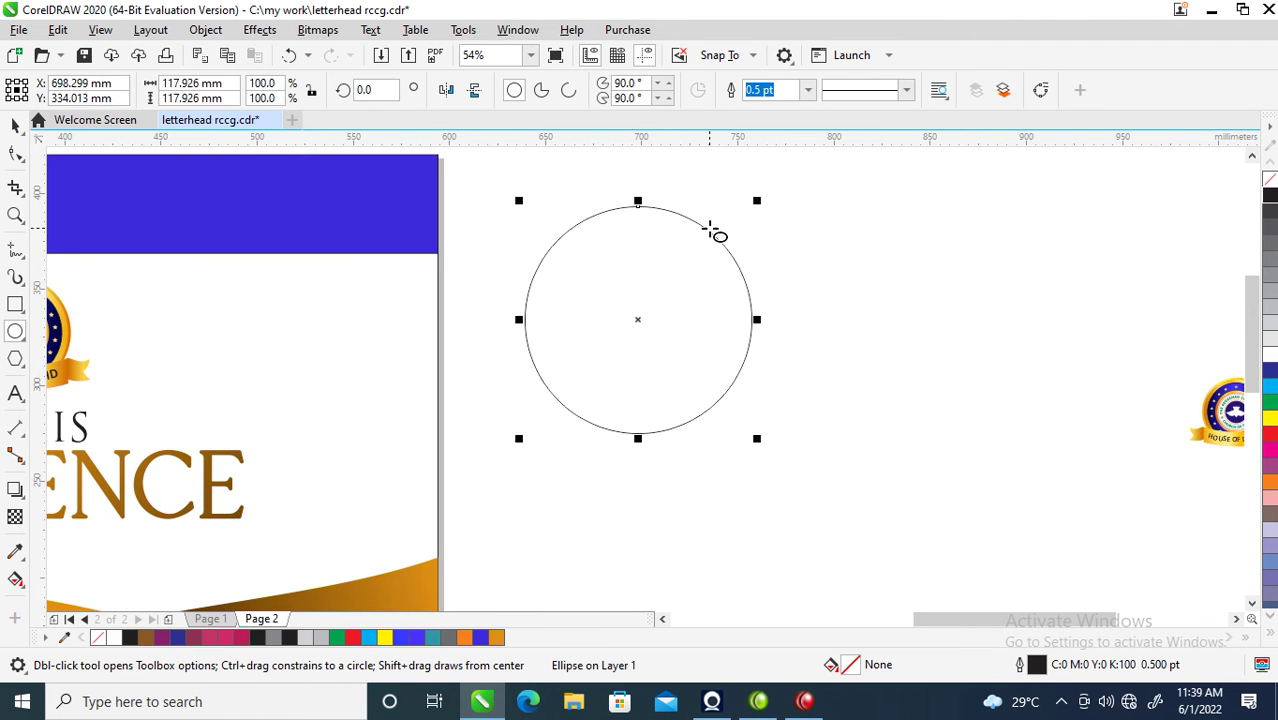
key("space")
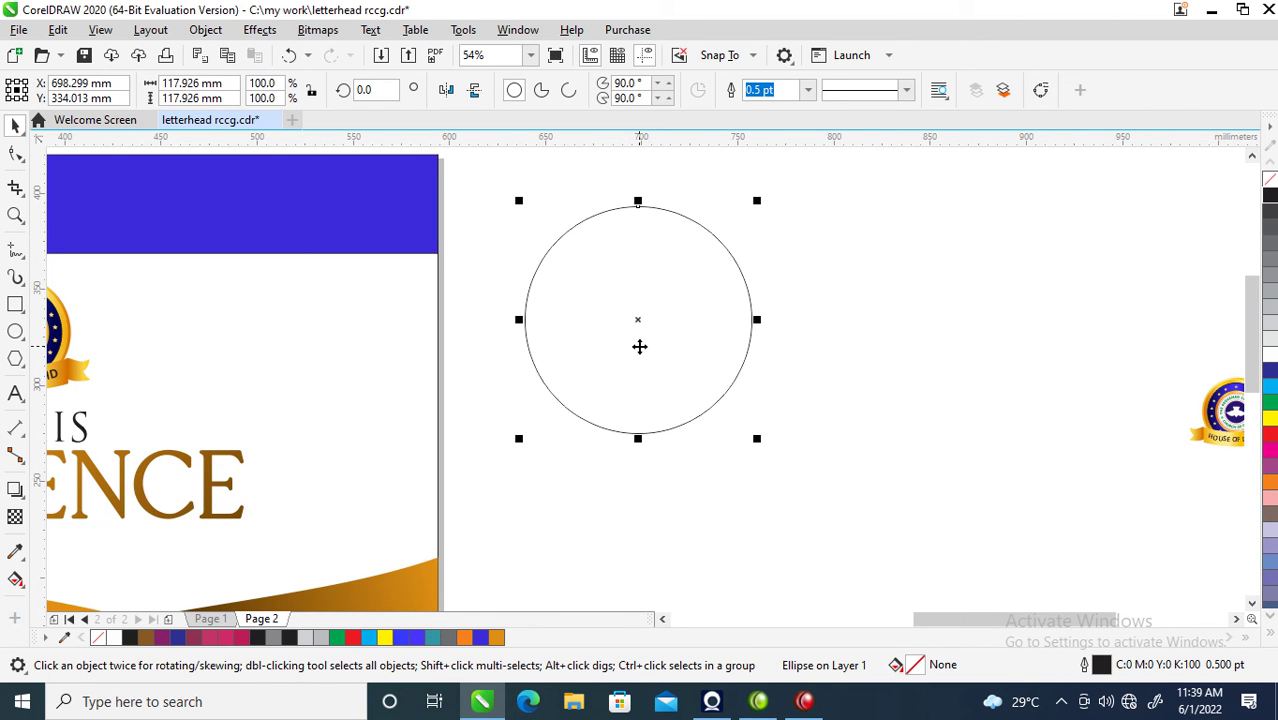
key("F12")
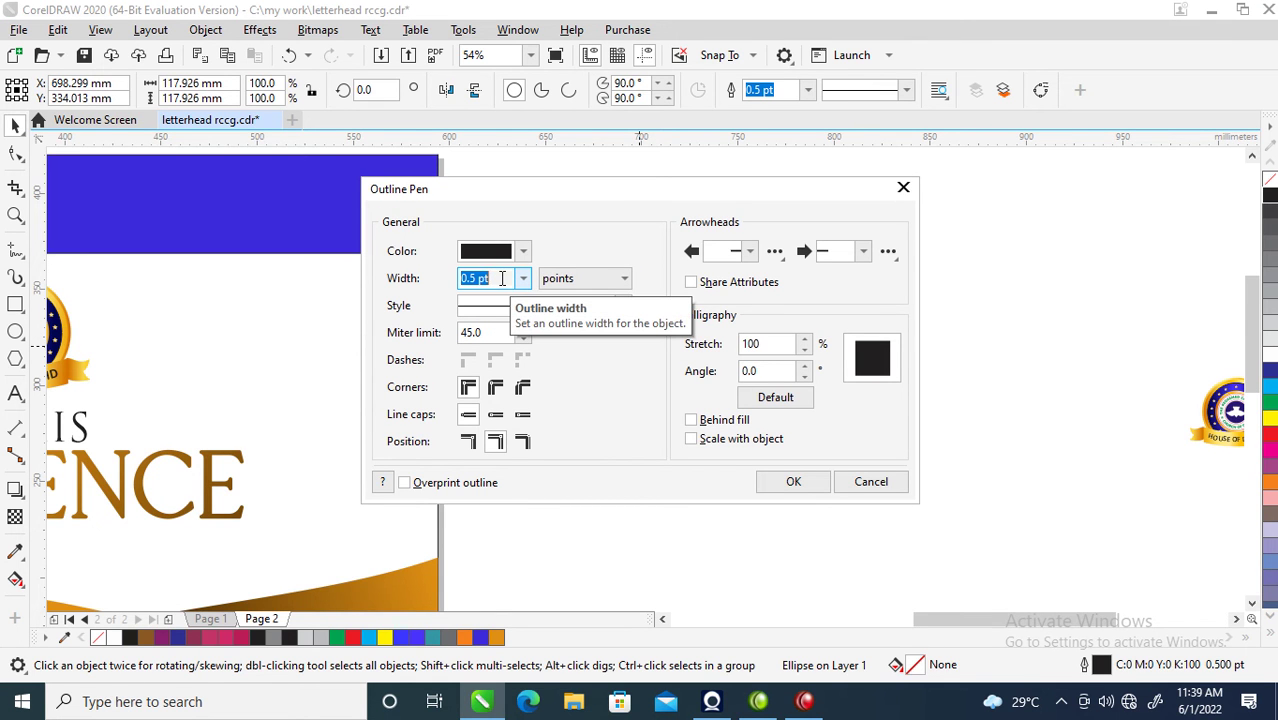
type("6")
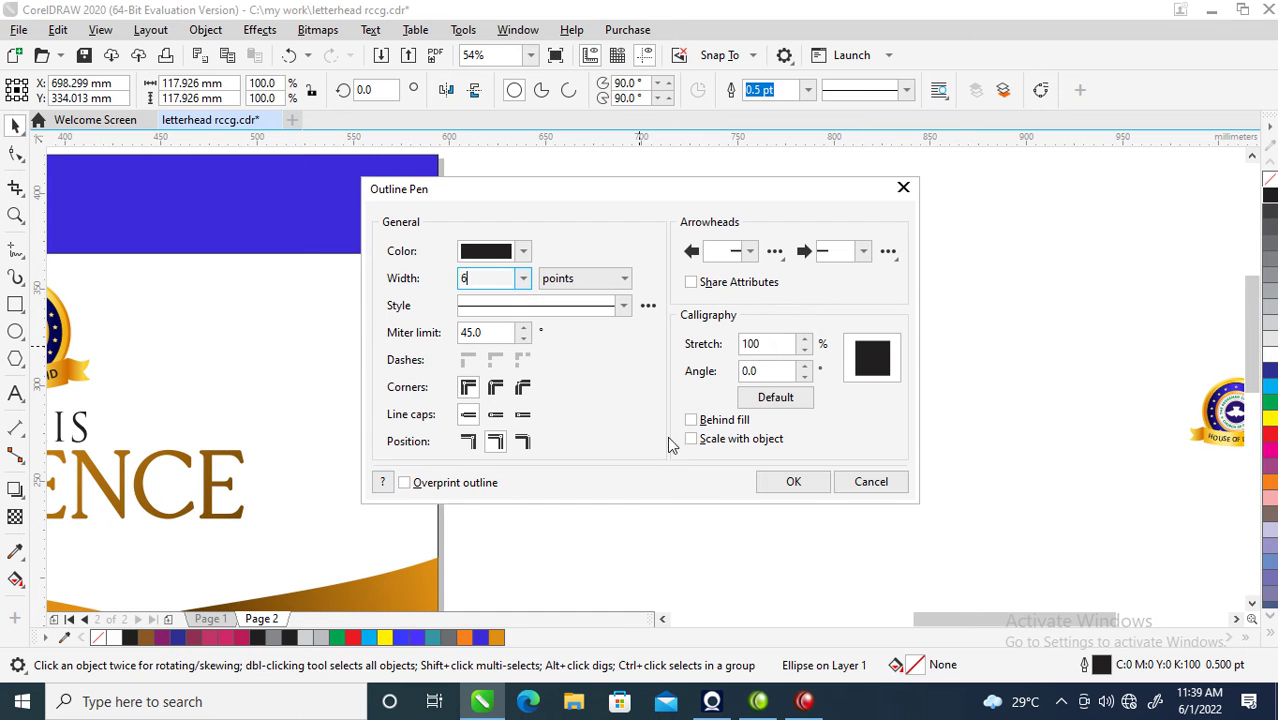
left_click(815, 482)
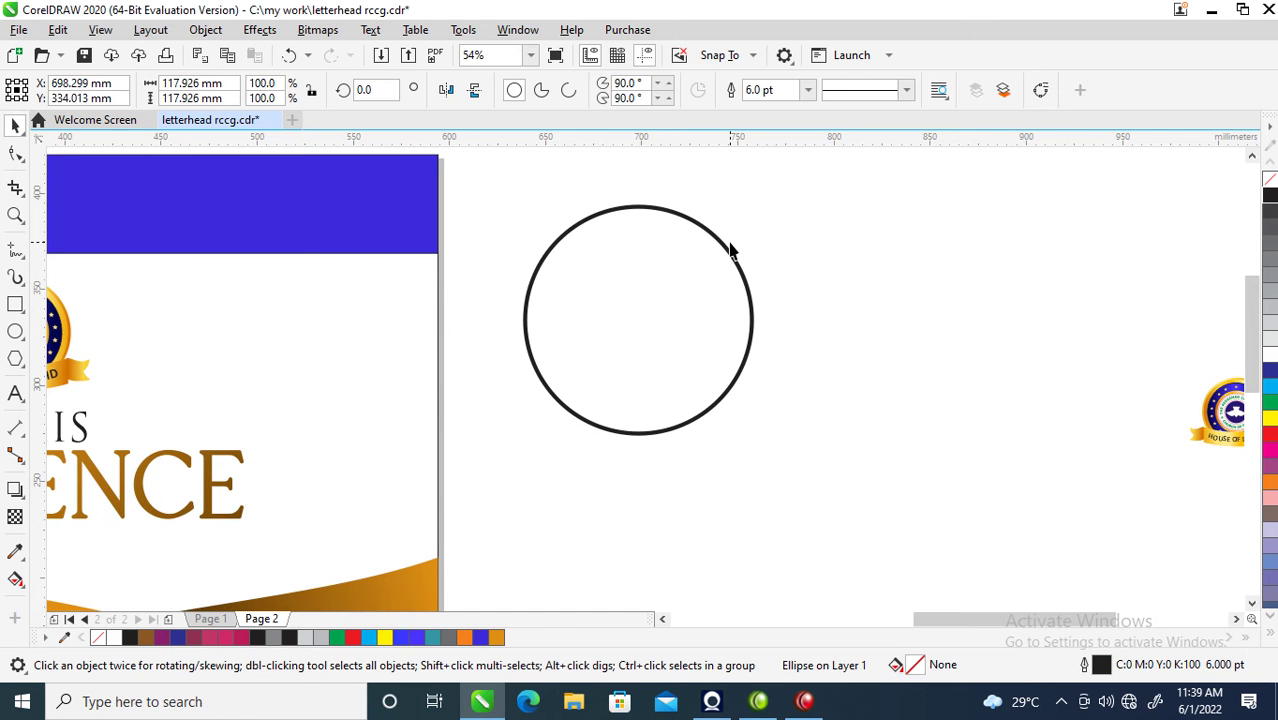
- Make three smaller concentric copies of the circle, the innermost about 43 mm across, and fill all four circles white
left_click(744, 232)
left_click(719, 239)
left_click_drag(756, 200, 697, 277)
right_click(732, 230)
key("Escape")
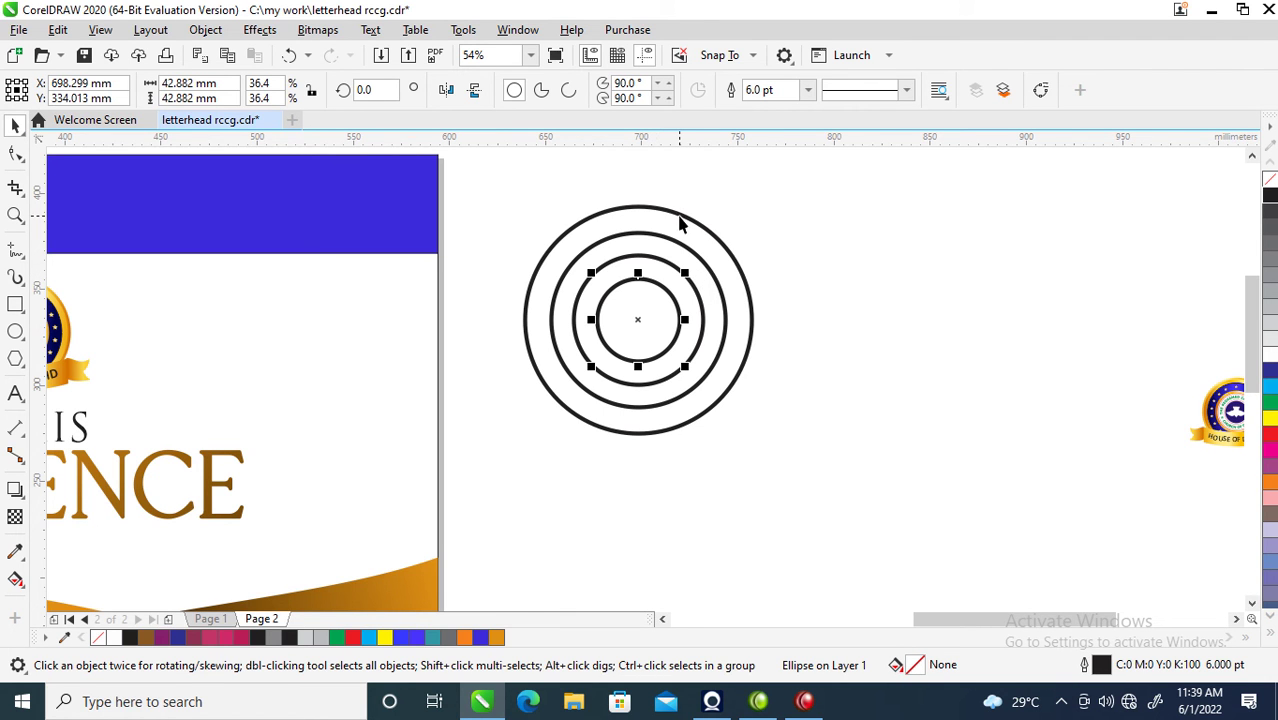
left_click_drag(787, 181, 472, 490)
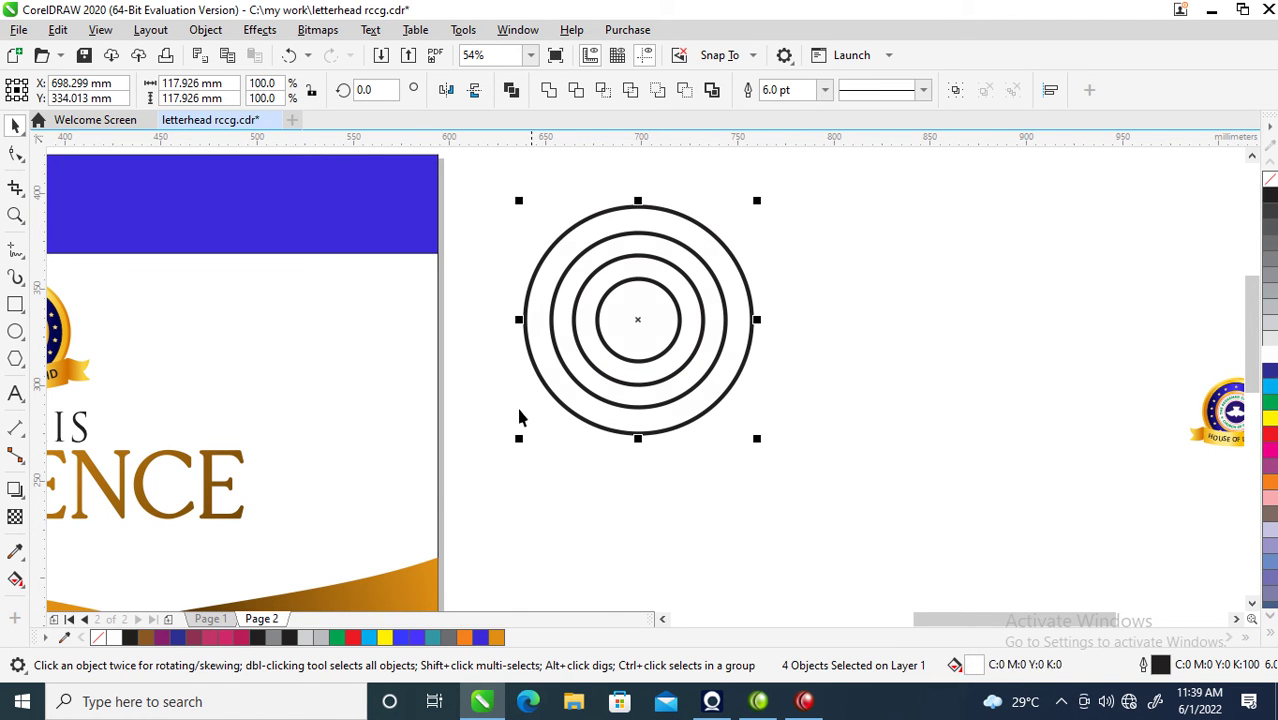
left_click(670, 334)
left_click(648, 317)
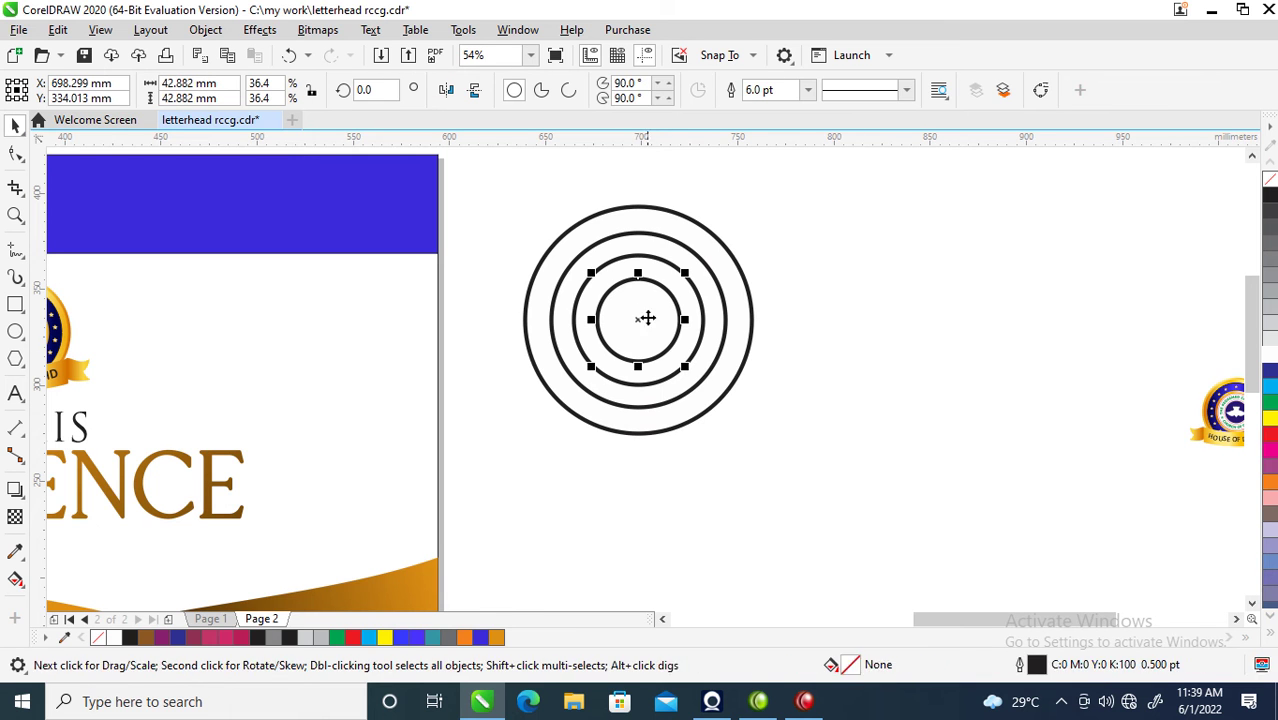
left_click(669, 221, "shift")
key("ctrl+l")
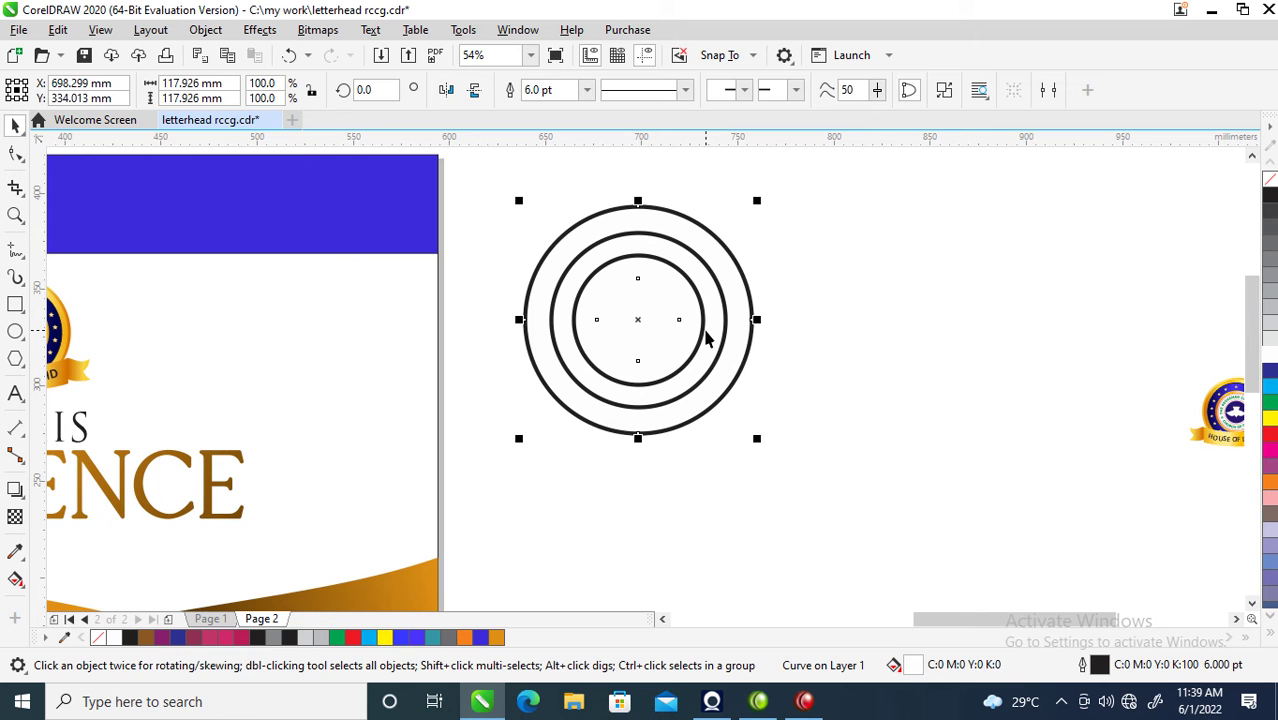
key("ctrl+z")
- Trim the outermost circle with the innermost one and delete the innermost circle, leaving an open centre
left_click(893, 234)
left_click(662, 228)
left_click(634, 205, "shift")
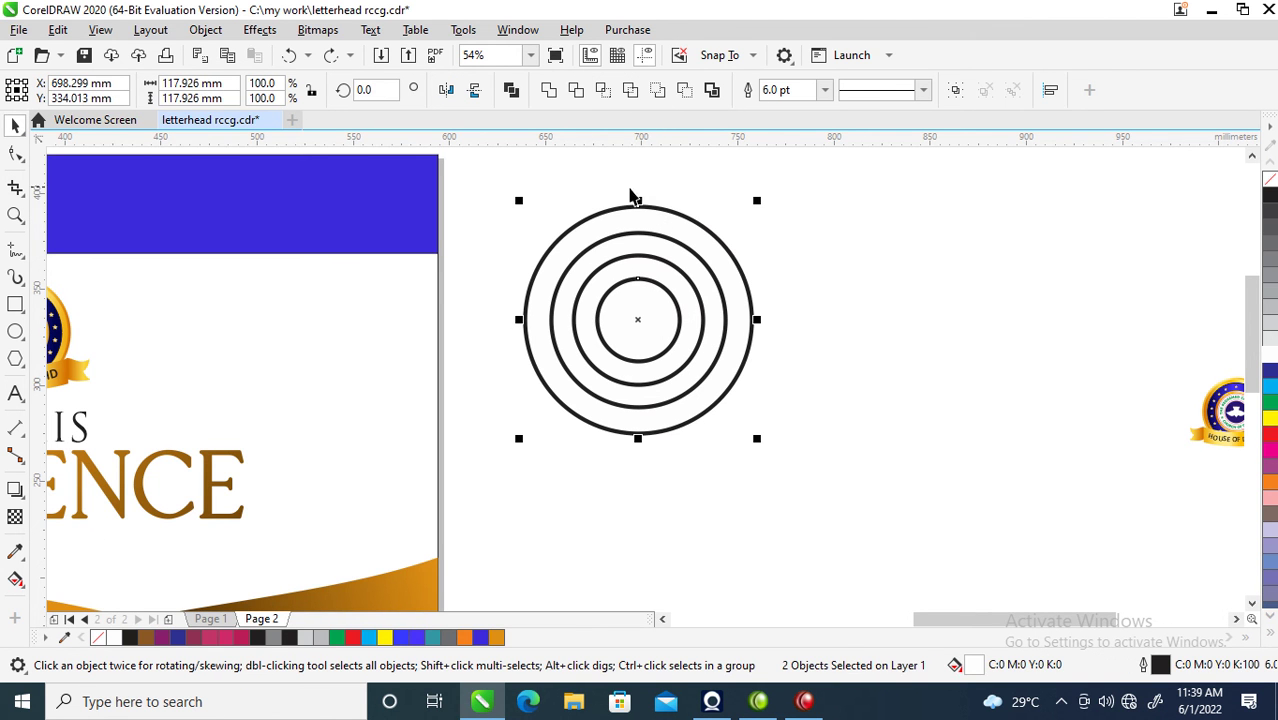
left_click(578, 92)
left_click(644, 316)
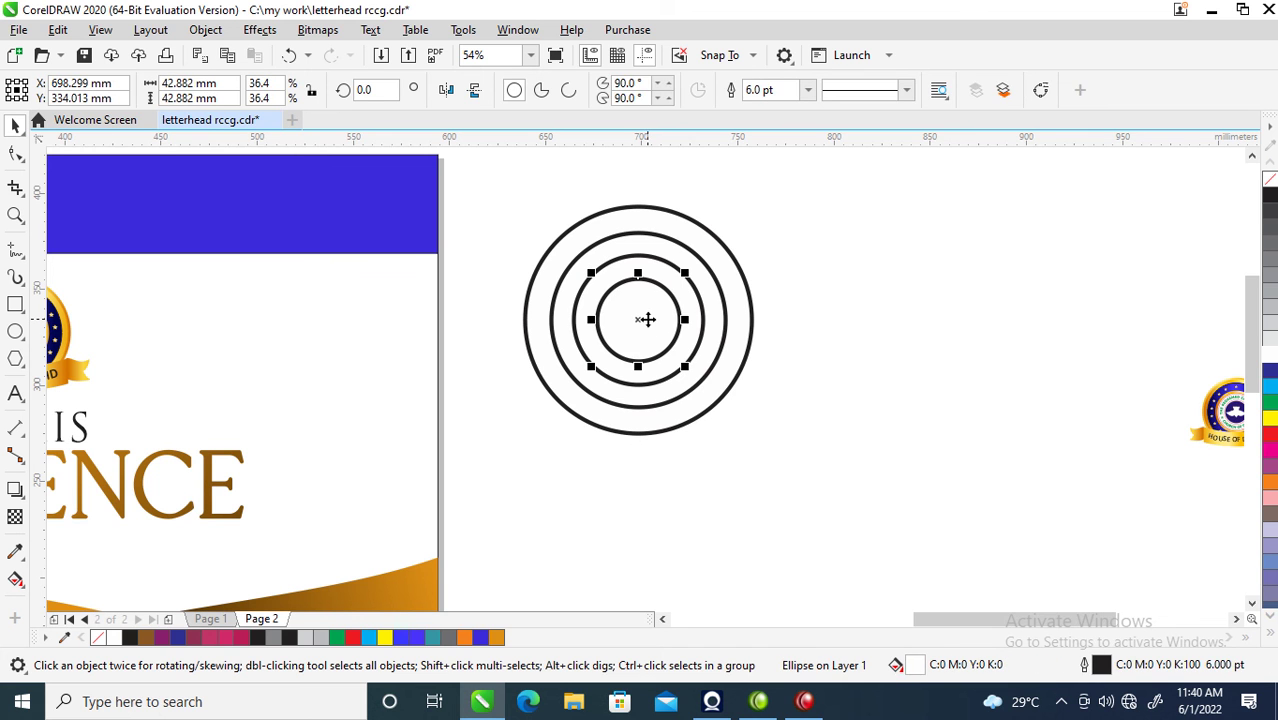
key("Delete")
- Remove the fill from the two inner circles and group them with the outer ring
left_click(673, 264)
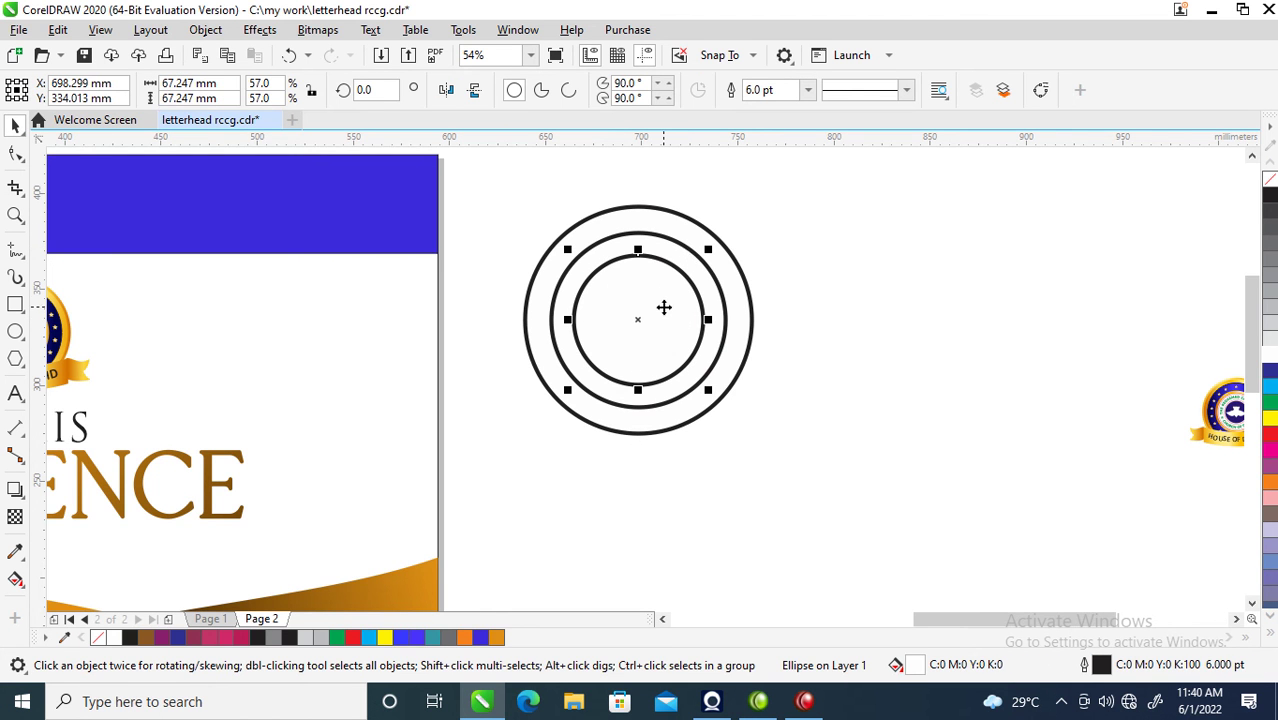
left_click(682, 248, "shift")
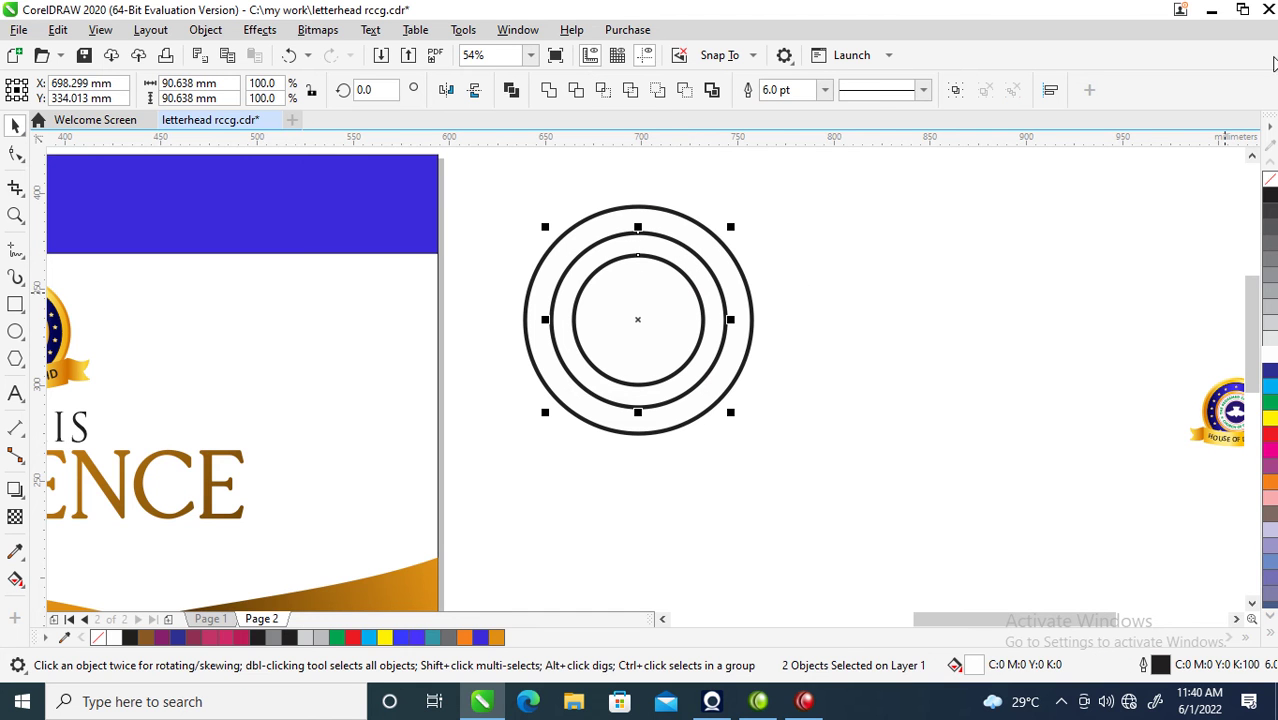
left_click(1270, 178)
left_click_drag(821, 180, 460, 512)
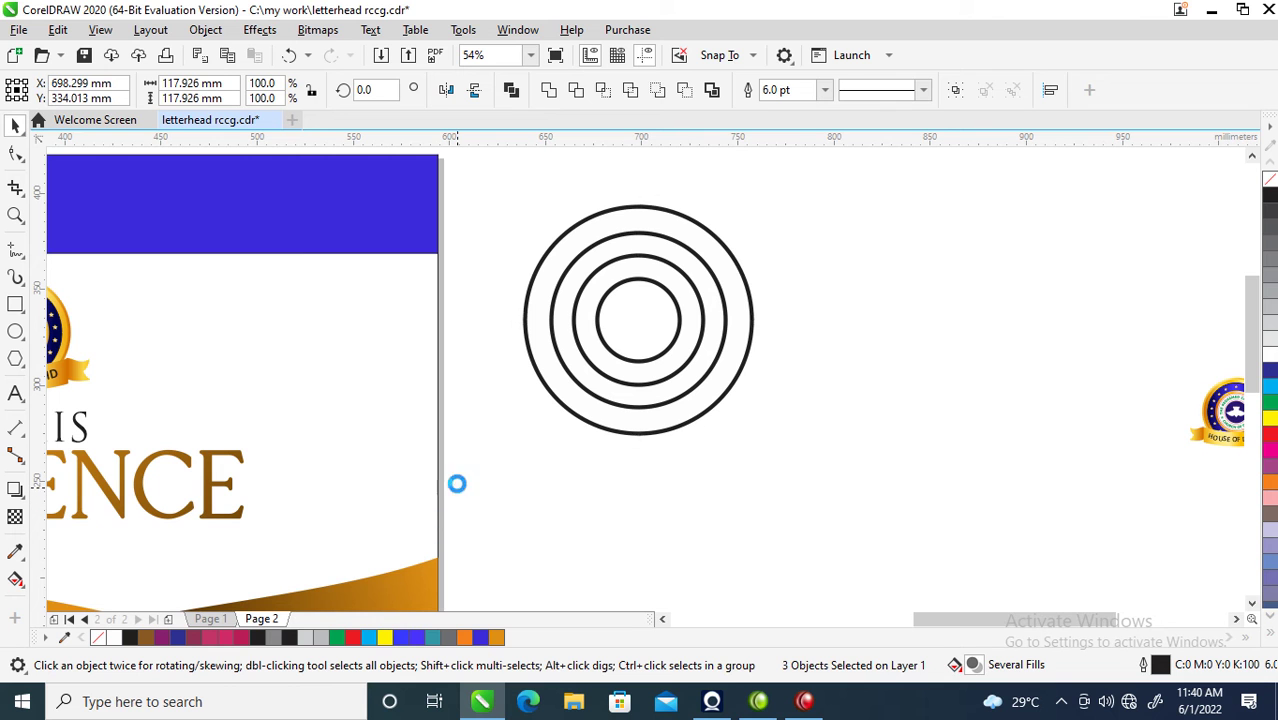
key("ctrl+g")
- Duplicate the ring group repeatedly into an overlapping cluster of eleven groups beside the page
left_click_drag(722, 294, 811, 446)
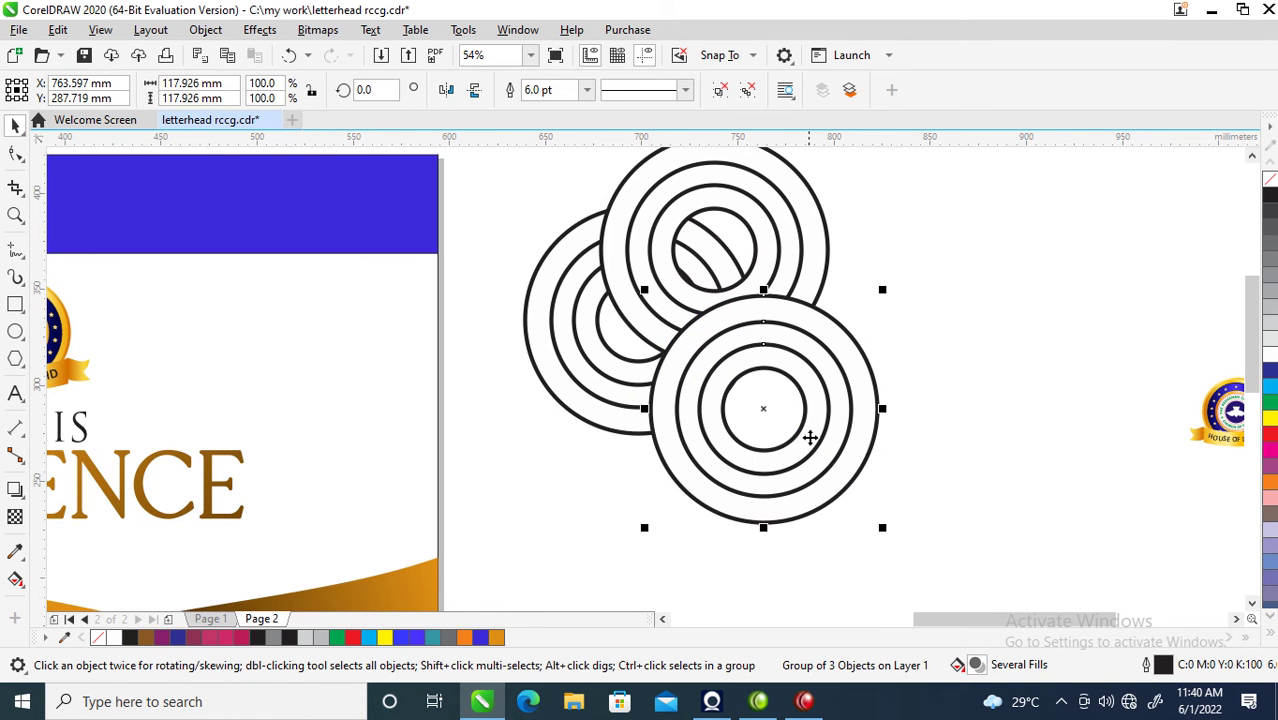
scroll(770, 362, "down", 2)
left_click_drag(802, 397, 825, 491)
- Move the whole ring cluster over the page artwork and convert it to a 300 dpi CMYK bitmap
left_click_drag(627, 197, 975, 540)
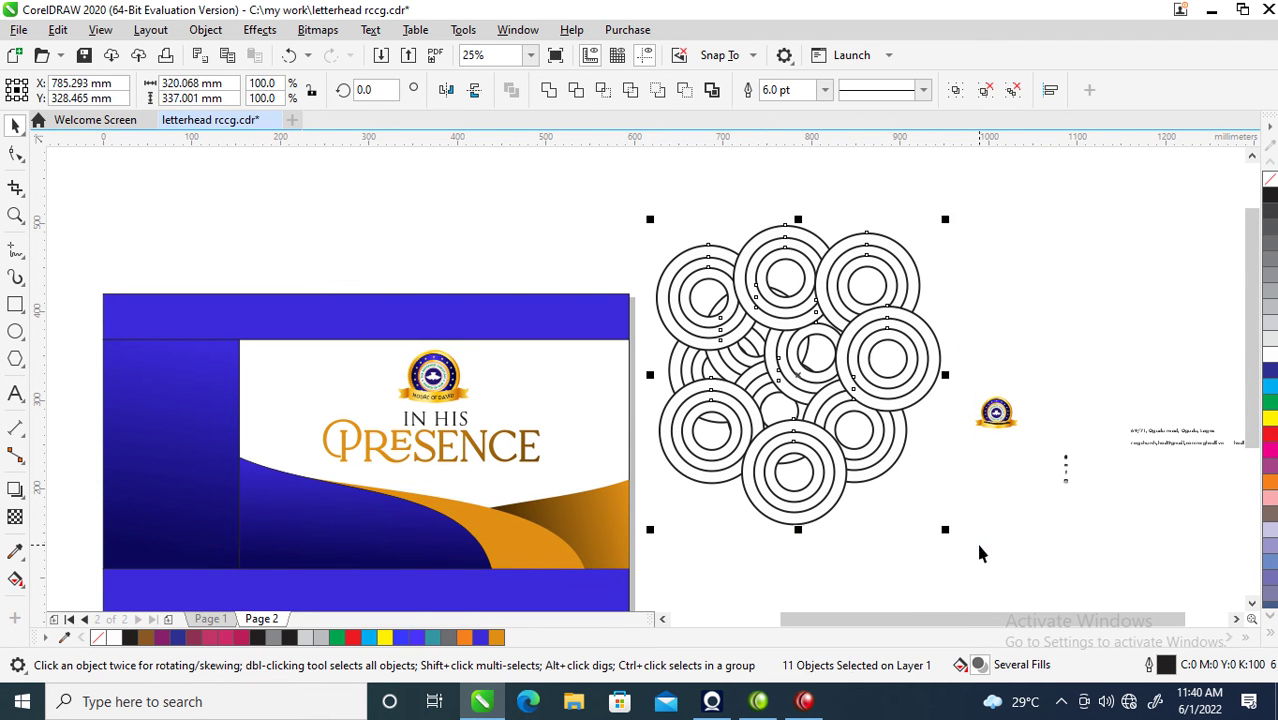
left_click_drag(860, 345, 497, 385)
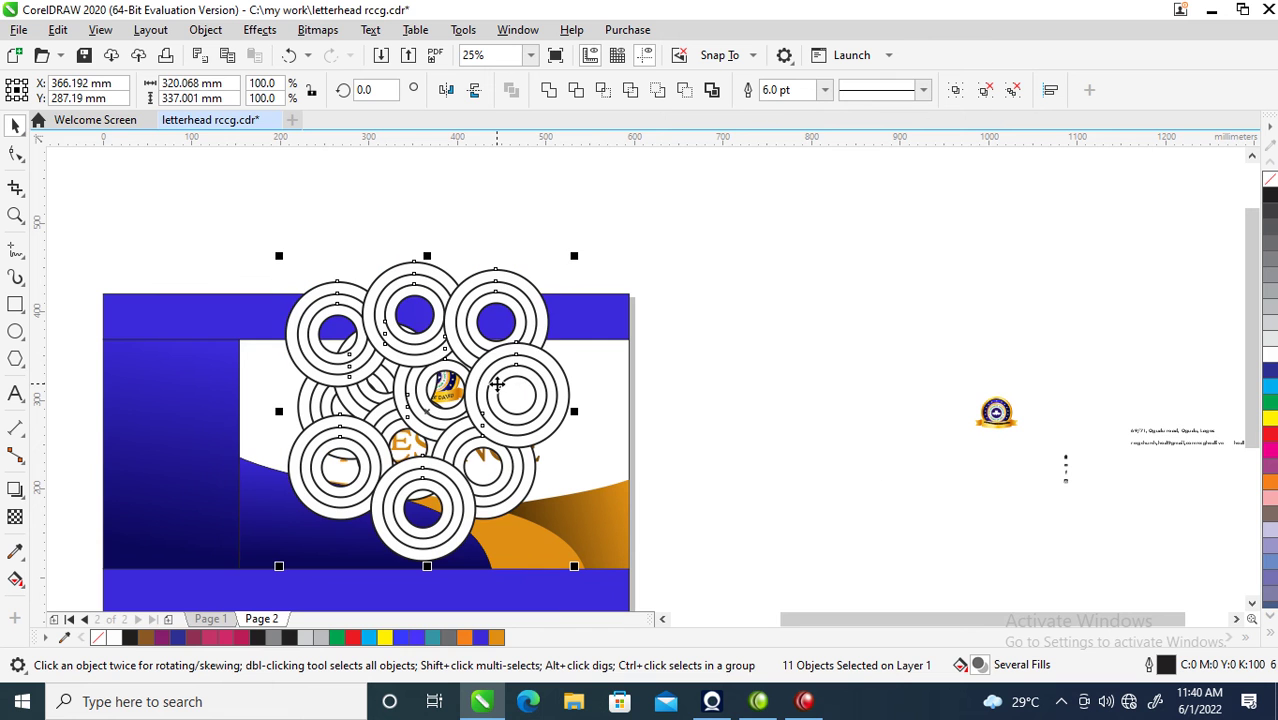
key("alt+b")
key("Return")
left_click(638, 447)
- Apply a uniform transparency of 90 to the ring pattern bitmap
left_click(15, 517)
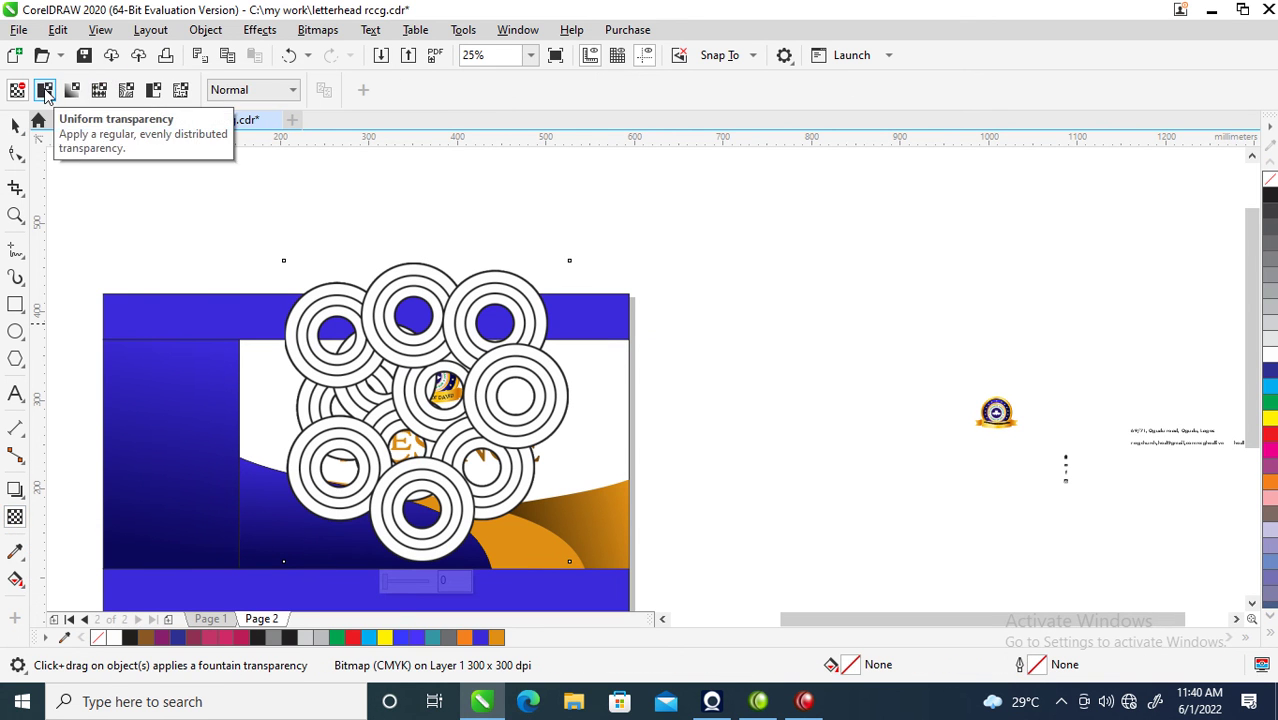
left_click(45, 90)
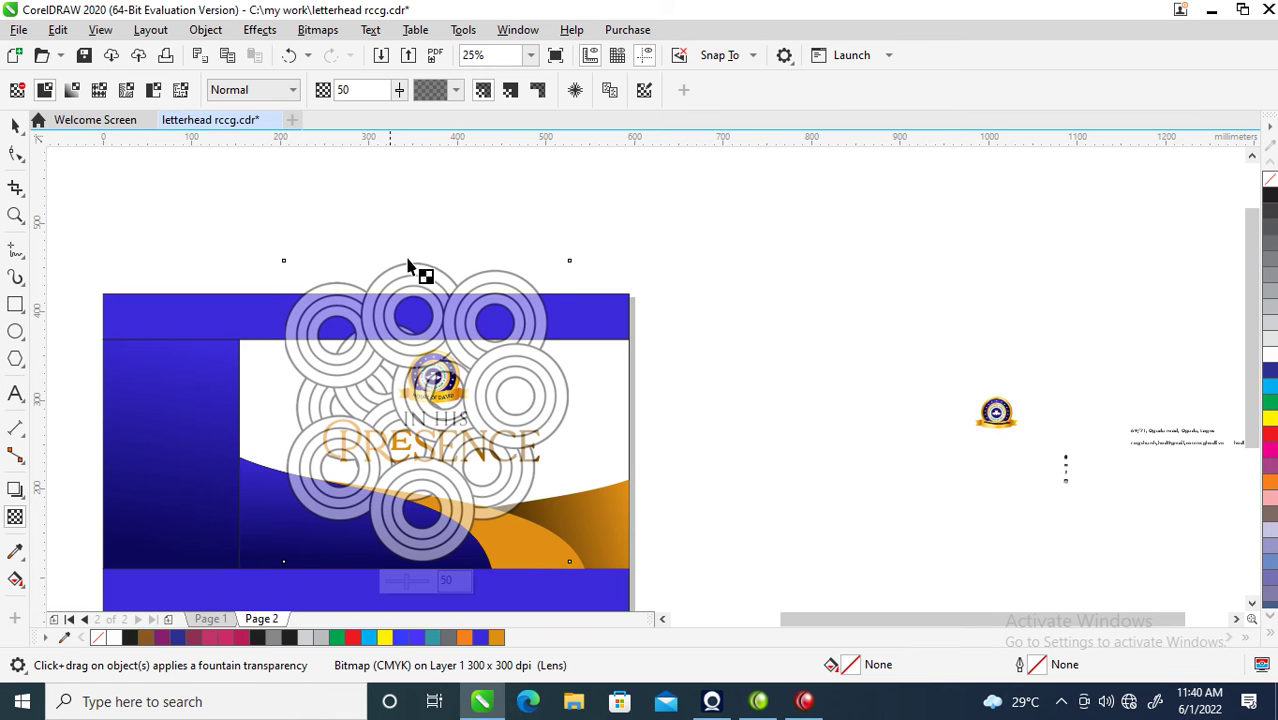
left_click_drag(399, 90, 431, 121)
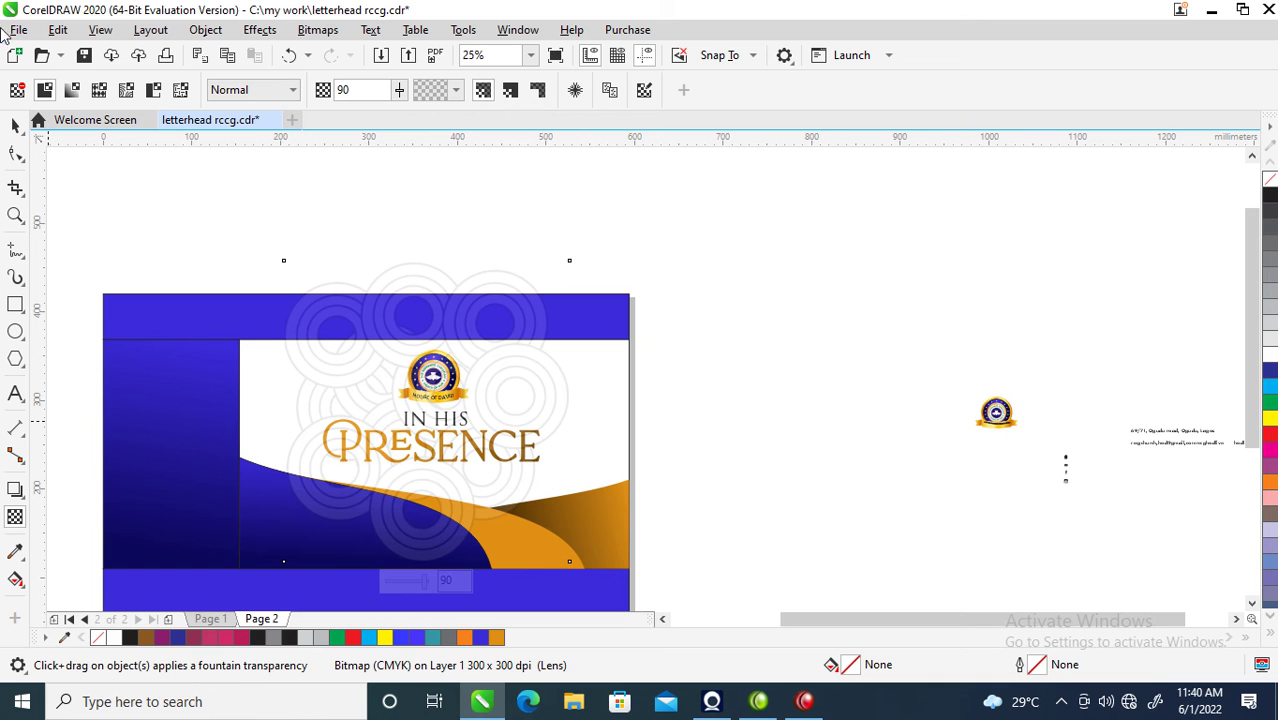
left_click(15, 125)
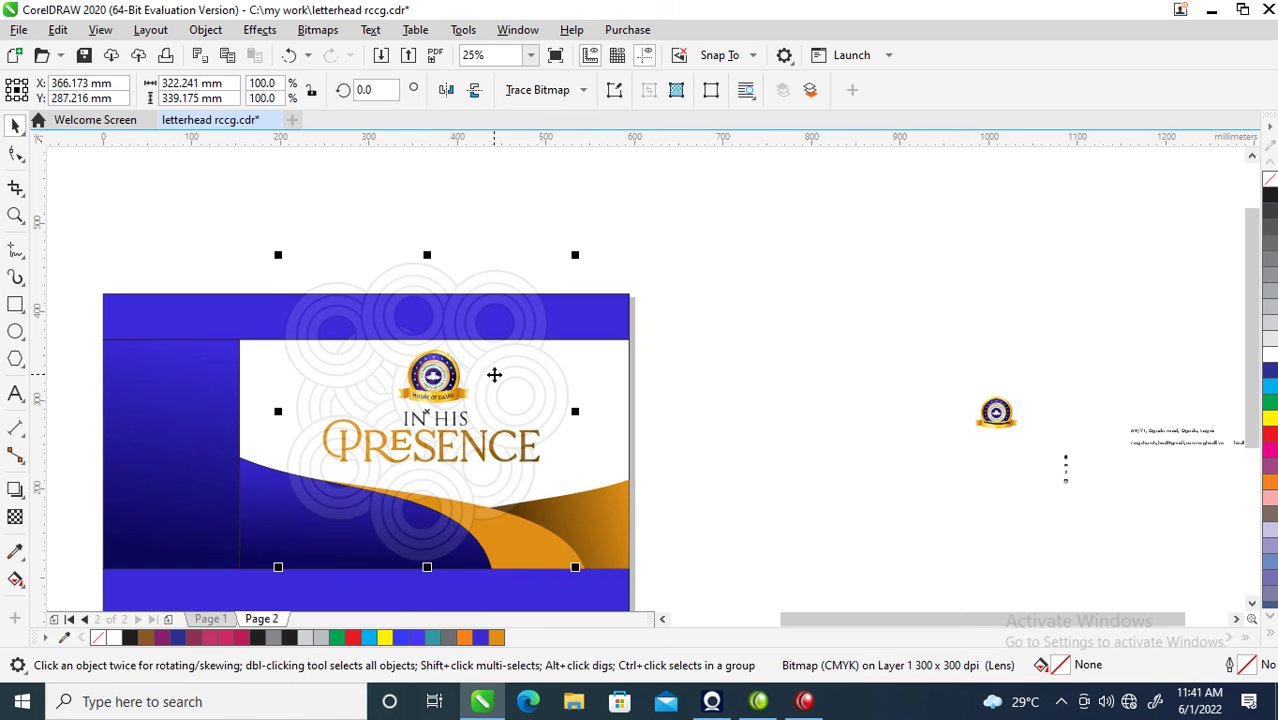
- Flatten the transparent ring pattern into a plain 300 dpi bitmap and PowerClip it inside the white panel
key("alt+b")
key("Escape")
mouse_move(551, 380)
left_mouse_down()
mouse_move(1007, 334)
mouse_move(973, 323)
mouse_move(575, 388)
left_mouse_up()
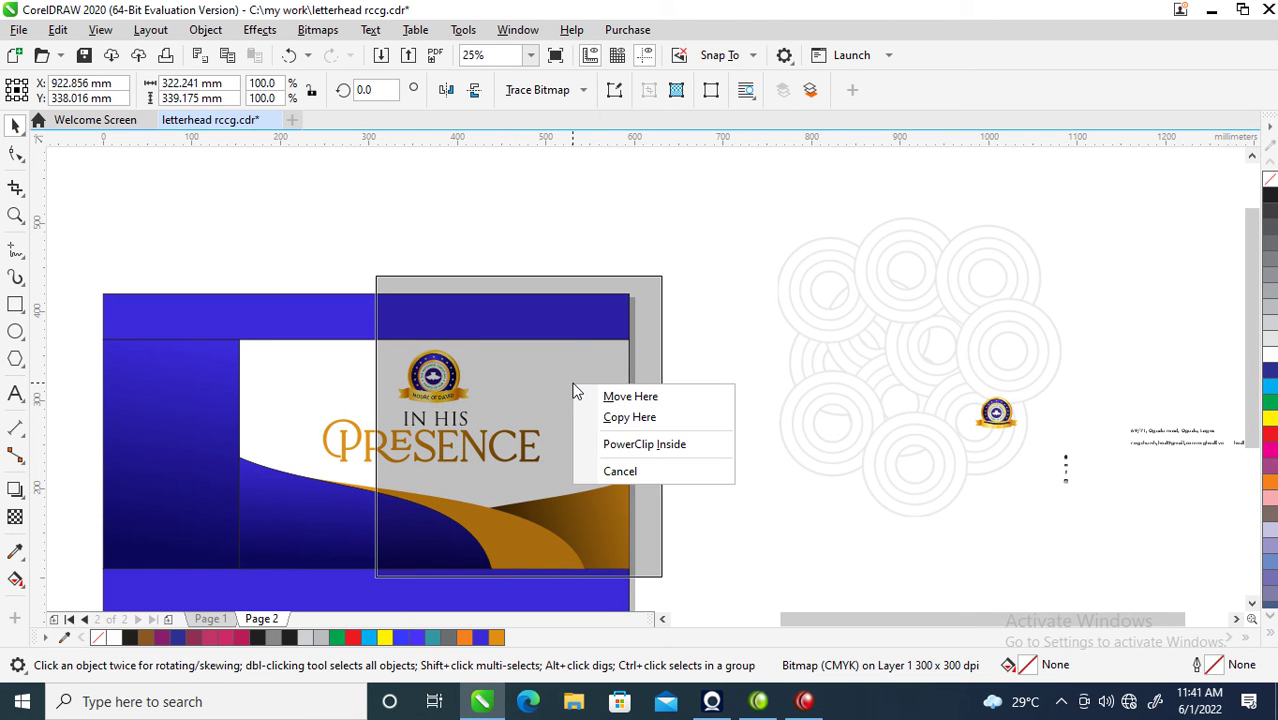
left_click(645, 444)
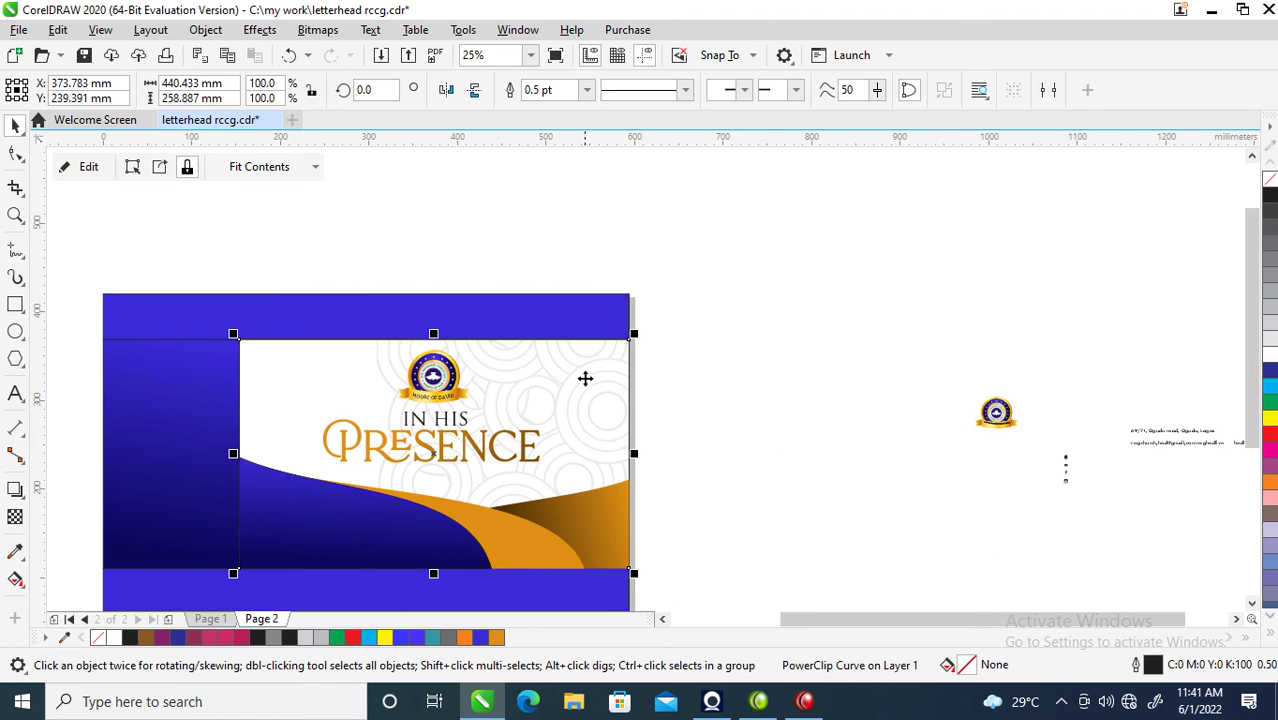
- Inside the PowerClip, enlarge the ring pattern to about 456 by 480 mm and position it to cover the white panel
left_click(590, 389)
left_click_drag(605, 391, 412, 393)
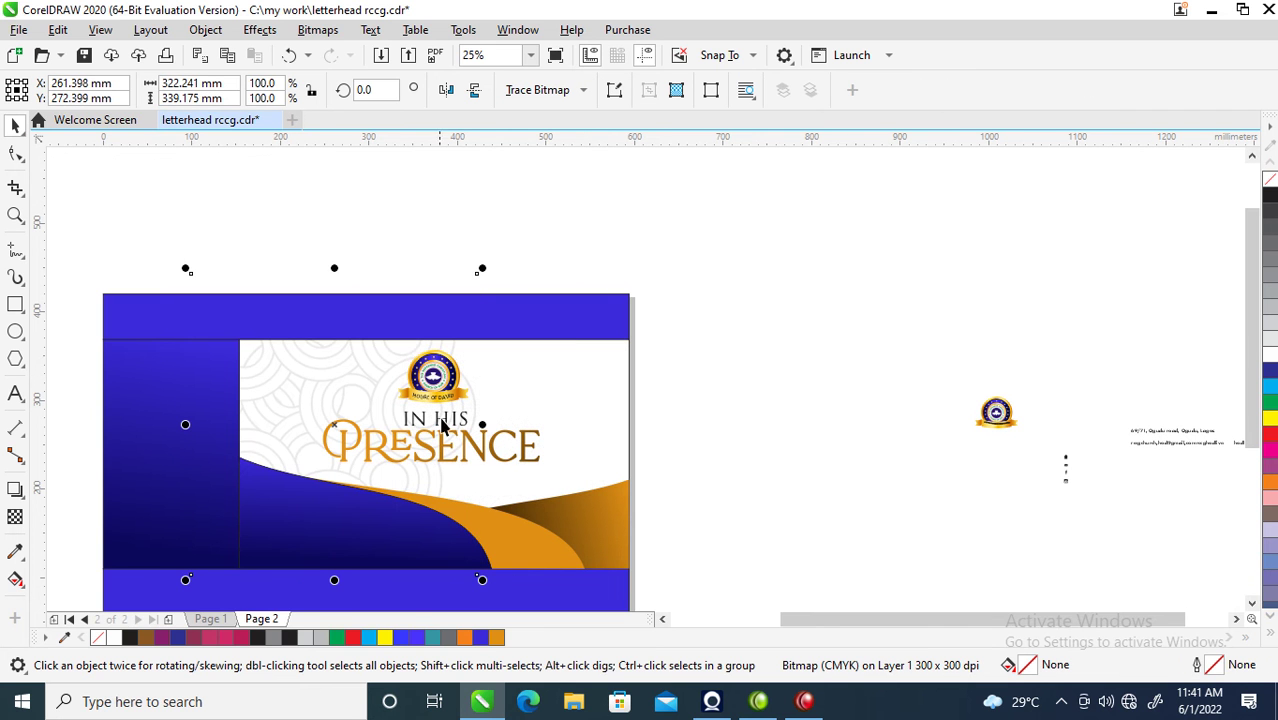
left_click_drag(371, 355, 366, 377)
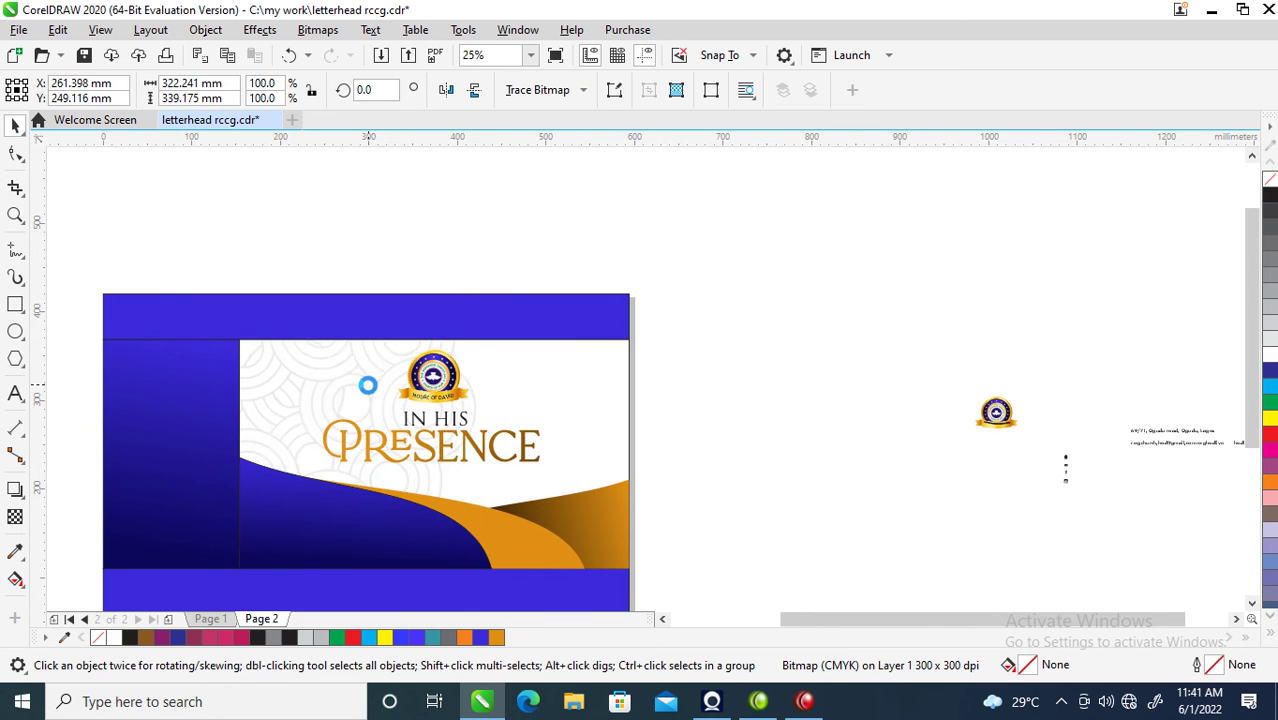
left_click_drag(485, 290, 600, 166)
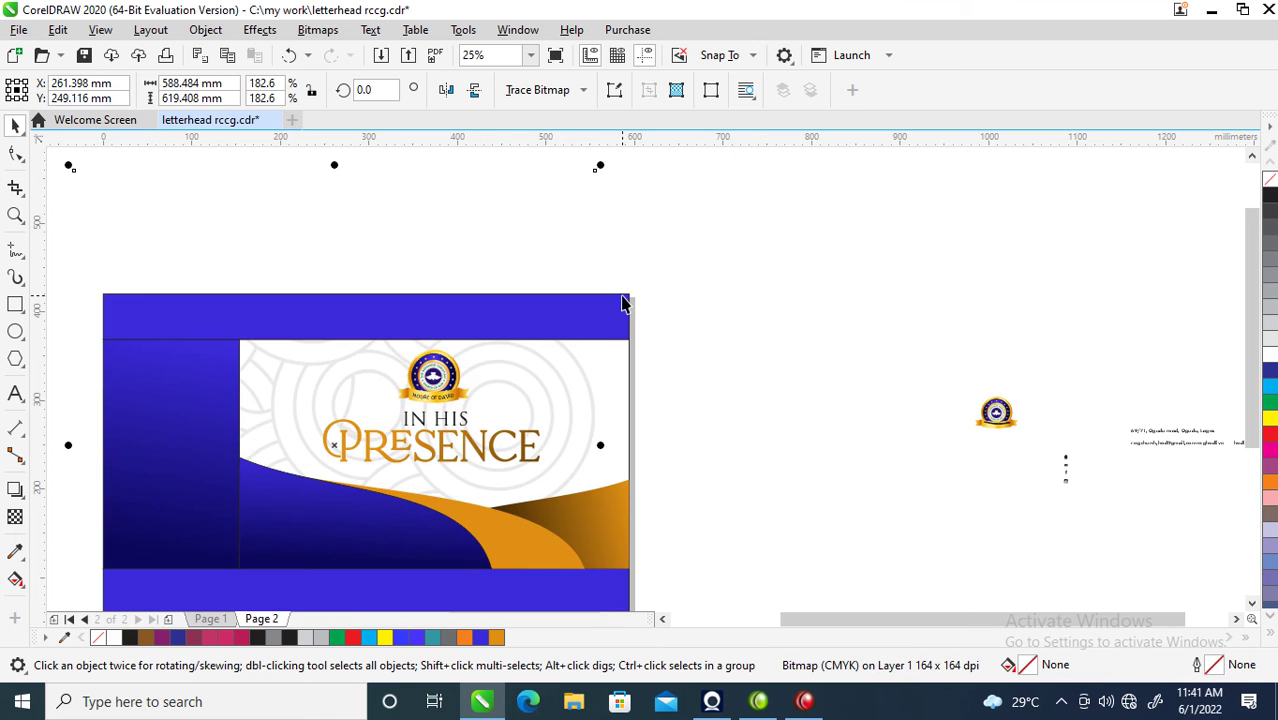
left_click_drag(573, 399, 659, 394)
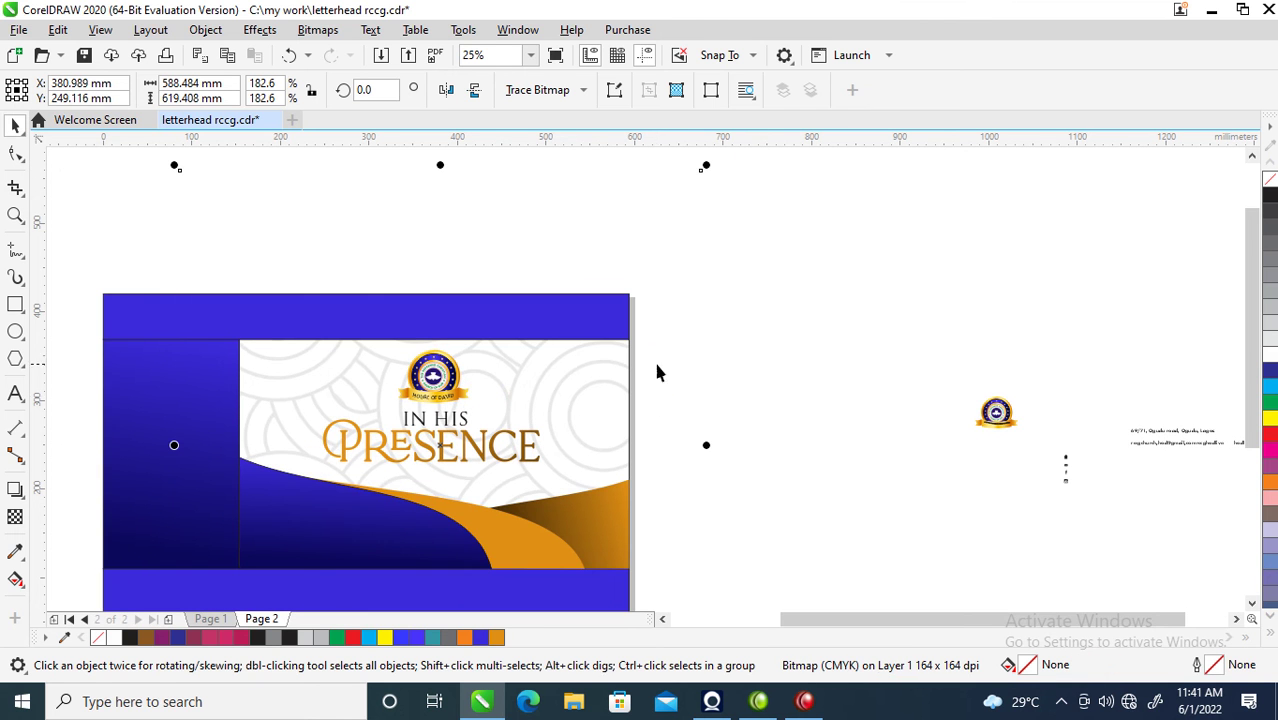
left_click_drag(706, 162, 710, 230)
left_click_drag(571, 414, 572, 380)
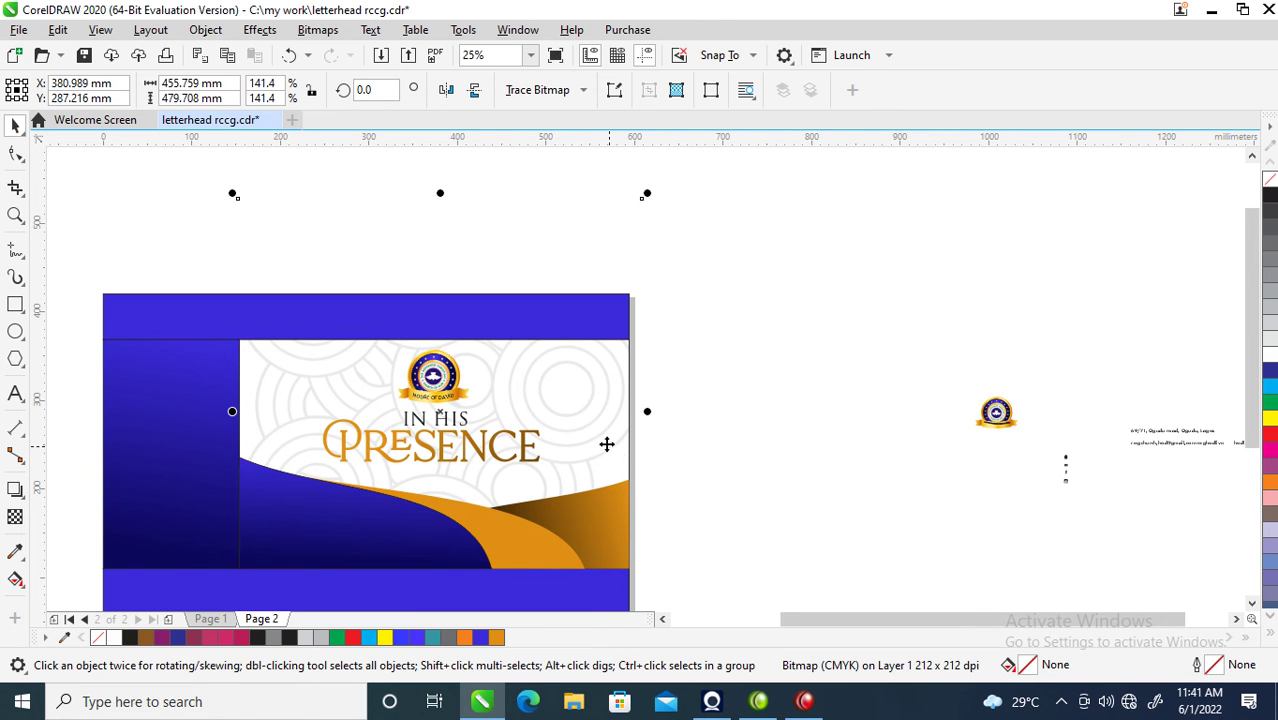
left_click(620, 448)
- Split the contact text after the e-mail address so the social handles start on a new line
scroll(653, 290, "down", 3)
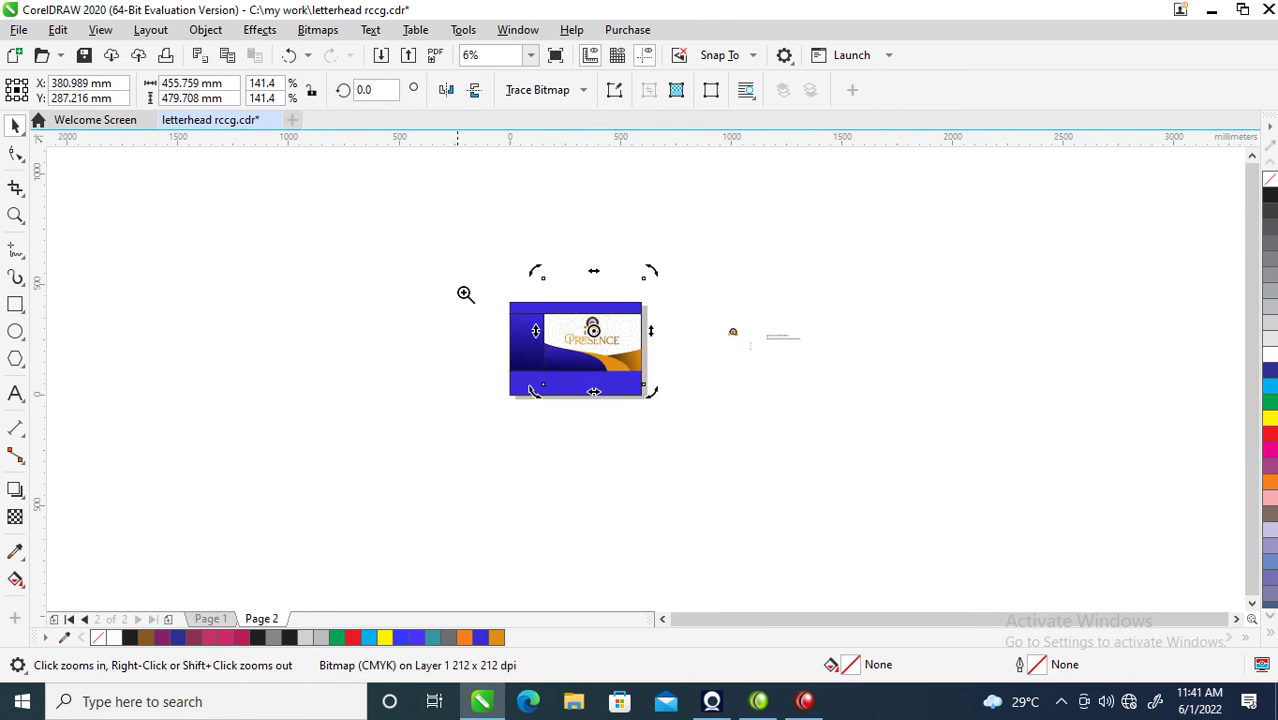
left_click_drag(491, 339, 816, 416)
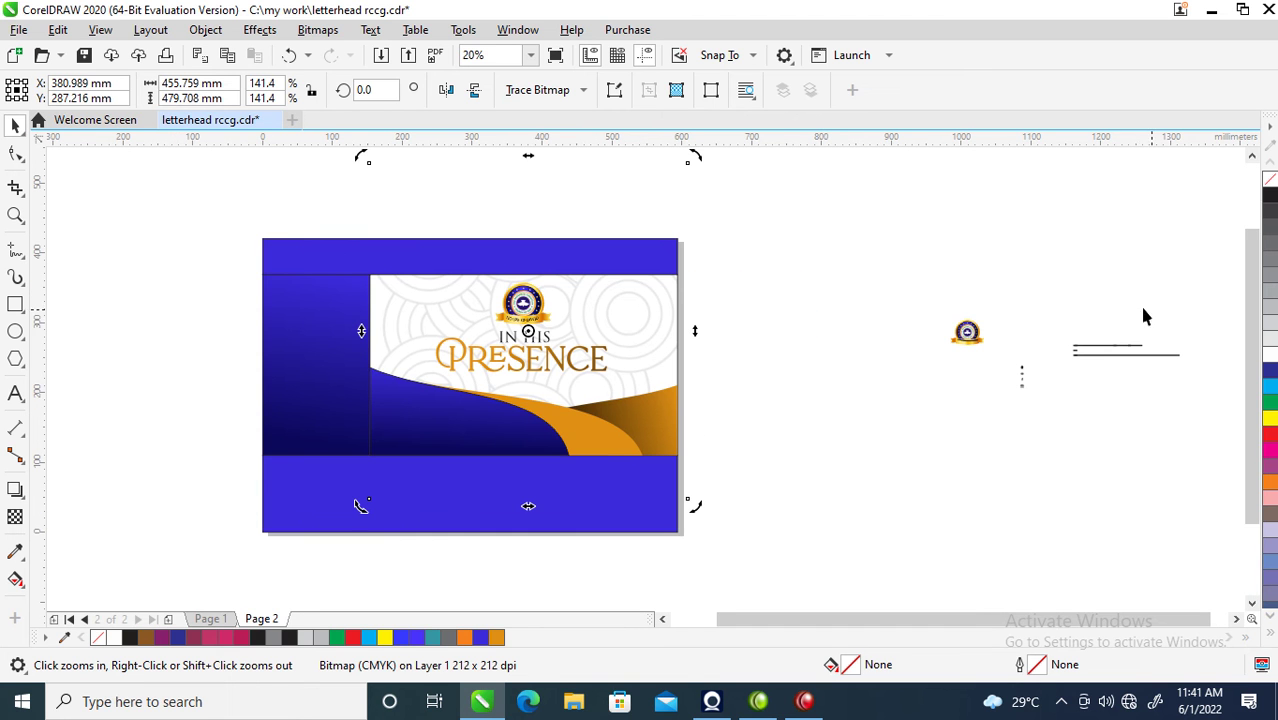
left_click_drag(1046, 311, 1195, 405)
key("z")
left_click_drag(1021, 294, 1181, 428)
left_click_drag(471, 274, 1004, 477)
key("Escape")
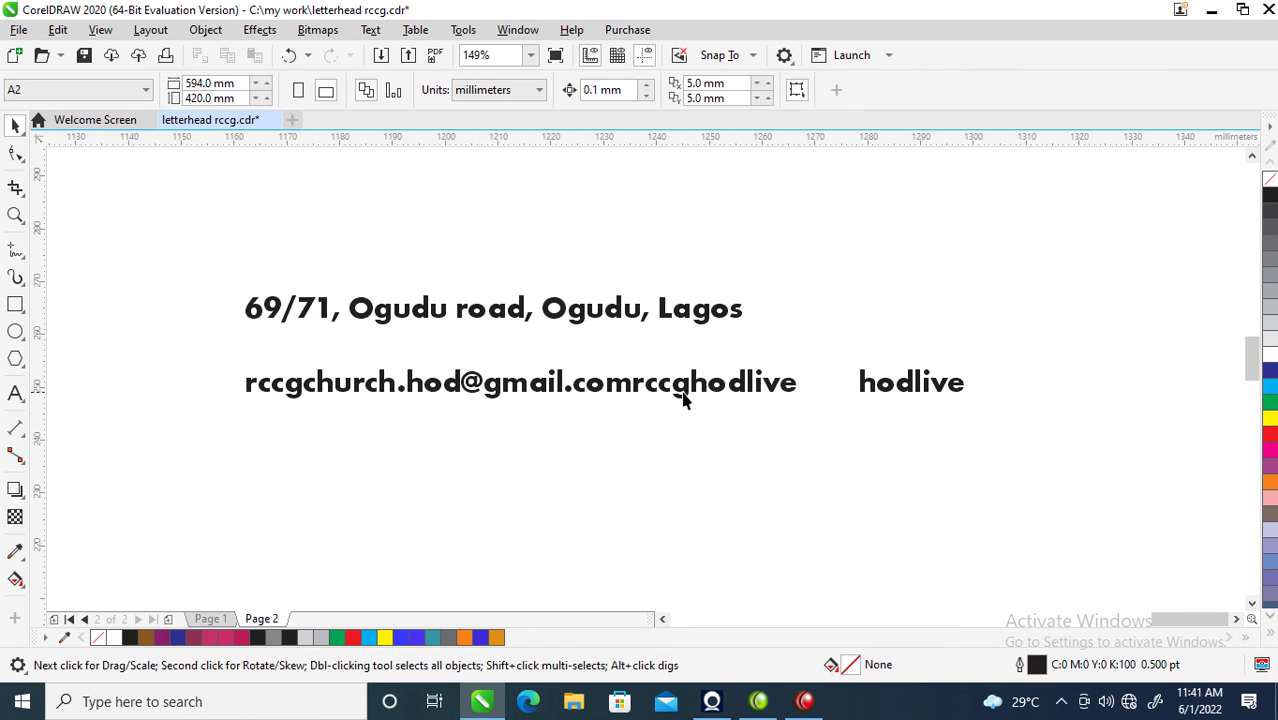
double_click(588, 396)
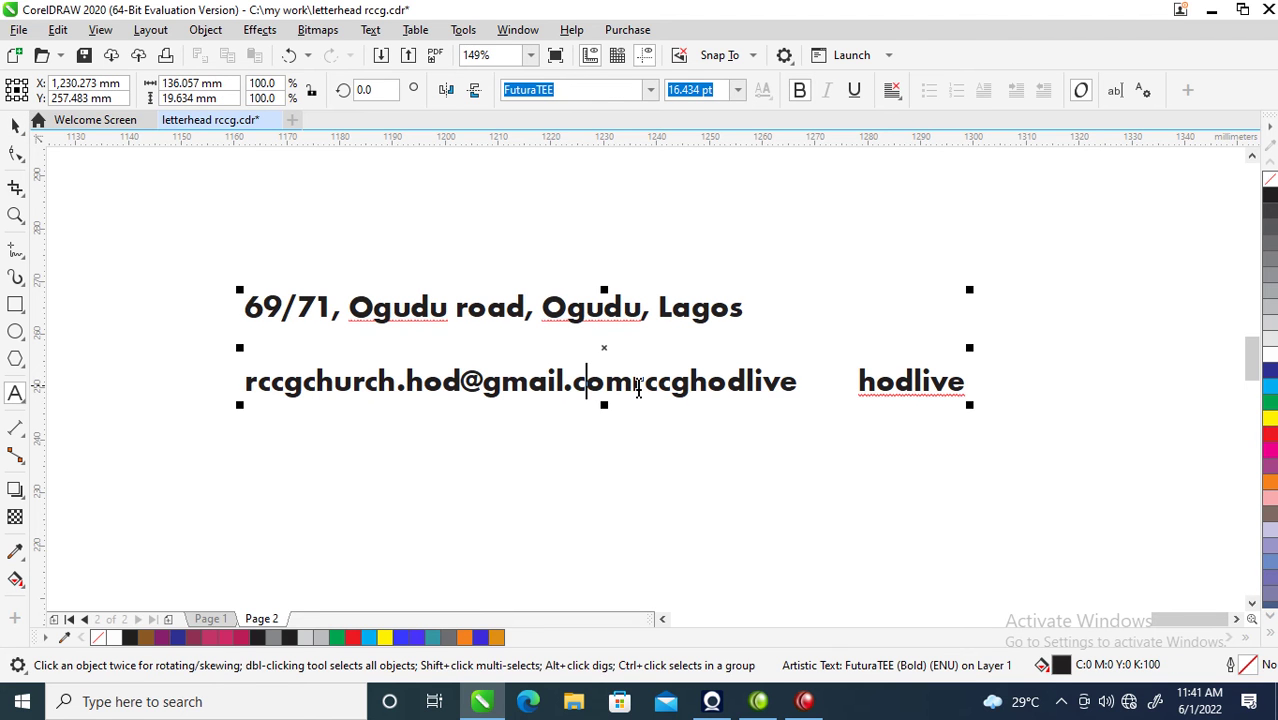
left_click(629, 381)
key("Return")
key("ctrl+z")
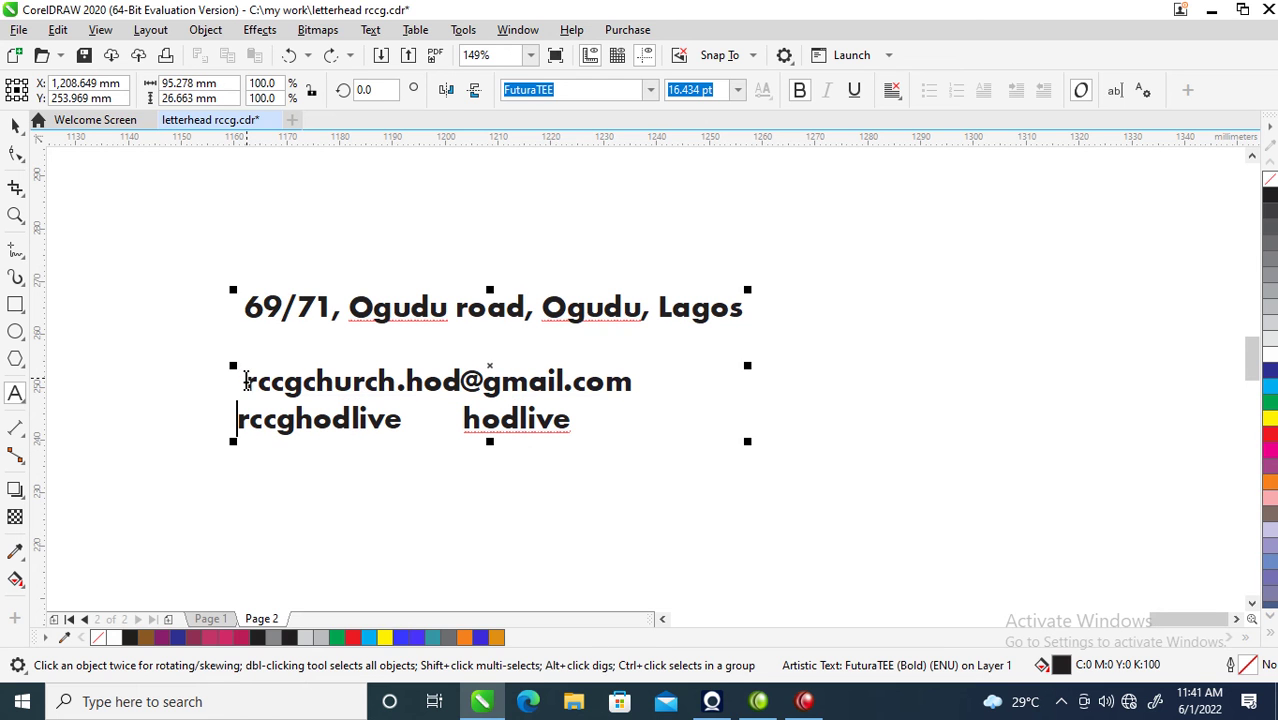
- Remove the blank line above the e-mail address and put the second social handle on its own line
left_click(244, 381)
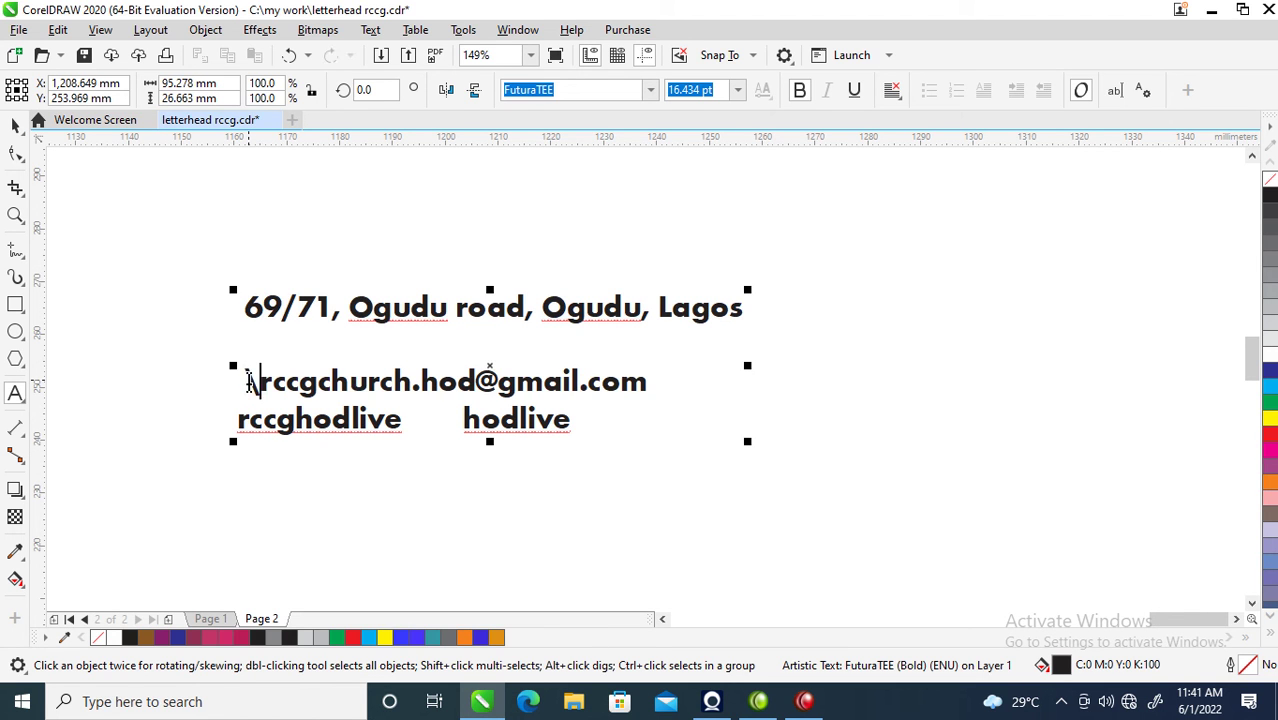
key("BackSpace")
key("BackSpace")
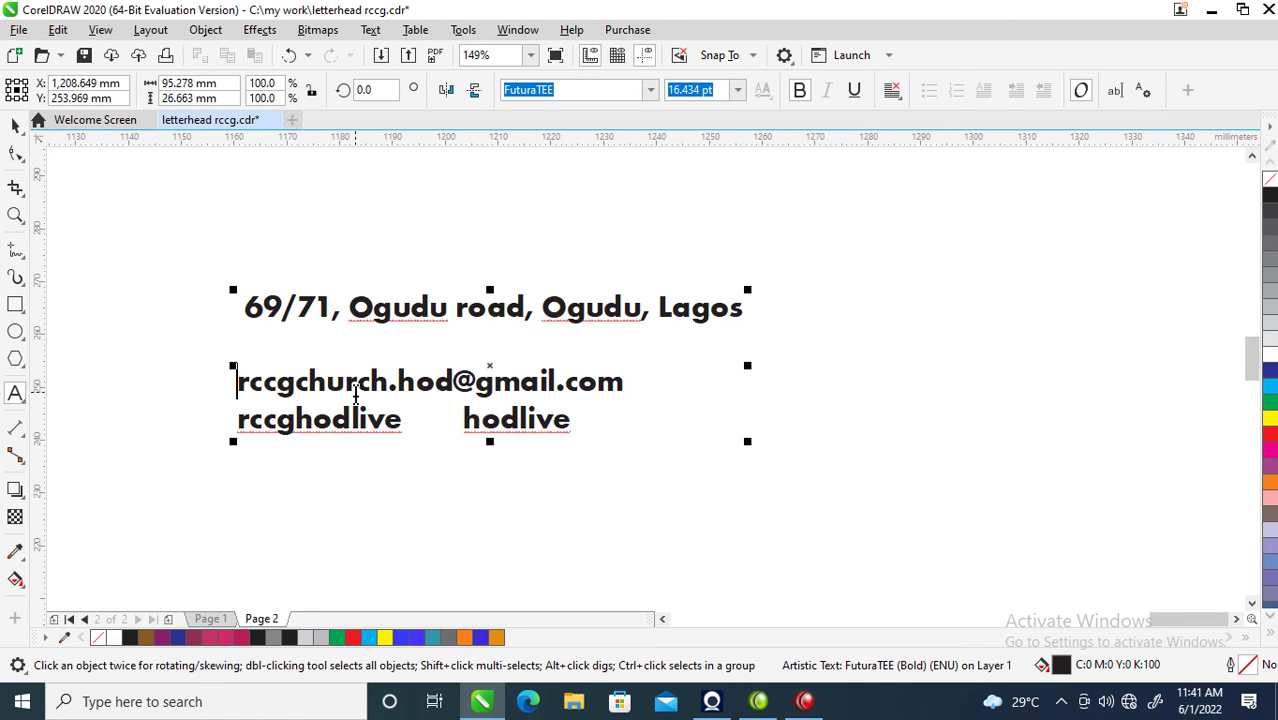
key("BackSpace")
left_click(464, 381)
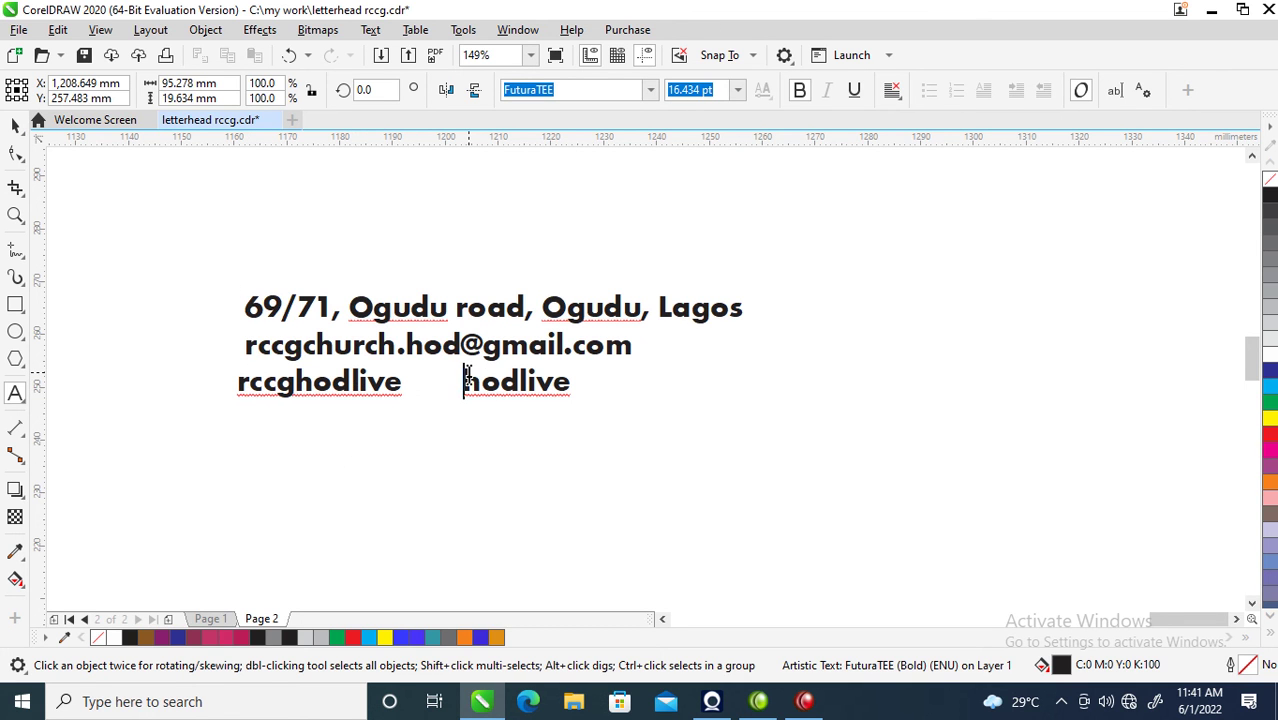
key("Return")
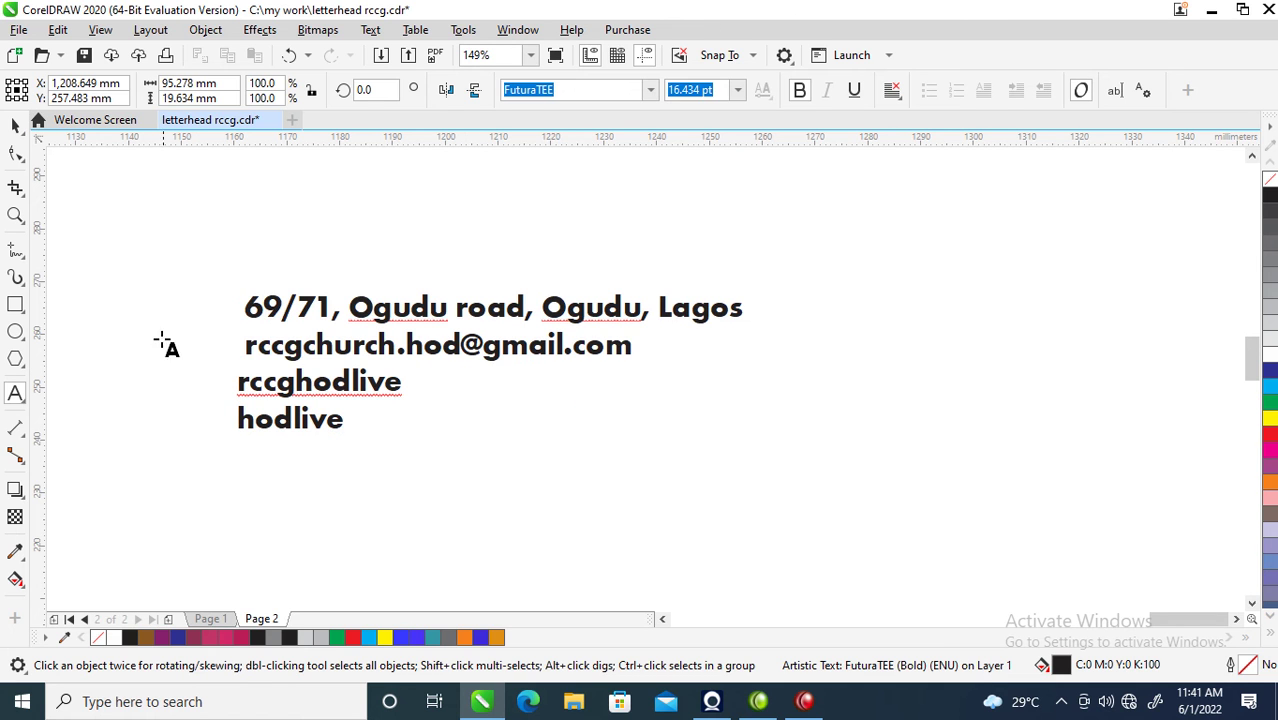
- Remove the leading spaces from the address and e-mail lines so all four contact lines align
left_click(243, 308)
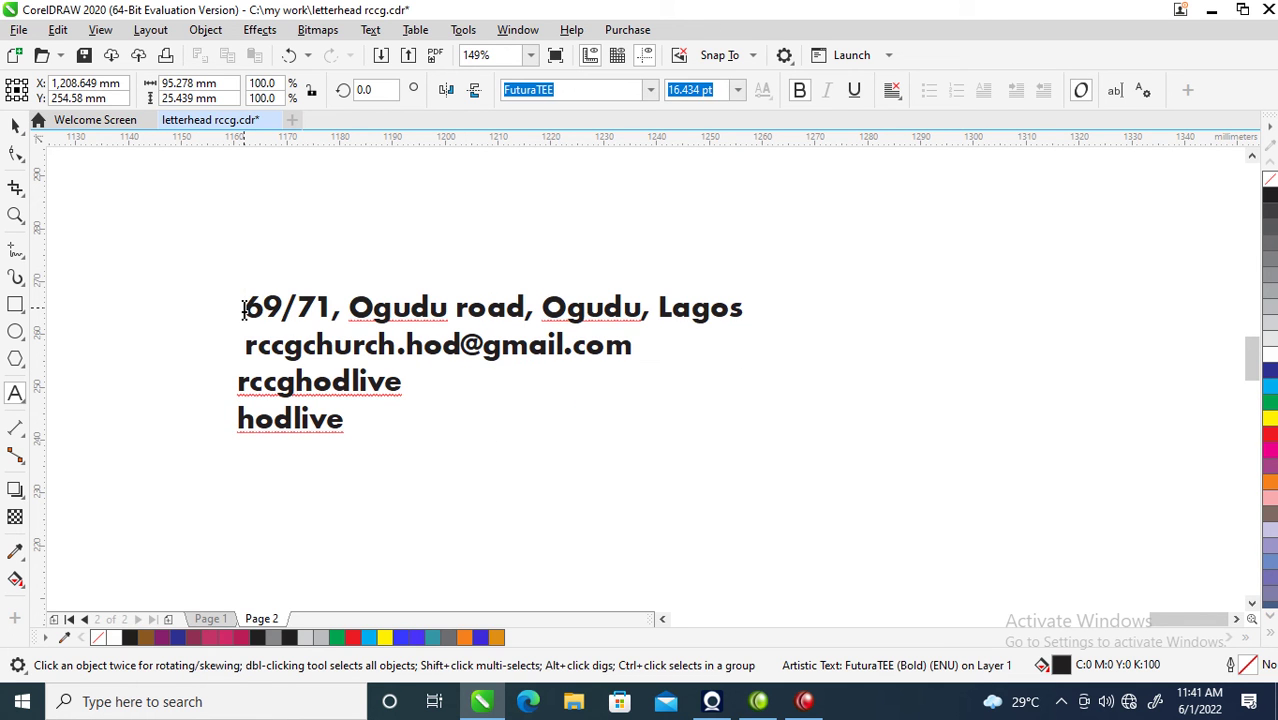
key("BackSpace")
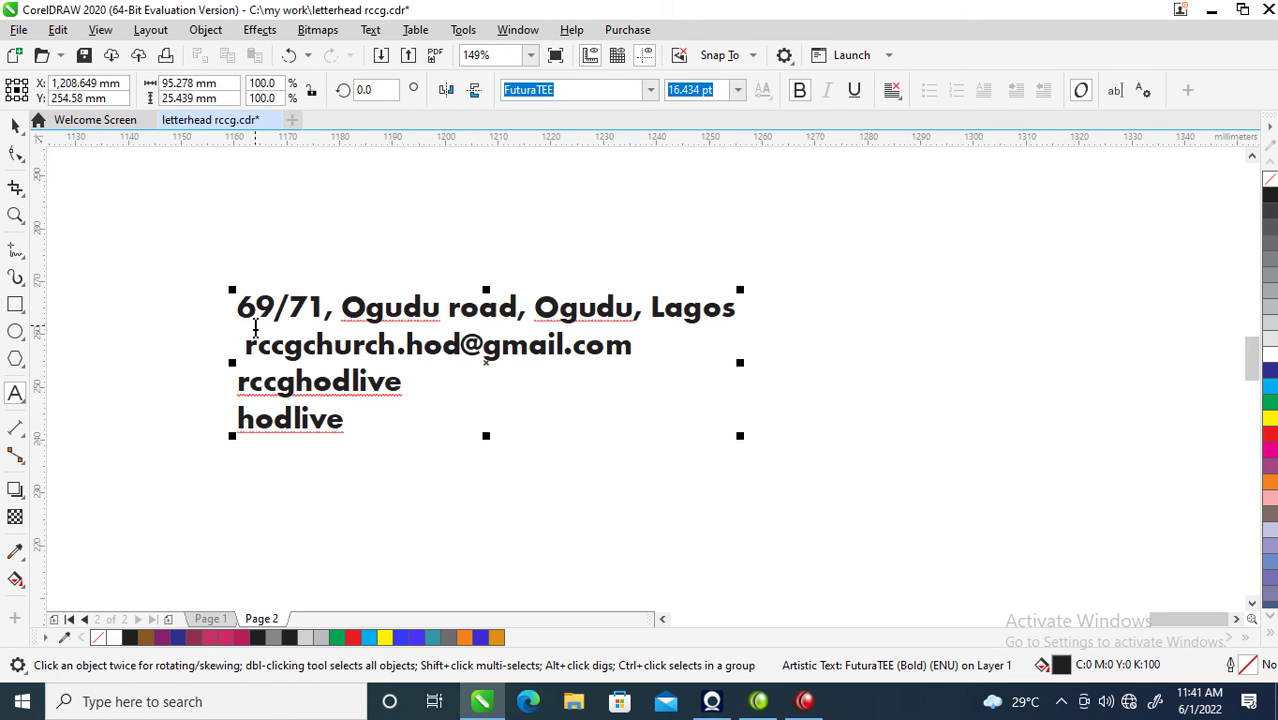
left_click(249, 347)
key("BackSpace")
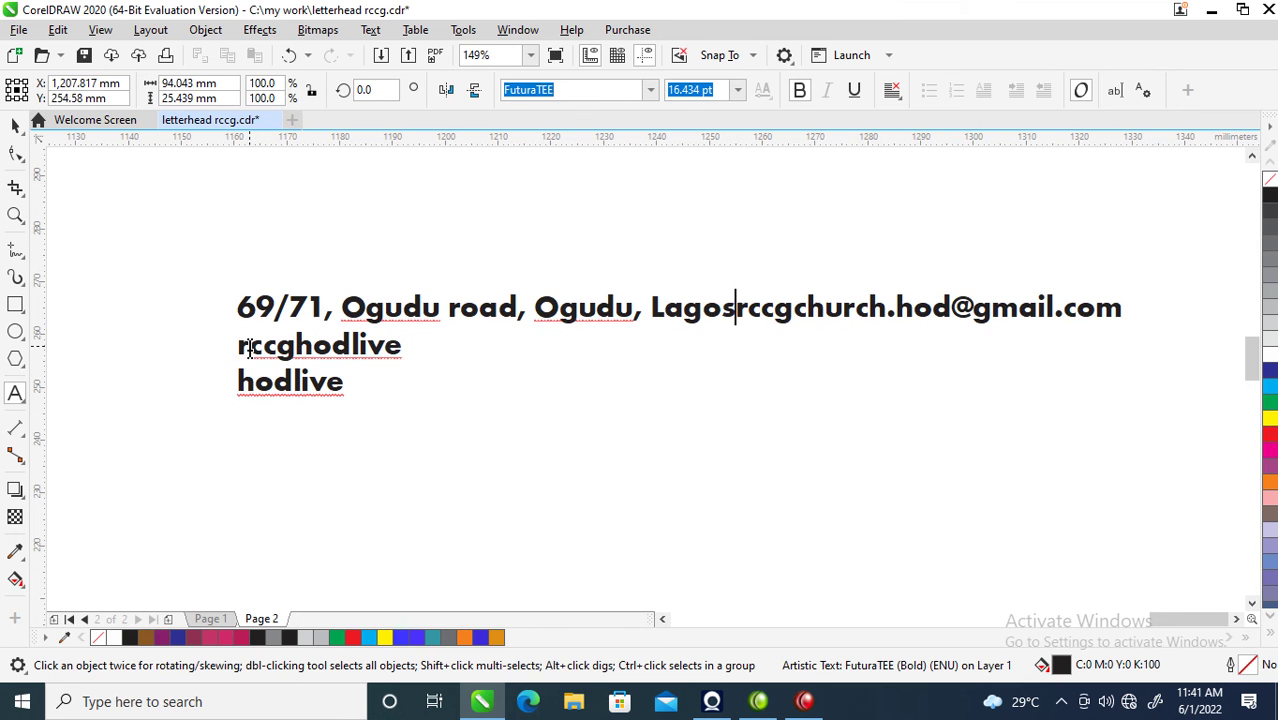
key("Return")
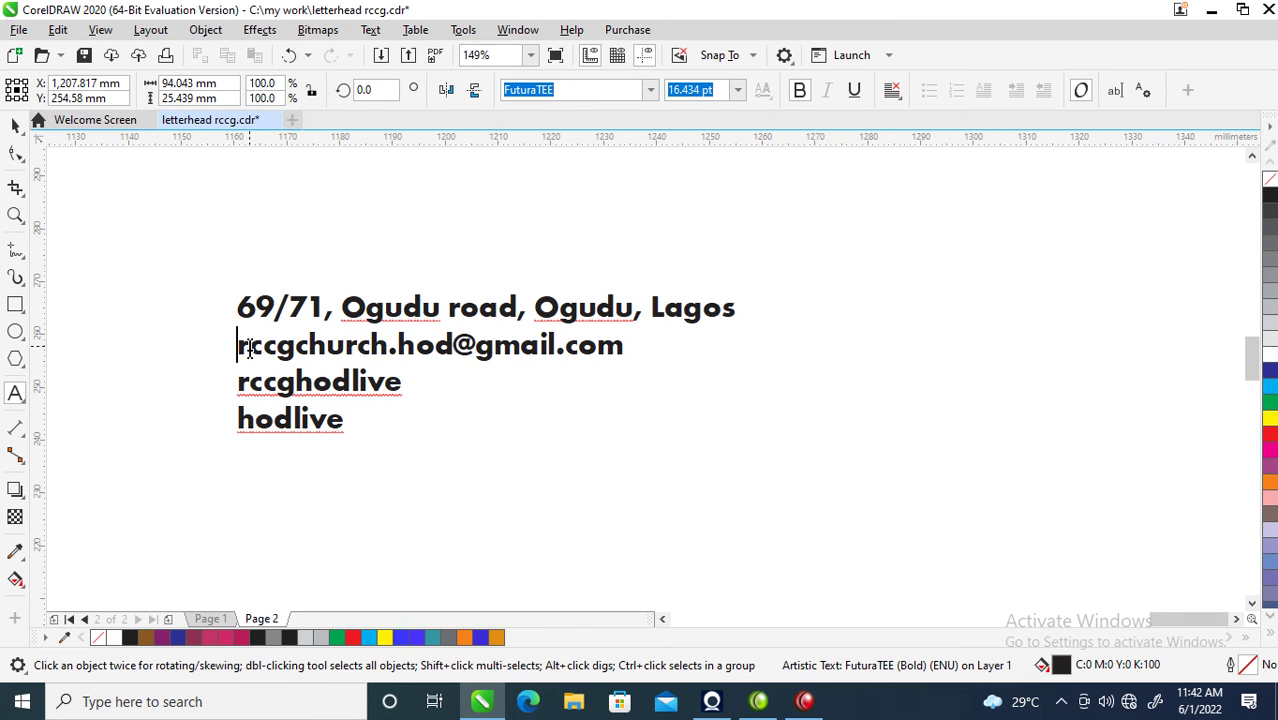
key("ctrl+space")
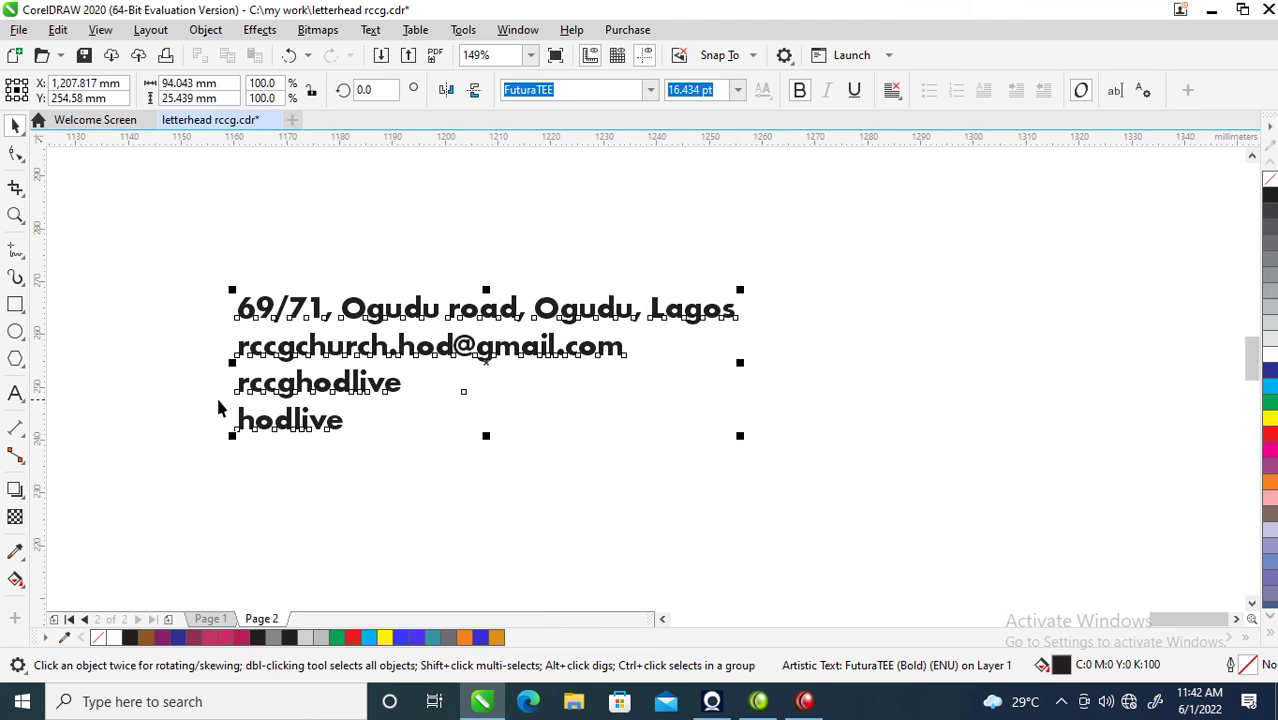
- Place a copy of the contact text on the dark blue wave and fill it white
scroll(217, 404, "down", 2)
scroll(259, 352, "down", 6)
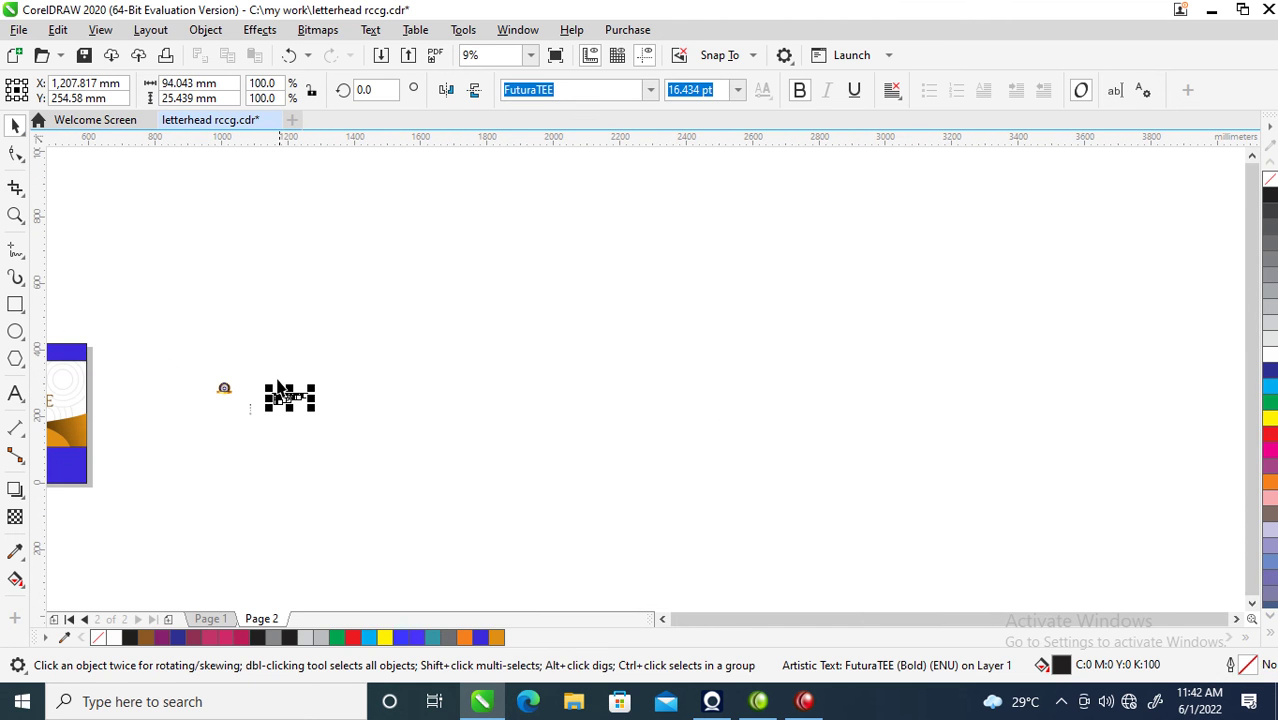
key("z")
scroll(336, 334, "up", 1)
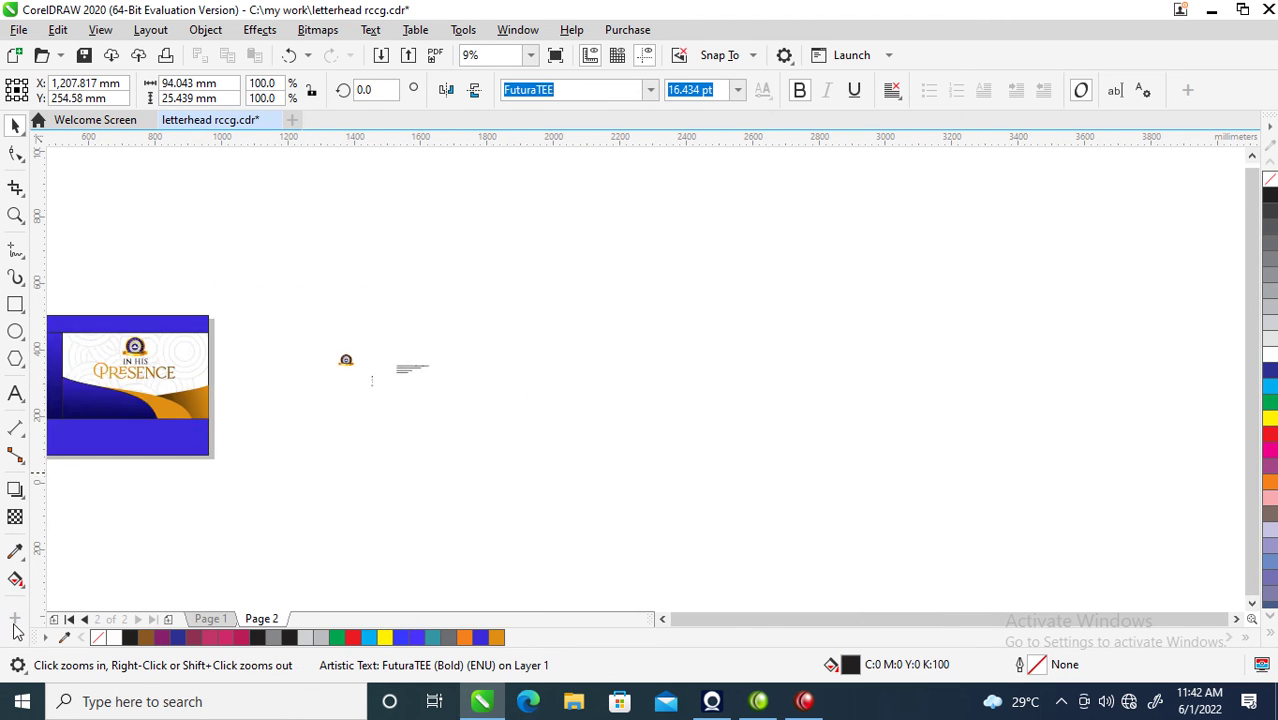
key("space")
left_click_drag(840, 273, 402, 322)
right_click(402, 322)
key("Escape")
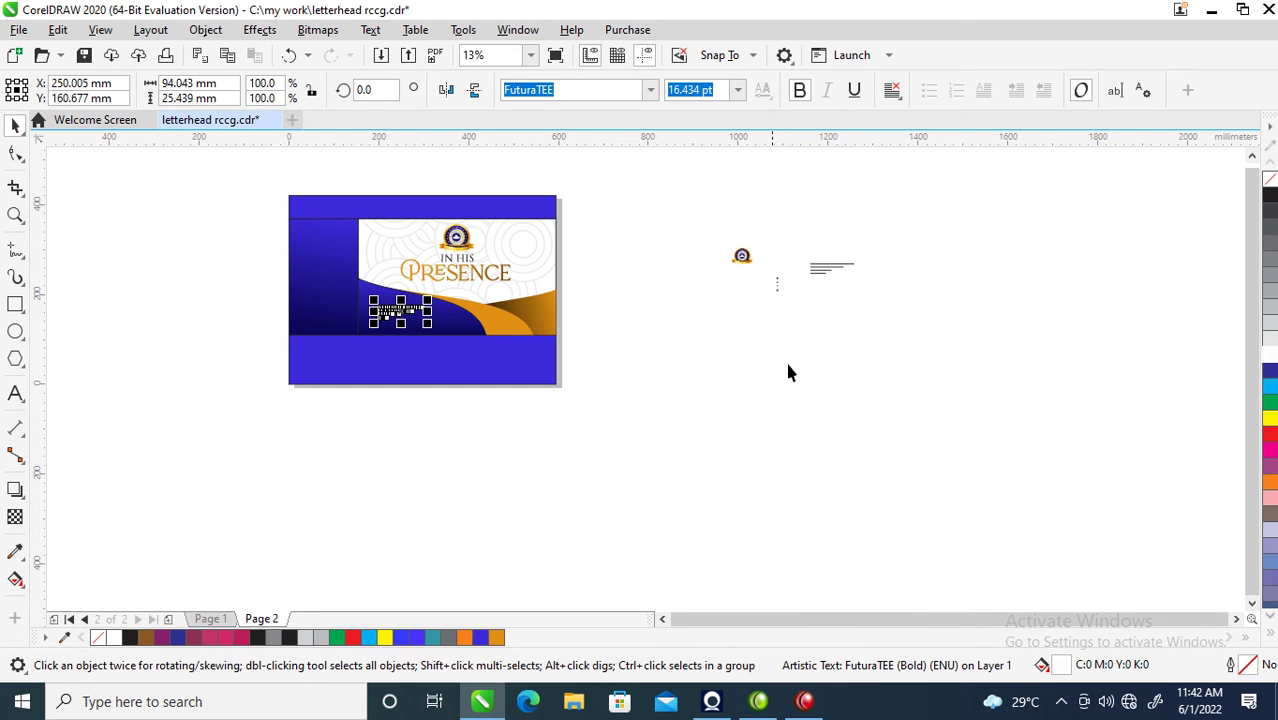
- Move the contact icons to just outside the page's left edge and enlarge the contact text on the wave
left_click_drag(766, 262, 522, 358)
key("z")
key("space")
left_click(658, 384)
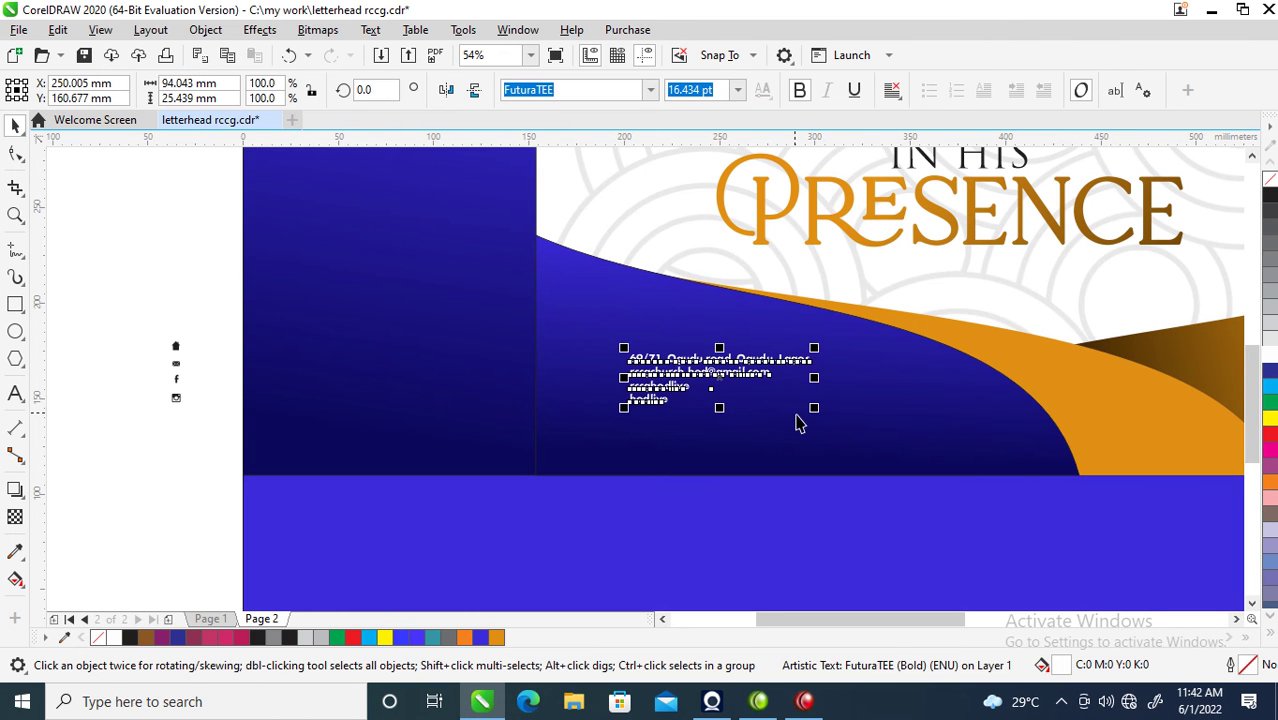
left_click_drag(814, 414, 948, 522)
- Place a copy of the four contact icons beside the white contact text and fill the icons white
left_click_drag(120, 320, 242, 502)
left_click_drag(176, 372, 597, 390)
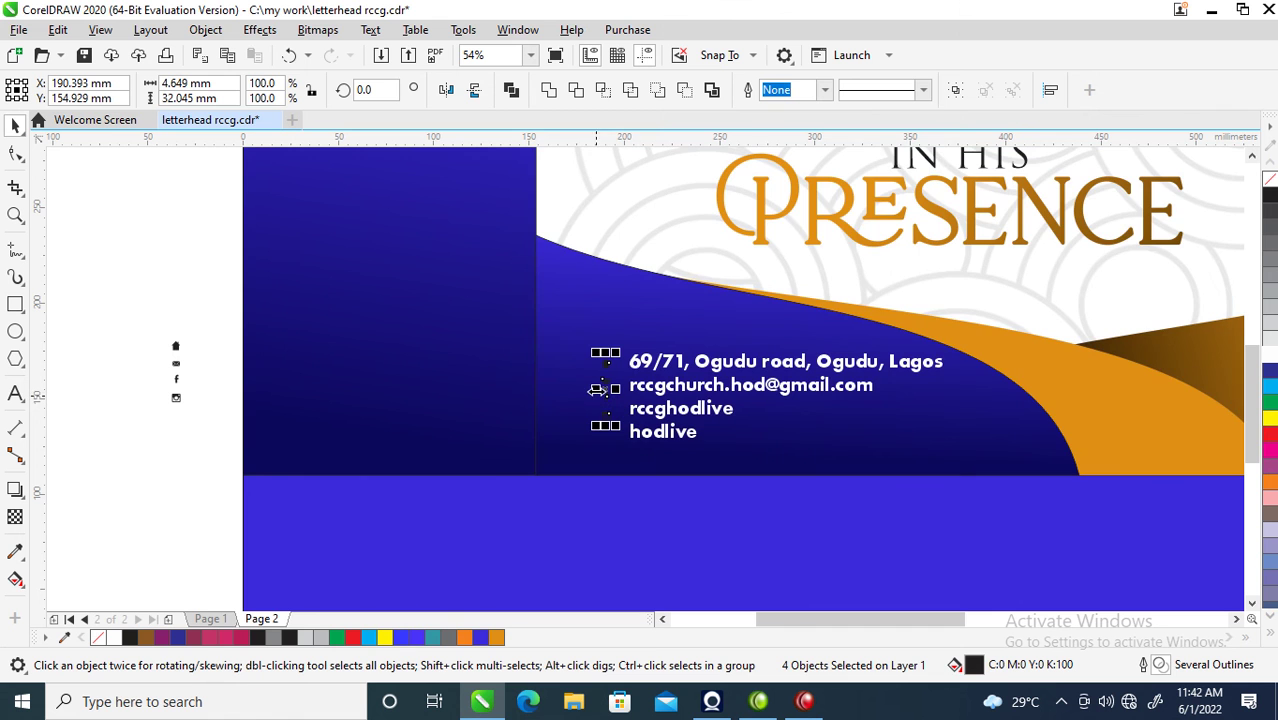
left_click(1269, 355)
- Enlarge the white icon column to about 6 by 42 mm and line it up with the contact lines
key("z")
left_click_drag(575, 315, 824, 492)
left_click_drag(427, 422, 491, 481)
mouse_move(412, 321)
left_mouse_down()
mouse_move(427, 325)
mouse_move(421, 316)
left_mouse_up()
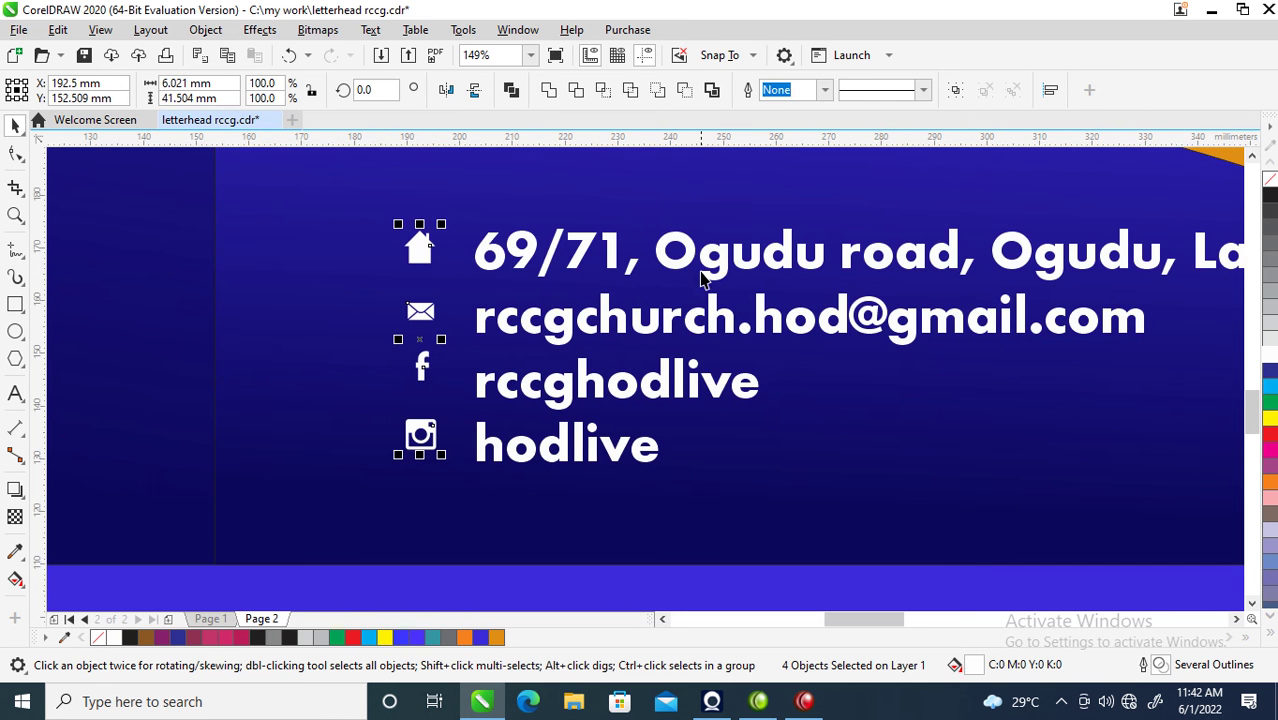
- Select the contact text with its icons and shift them together slightly down and left on the wave
scroll(625, 272, "down", 4)
left_click_drag(494, 201, 941, 363)
left_click_drag(738, 262, 730, 267)
- Delete the spare logo and contact text beside the page and the leftover black icons on its other side
scroll(733, 268, "down", 2)
scroll(735, 270, "down", 4)
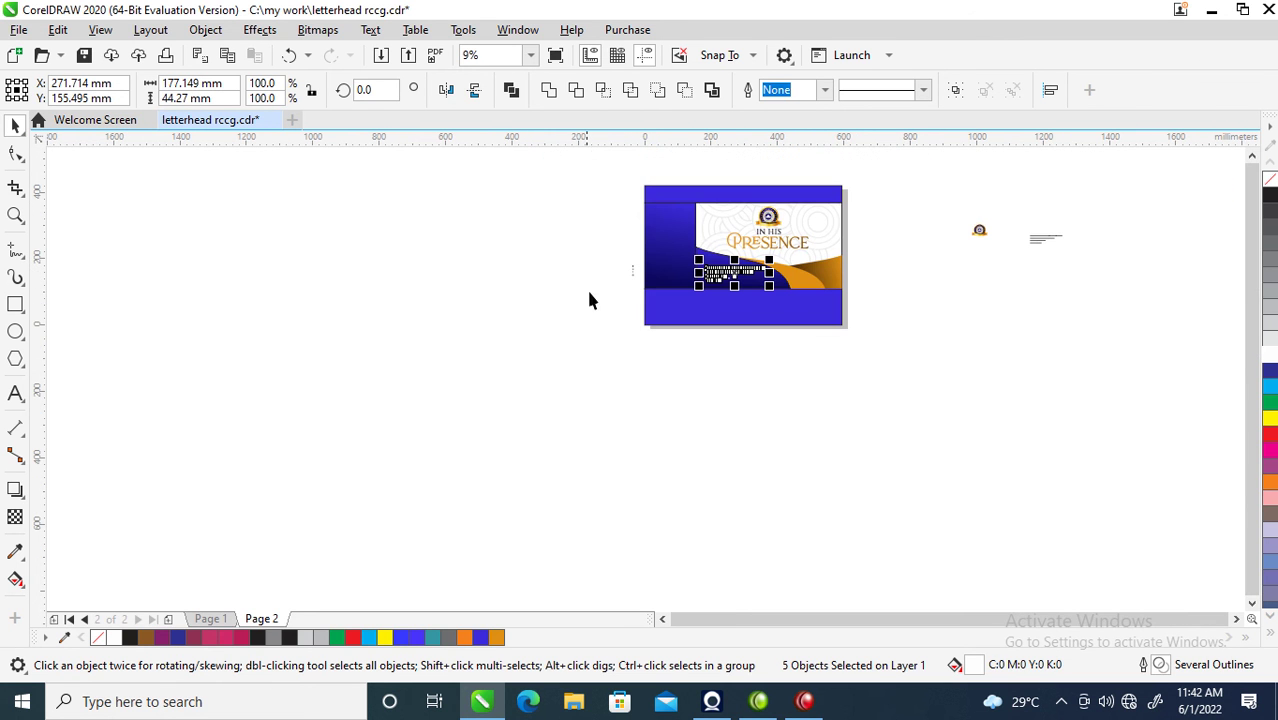
key("z")
left_click_drag(581, 175, 1172, 374)
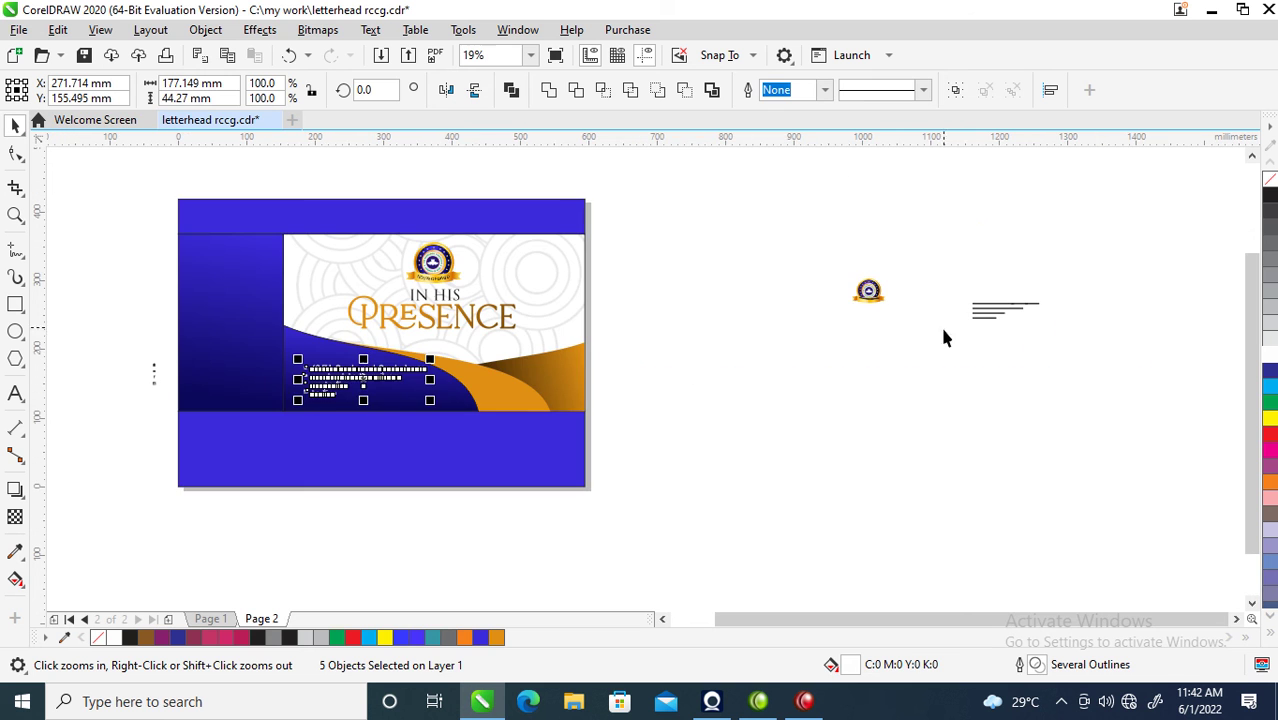
key("space")
left_click_drag(762, 200, 1122, 408)
key("Delete")
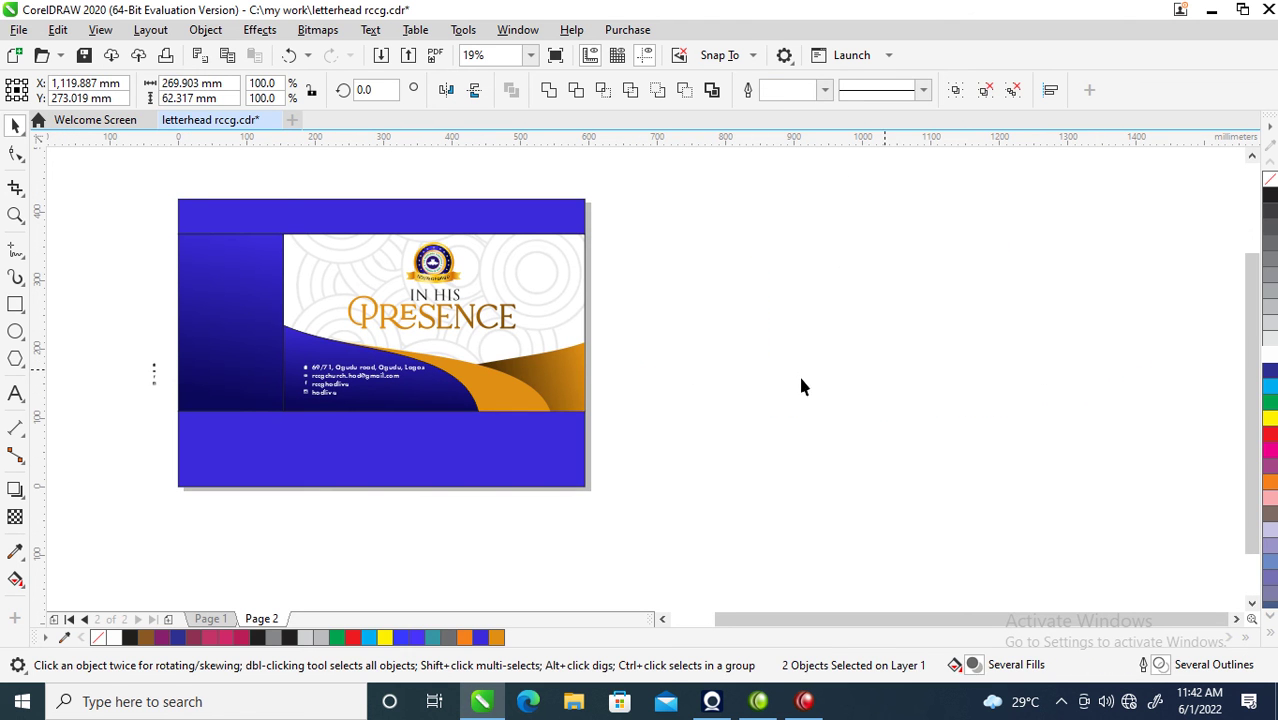
left_click_drag(110, 300, 180, 445)
key("Delete")
- Duplicate the complete 594 by 420 mm page artwork onto the empty area to the right of the page
key("z")
left_click_drag(155, 176, 627, 505)
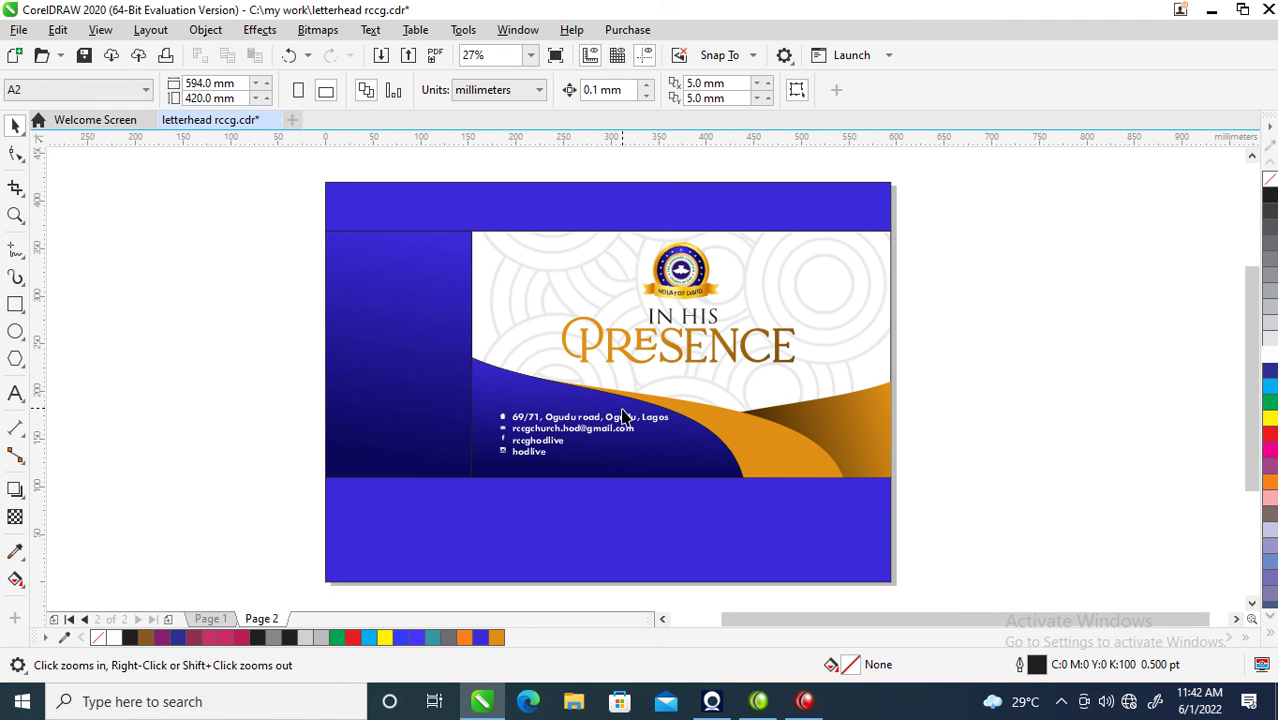
right_click(516, 298)
left_click_drag(379, 195, 876, 457)
left_click_drag(296, 262, 870, 579)
left_click_drag(419, 428, 972, 410)
- Delete the lower and upper solid blue bands from the duplicated artwork
key("z")
left_click_drag(869, 196, 1224, 574)
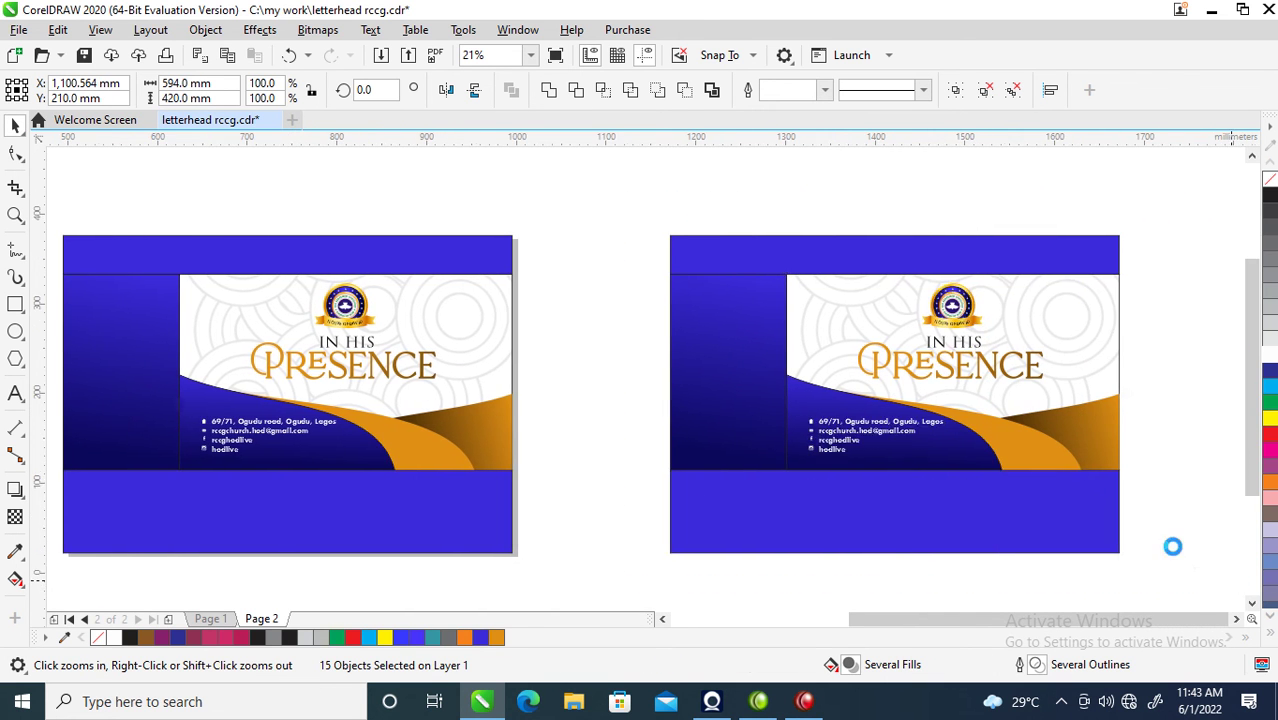
key("space")
left_click(633, 513)
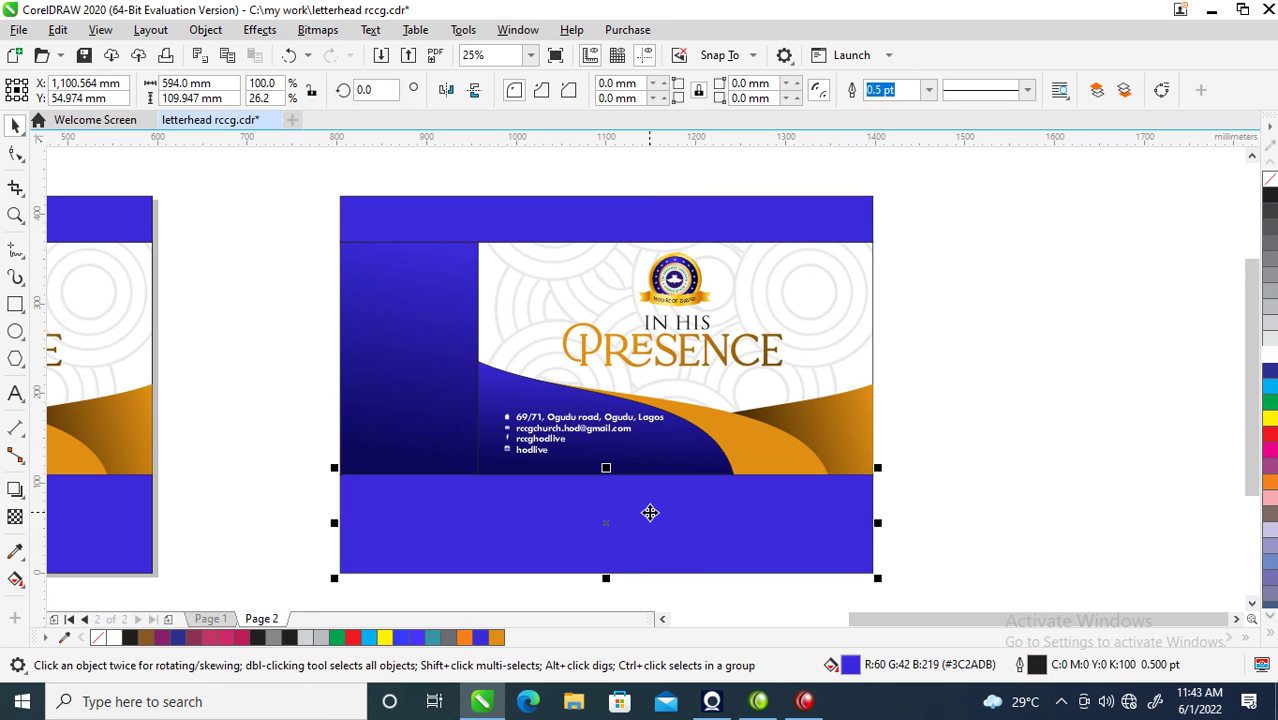
key("Delete")
left_click(659, 238)
key("Delete")
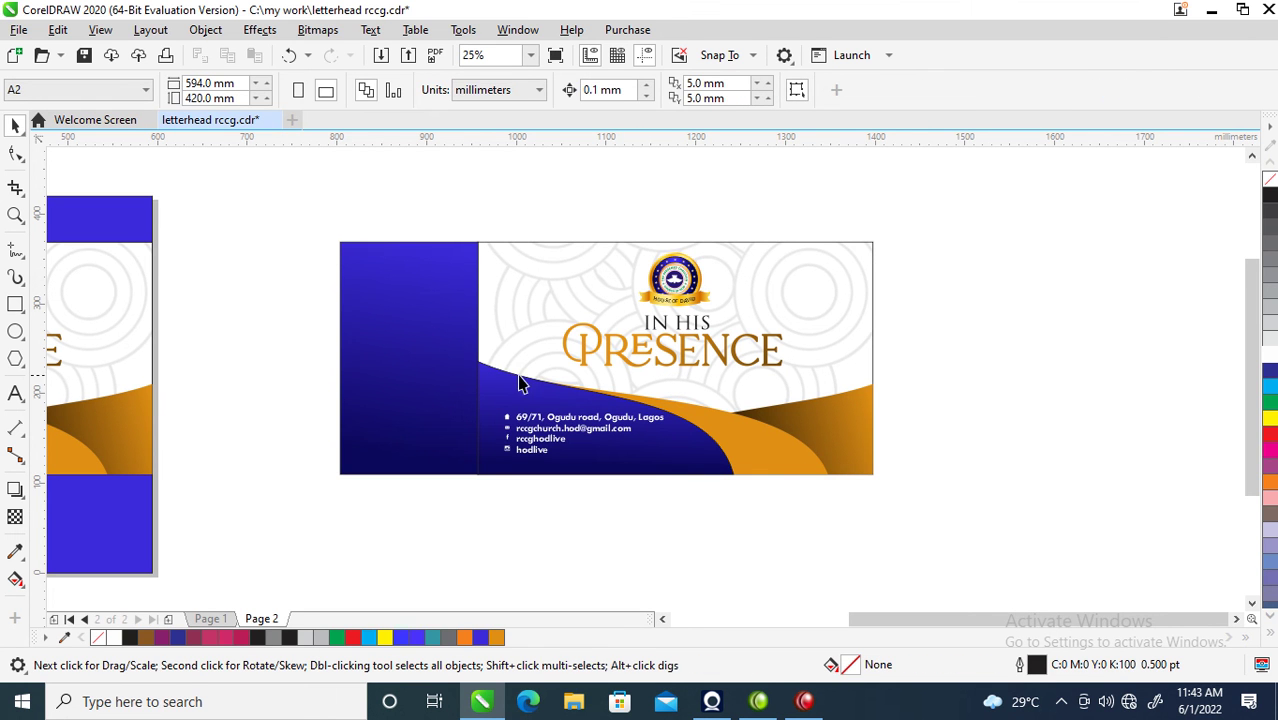
- Skew the duplicate's blue side panel vertically so its outer edge rises, making it about 353 mm high overall
left_click_drag(507, 587, 509, 585)
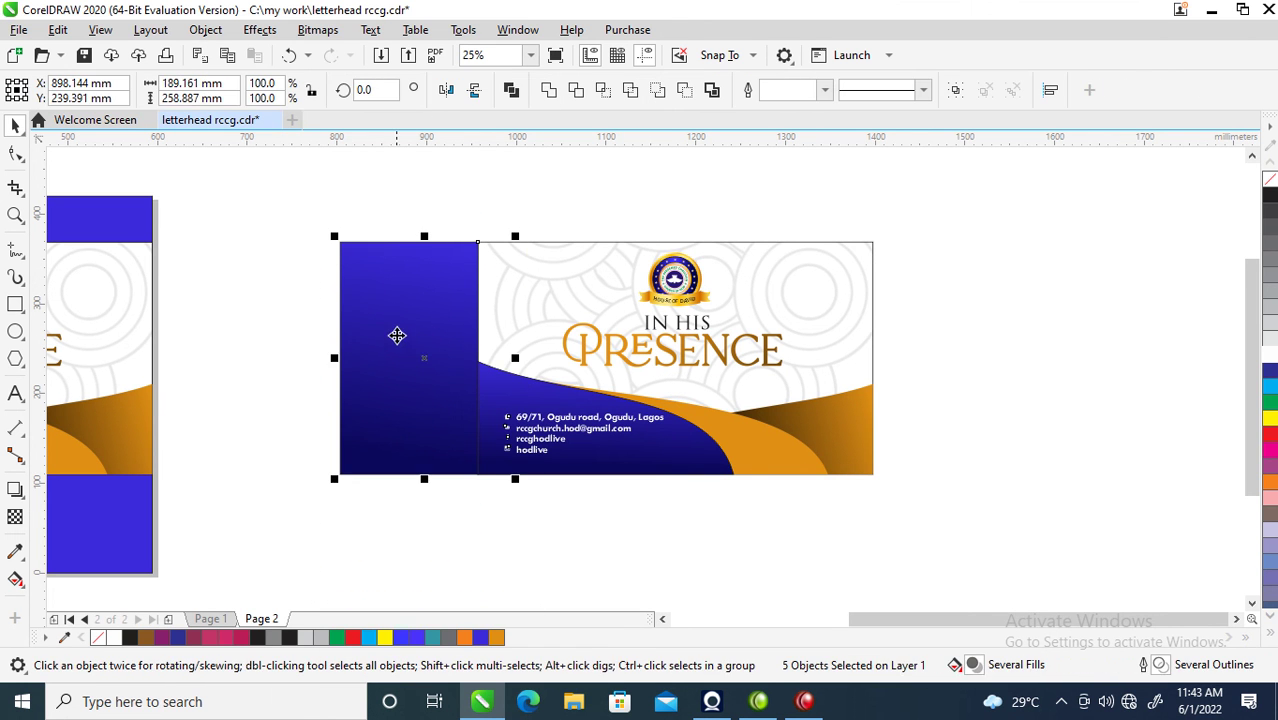
left_click_drag(305, 200, 487, 537)
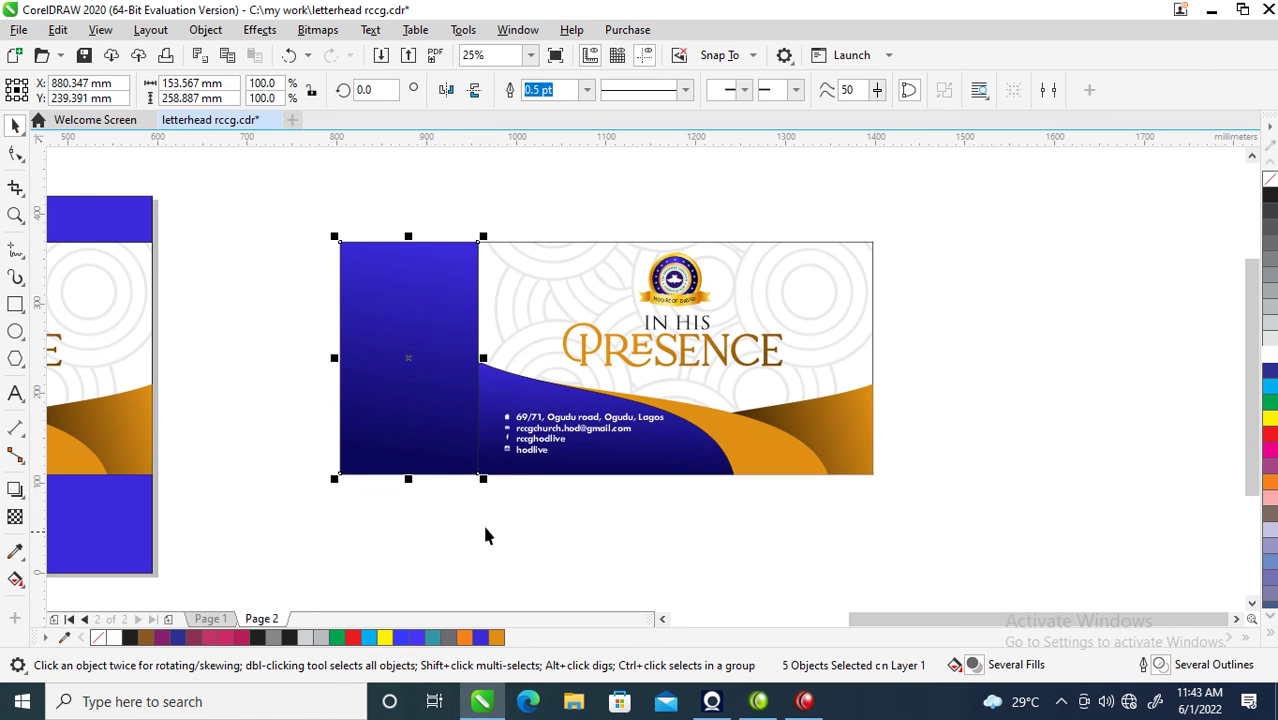
left_click(389, 349)
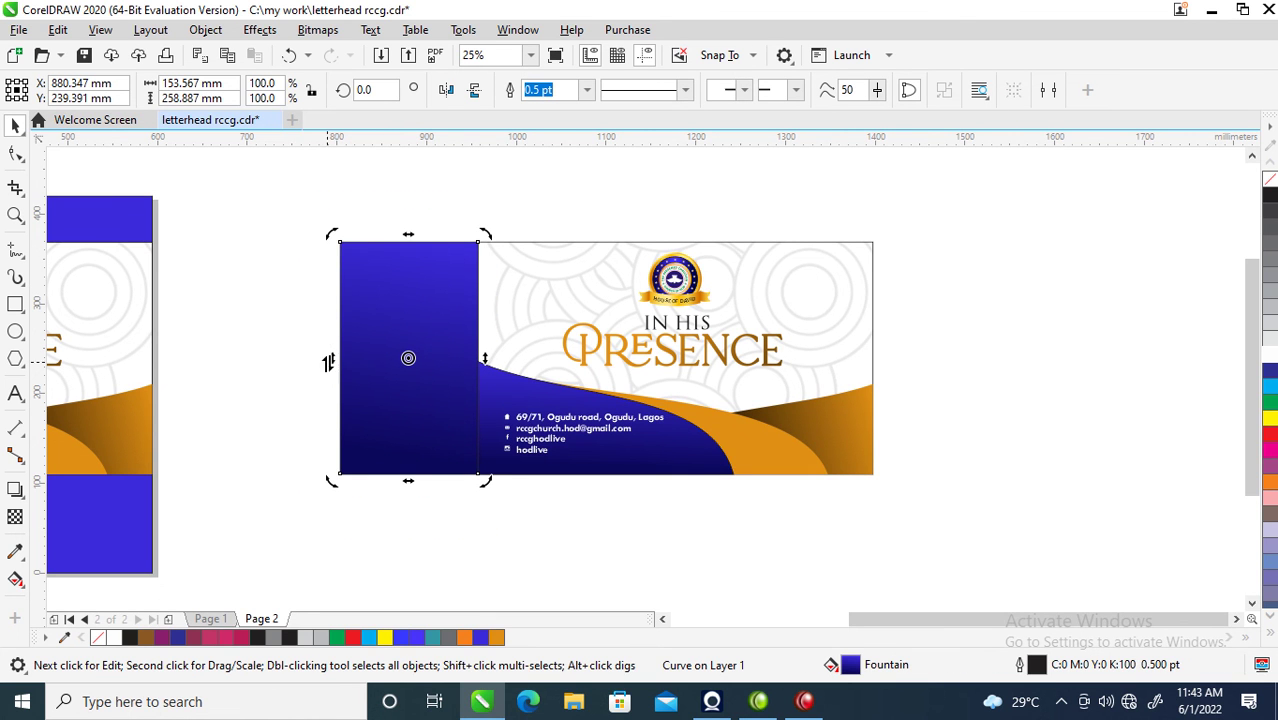
left_click_drag(331, 358, 331, 274)
- Group the 12 front-panel objects and skew the group vertically about 12.29 degrees so its outer edge rises
left_click_drag(454, 174, 738, 518)
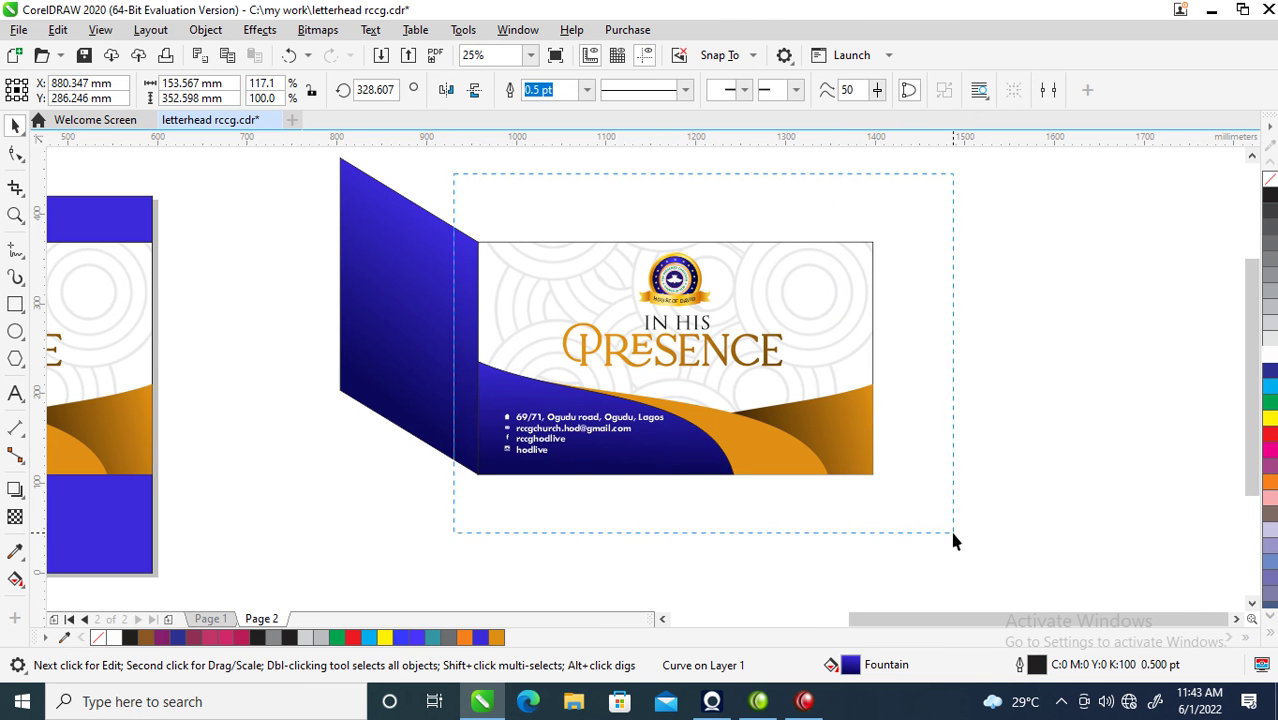
left_click_drag(953, 540, 953, 540)
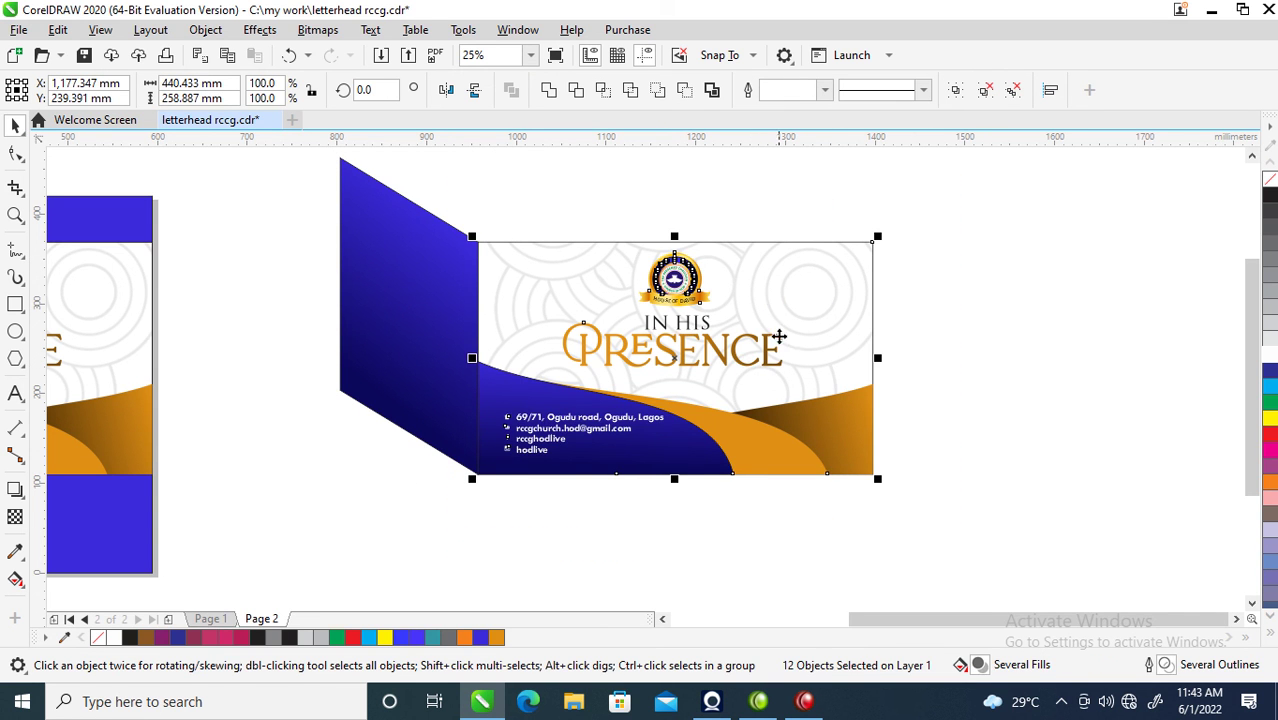
key("ctrl+g")
left_click(802, 348)
left_click_drag(882, 358, 880, 270)
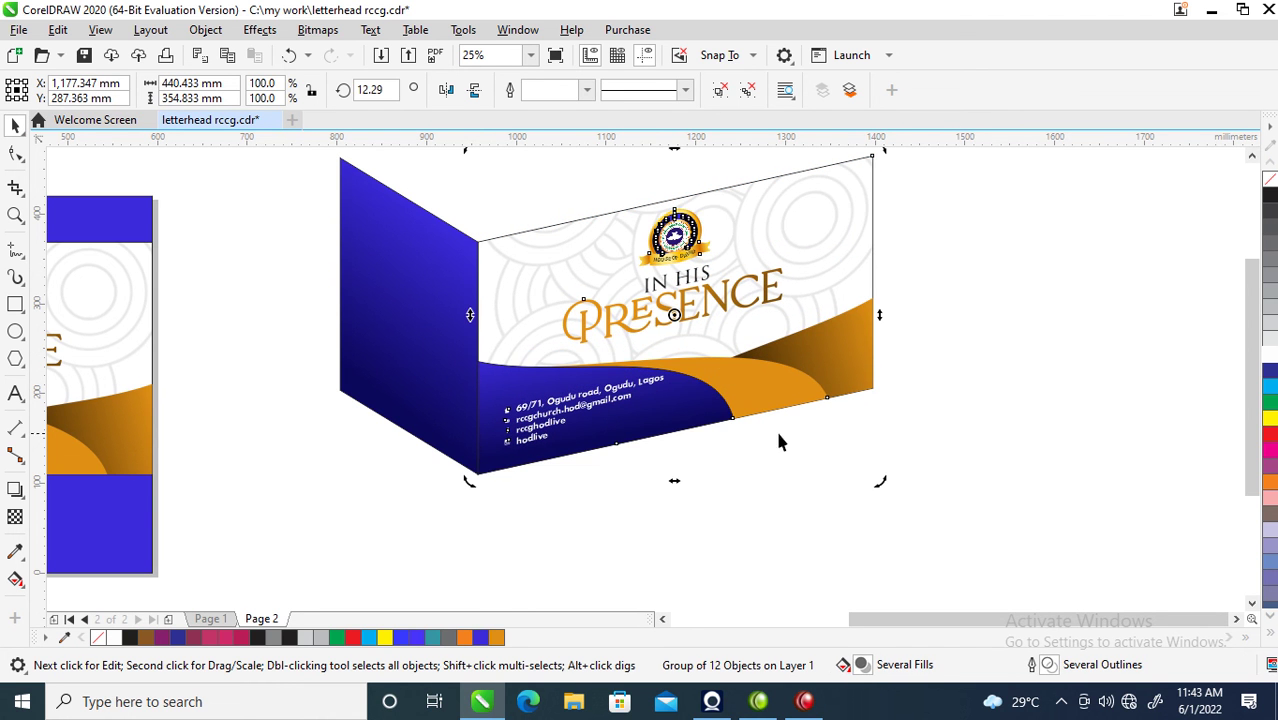
- Duplicate the front panel's background shape to the box's back edge, level with the side panel's outer edge, and empty its PowerClip contents
key("F4")
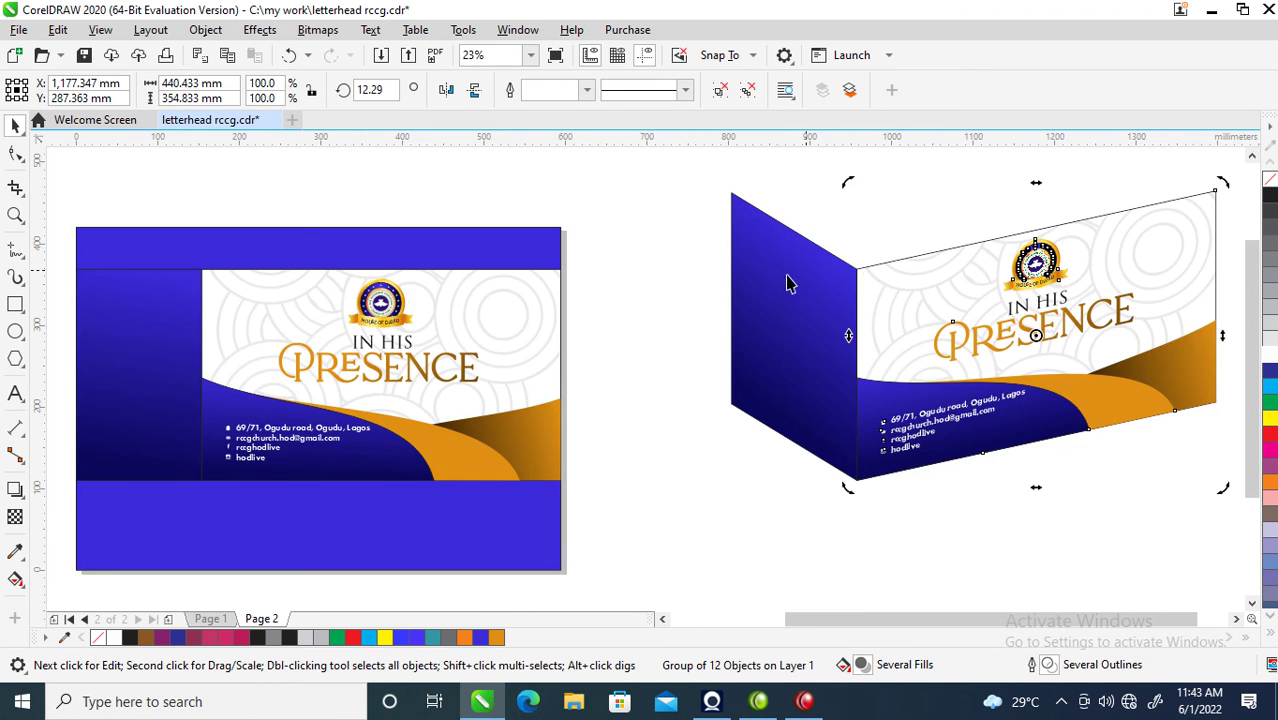
key("z")
left_click_drag(599, 245, 920, 455)
key("space")
left_click(802, 185)
left_click(850, 346)
left_click_drag(850, 346, 721, 268)
right_click(721, 276)
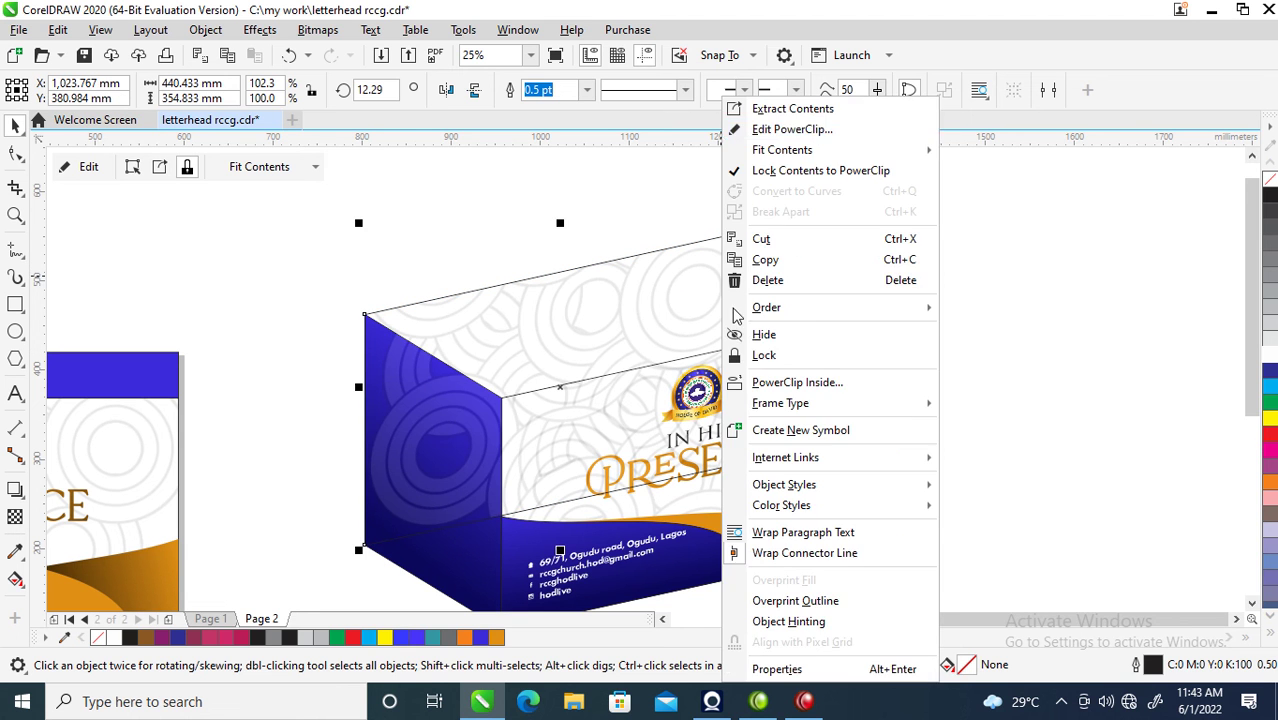
left_click(806, 107)
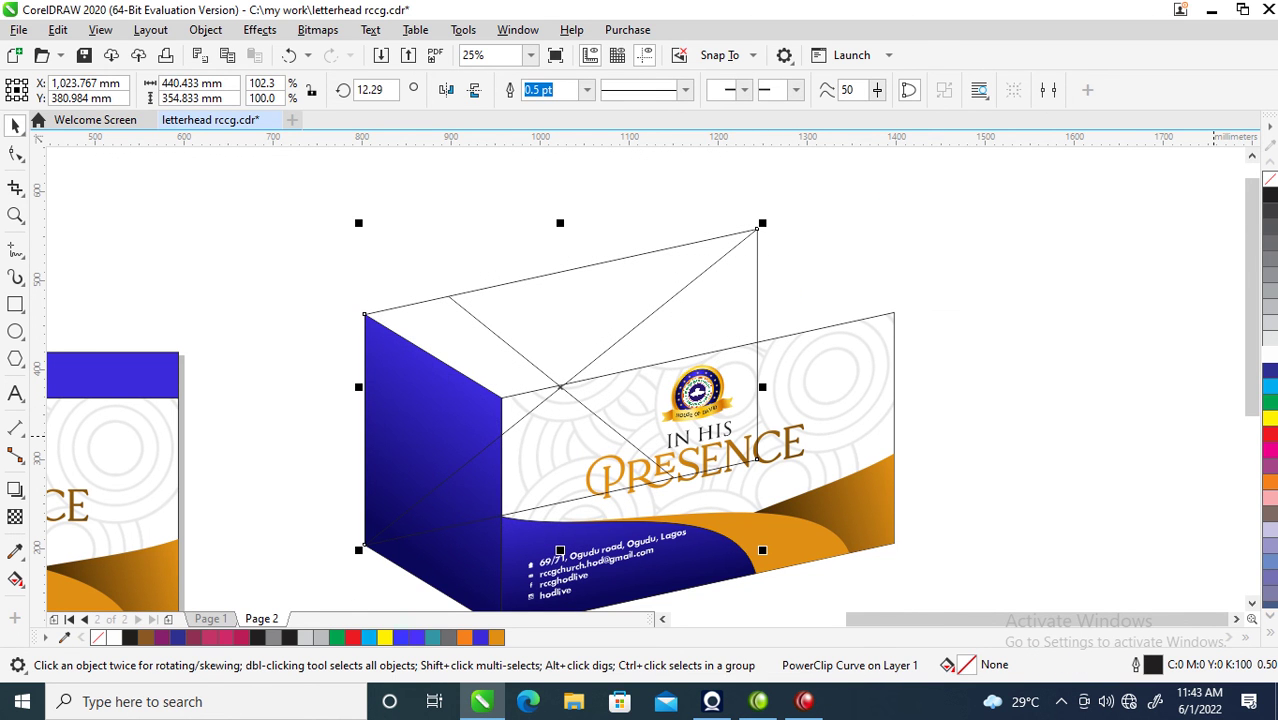
- Fill the back panel with 10% black and place it behind the front and side panels
left_click(1270, 357)
left_click(802, 344)
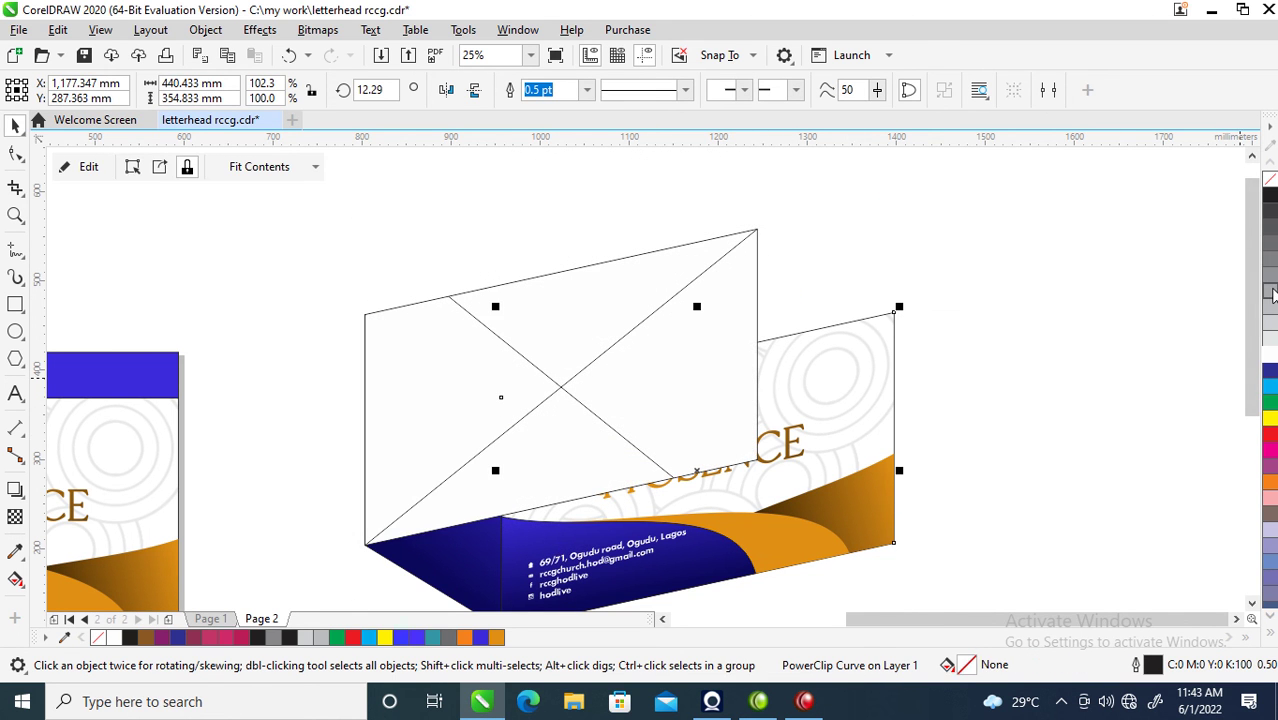
left_click(1270, 353)
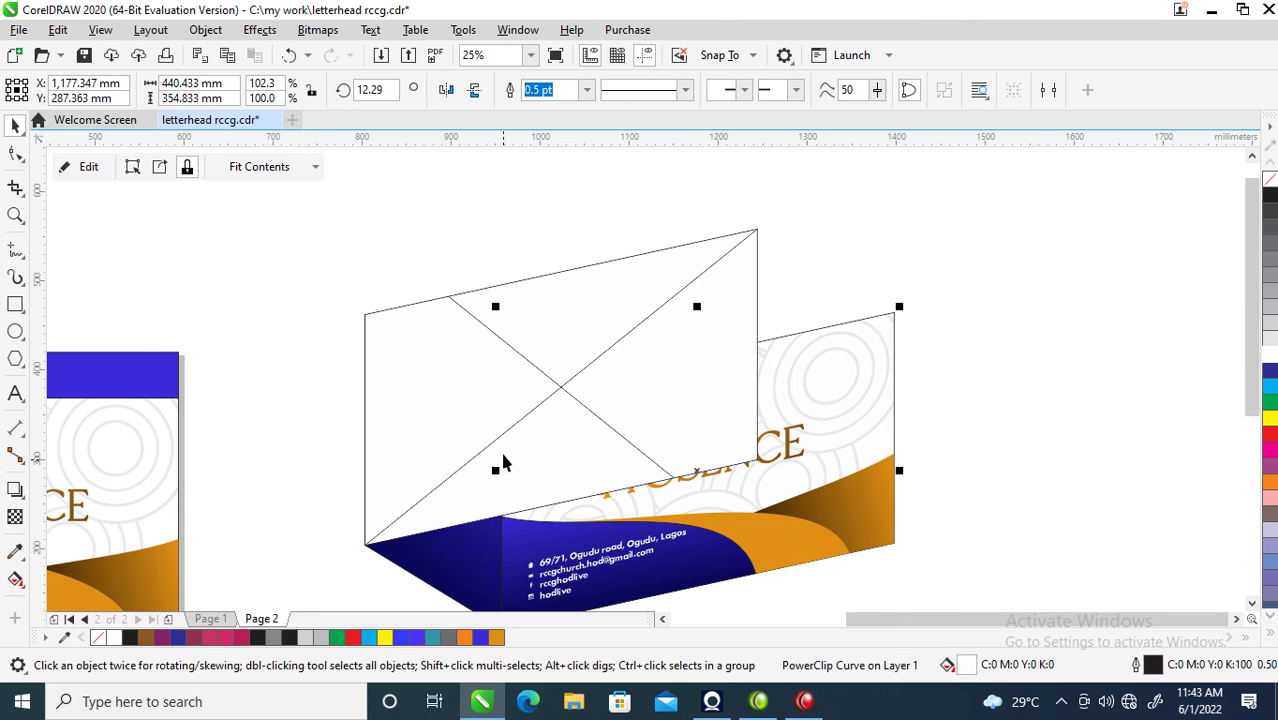
left_click(552, 358)
left_click(1270, 341)
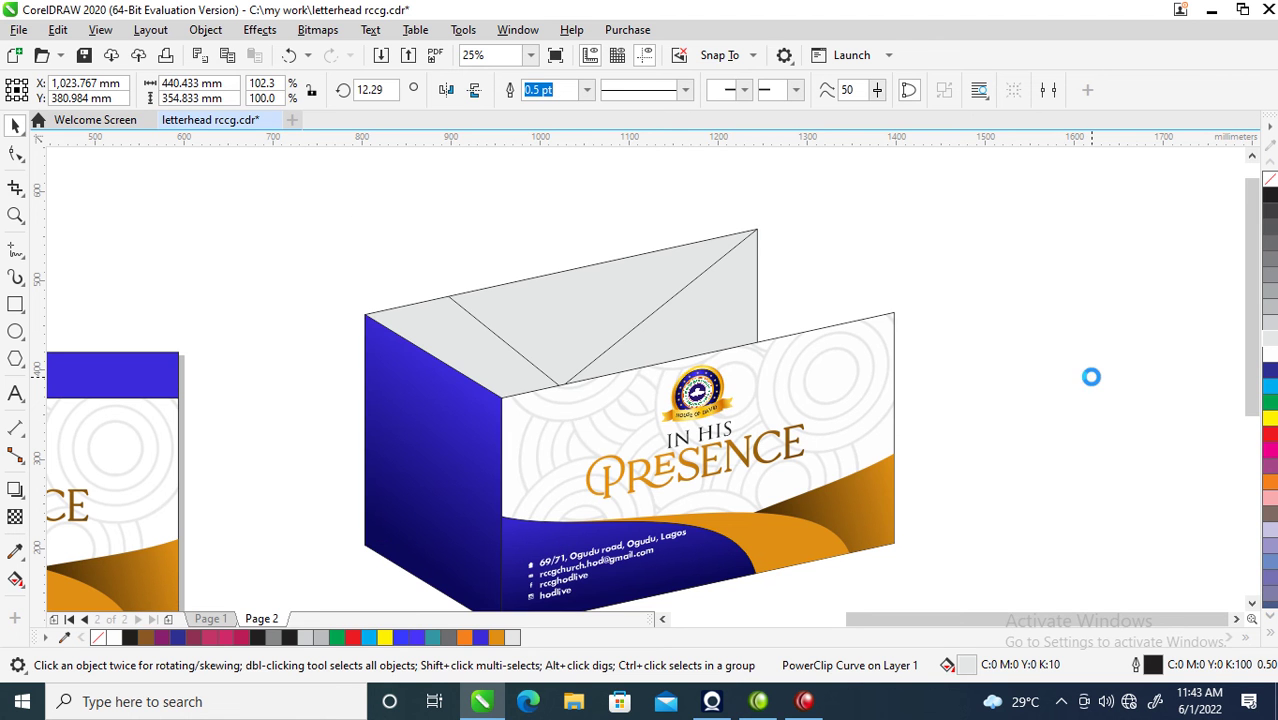
- Remove the PowerClip frame from the grey back panel so it becomes a plain curve
right_click(588, 327)
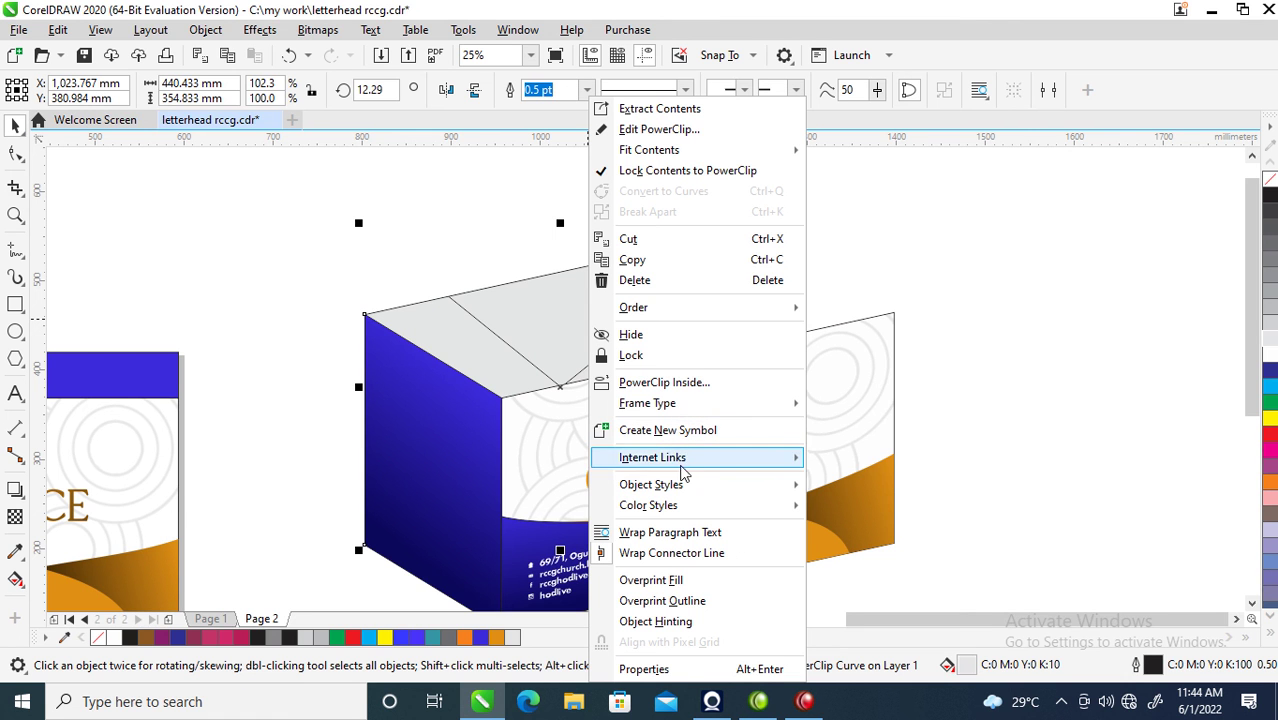
mouse_move(700, 410)
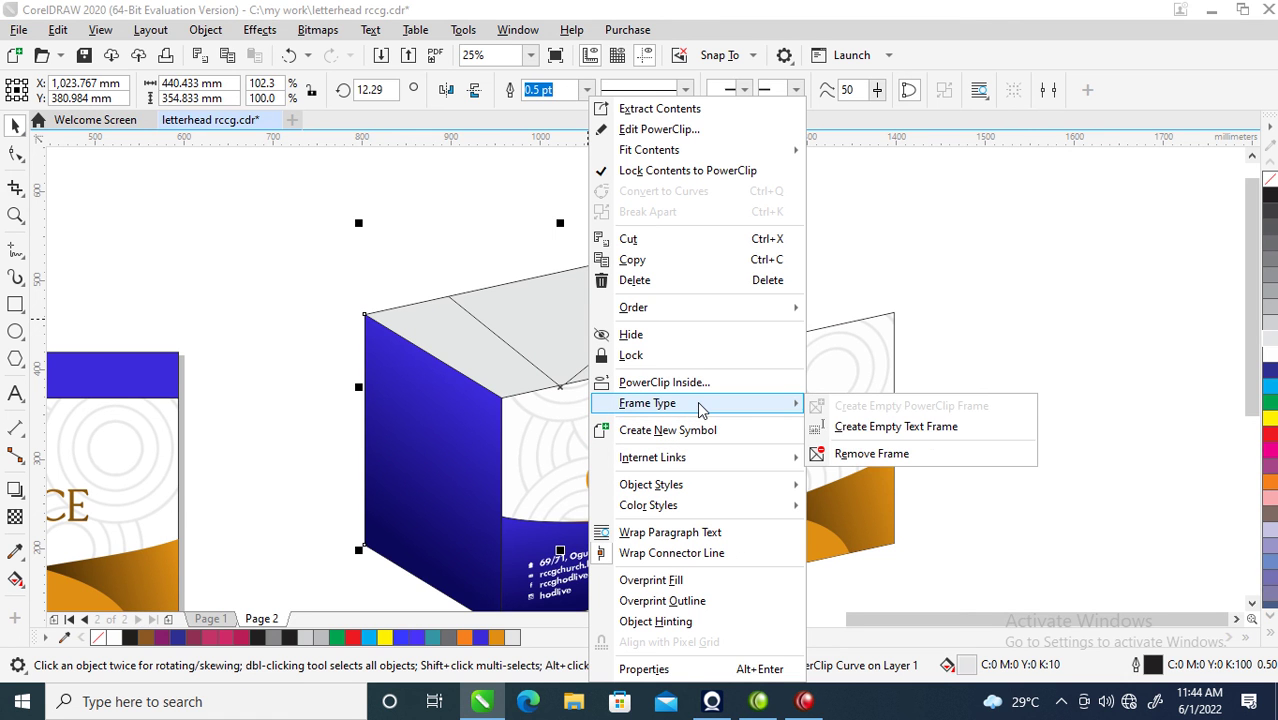
left_click(881, 456)
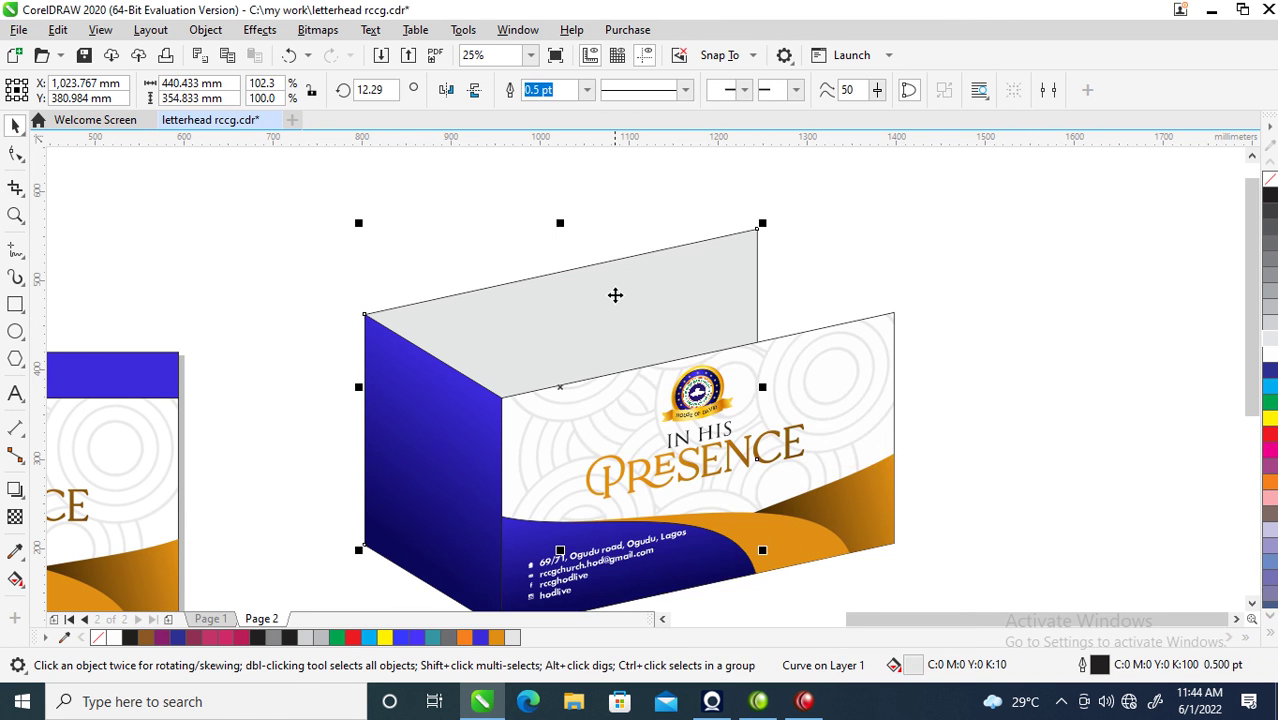
- Duplicate the blue side panel to the box's opposite end, fill it with 40% black and place it behind the front panel
left_click(422, 410)
left_click_drag(422, 410, 820, 322)
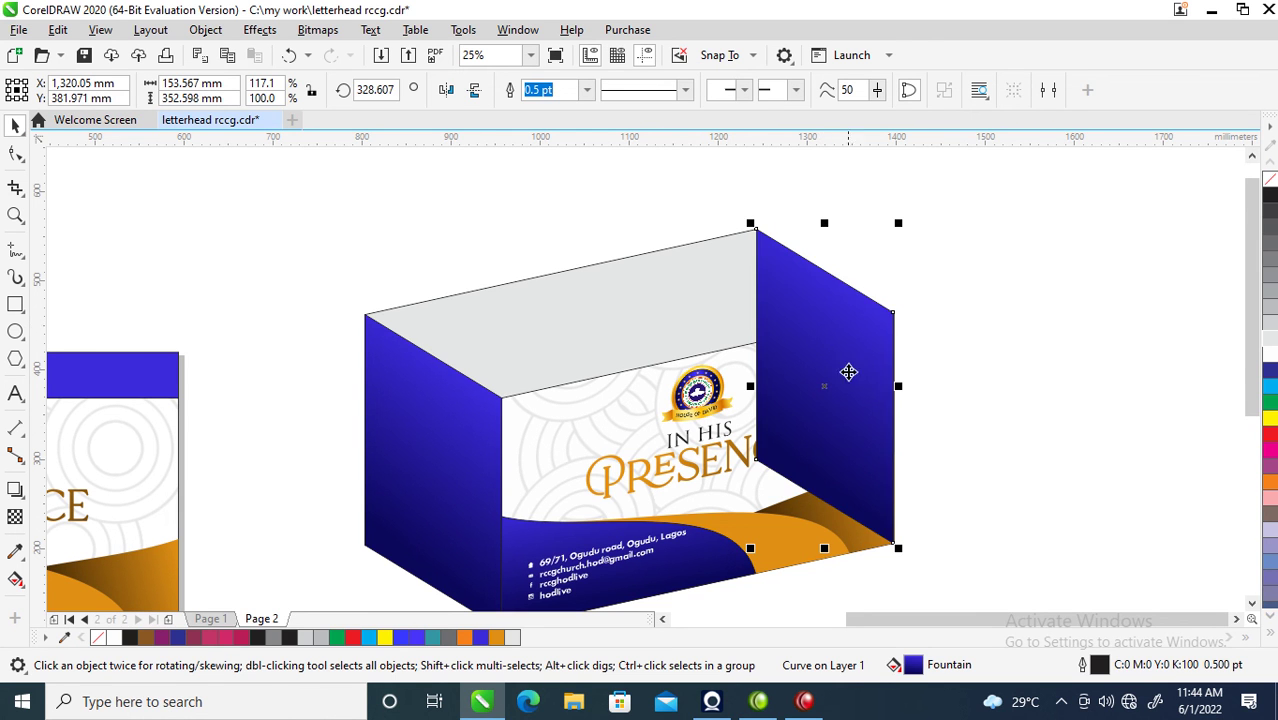
left_click(1271, 297)
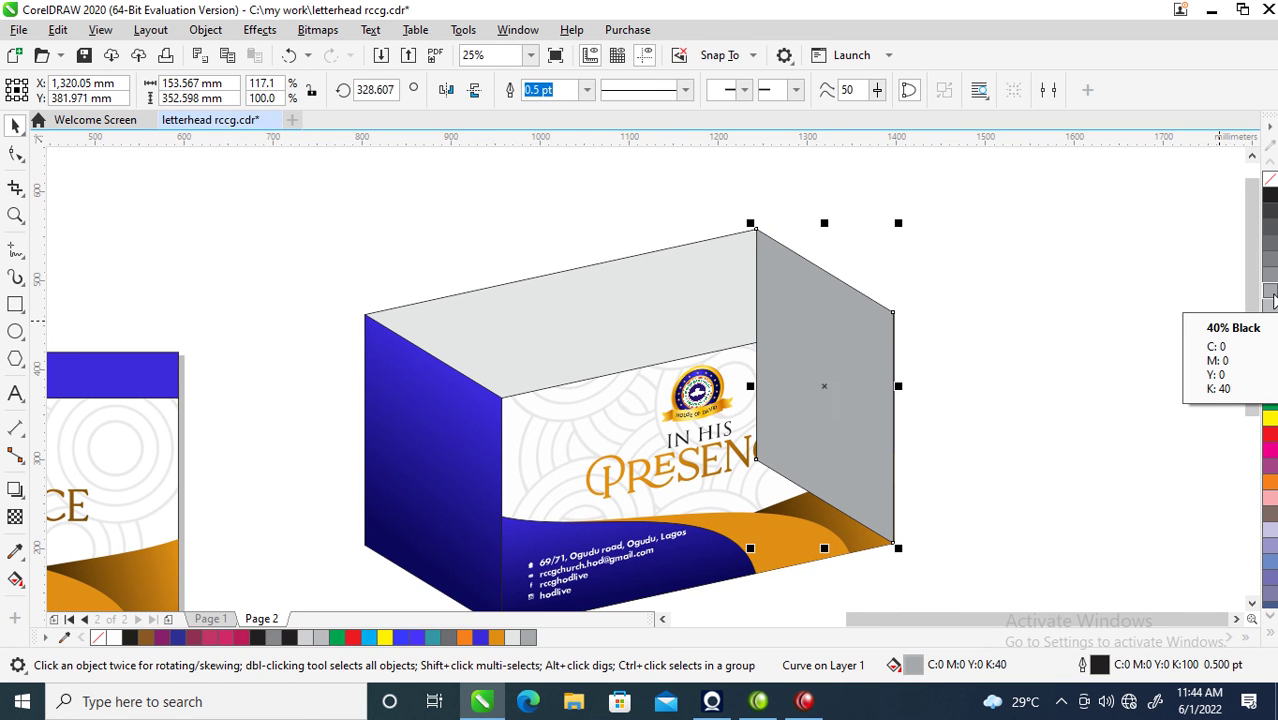
key("ctrl+Page_Down")
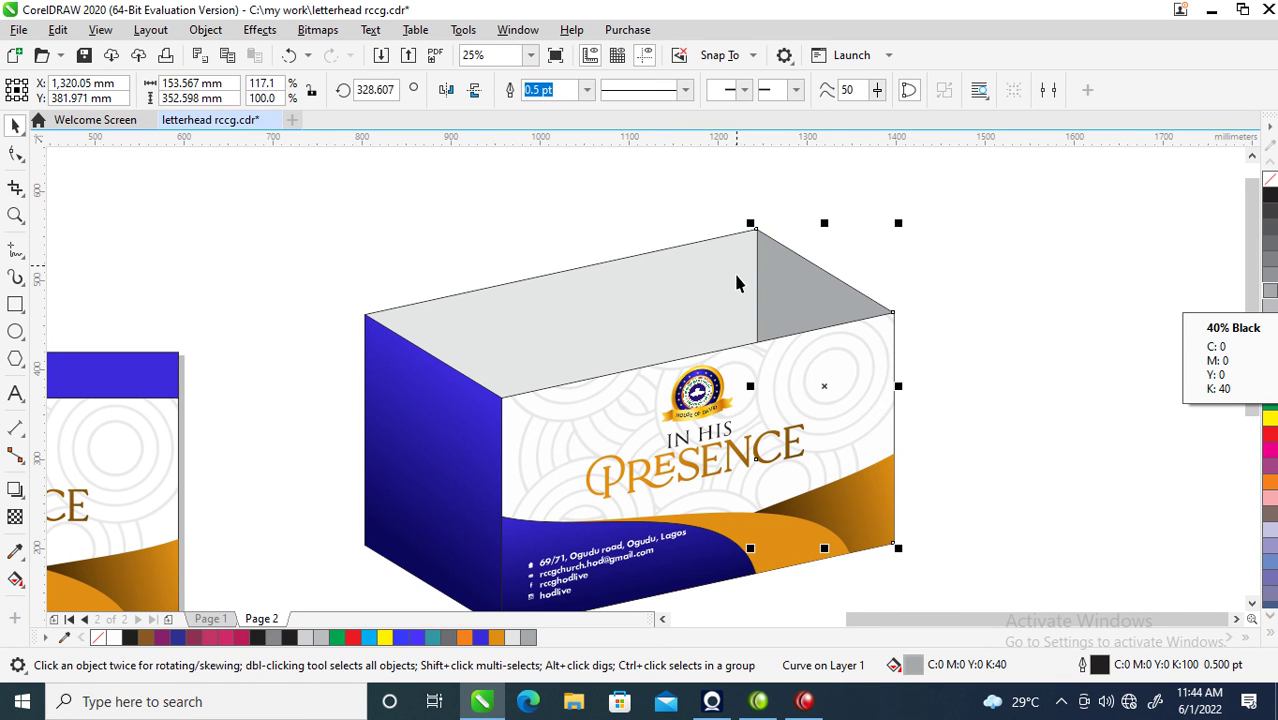
- Group the two grey inner panels and duplicate the group straight up above the box
left_click(699, 283, "shift")
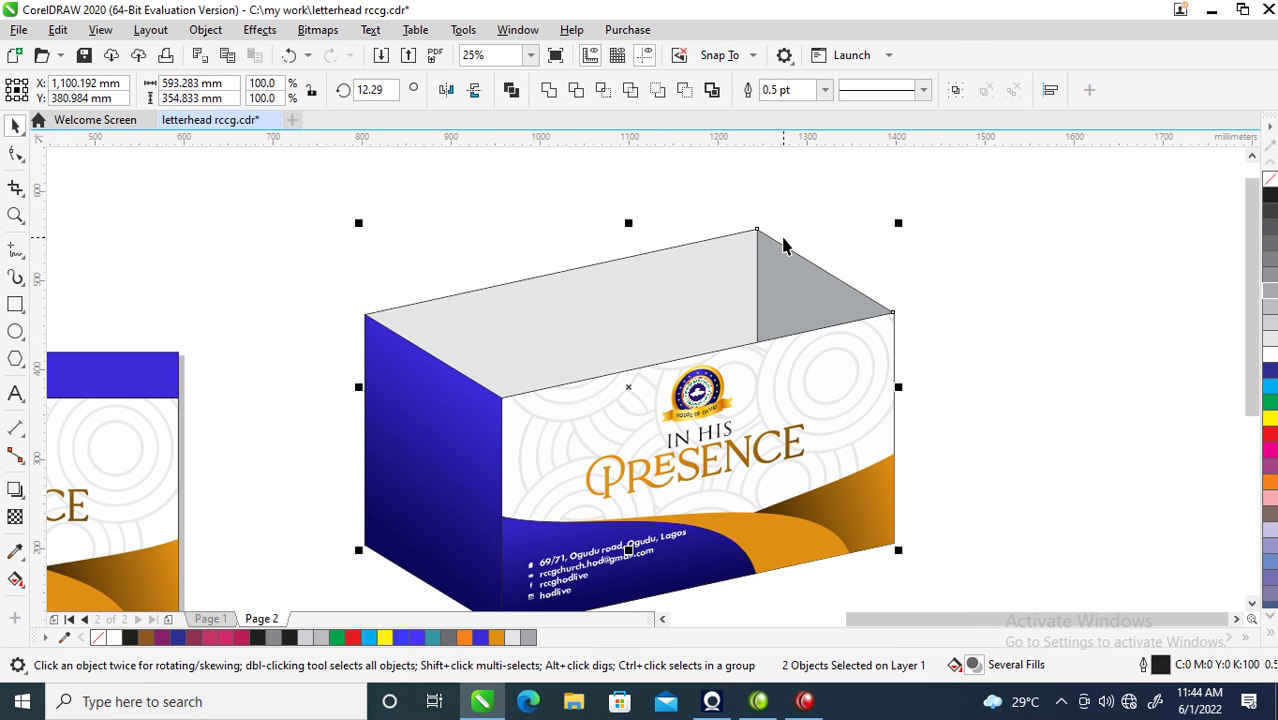
key("ctrl+g")
left_click_drag(786, 330, 784, 197)
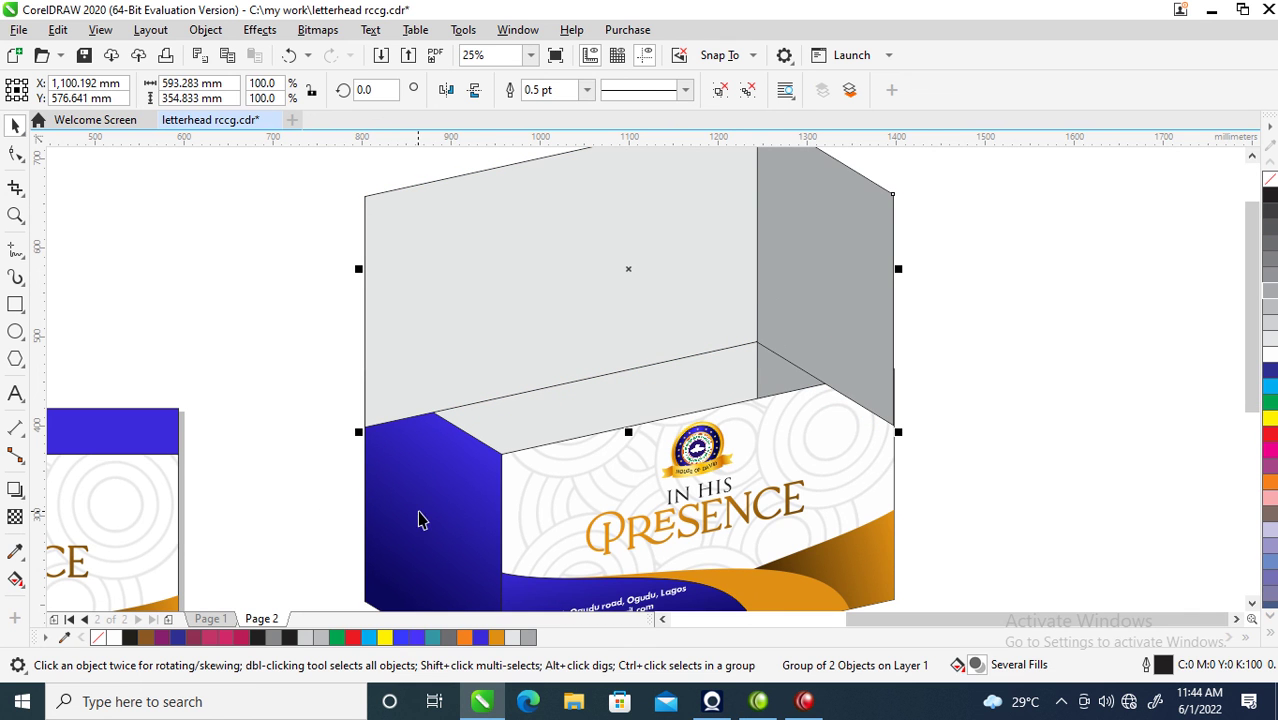
- Copy all properties of the page's blue band onto the duplicated panels and move that group clear of the box opening
left_click_drag(158, 433, 502, 305)
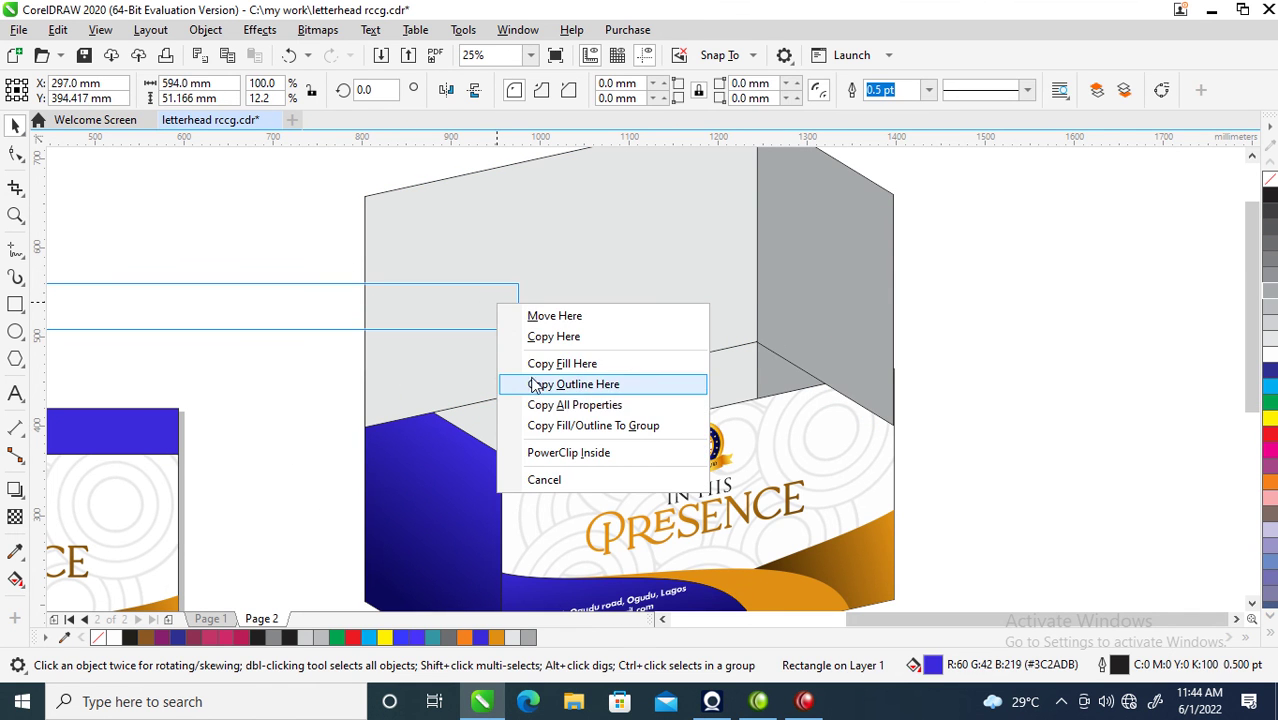
left_click(587, 404)
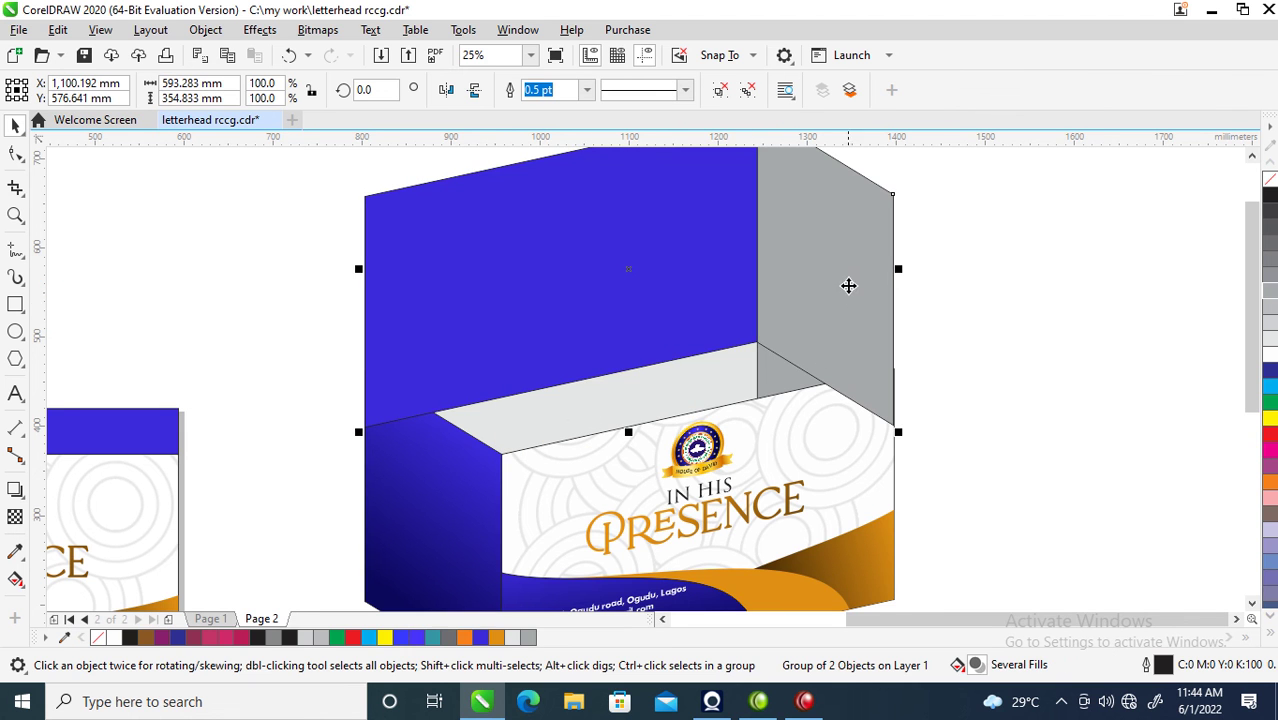
left_click_drag(779, 294, 1076, 530)
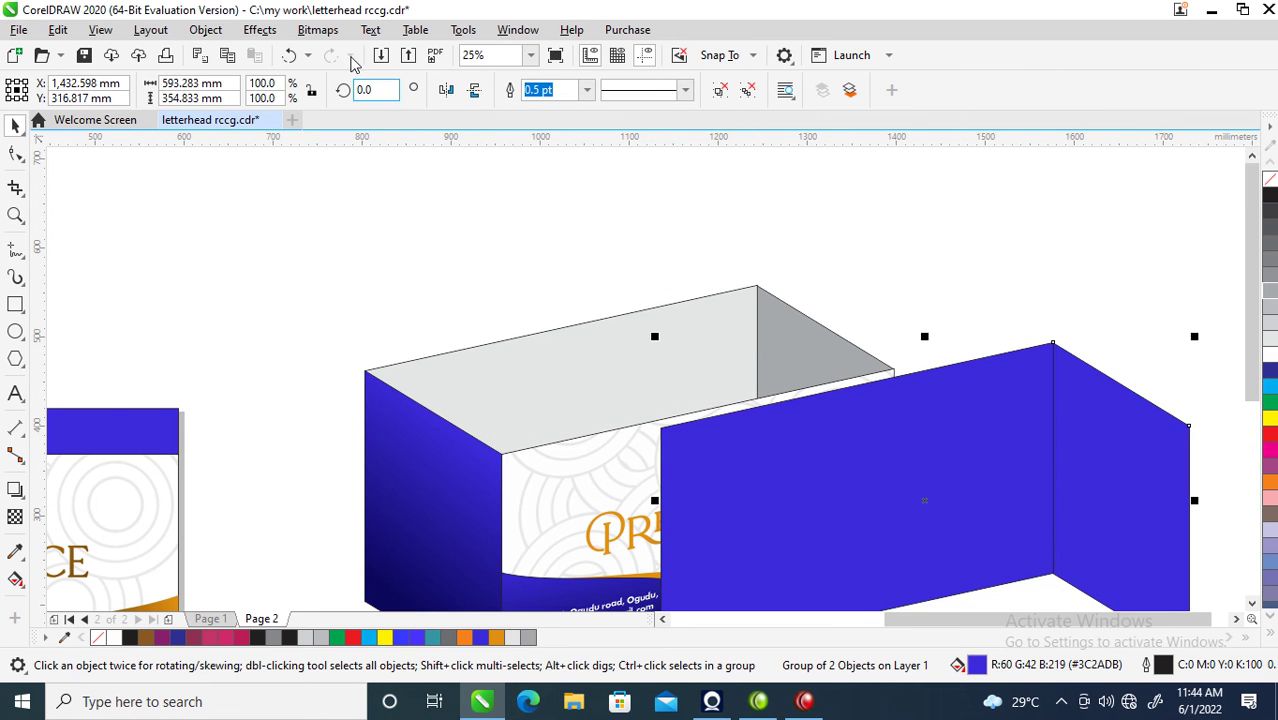
- PowerClip the blue panel group inside the grey inner-panel group of the box
left_click(205, 29)
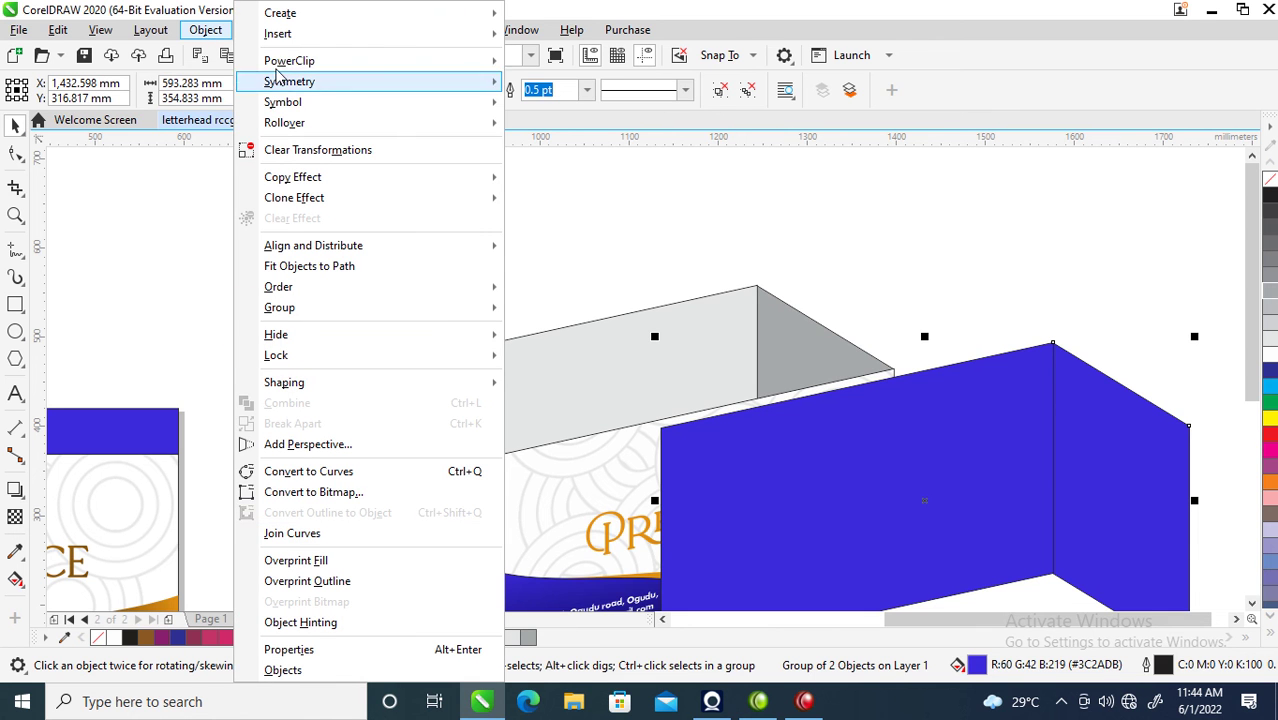
mouse_move(320, 62)
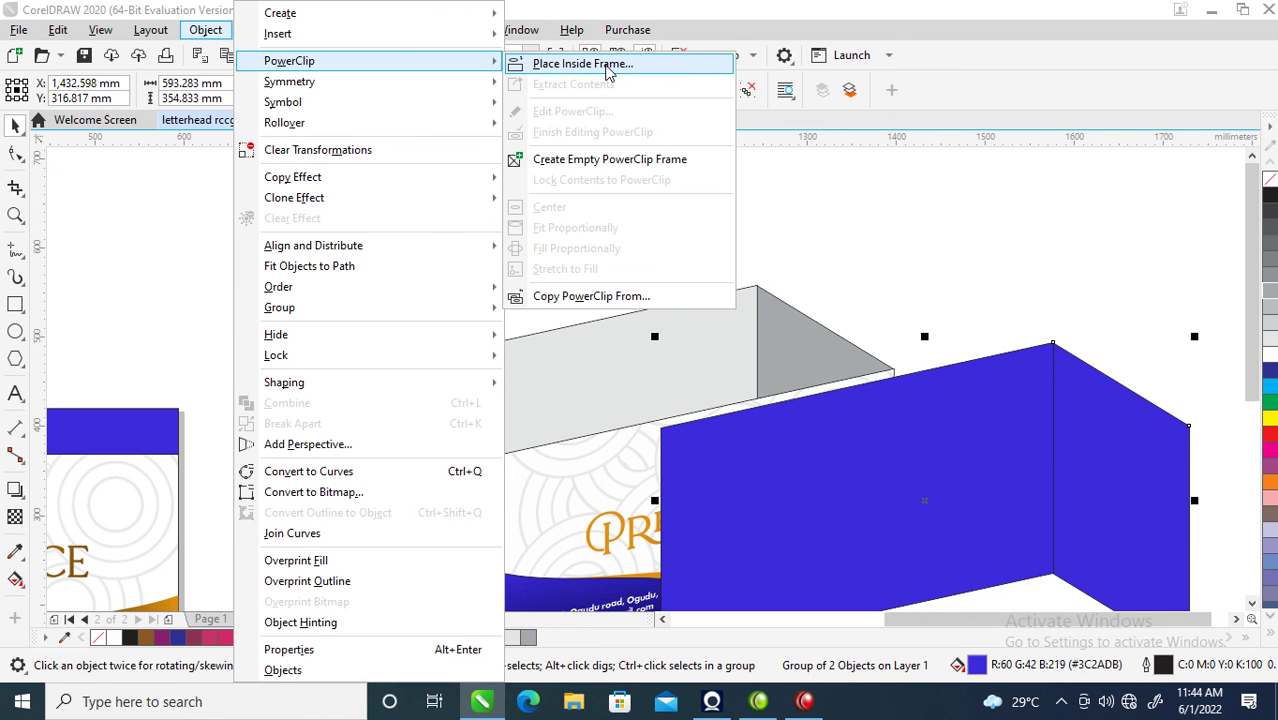
left_click(606, 70)
left_click(600, 343)
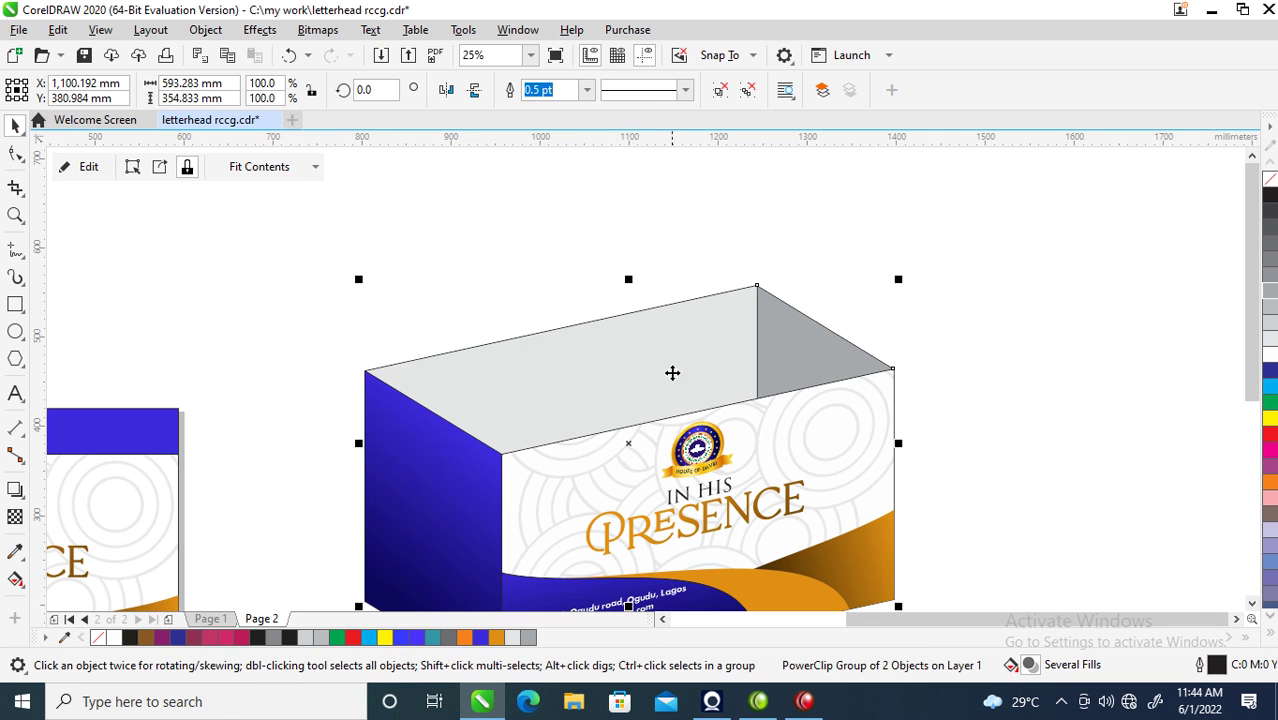
left_click_drag(648, 365, 714, 356)
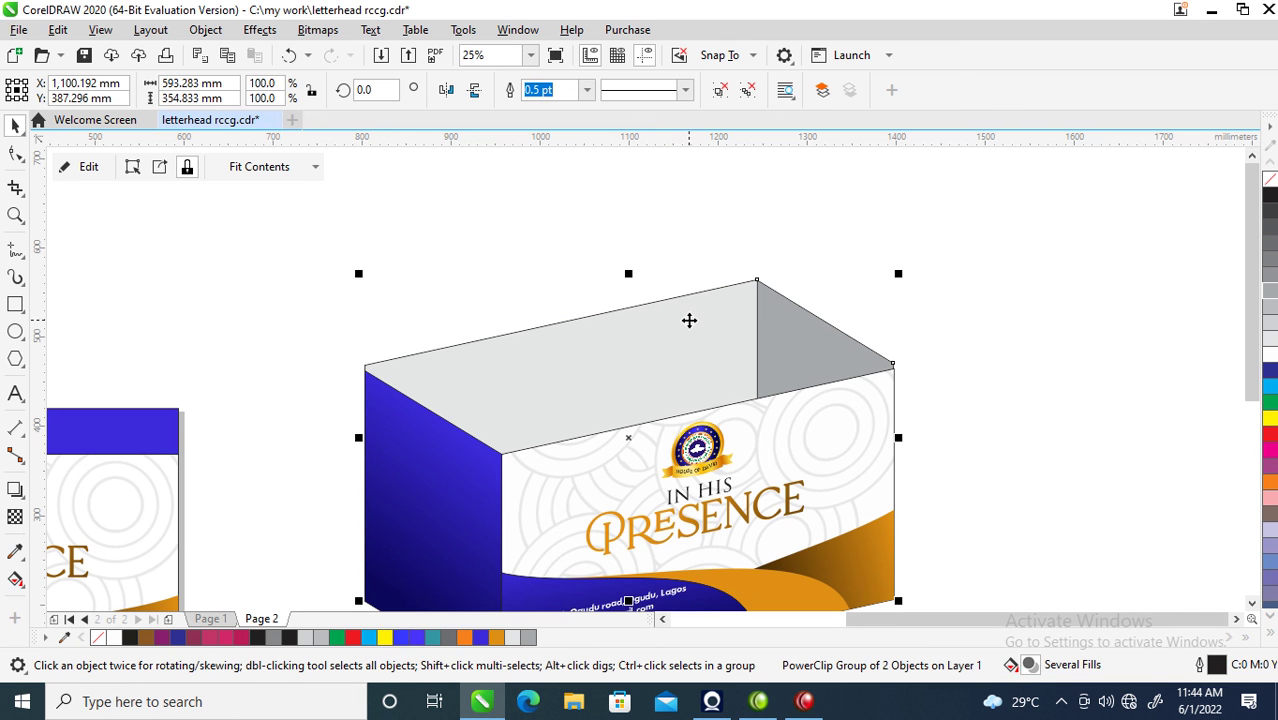
key("ctrl+z")
left_click(673, 358, "ctrl")
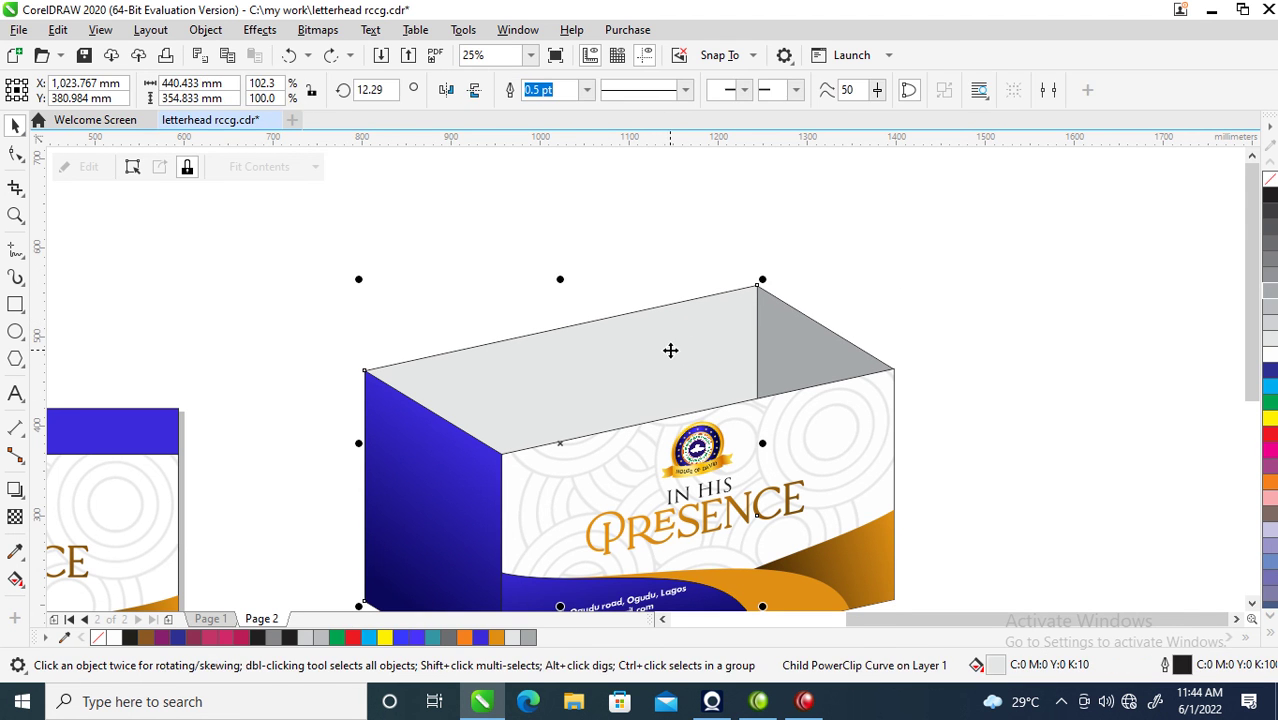
- Edit the PowerClip contents, raising the blue group to form an even band along the upper edge of both inner panels
double_click(795, 335)
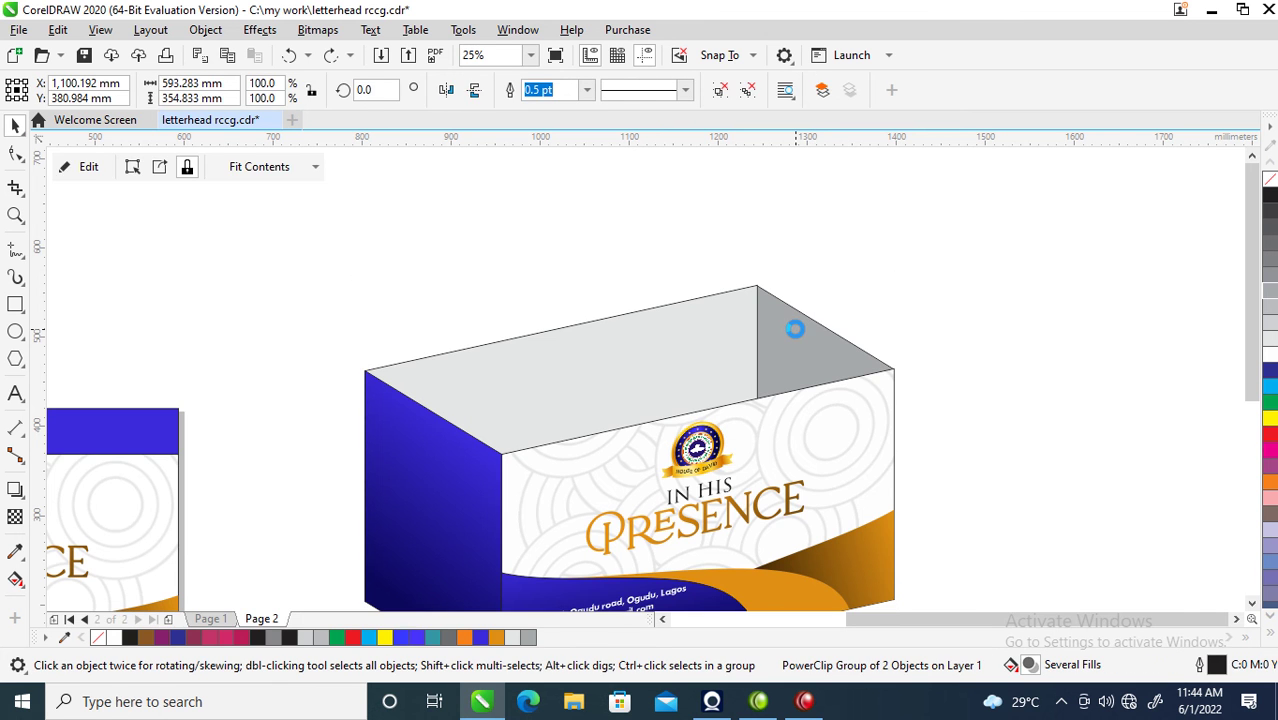
left_click(918, 466)
left_click_drag(765, 372, 697, 243)
mouse_move(782, 325)
left_mouse_down()
mouse_move(769, 301)
mouse_move(782, 303)
left_mouse_up()
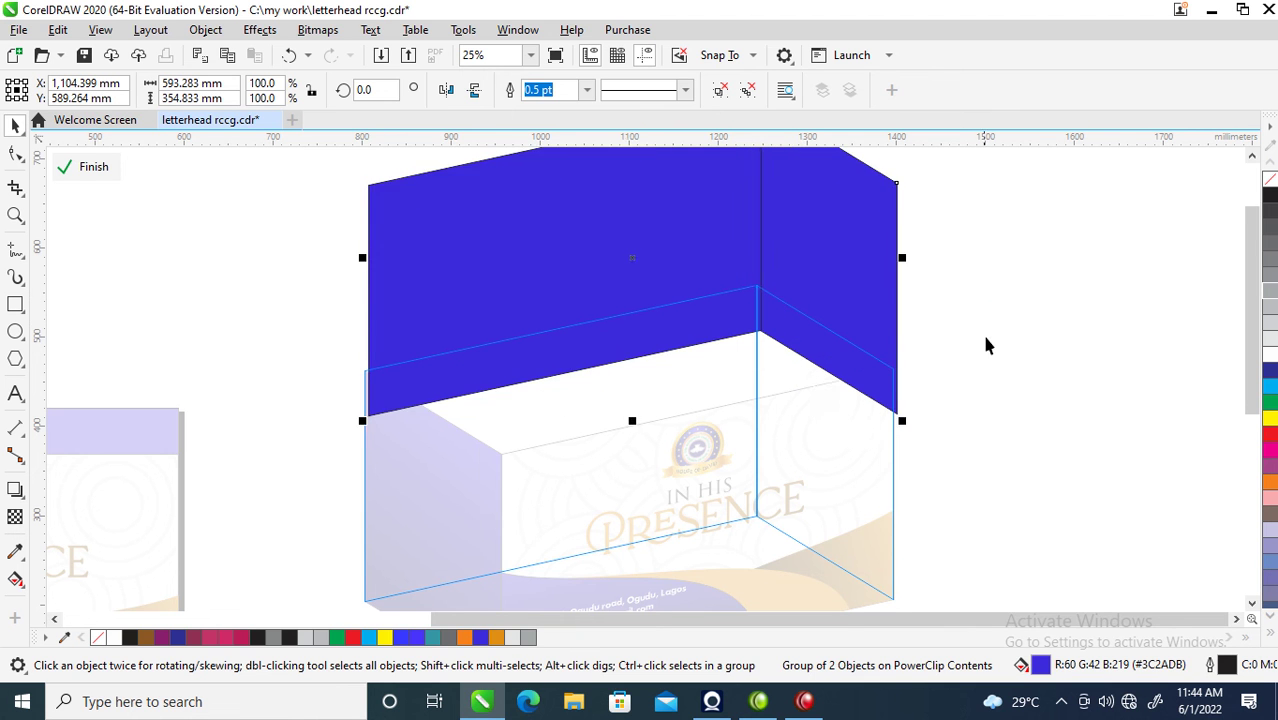
left_click(923, 309, "ctrl")
left_click(771, 318, "ctrl")
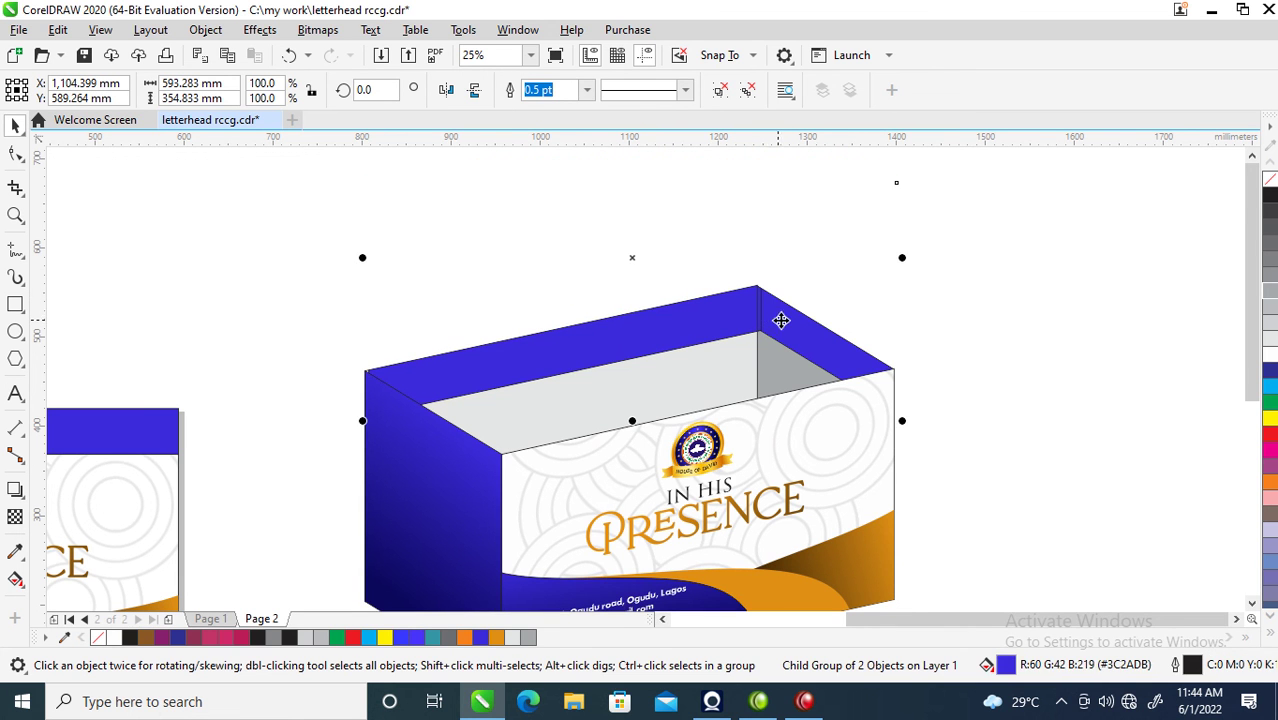
mouse_move(785, 306)
left_mouse_down()
mouse_move(767, 295)
mouse_move(785, 303)
left_mouse_up()
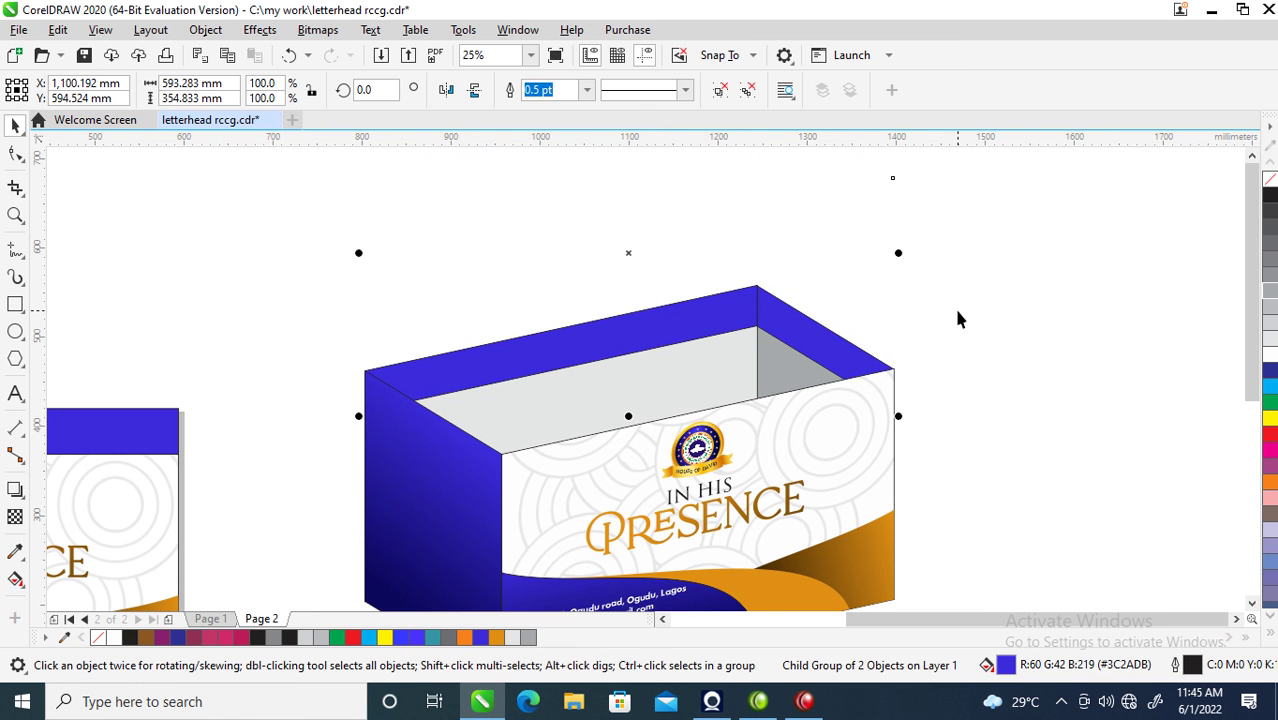
- Draw a circle about 15 mm across near the front panel's upper edge, beside the logo, and fill it with 10% black
scroll(941, 305, "down", 1)
key("z")
left_click_drag(562, 223, 1040, 515)
key("Escape")
left_click_drag(407, 273, 1184, 585)
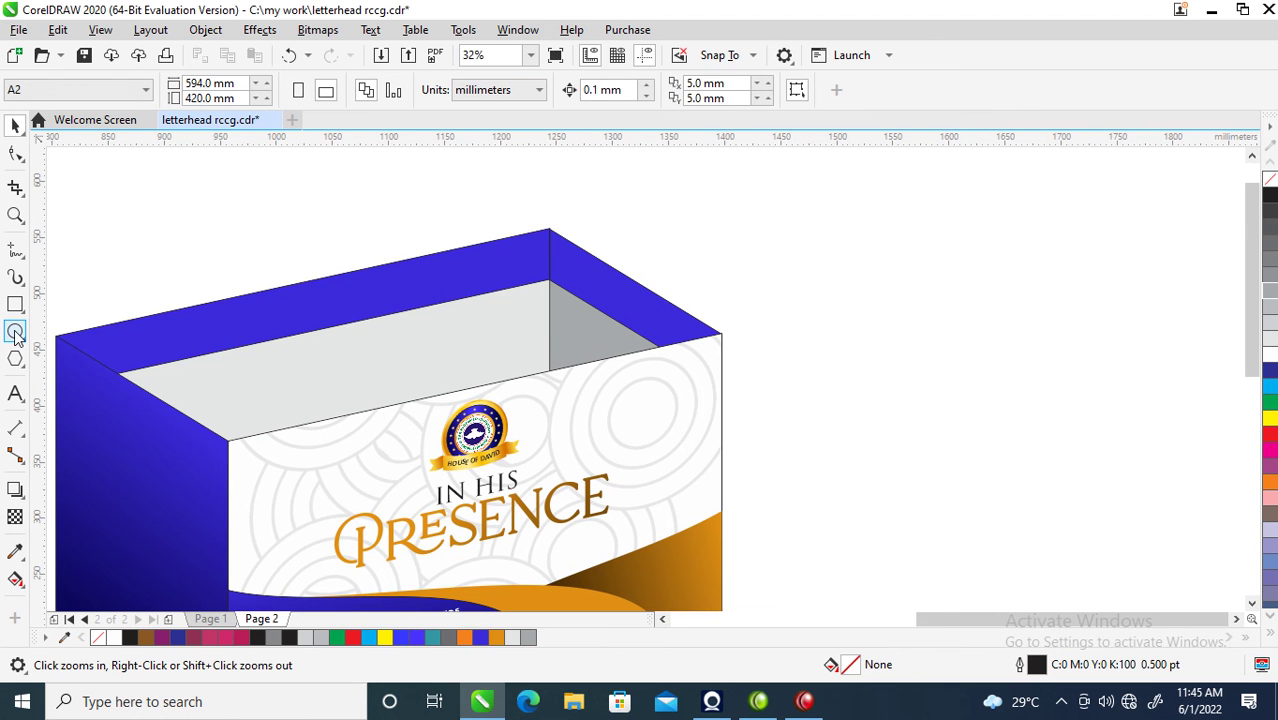
left_click(15, 335)
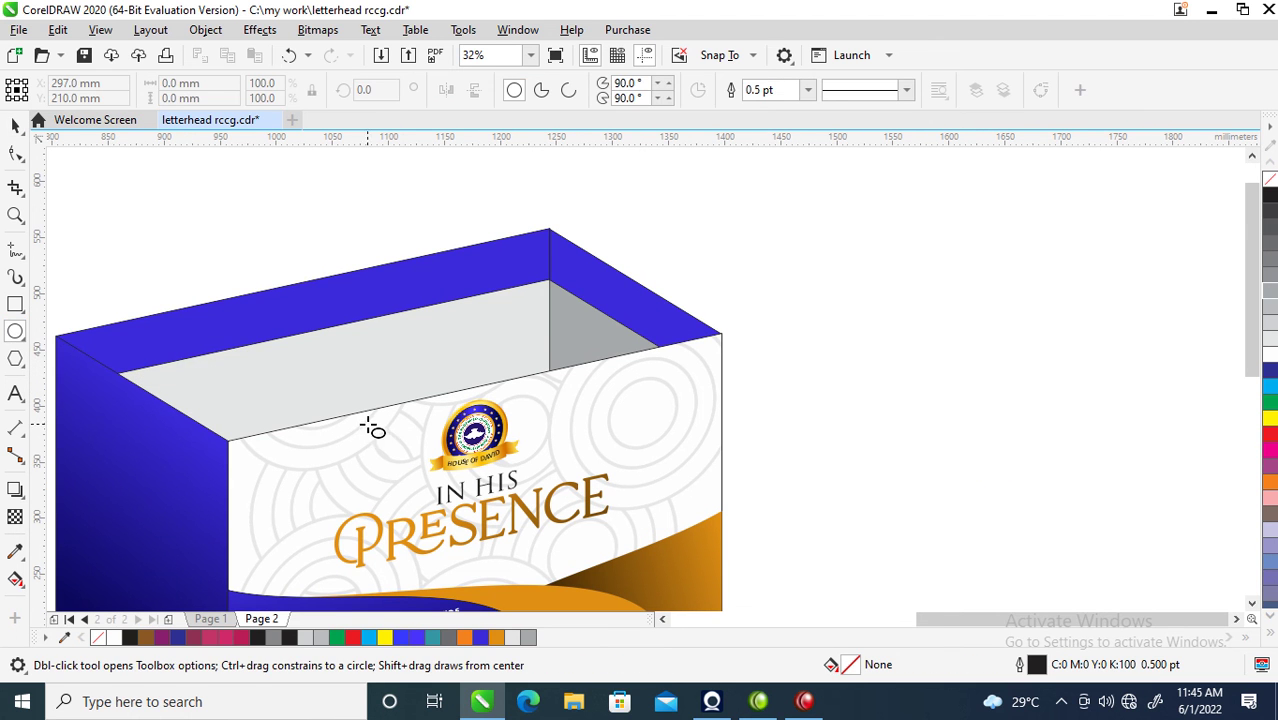
left_click_drag(368, 431, 384, 448)
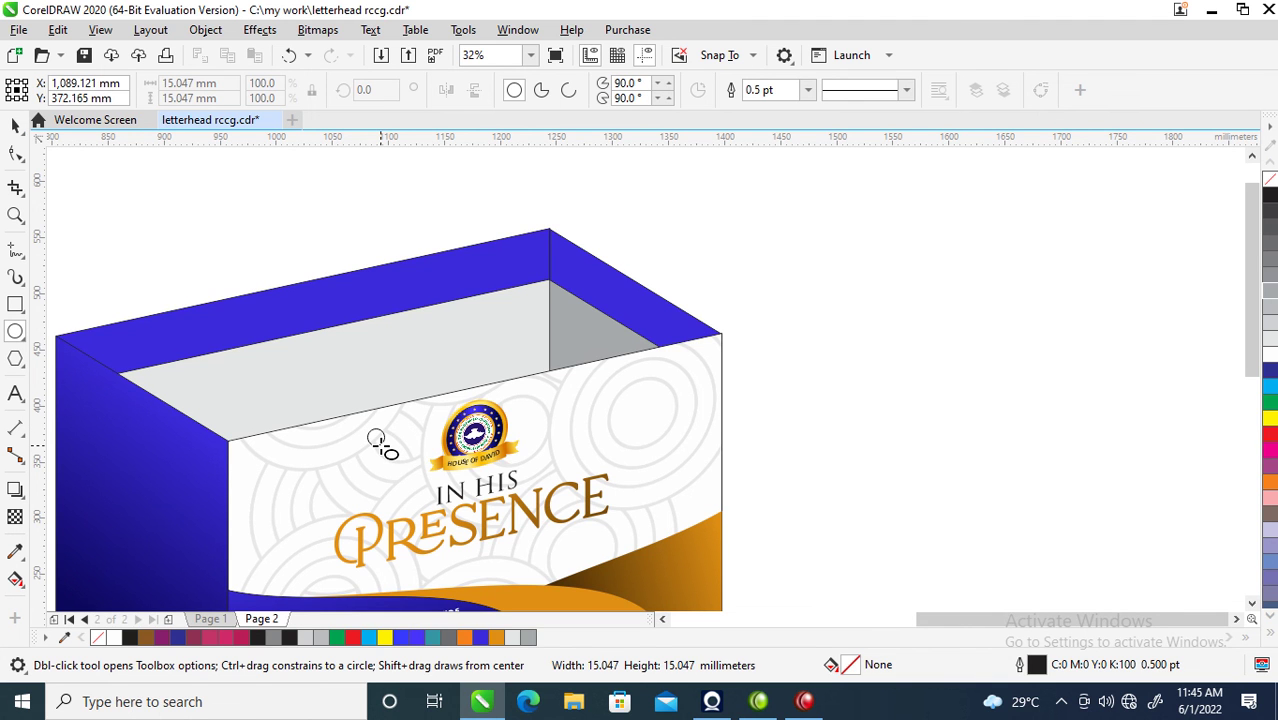
left_click_drag(384, 448, 384, 448)
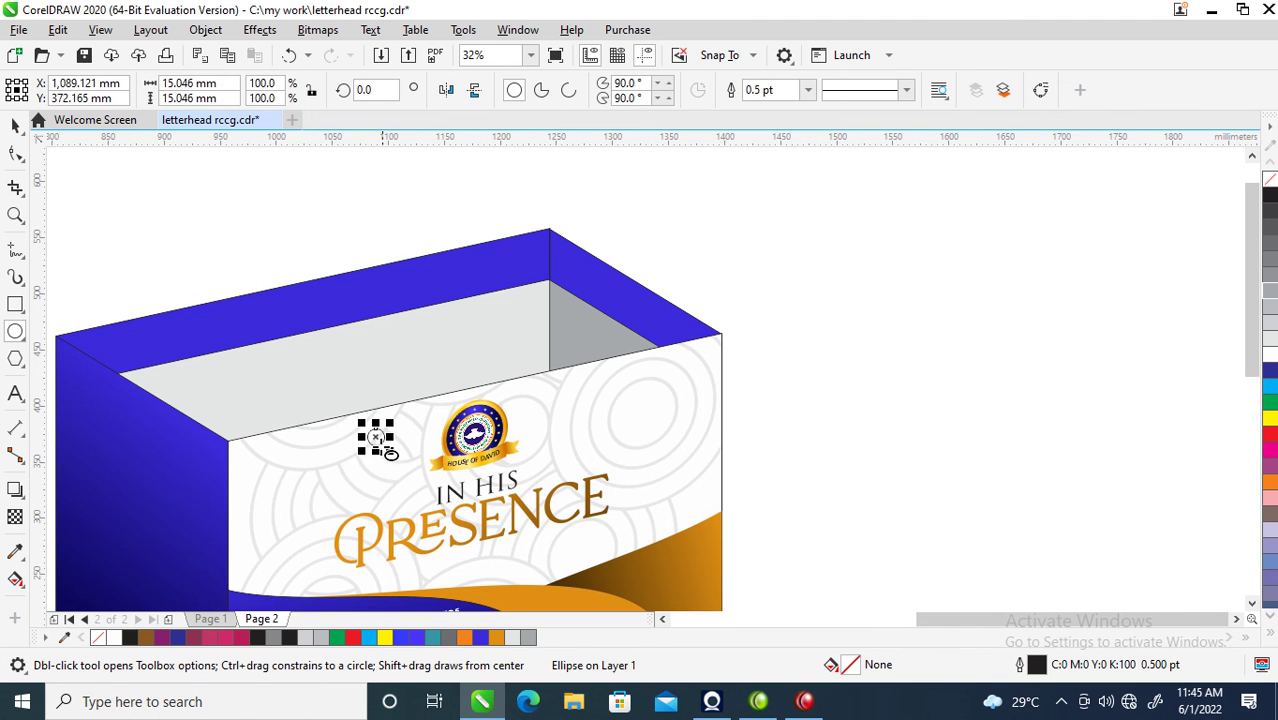
left_click(1268, 350)
key("space")
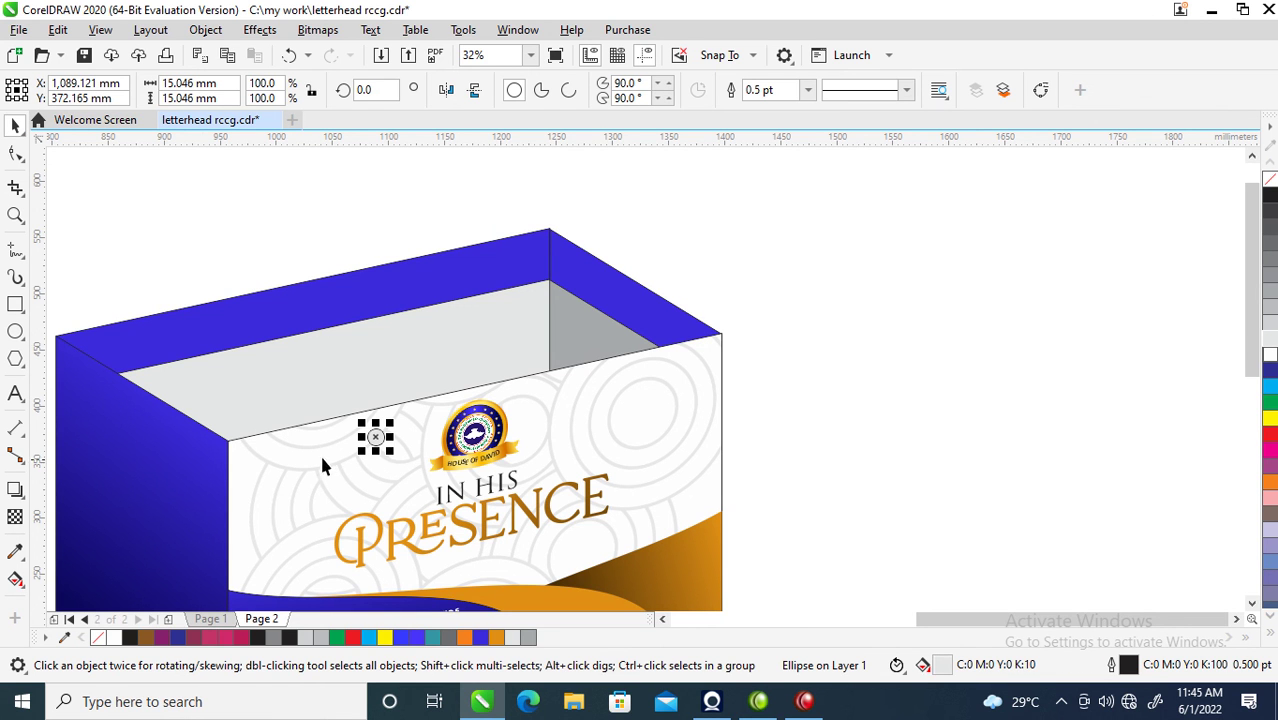
- Duplicate the small grey circle to the other side of the logo, following the front panel's slope
left_click_drag(375, 436, 562, 393)
right_click(562, 393)
left_click(921, 322)
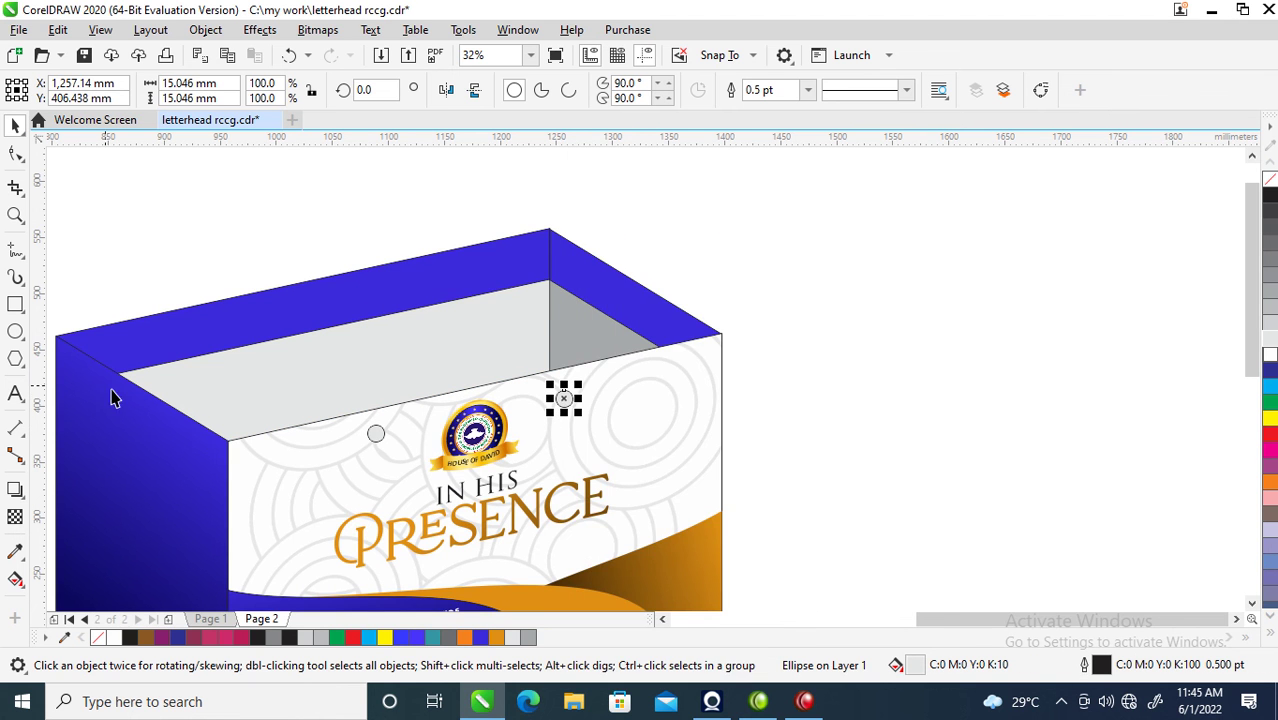
- Draw an arched Bézier handle curve, about 188 by 173 mm, from one front-panel hole over the box rim to the other hole
left_click(18, 252)
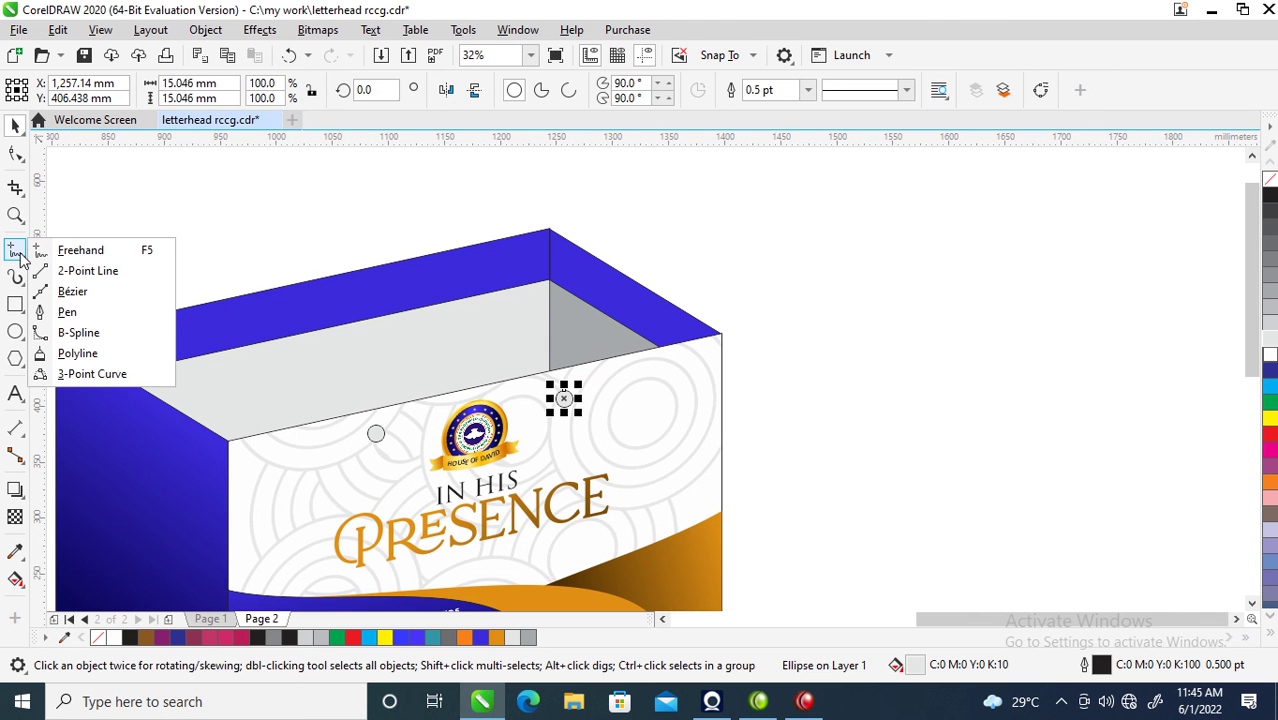
left_click(75, 291)
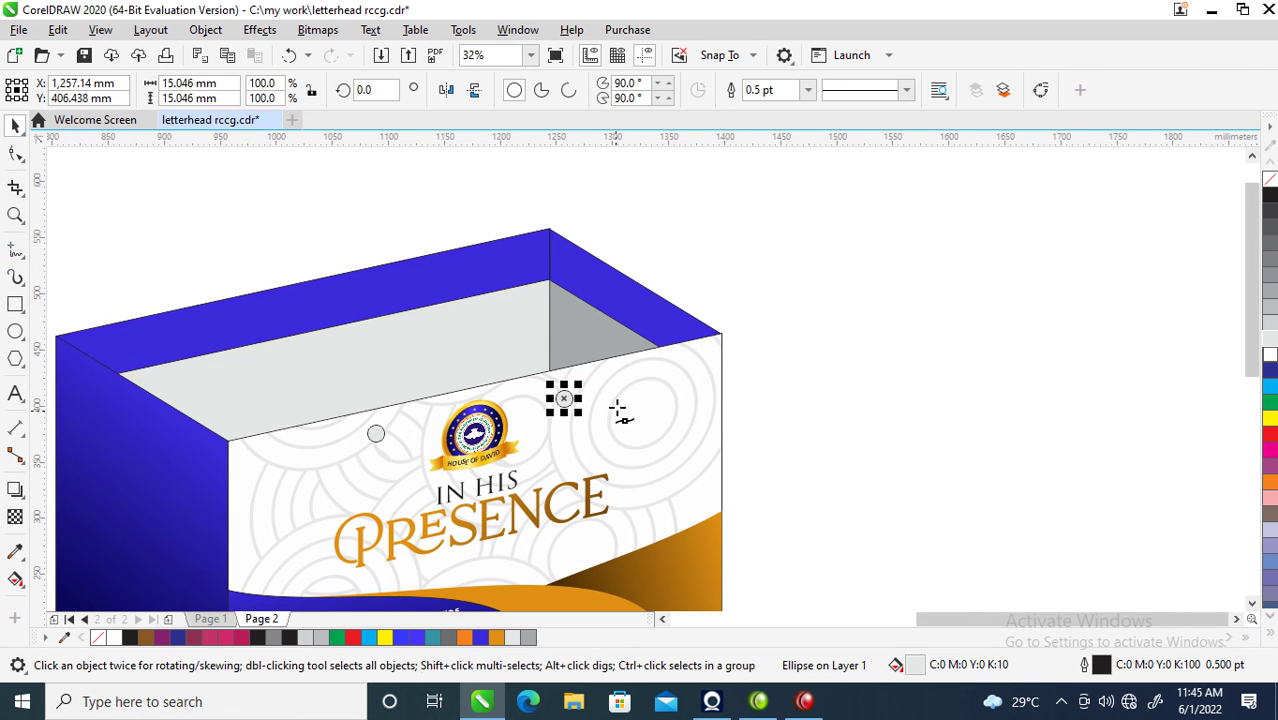
left_click(375, 433)
left_click_drag(405, 238, 487, 231)
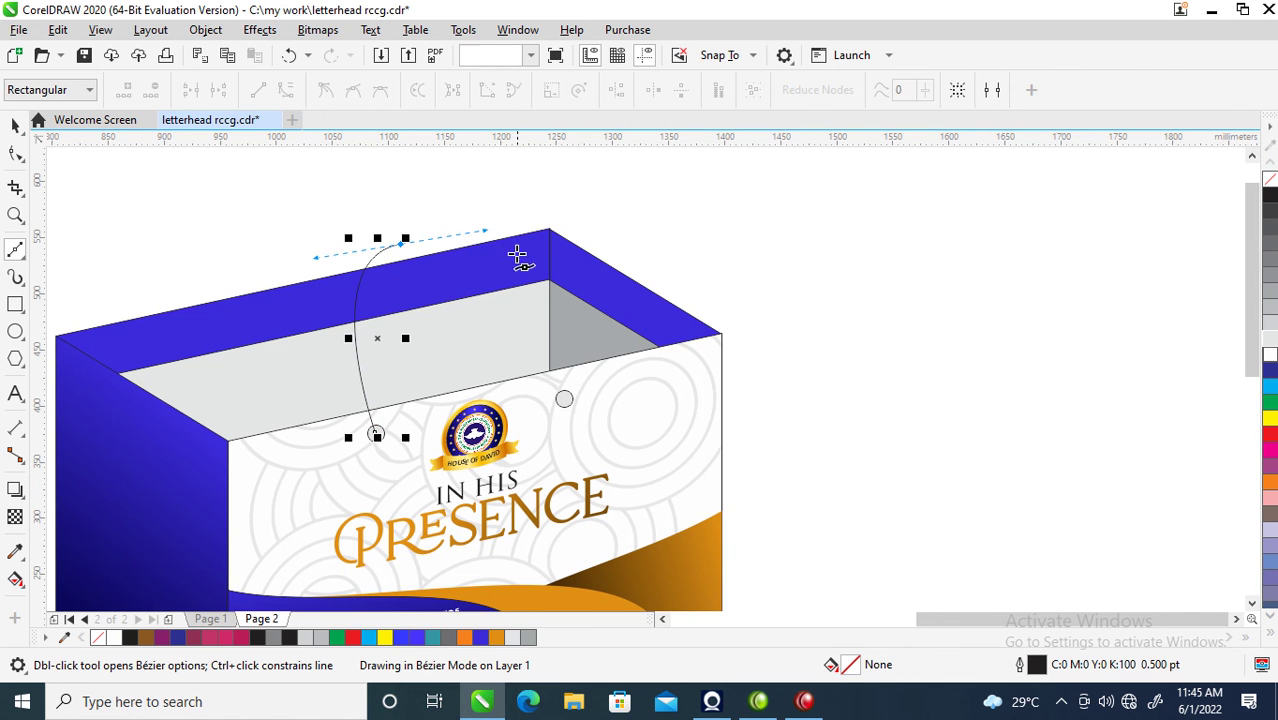
left_click_drag(520, 275, 536, 310)
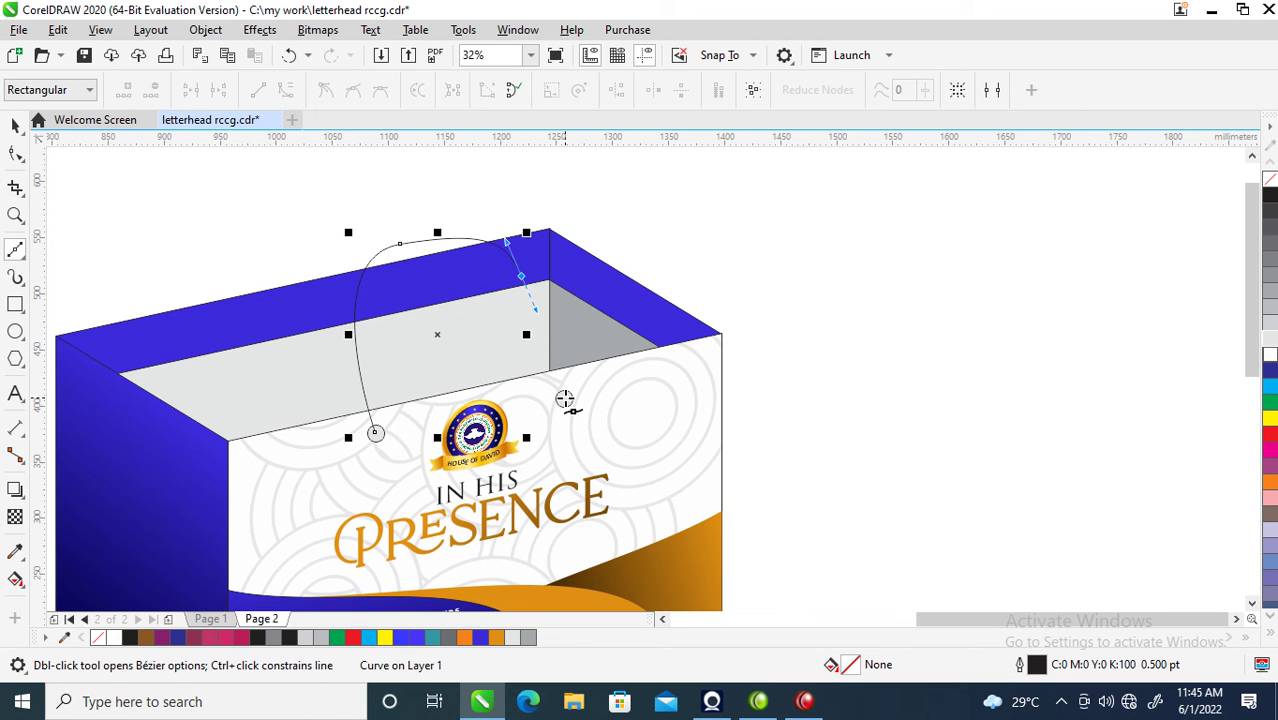
left_click(565, 399)
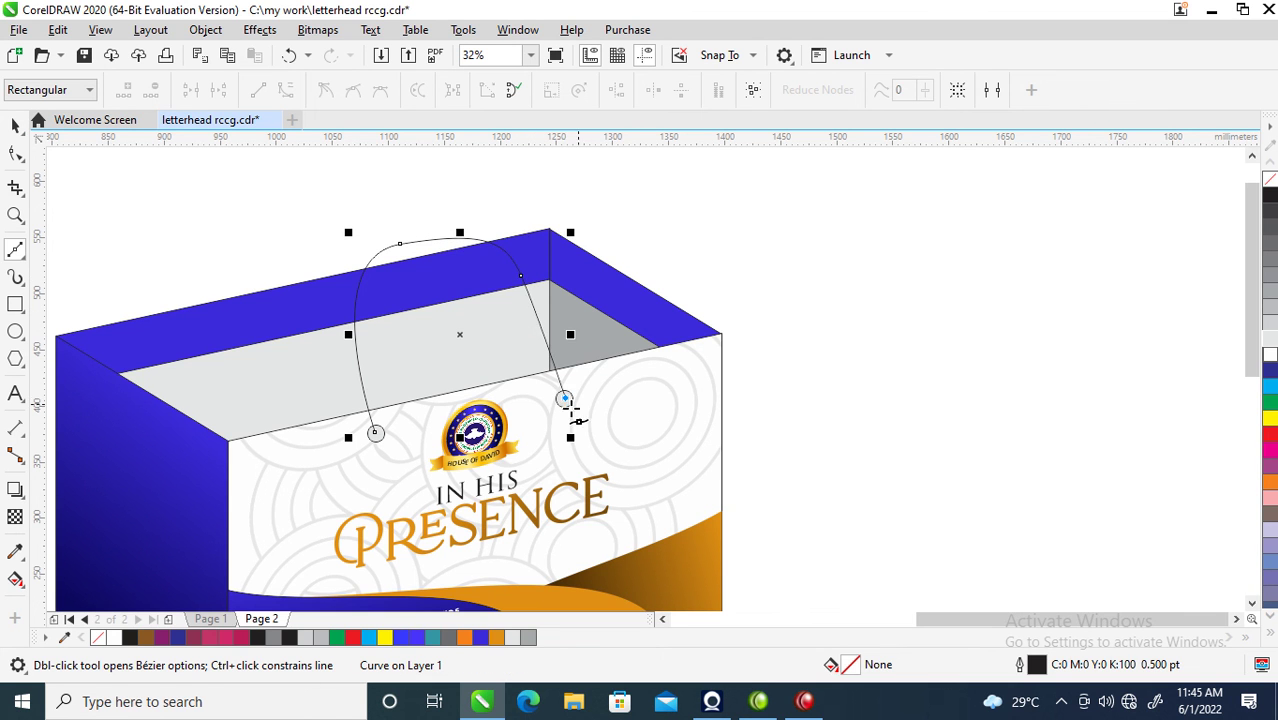
key("space")
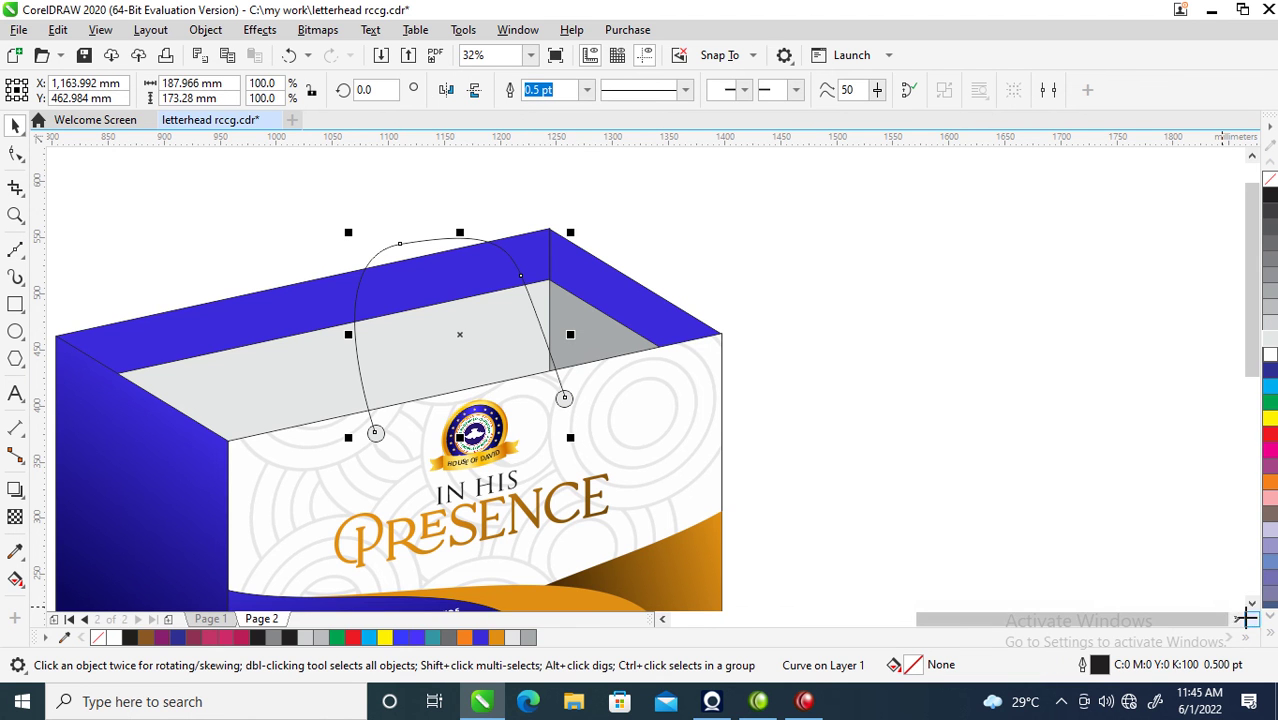
- Give the handle curve a tan outline (C0 M20 Y60 K20), 9 pt wide with rounded corners
left_click(1269, 631)
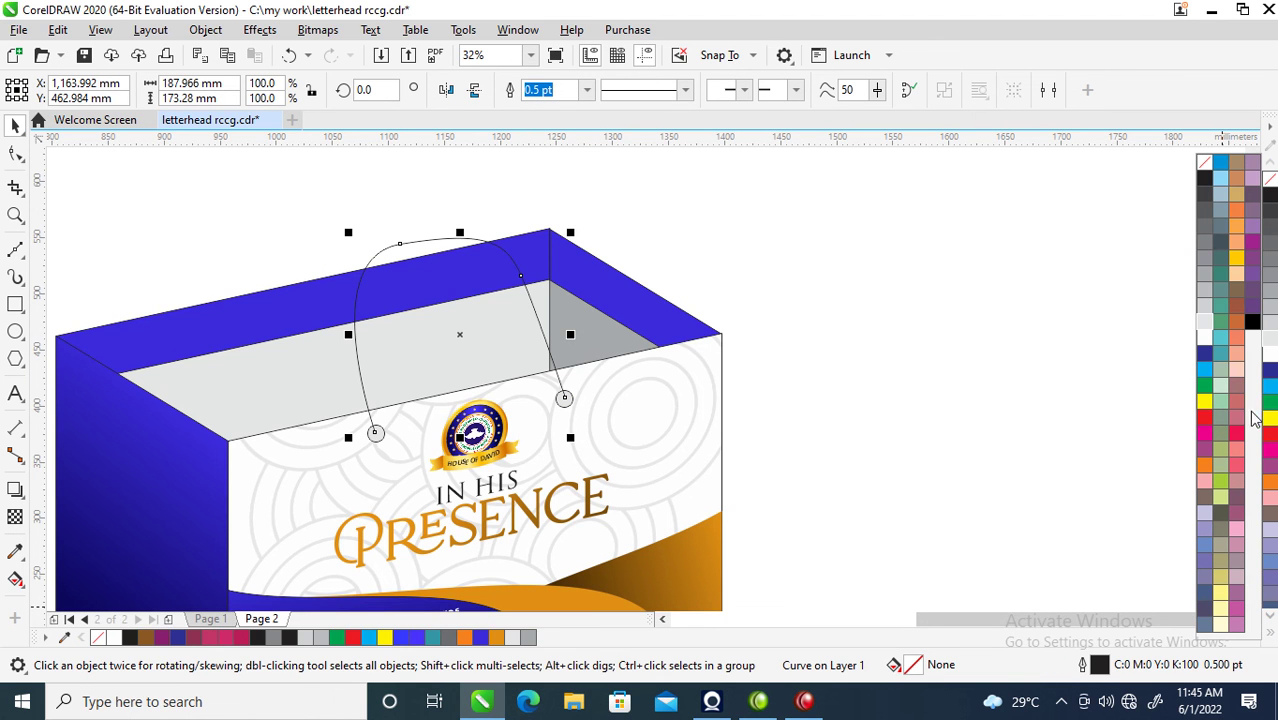
right_click(1240, 203)
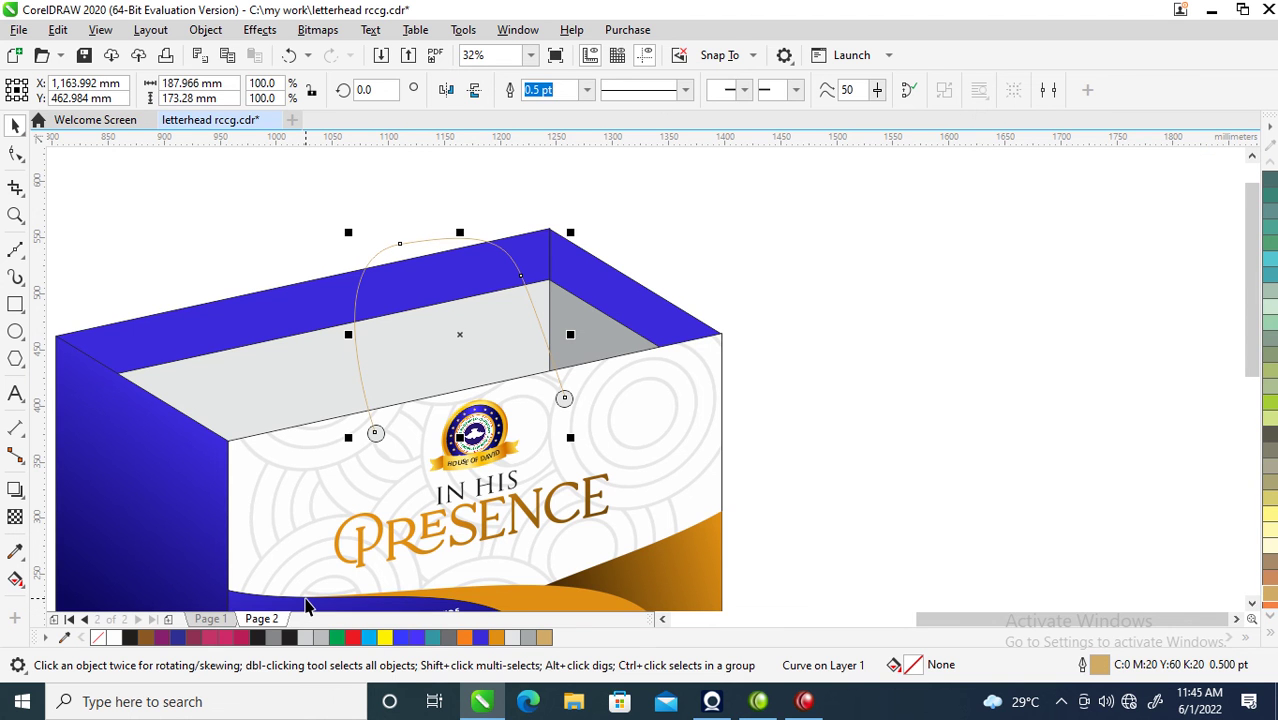
key("F12")
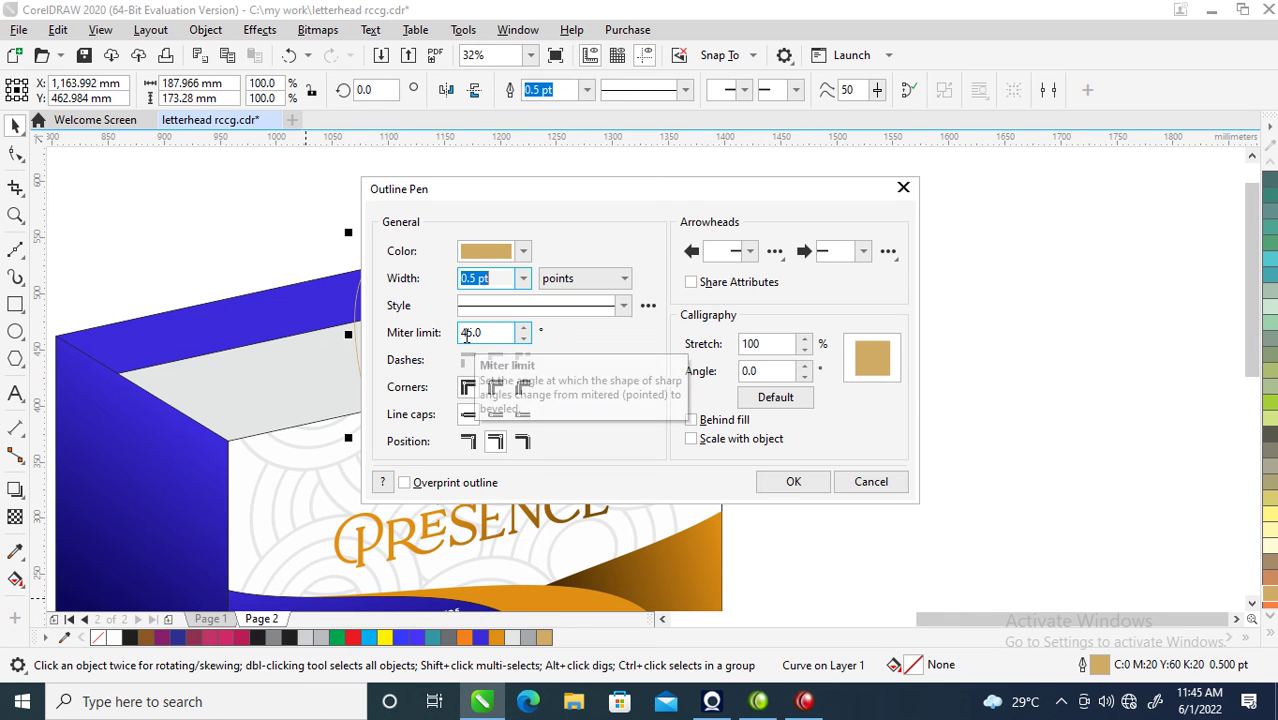
type("9")
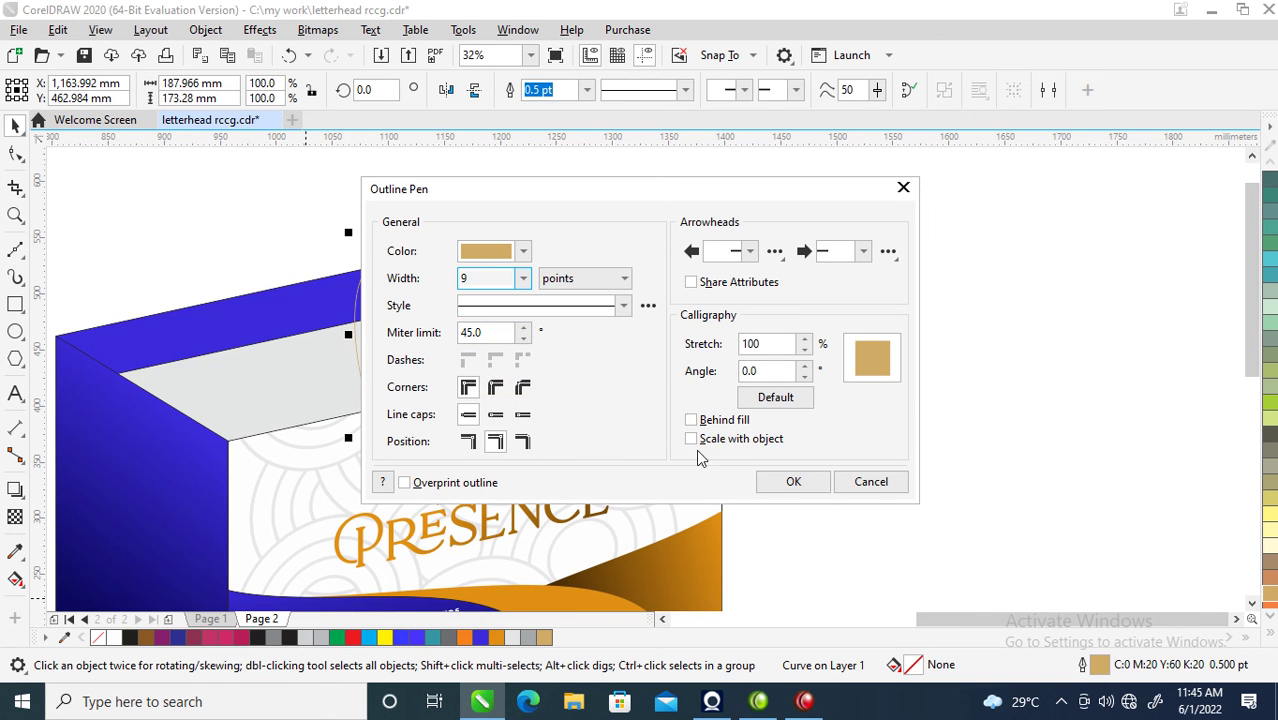
left_click(495, 387)
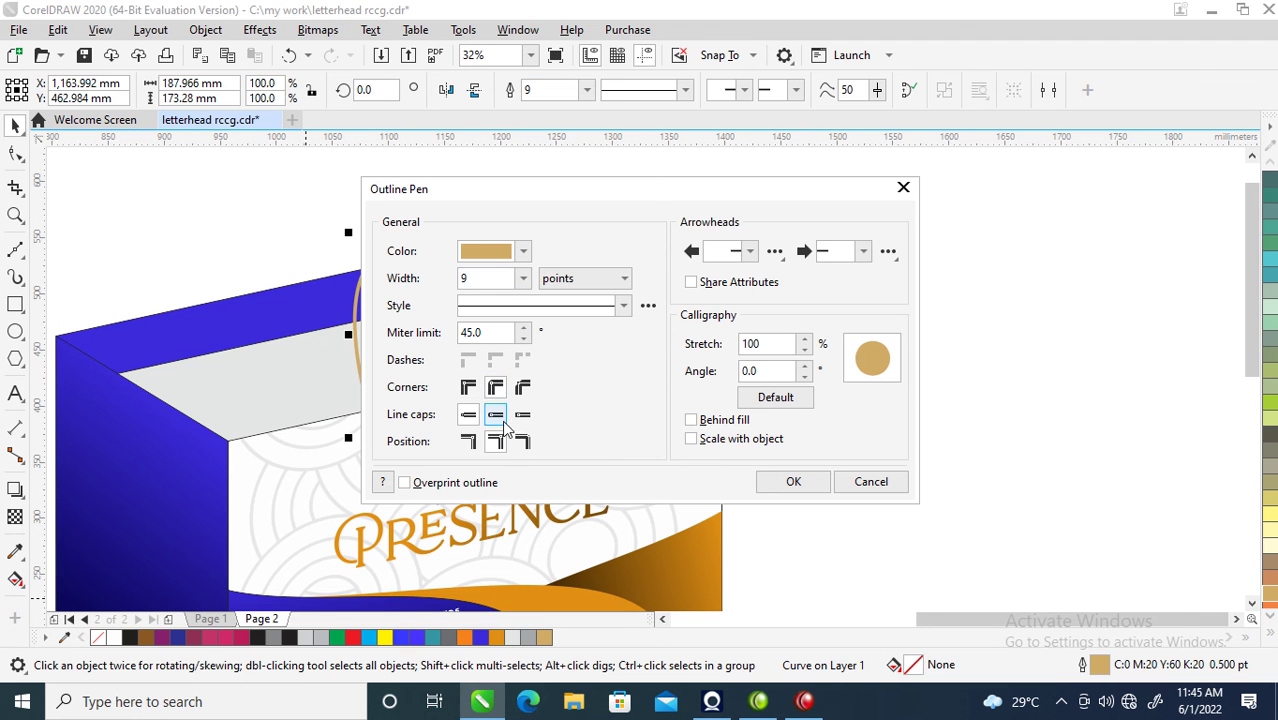
left_click(810, 483)
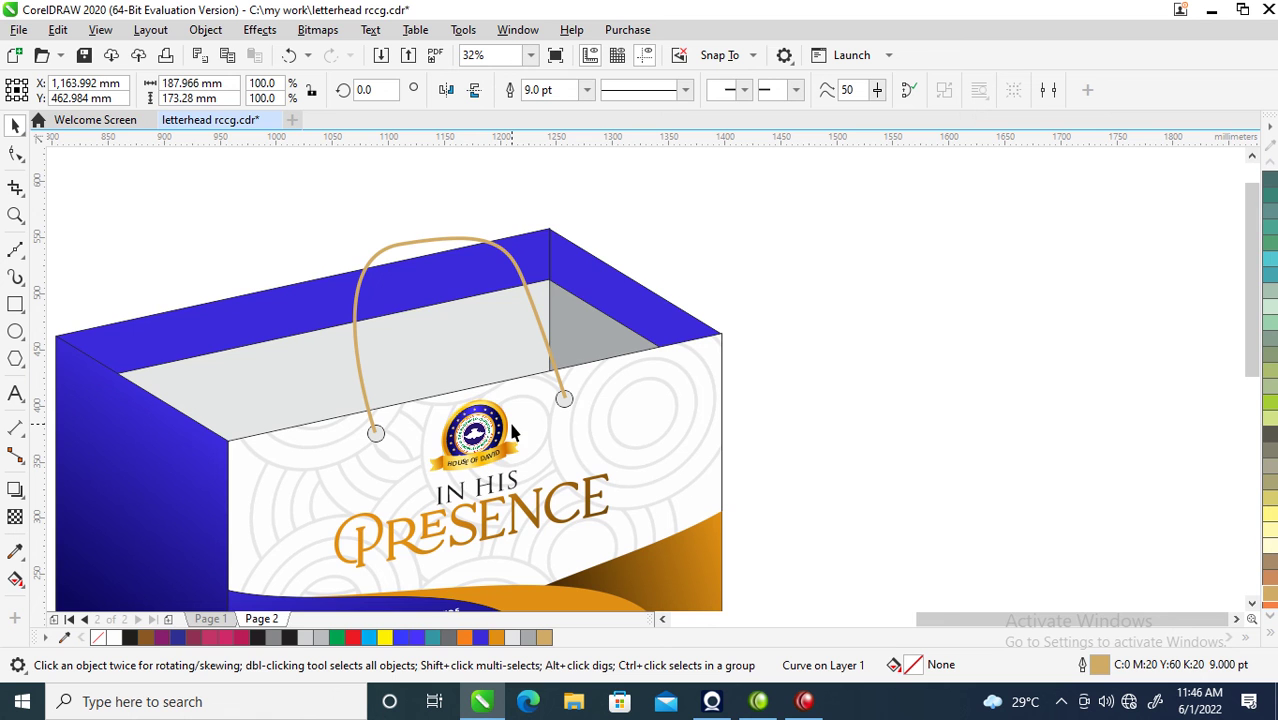
- Set the handle curve's outline width to 19 pt
key("F12")
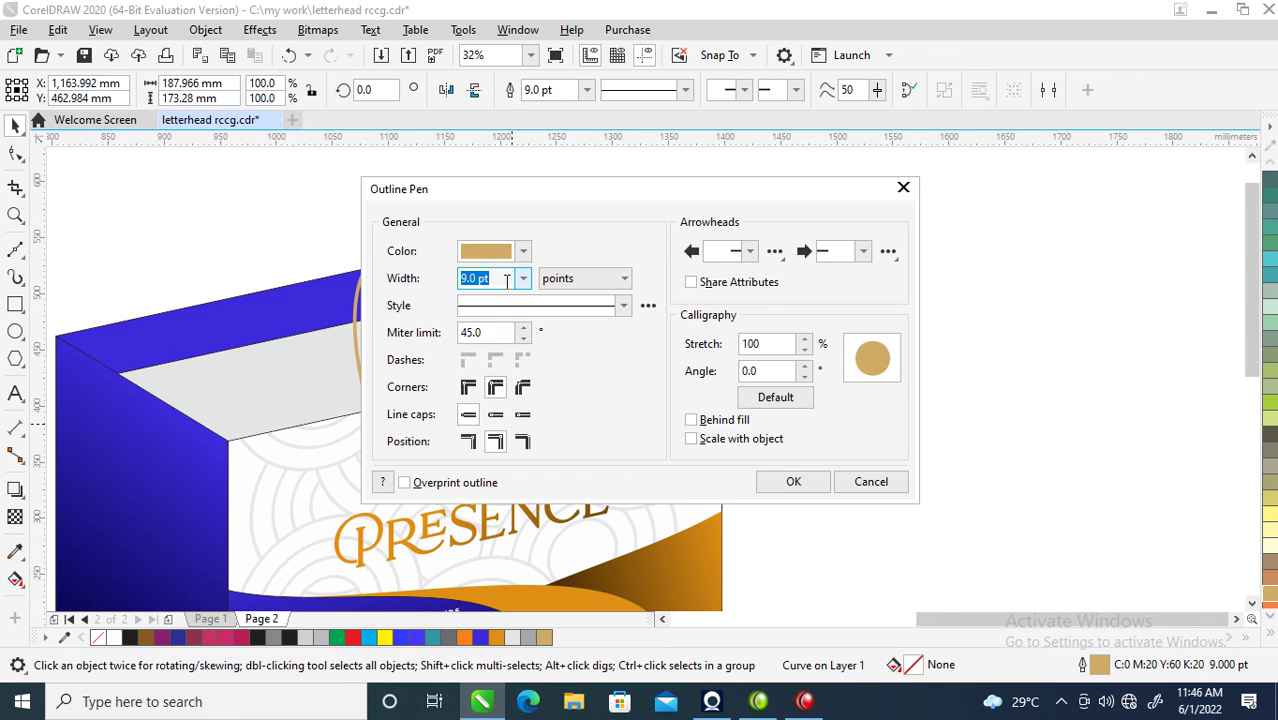
type("19")
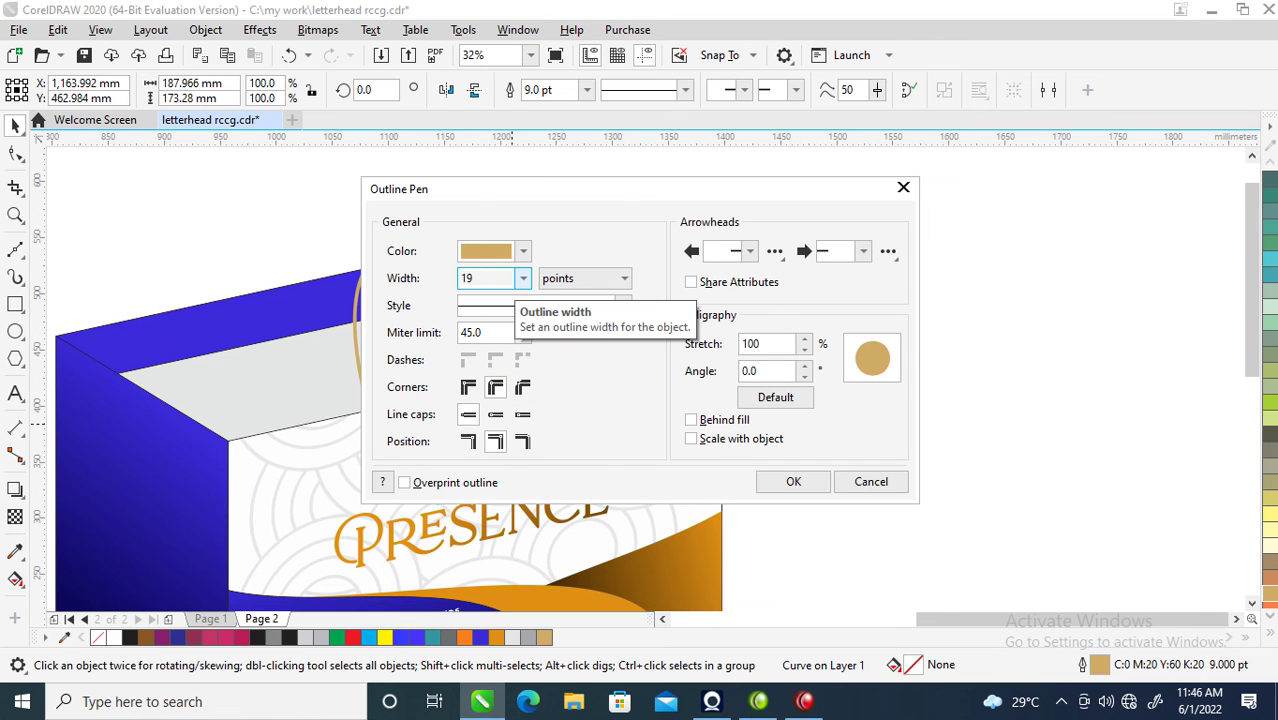
key("Return")
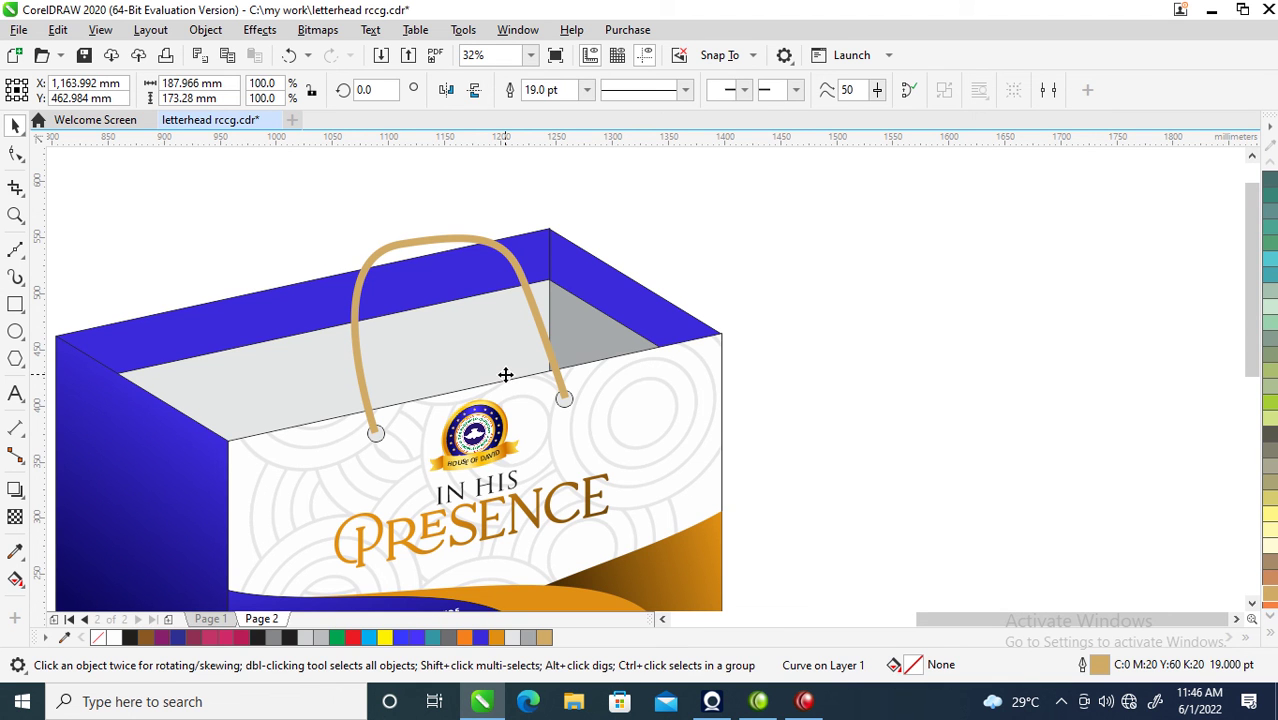
- Set the handle's outline to 30 pt wide, with round line caps and placed behind the fill
key("F12")
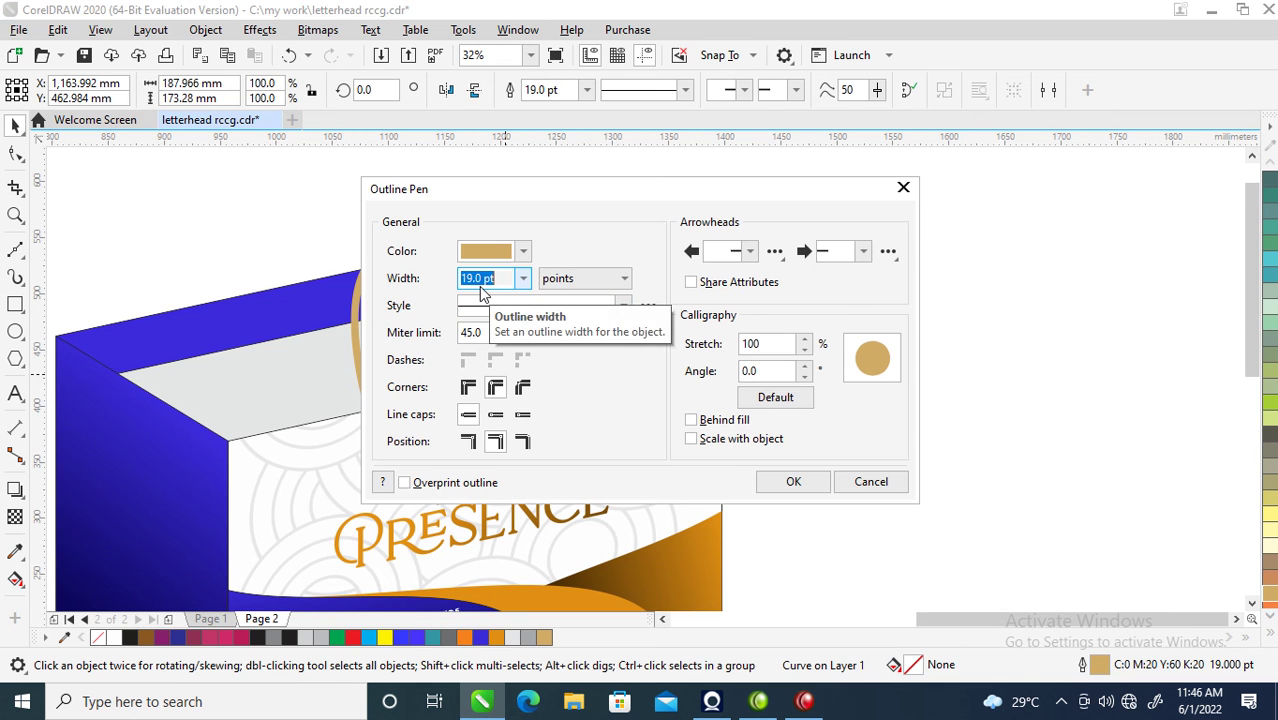
type("30")
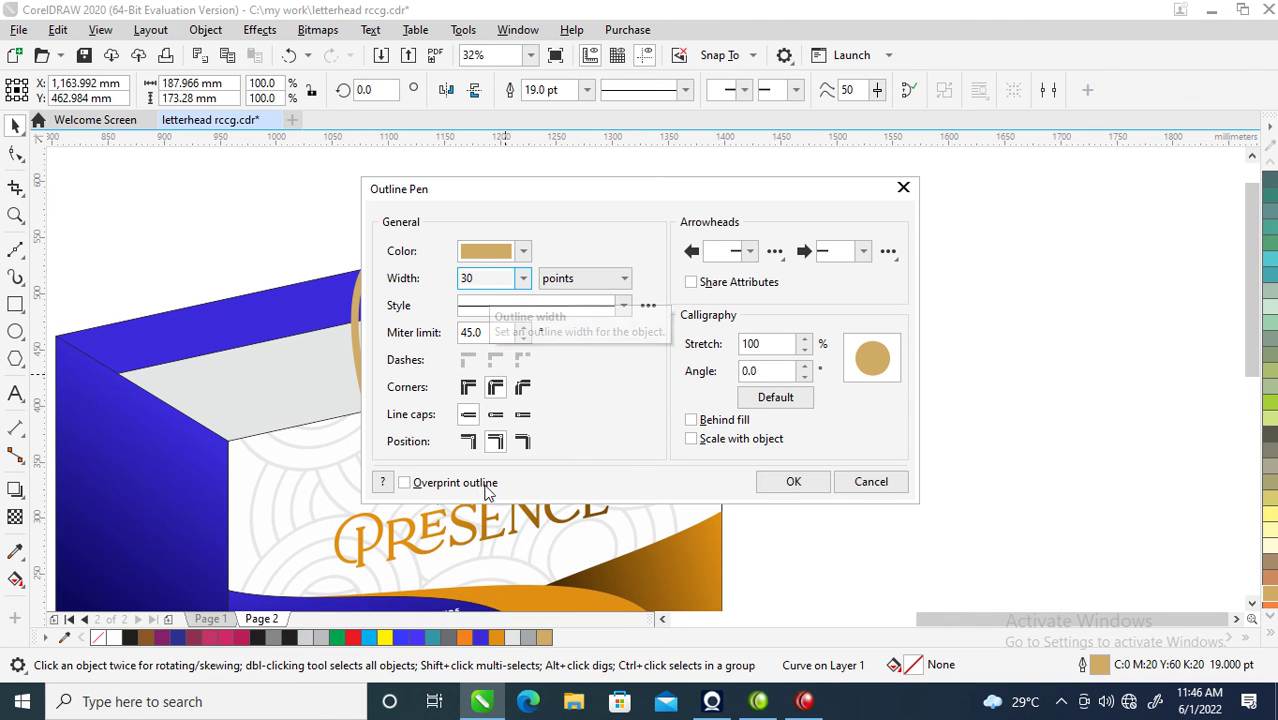
left_click(495, 414)
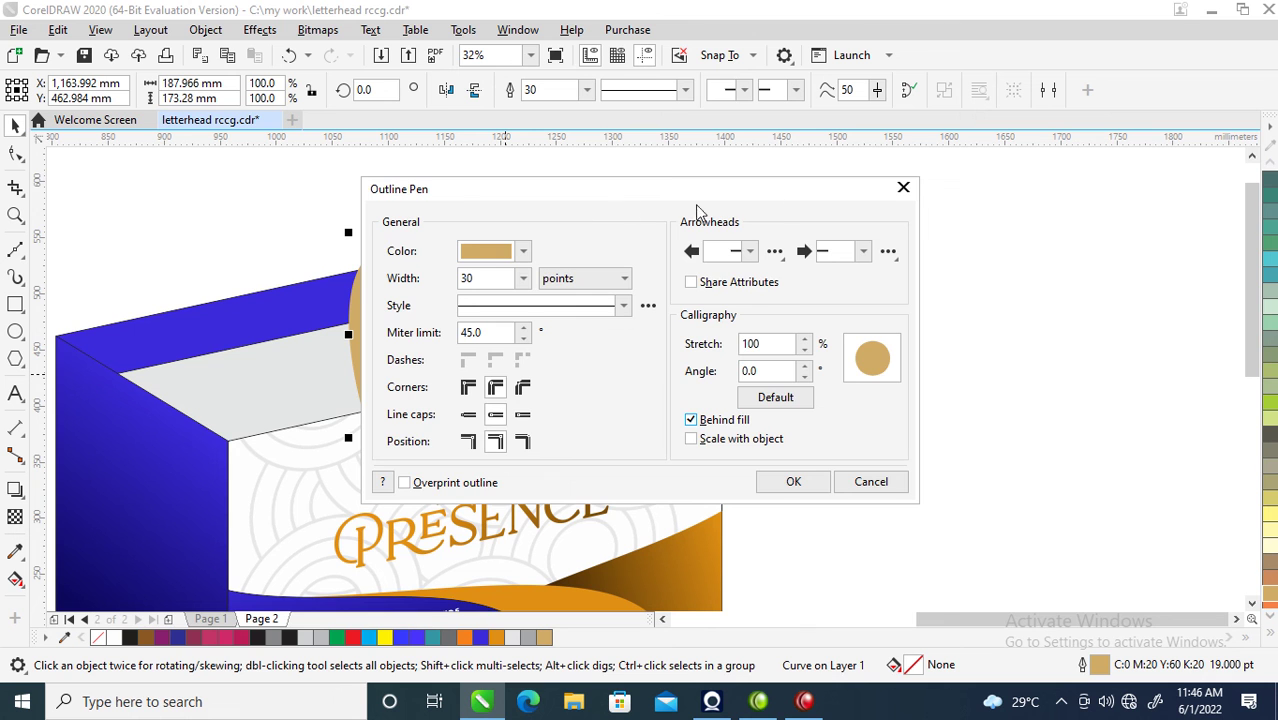
left_click_drag(613, 198, 806, 188)
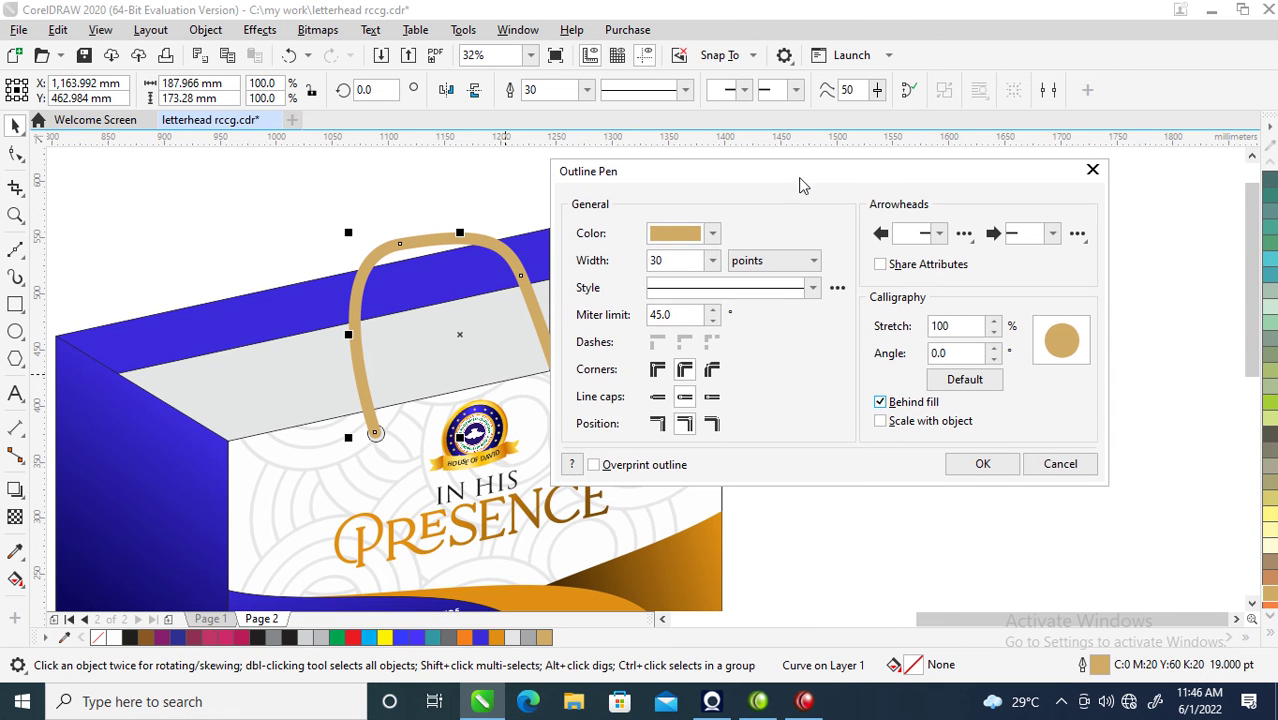
left_click(1000, 474)
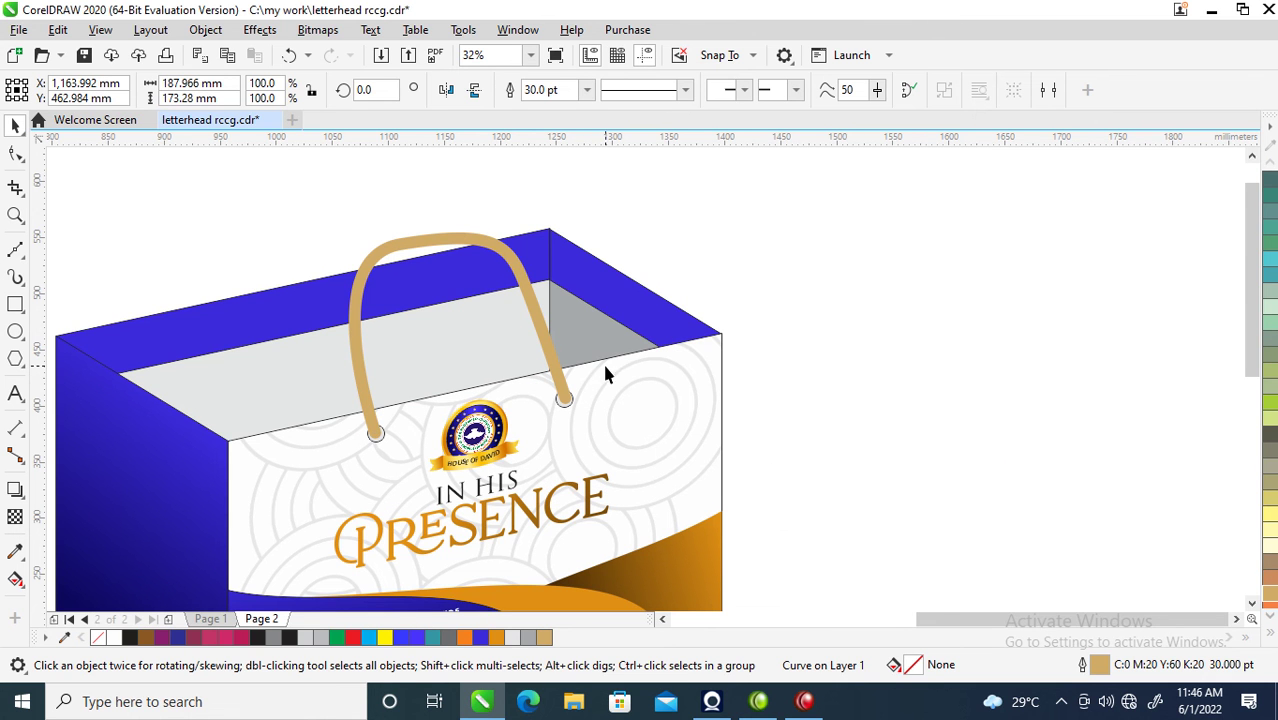
- Select the handle together with both grey hole circles and duplicate the set onto the box's rear inner panel
left_click(533, 410, "shift")
left_click_drag(880, 322, 478, 436)
left_click(375, 441, "shift")
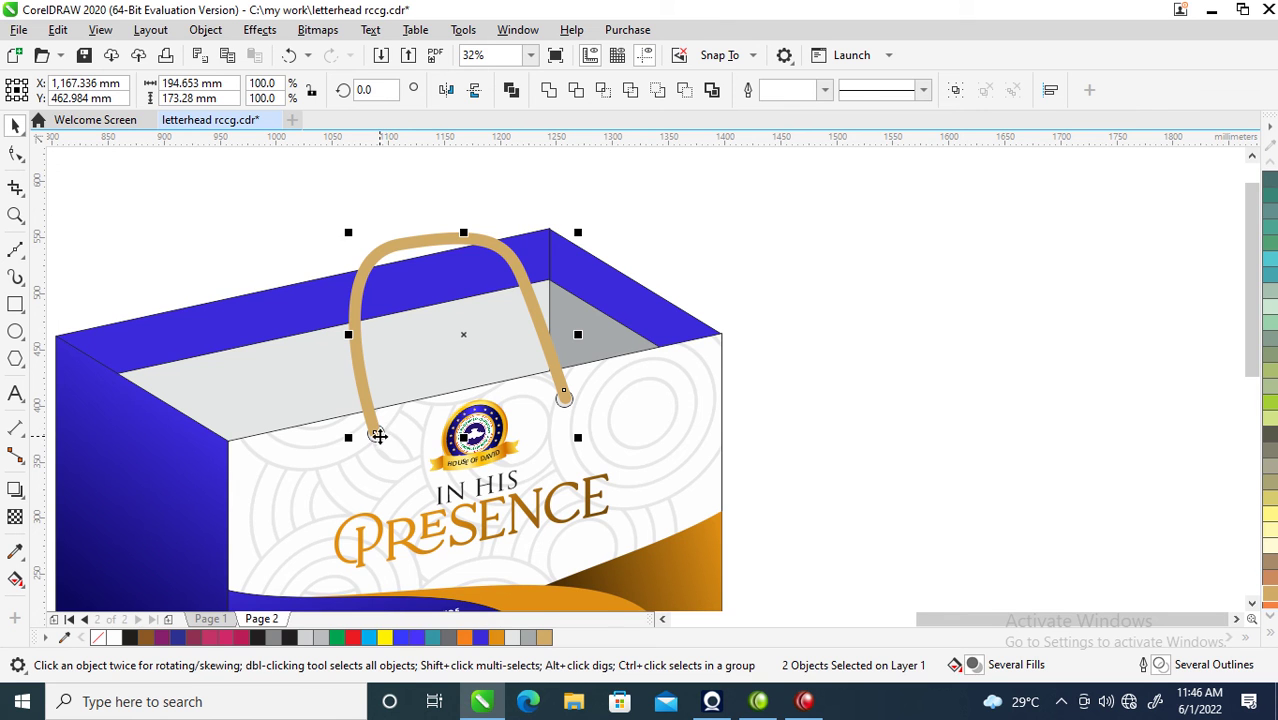
left_click_drag(318, 397, 424, 462)
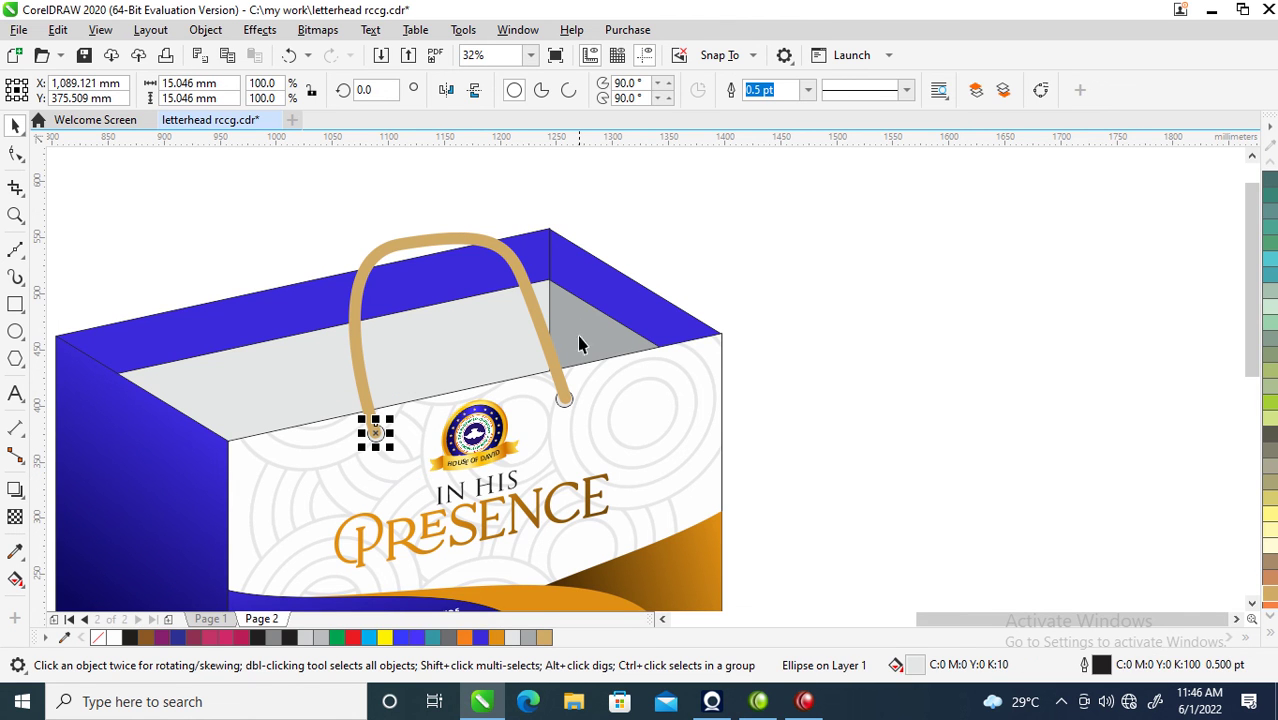
left_click(558, 403, "shift")
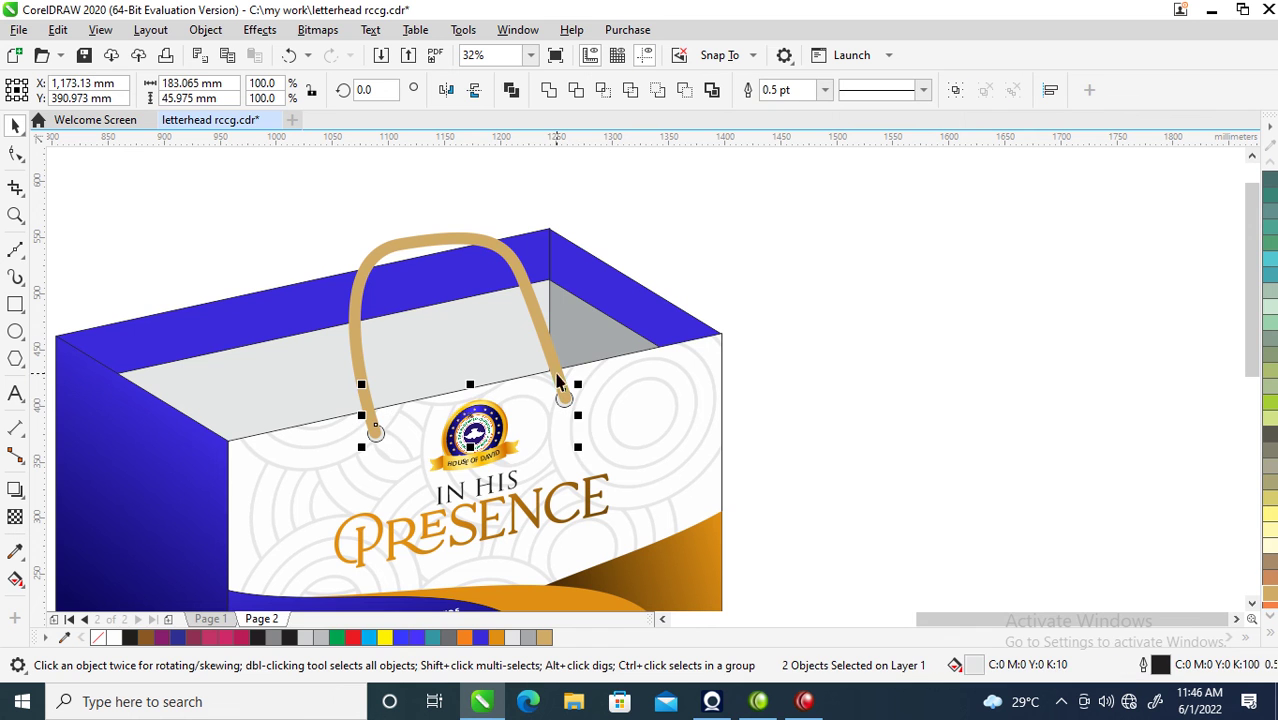
left_click(540, 340, "shift")
left_click_drag(542, 328, 371, 232)
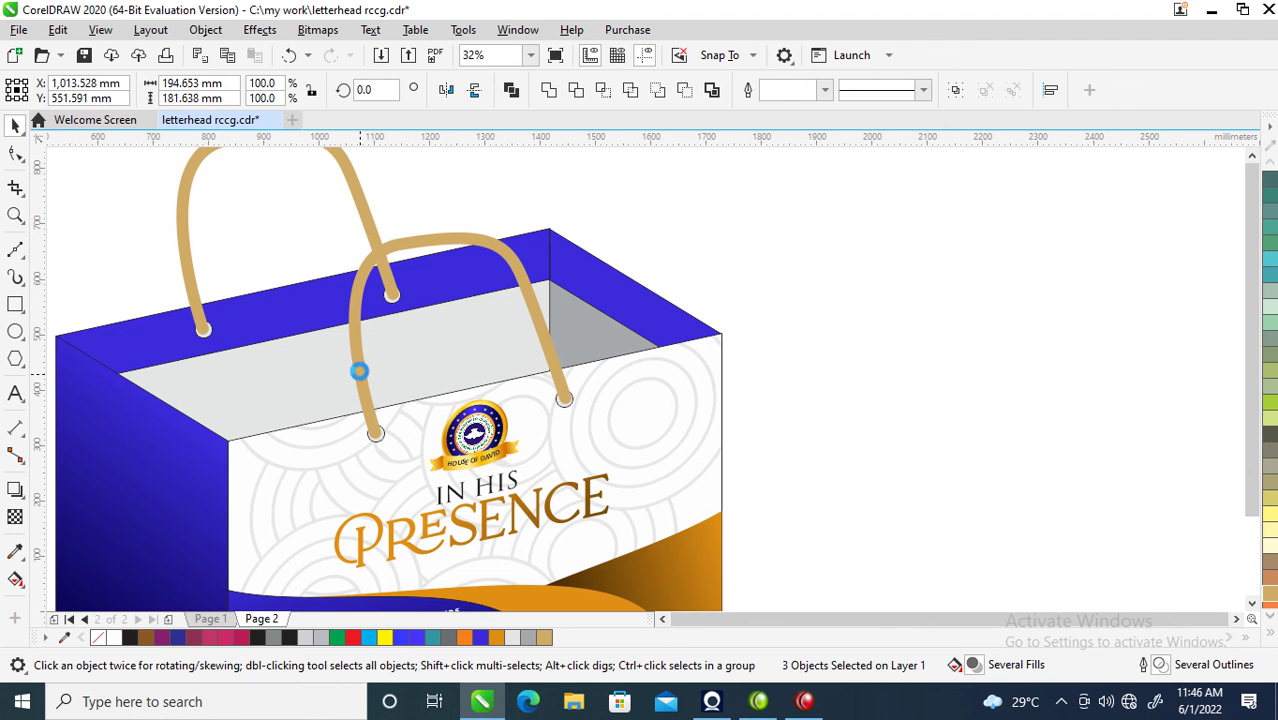
- Put the rear handle behind the box and reshape its nodes into a lower arch leaning towards the front handle, about 185 by 141 mm
scroll(366, 262, "down", 2)
left_click(323, 161)
left_click(318, 257)
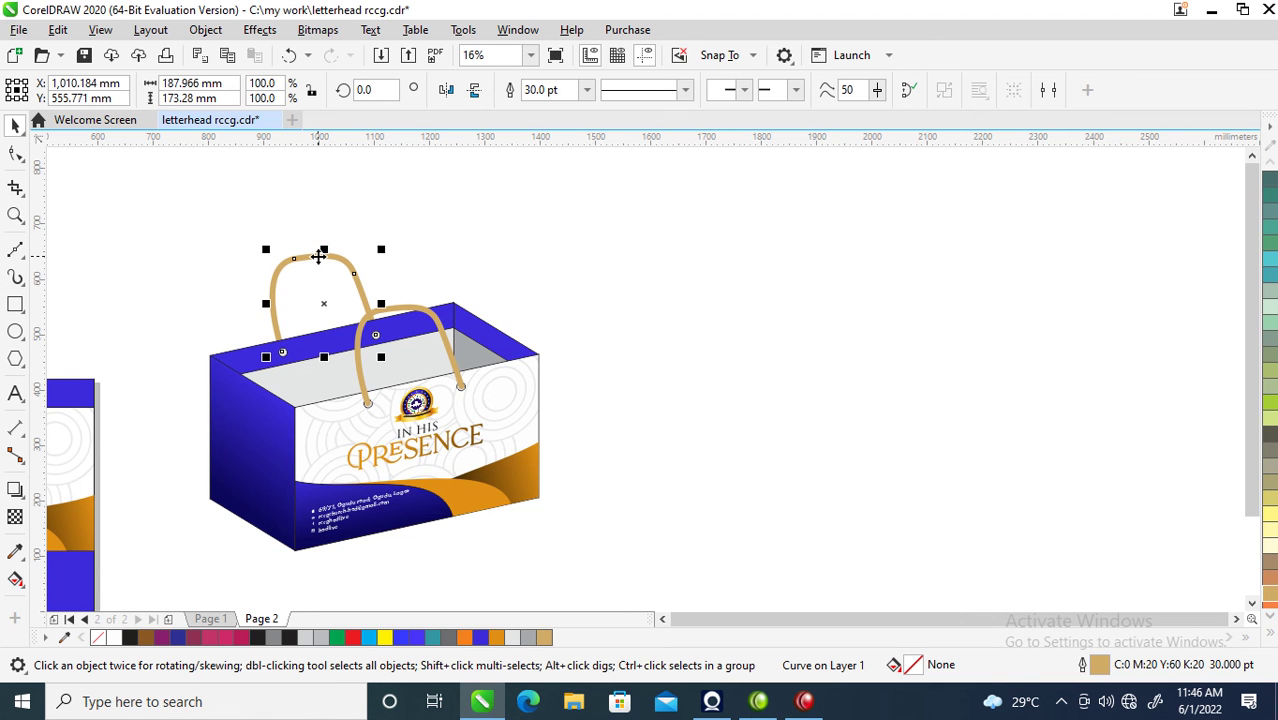
double_click(318, 257)
left_click_drag(299, 271, 386, 304)
key("space")
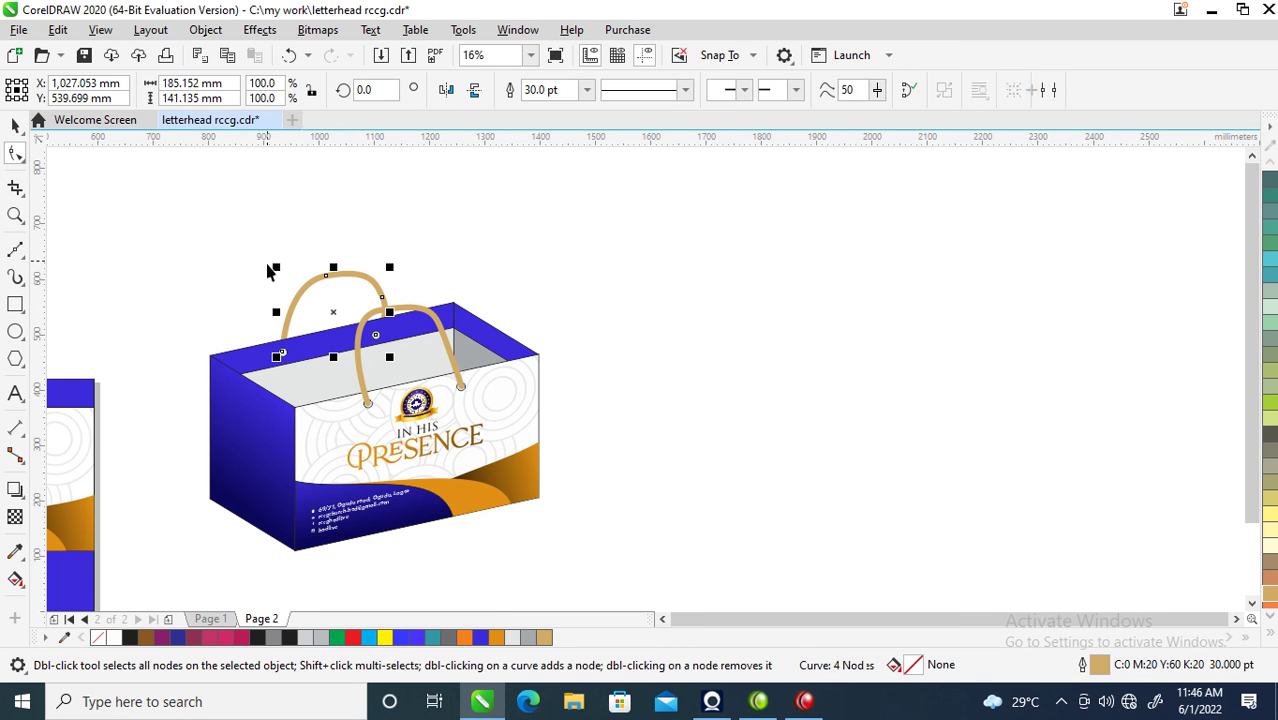
- Draw a background rectangle about 797 by 664 mm around the whole bag mockup
left_click_drag(172, 223, 699, 576)
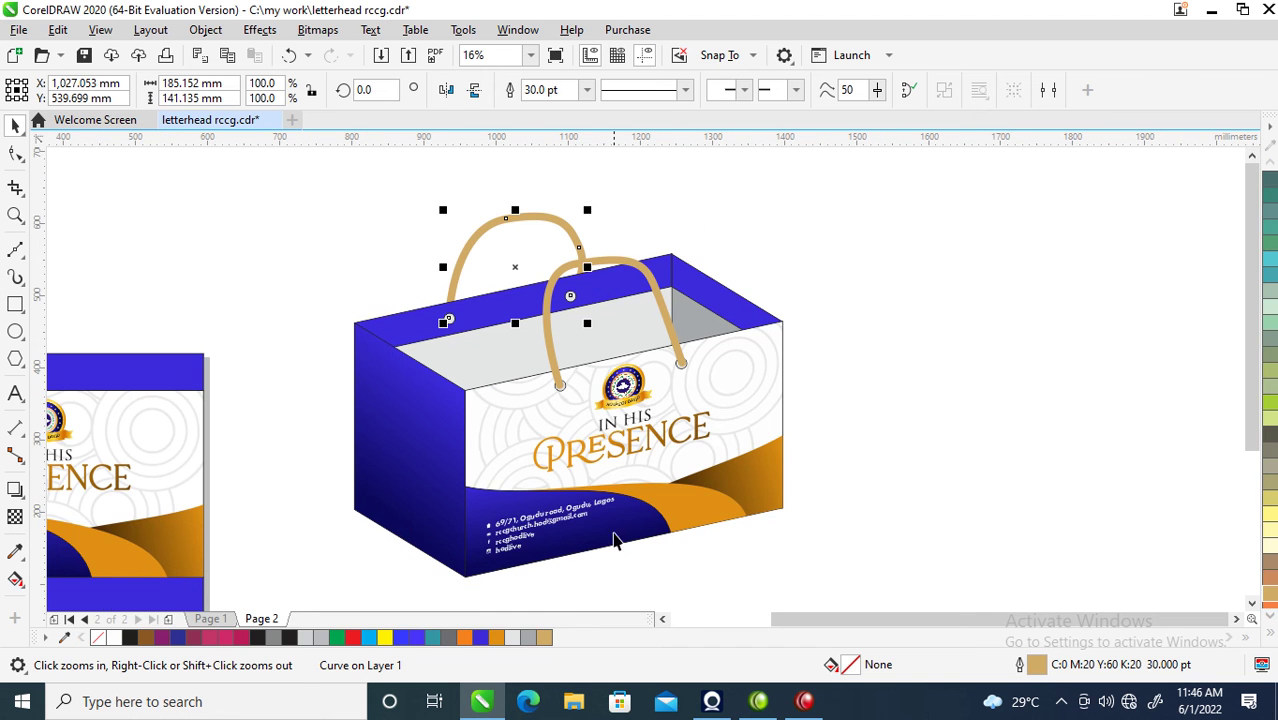
scroll(590, 313, "down", 2)
left_click_drag(383, 165, 751, 476)
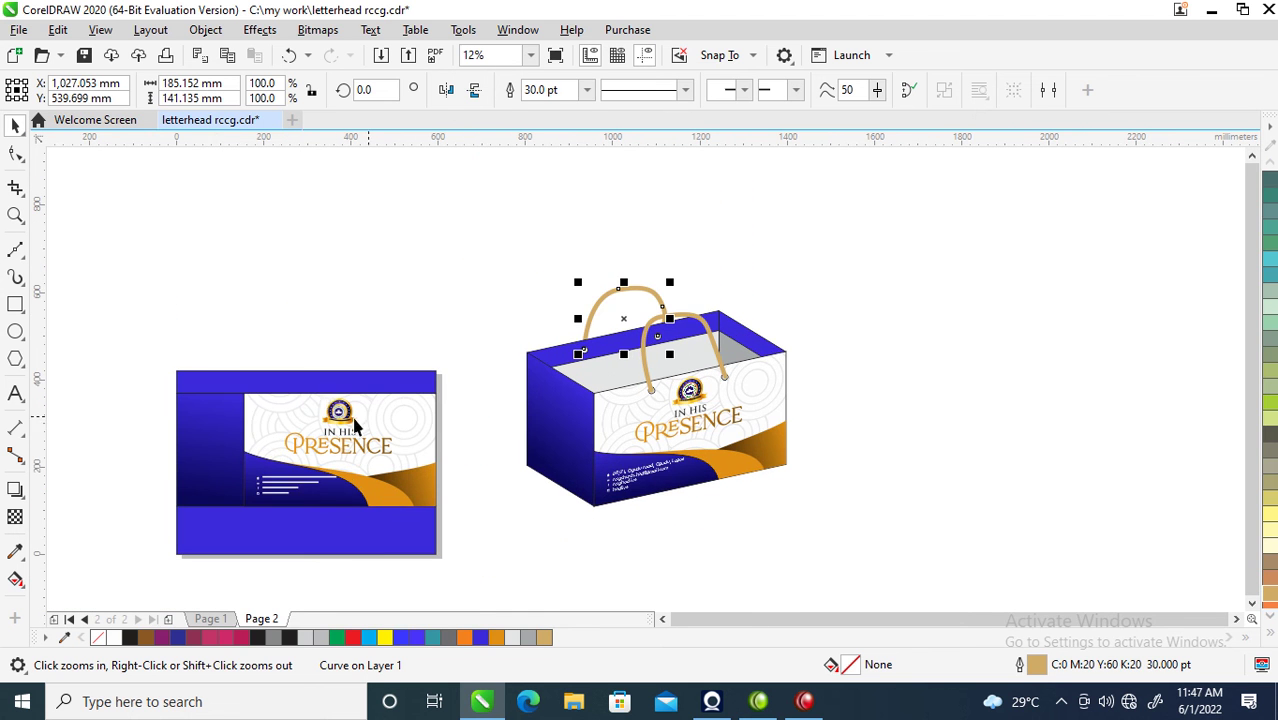
left_click(15, 304)
left_click_drag(482, 245, 830, 536)
key("space")
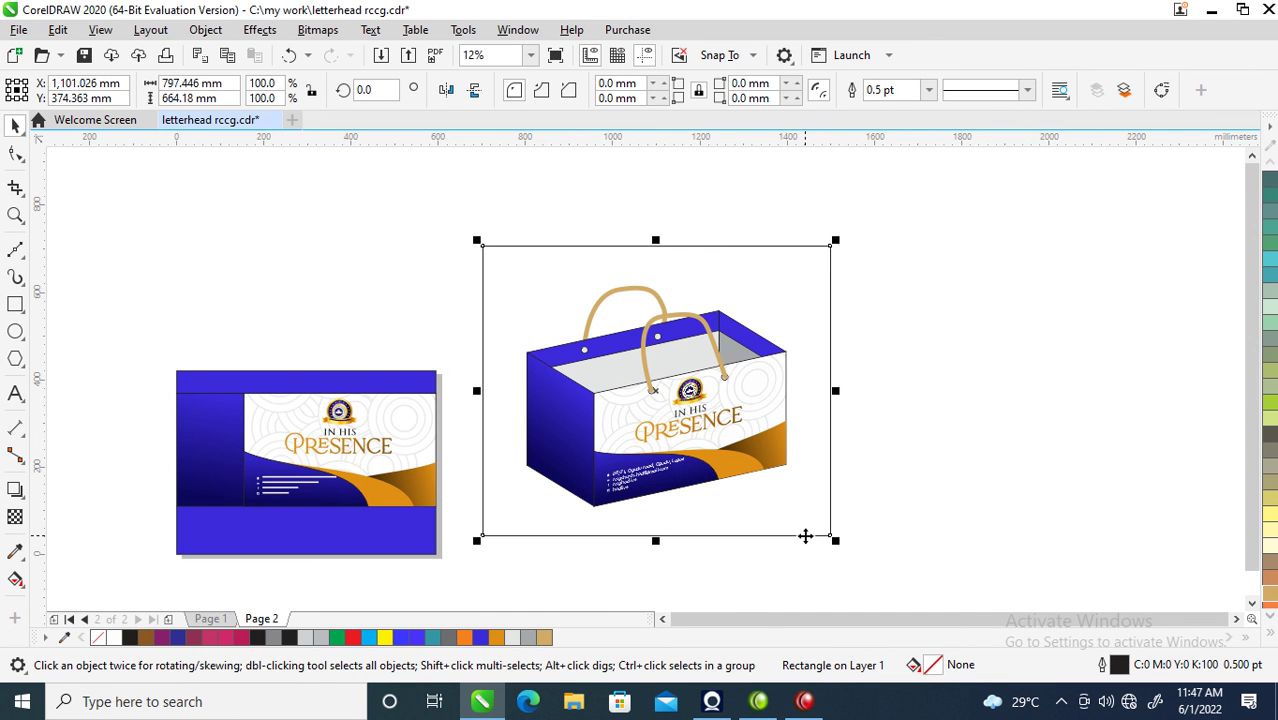